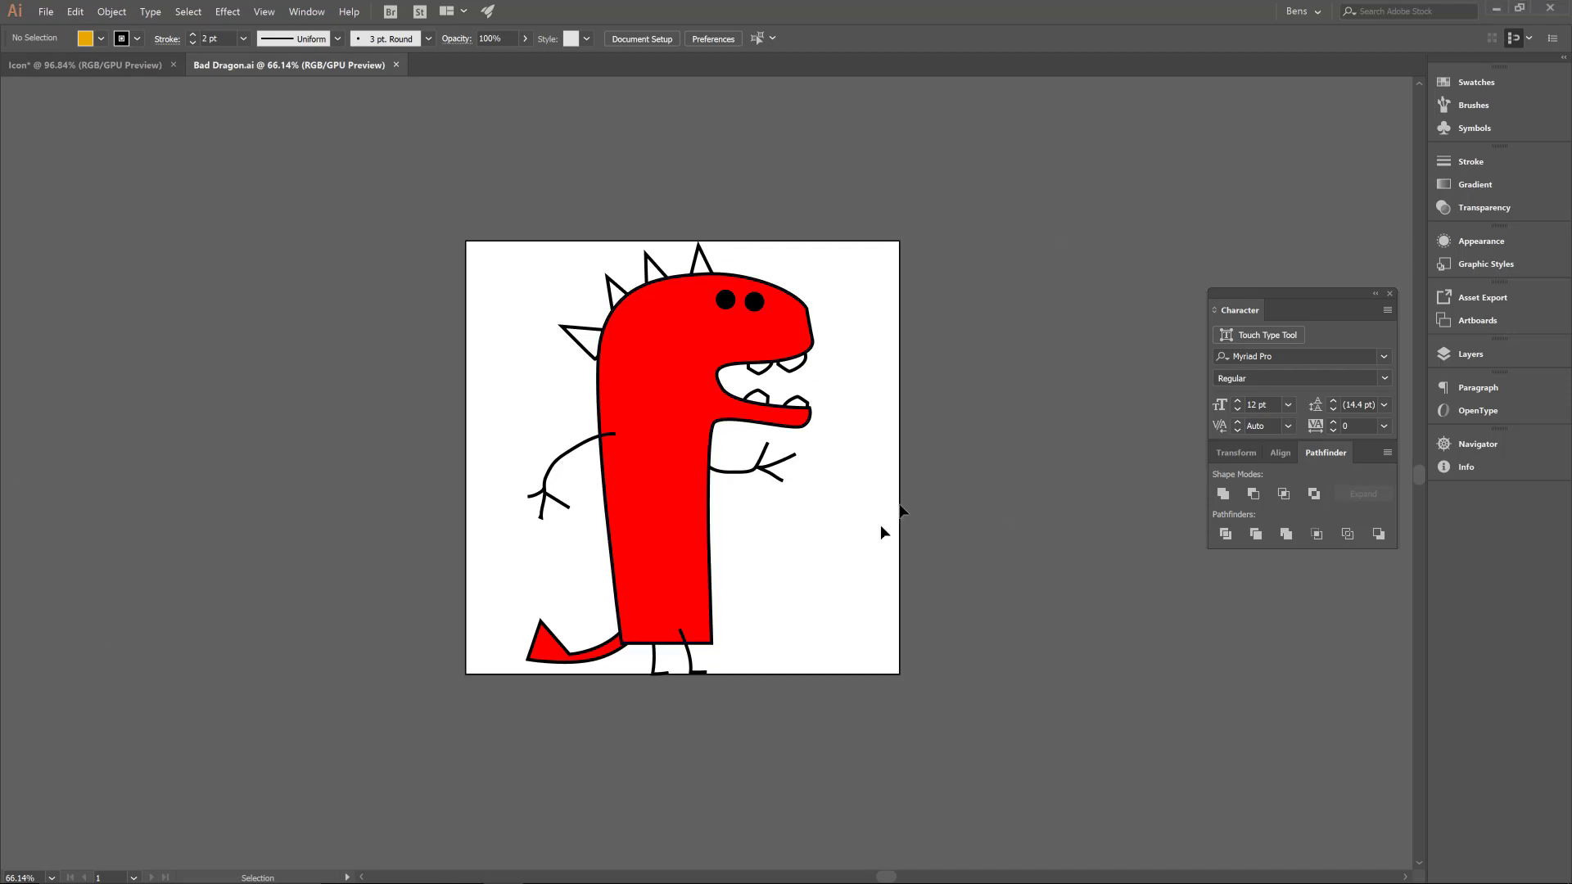
# Step: Review the layer list of the Bad Dragon artwork and switch from Illustrator to After Effects
pyautogui.click(1461, 354)
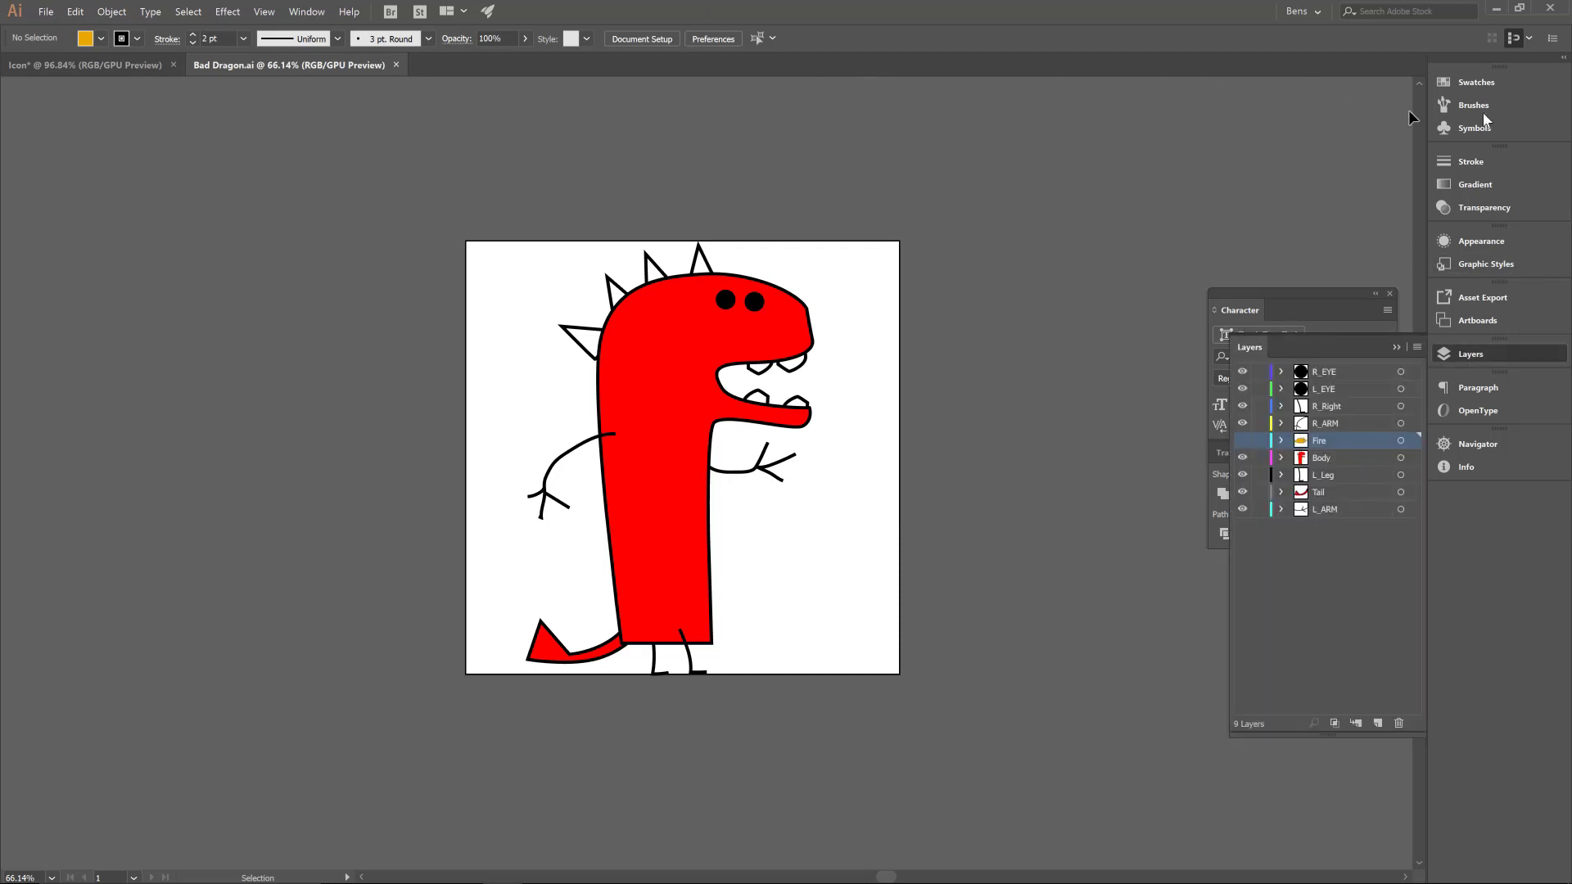
pyautogui.click(1498, 11)
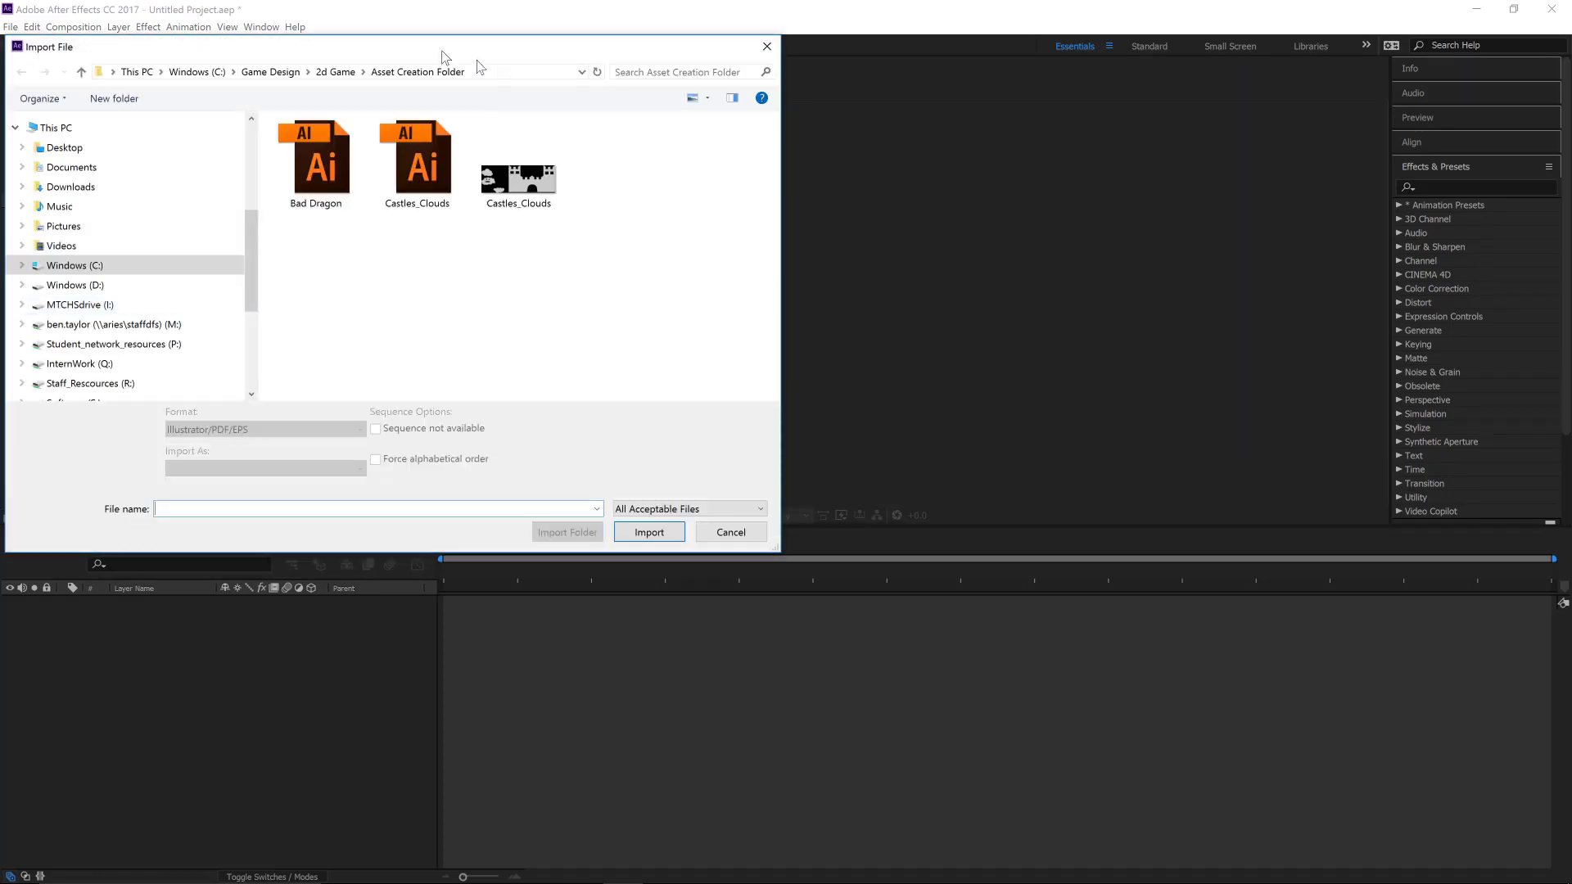
# Step: Import the Bad Dragon Illustrator file as a Composition and open that composition
pyautogui.moveTo(407, 43); pyautogui.dragTo(731, 159)
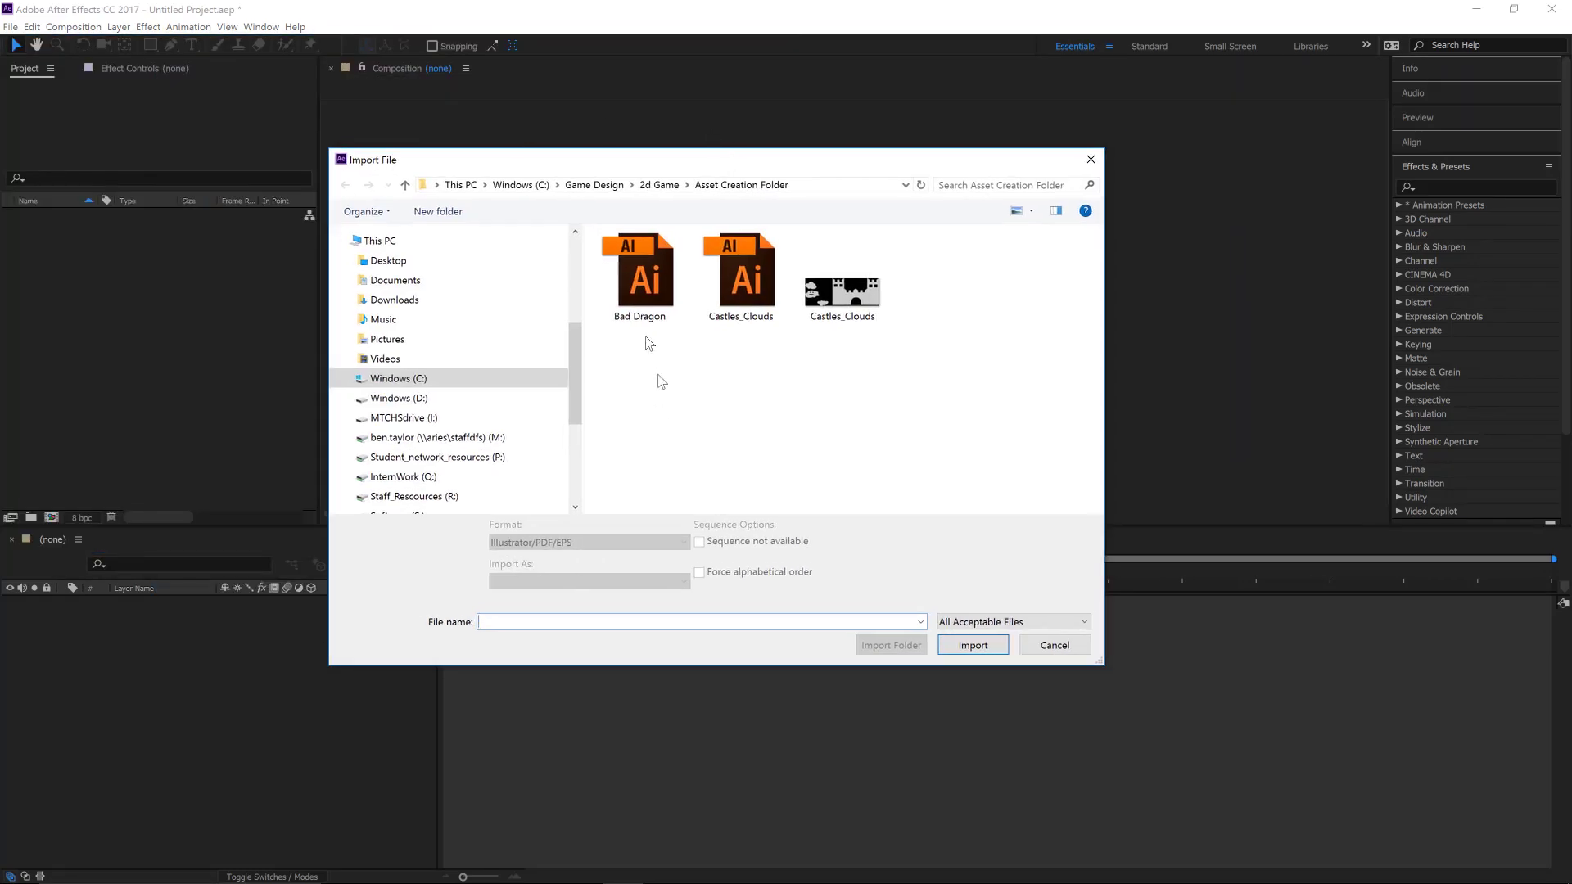
pyautogui.click(647, 293)
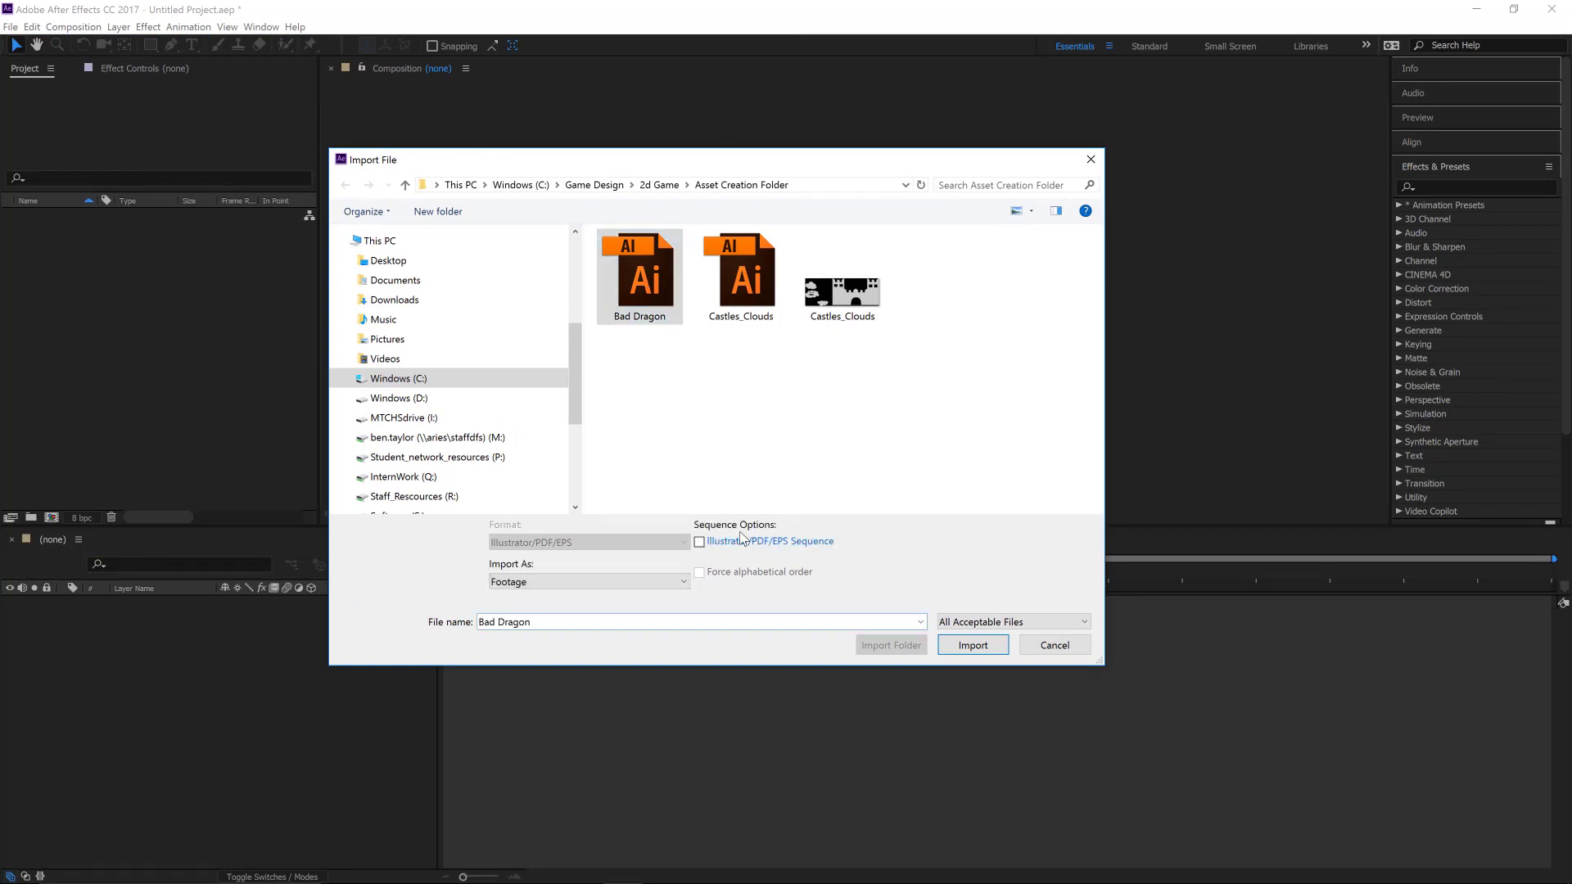
pyautogui.click(622, 582)
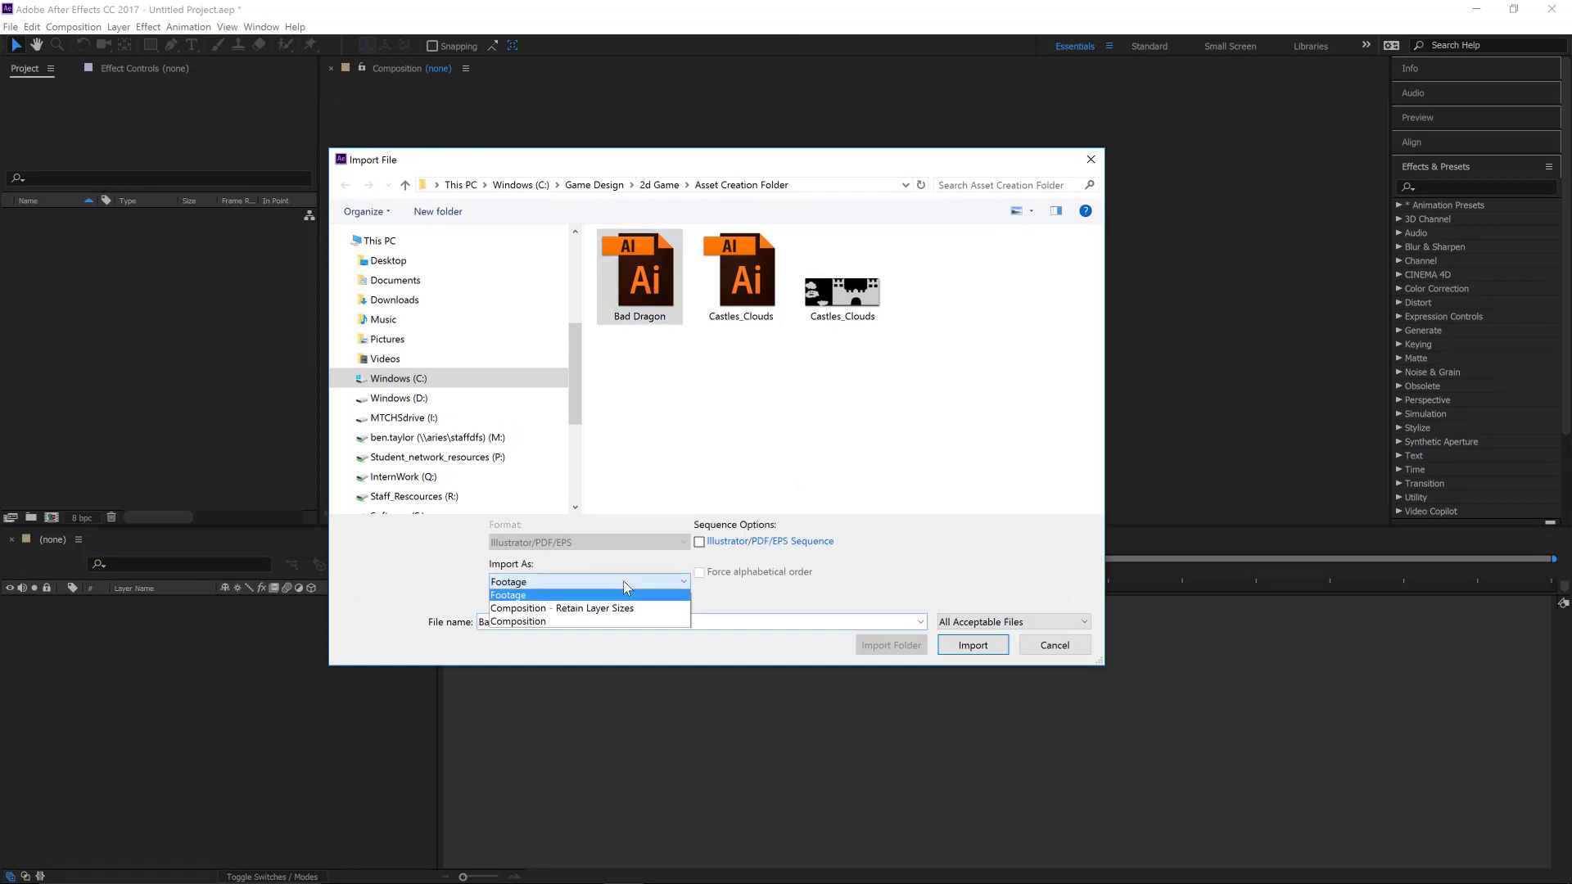
pyautogui.click(527, 624)
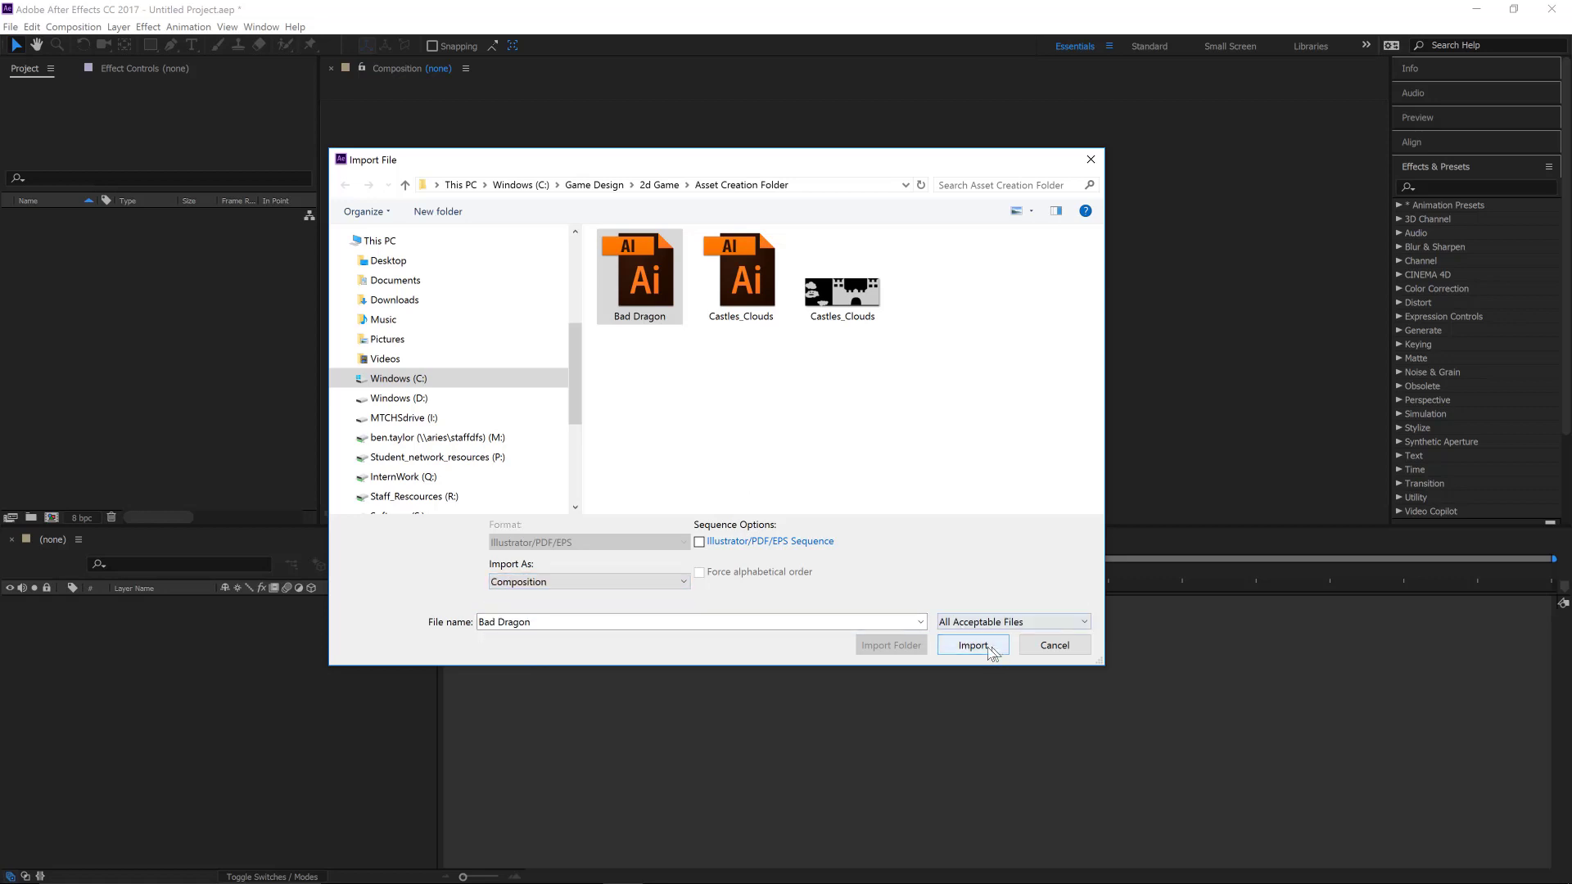
pyautogui.click(985, 649)
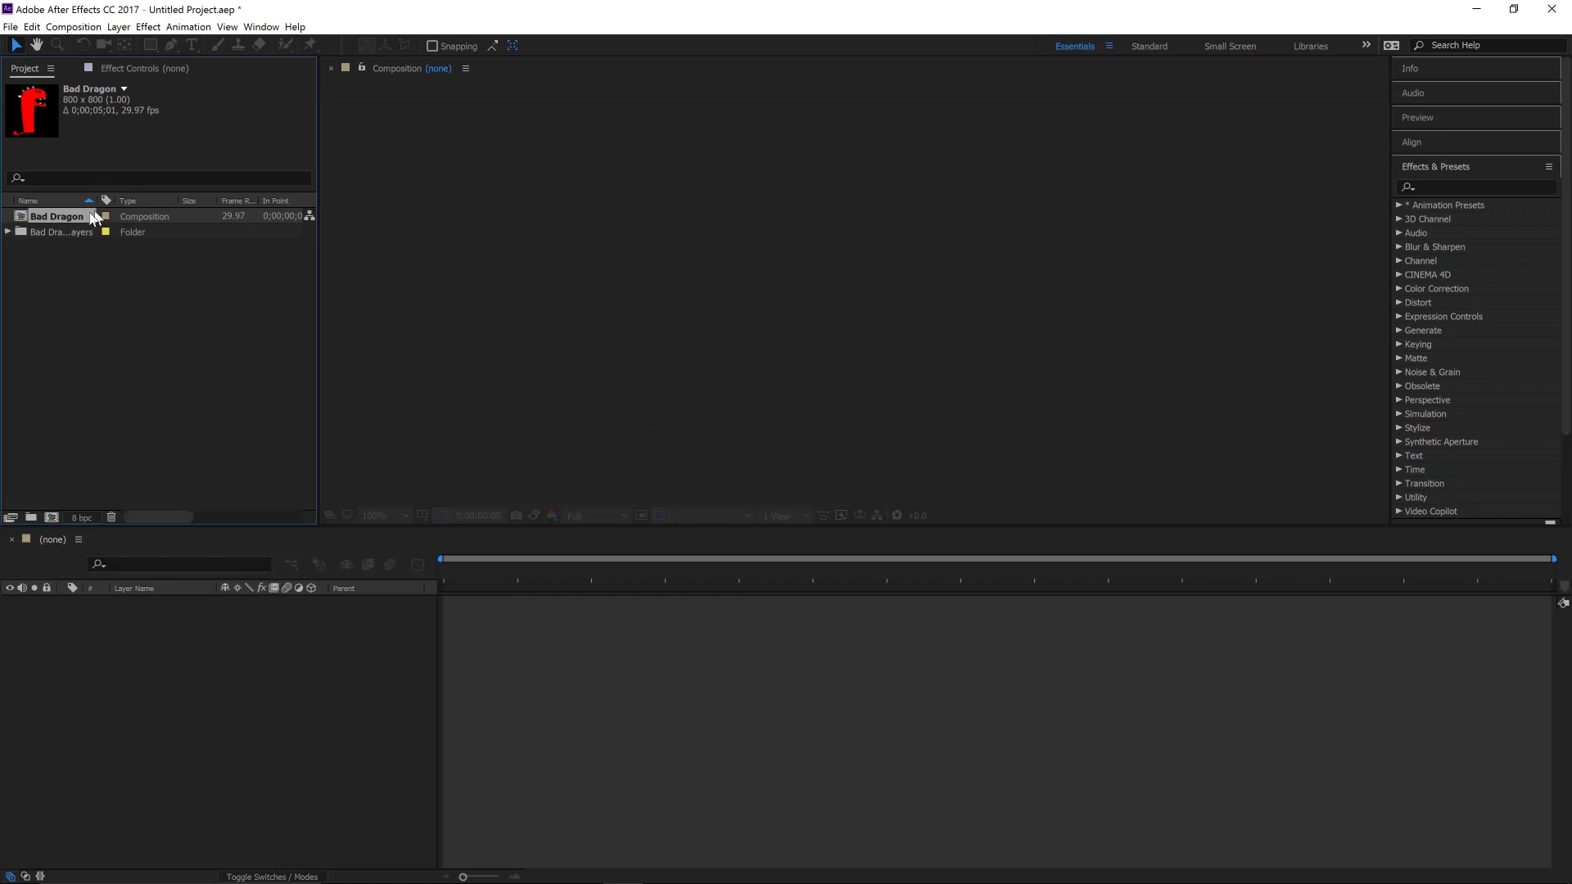
pyautogui.doubleClick(22, 217)
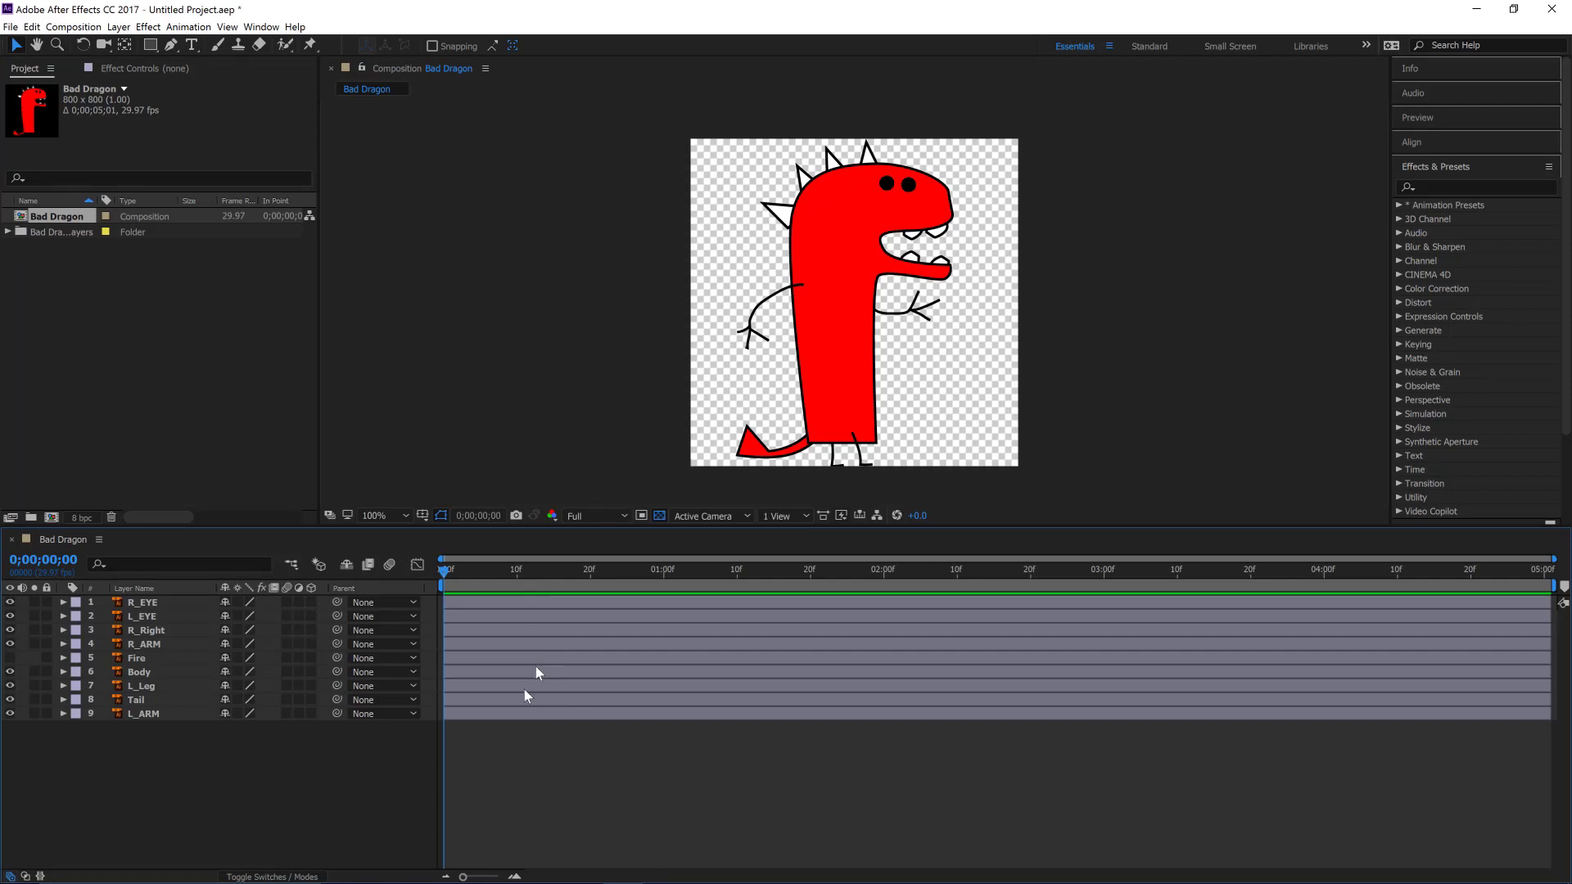
# Step: Inspect the imported layer files in the Bad Dragon Layers folder and briefly show the hidden Fire layer
pyautogui.click(11, 237)
pyautogui.click(9, 233)
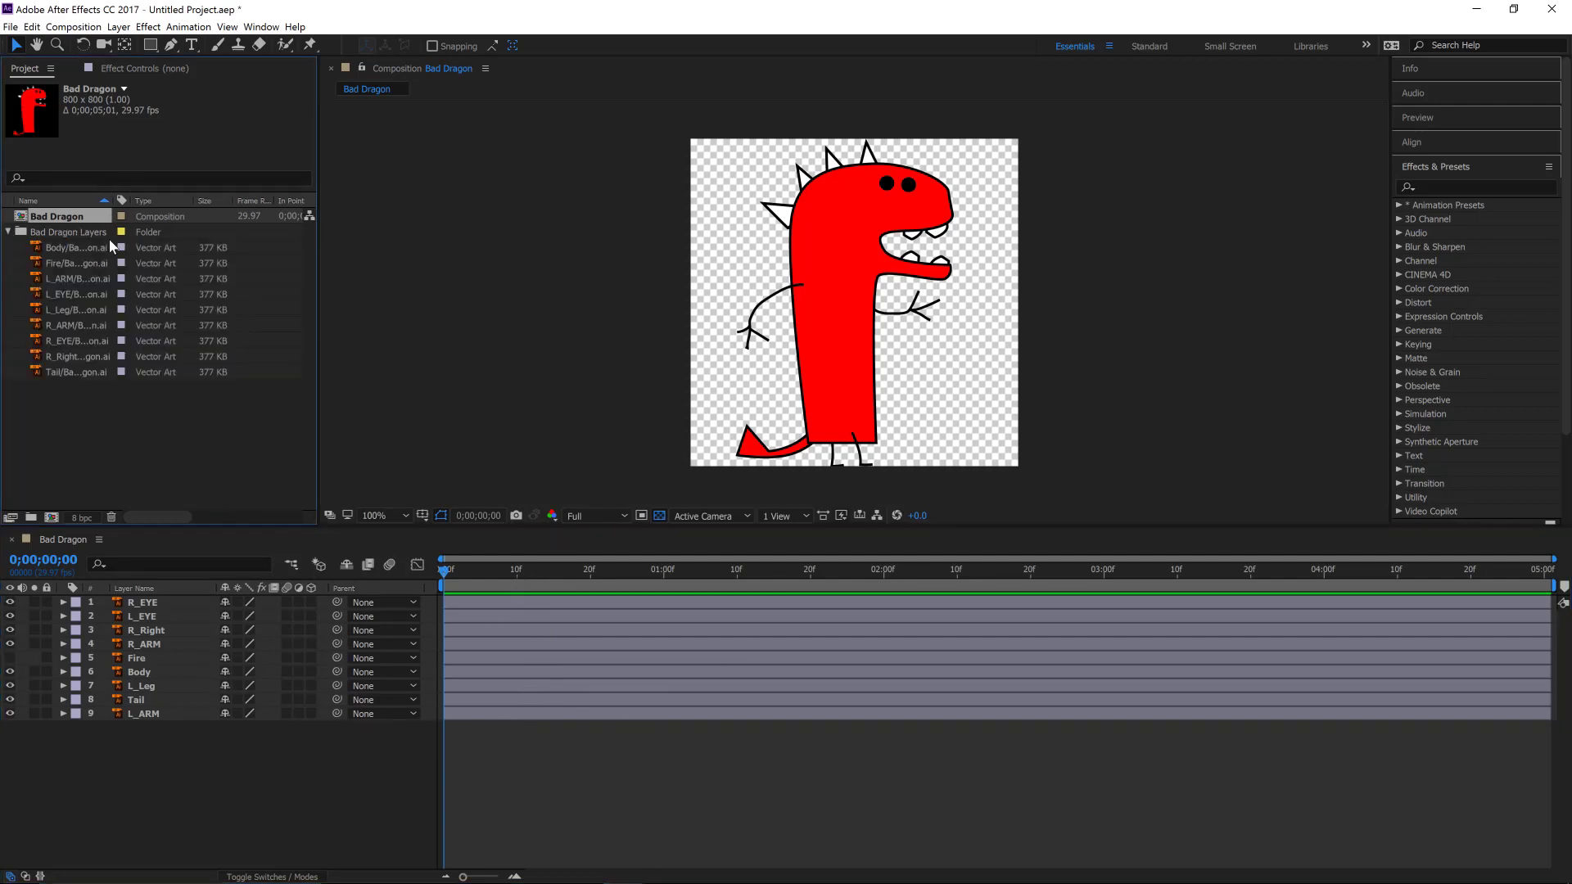
pyautogui.click(8, 233)
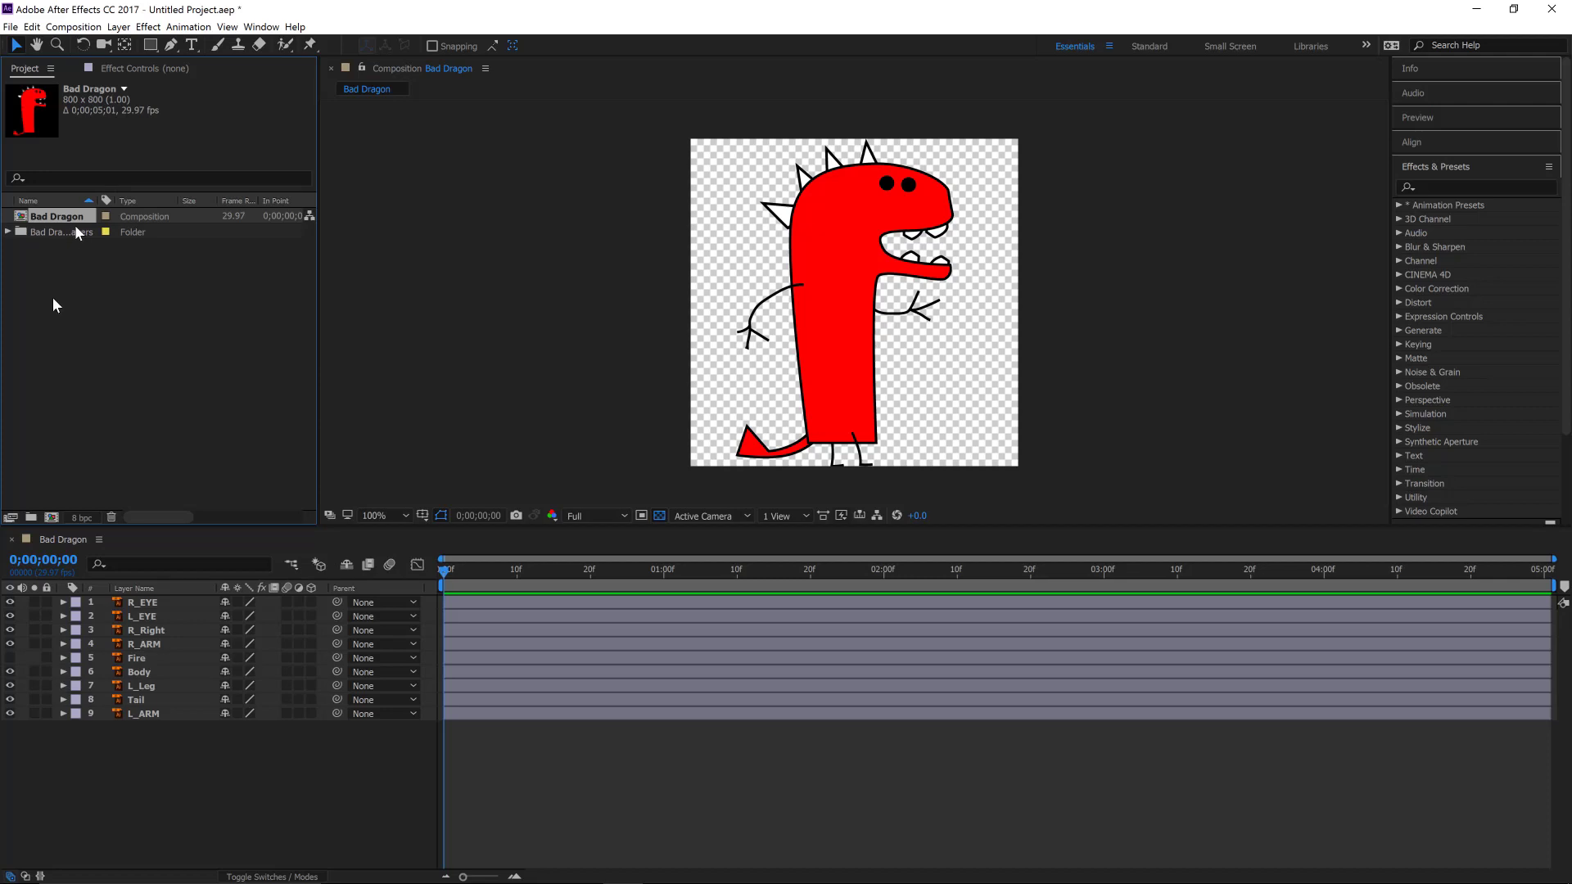
pyautogui.click(10, 658)
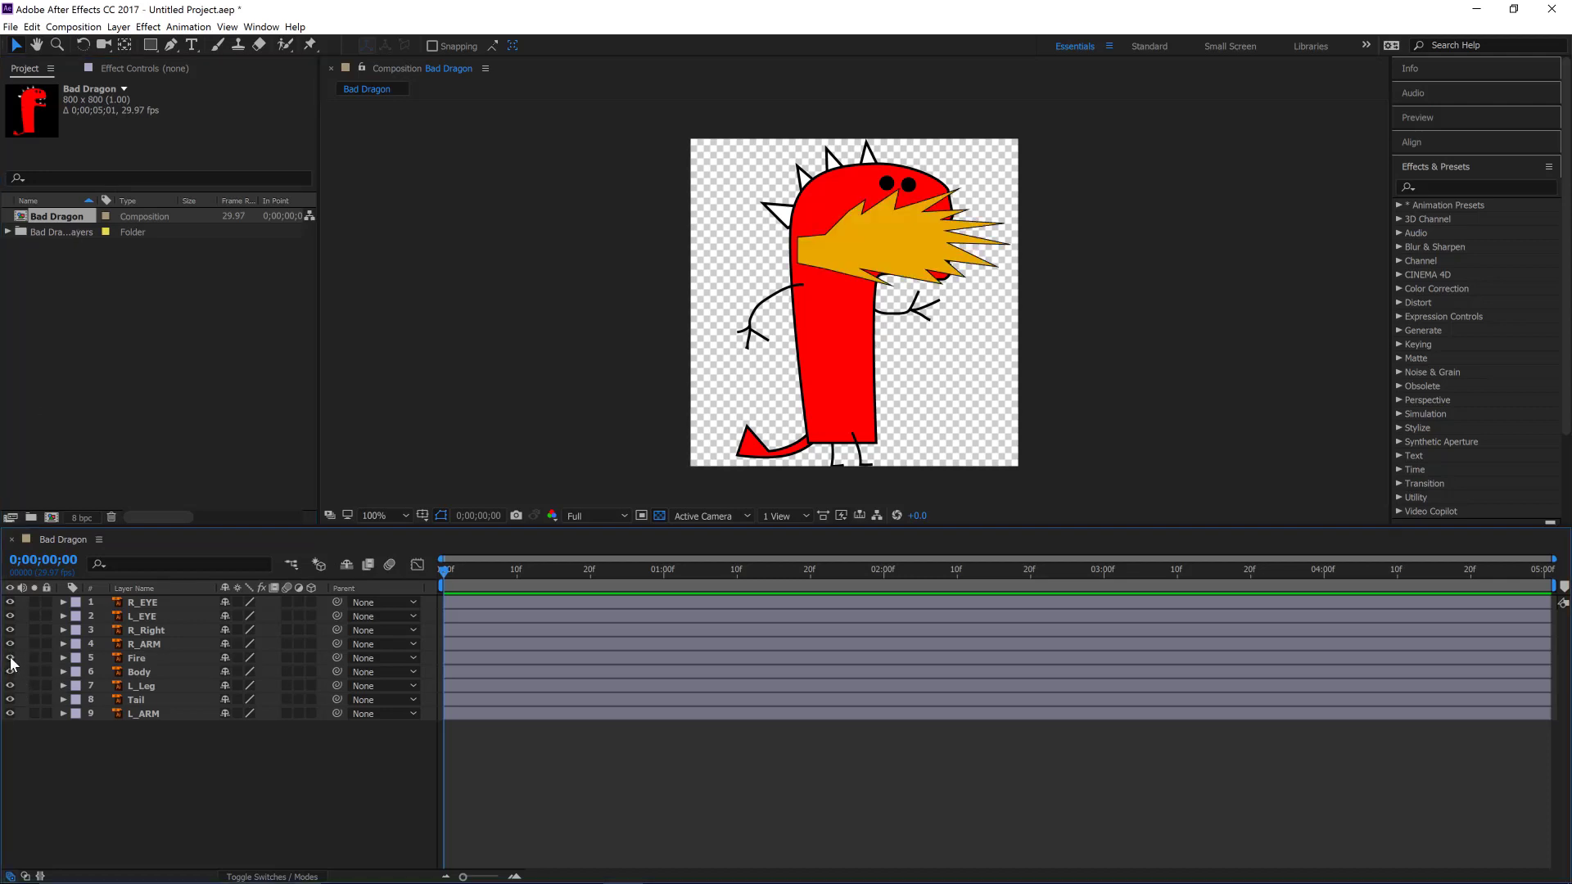
pyautogui.click(10, 658)
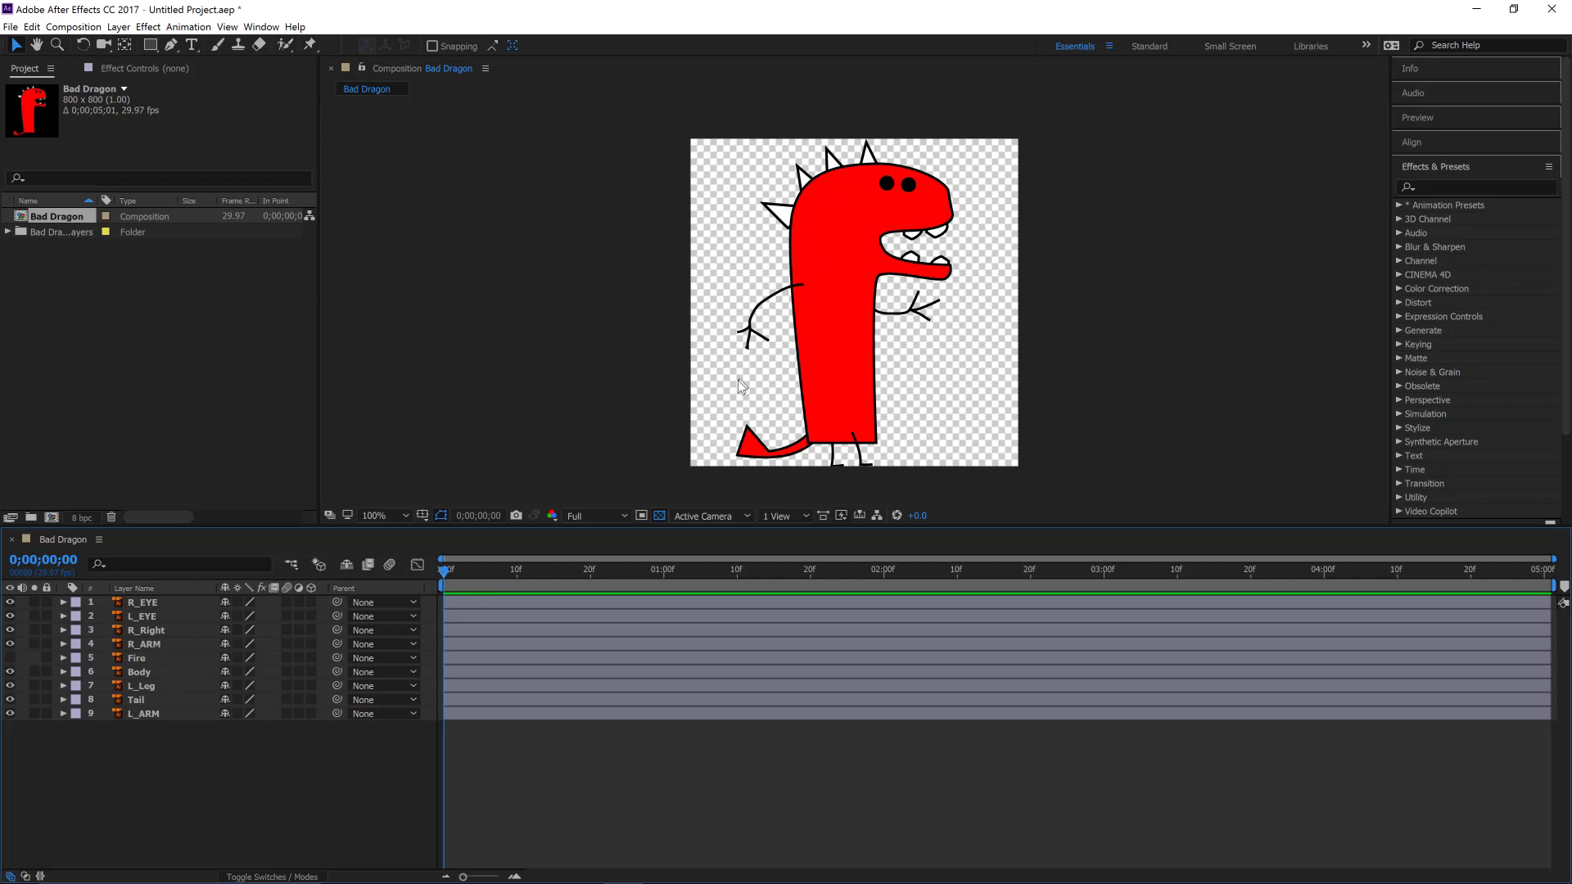
# Step: Turn off the transparency grid in the composition view
pyautogui.click(660, 517)
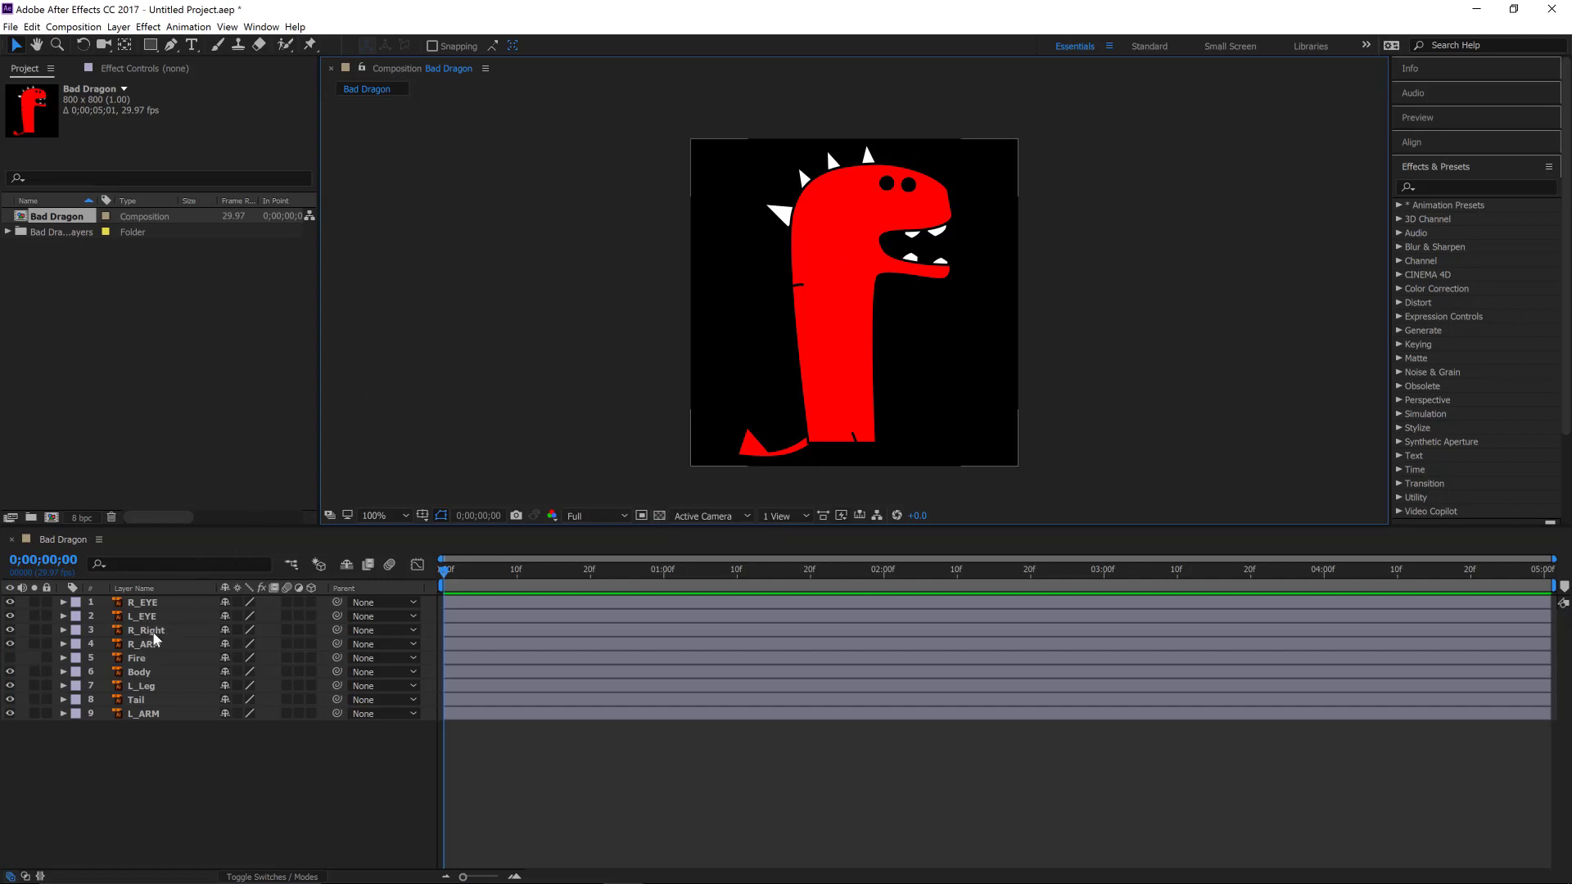
# Step: Try rotating the Body layer around its default central anchor point, and undo the rotation
pyautogui.click(137, 675)
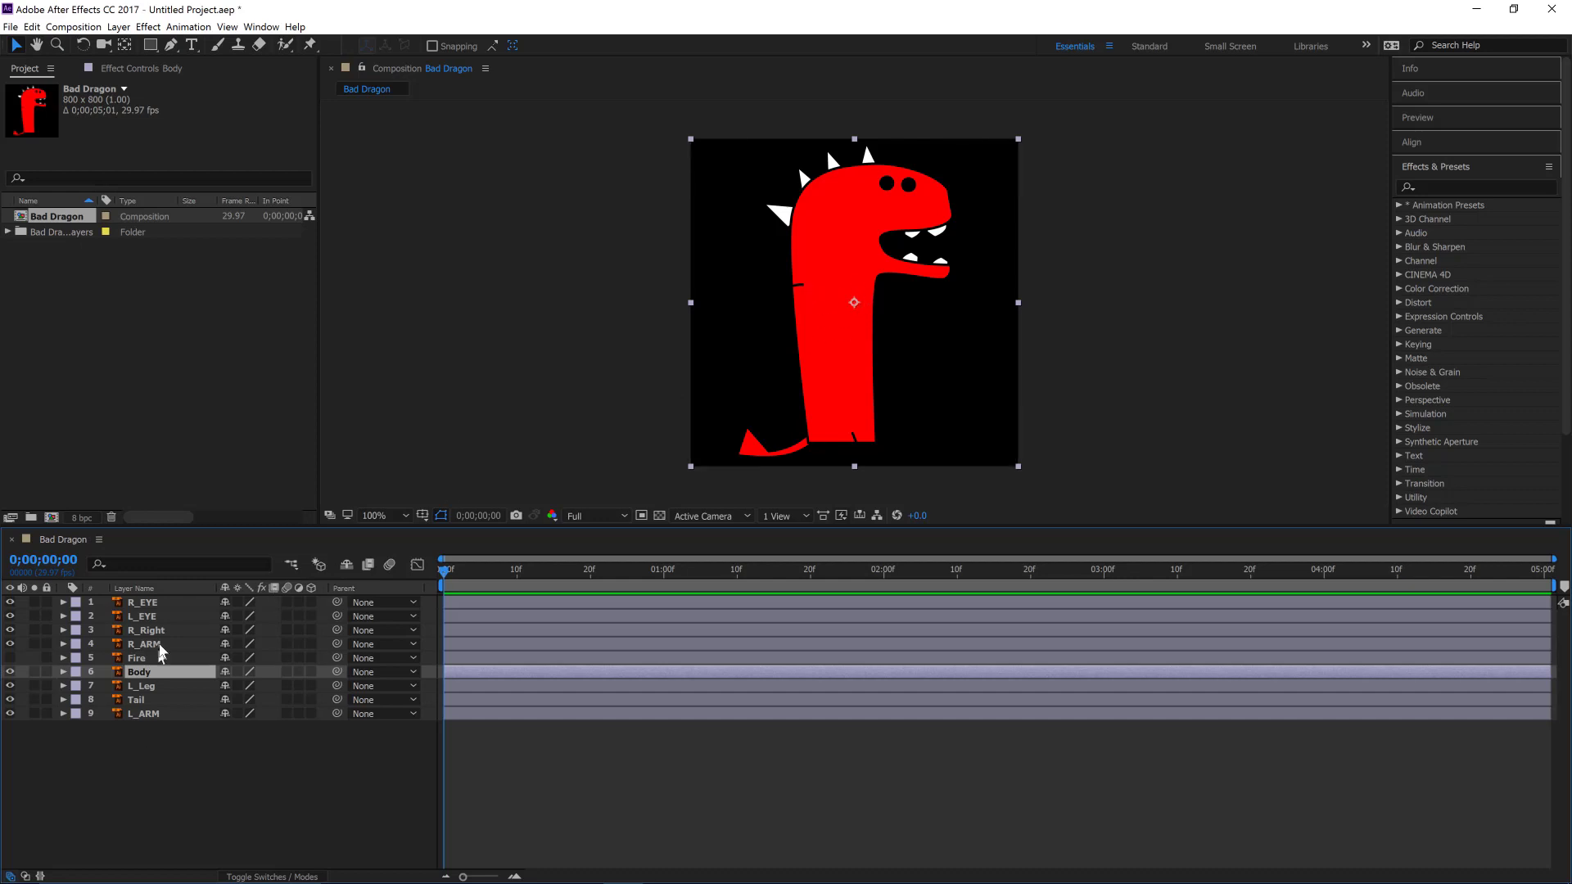
pyautogui.press('r')
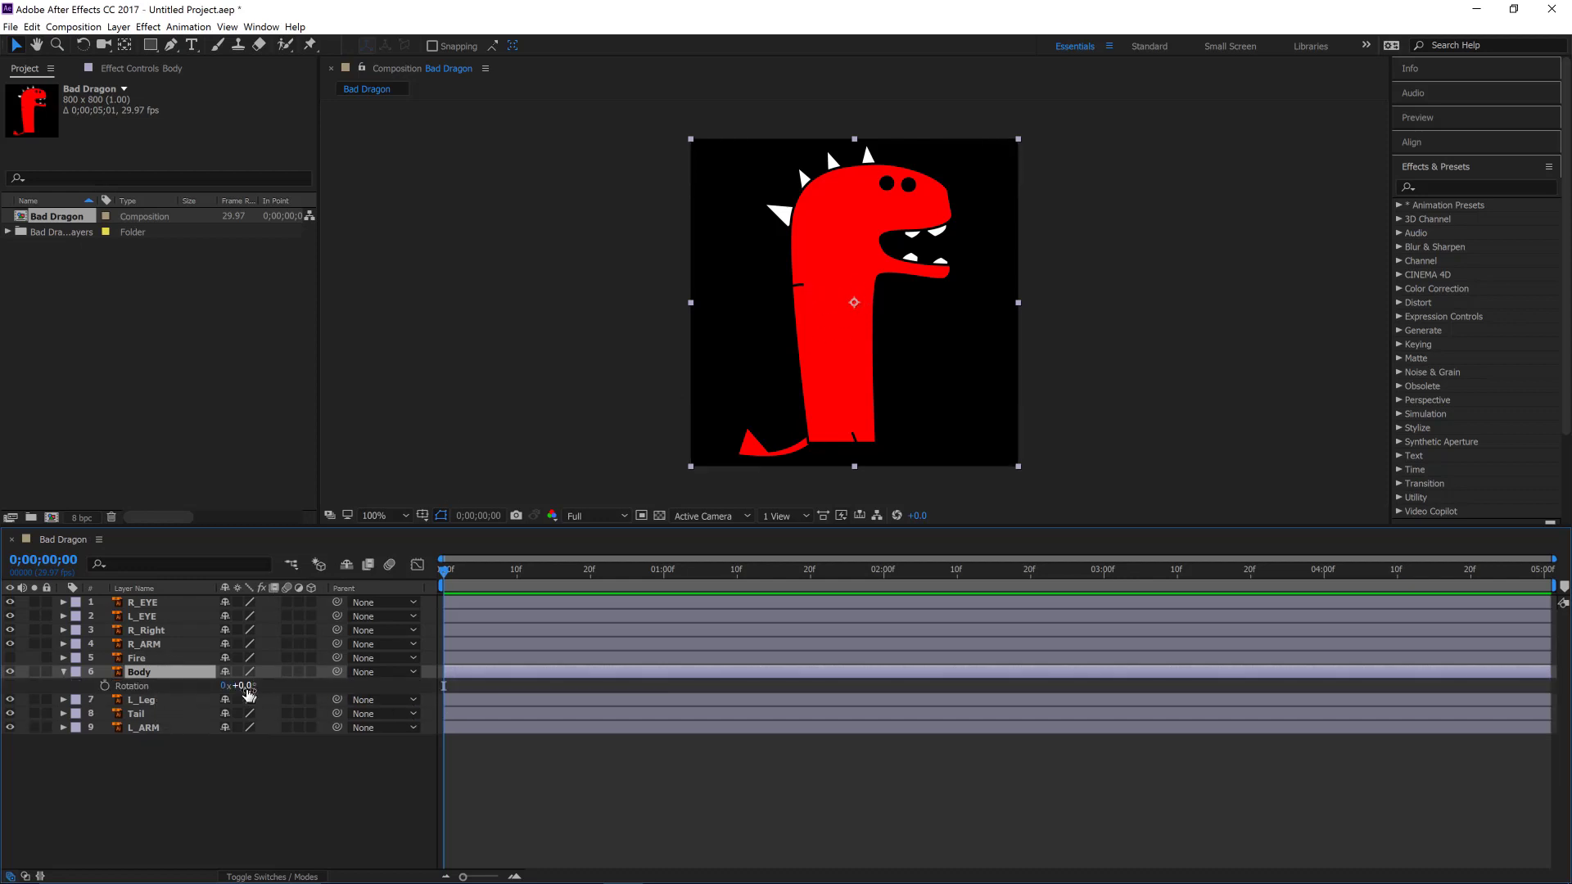
pyautogui.moveTo(246, 686); pyautogui.dragTo(455, 700)
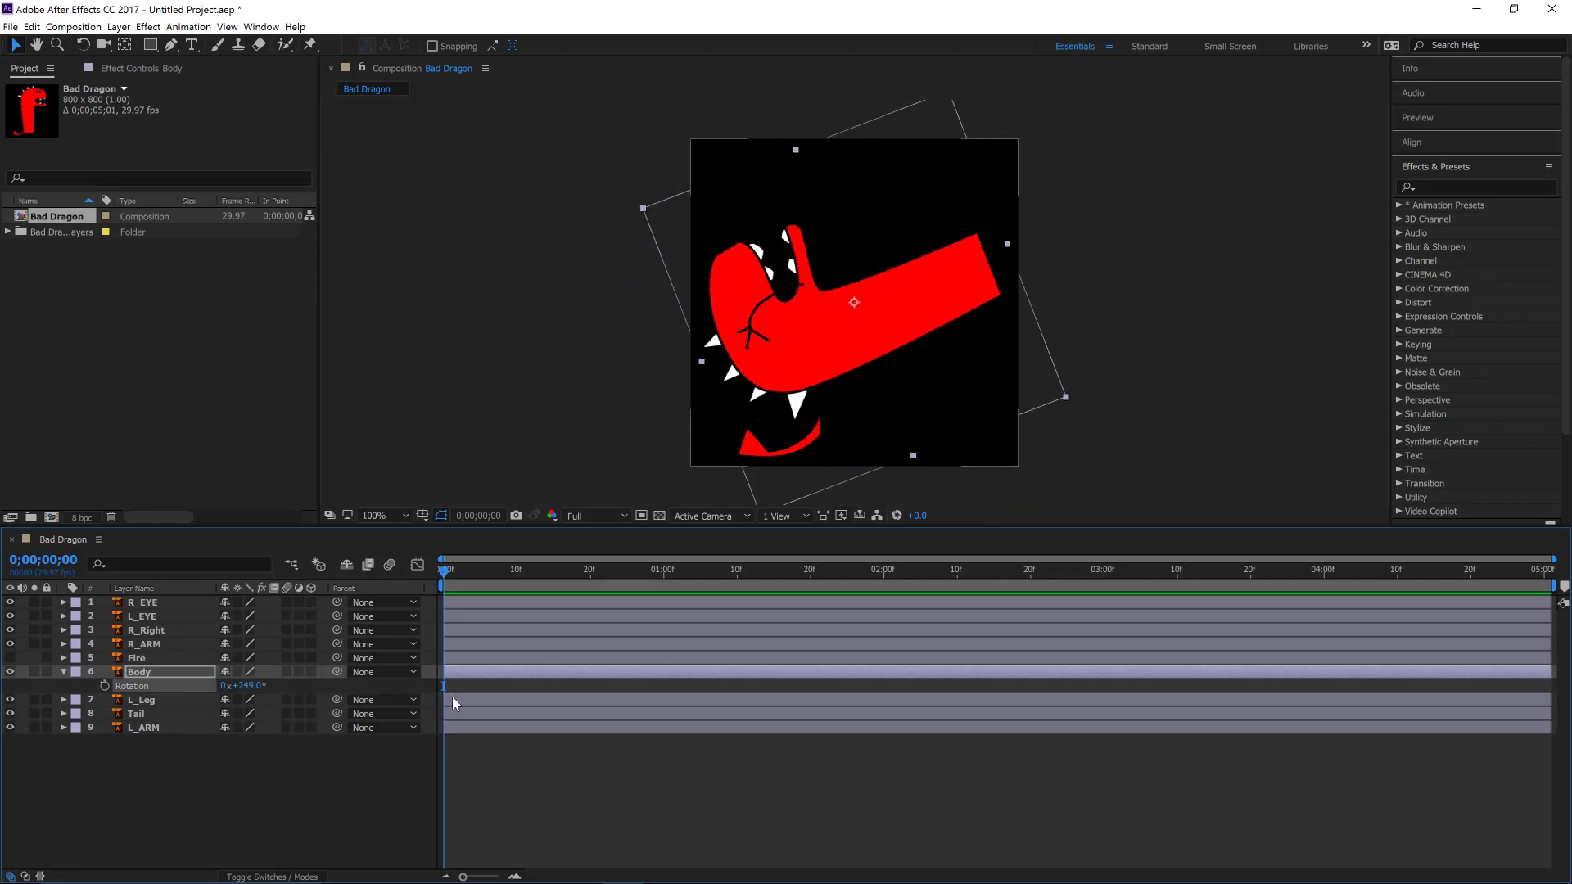
pyautogui.hotkey('ctrl', 'z')
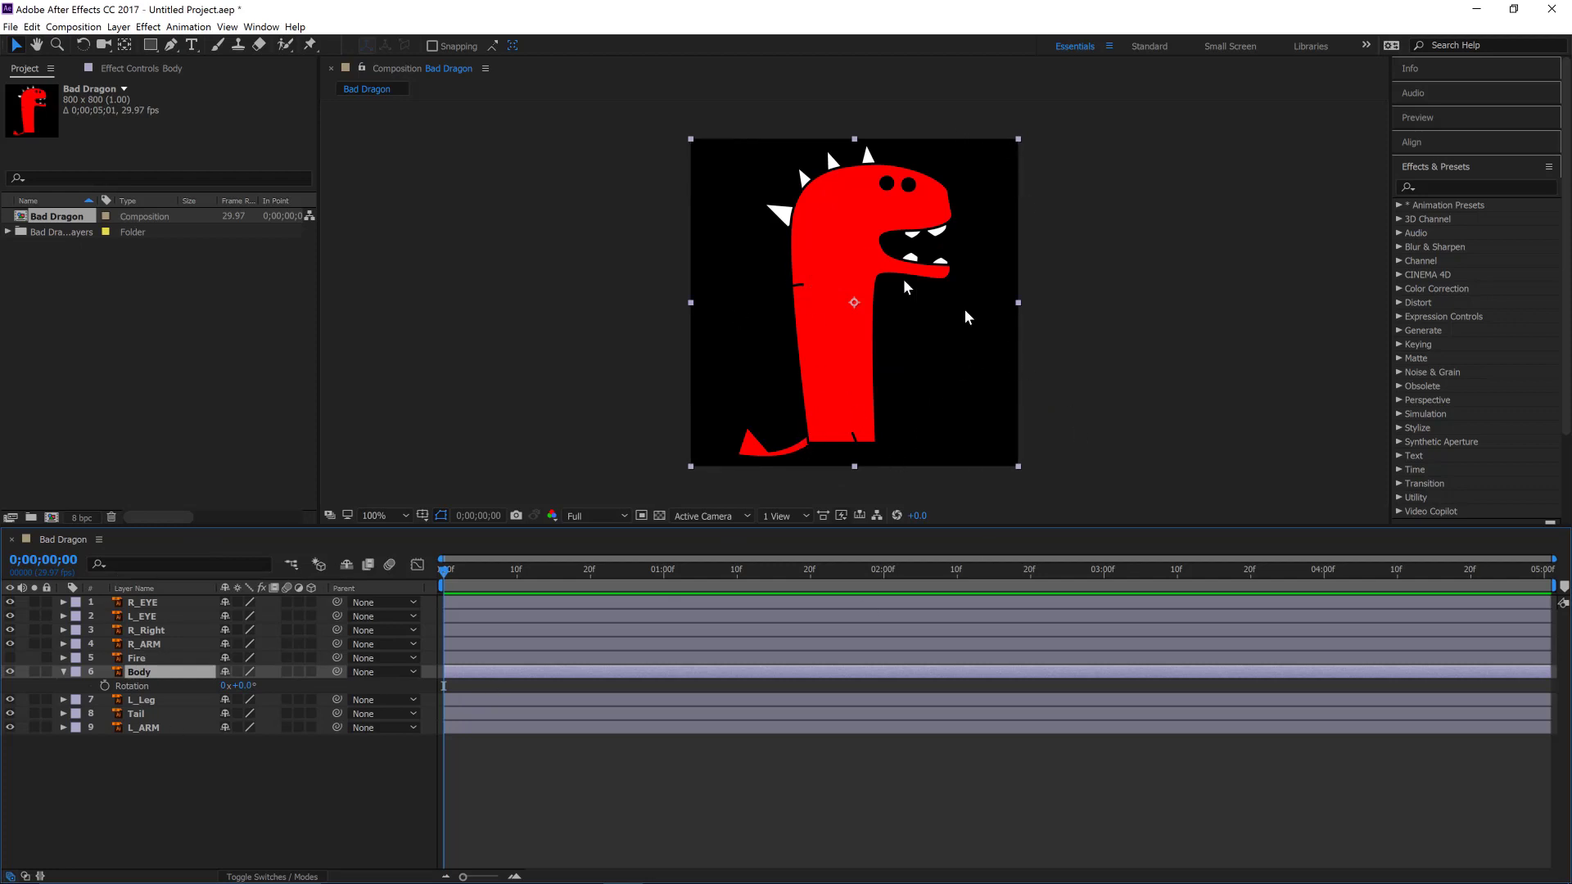
# Step: Create a white 800 x 800 px solid and place it beneath all the dragon layers as the background
pyautogui.click(184, 785)
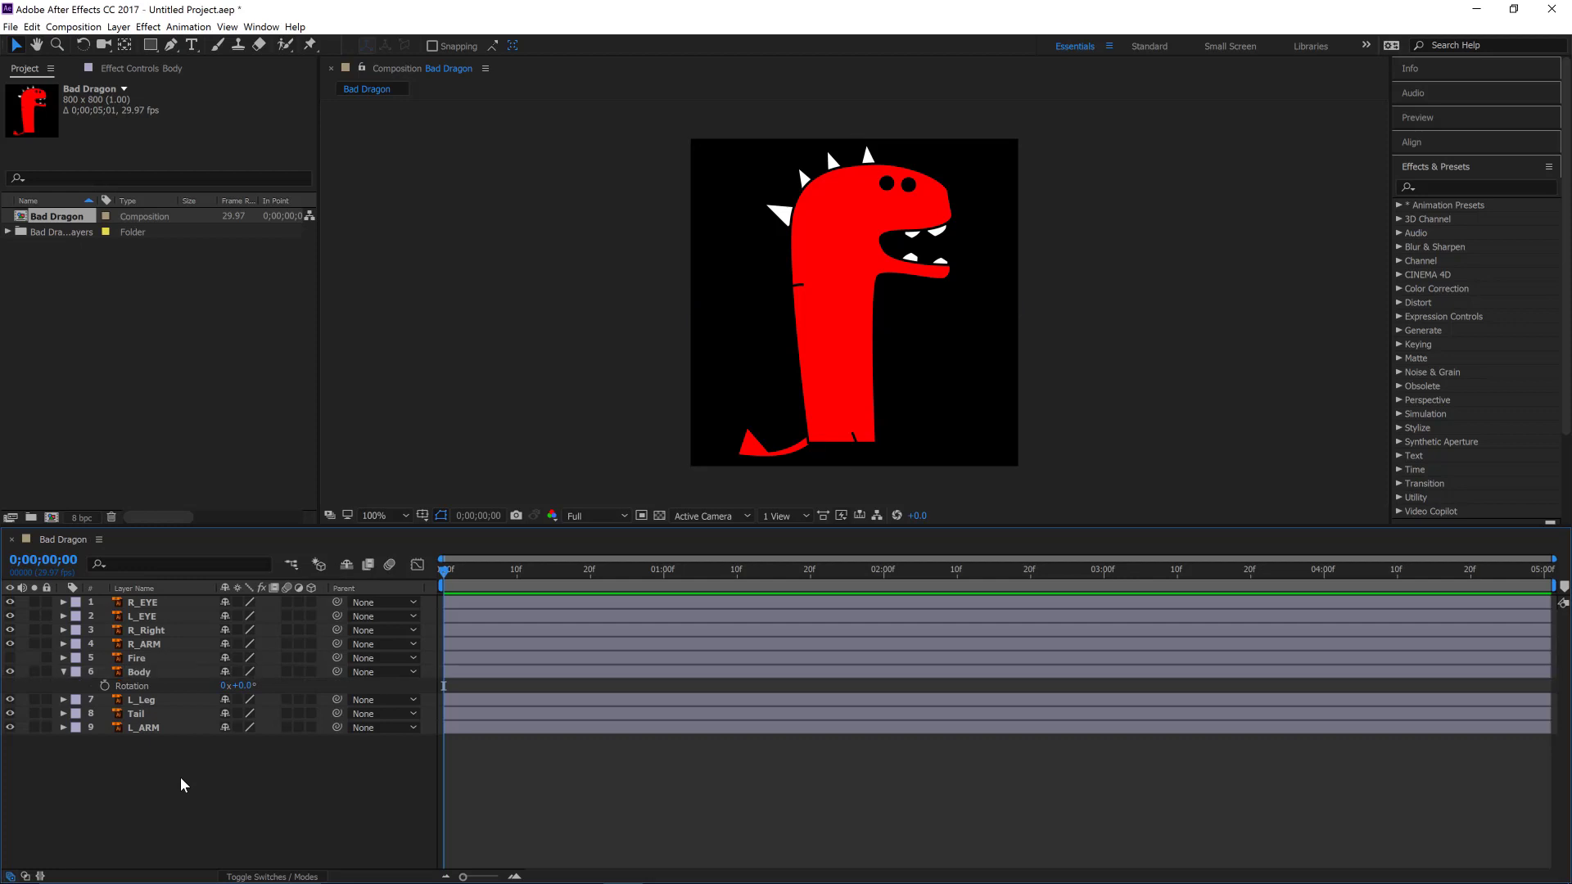
pyautogui.rightClick(164, 780)
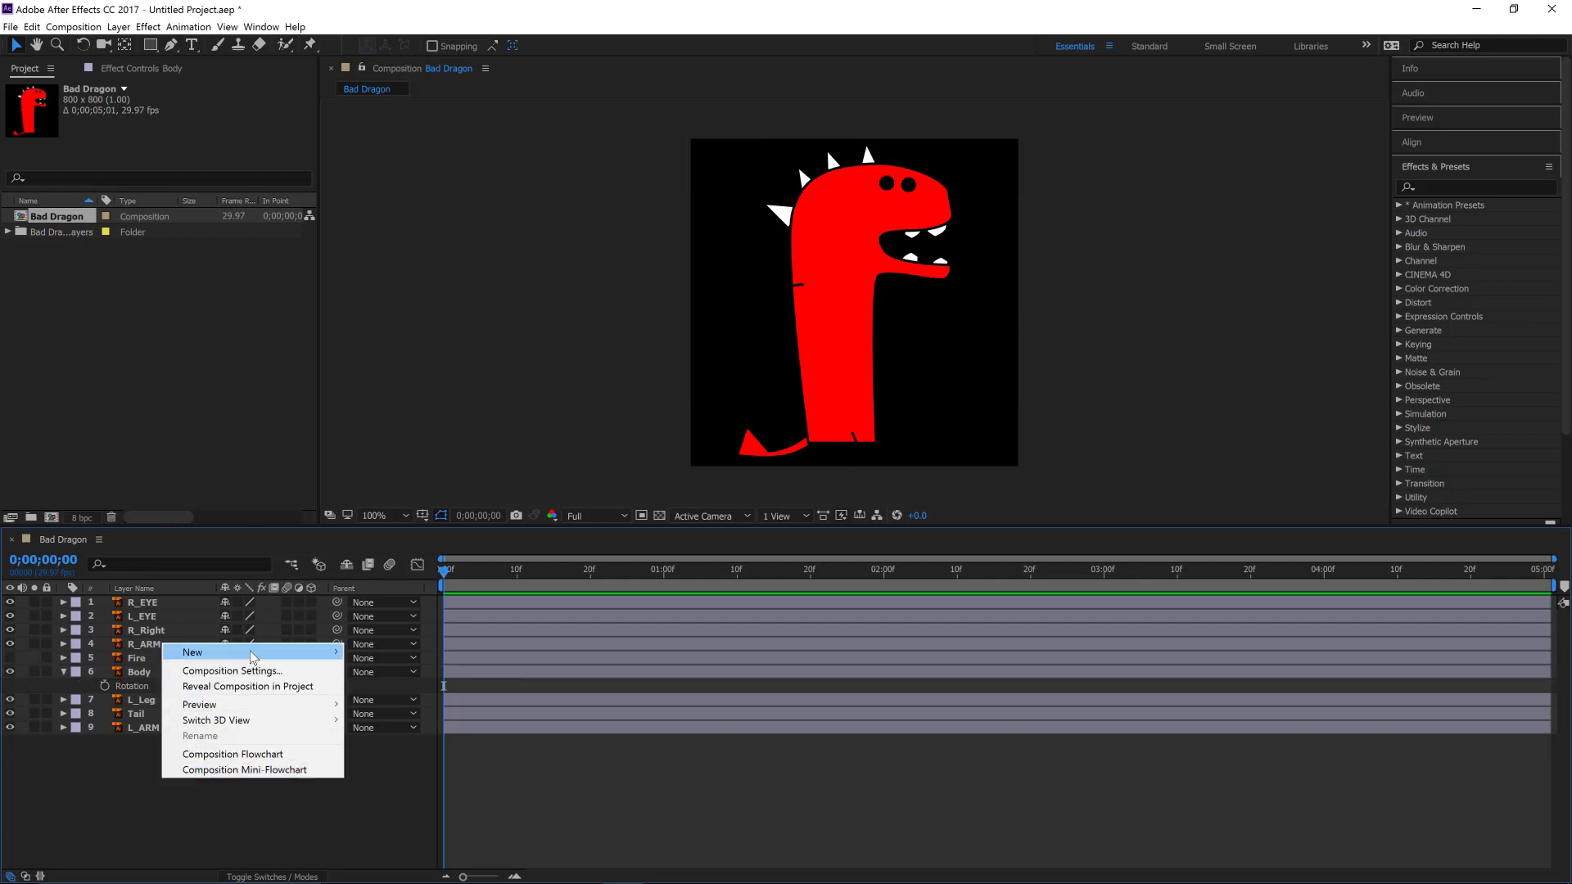
pyautogui.moveTo(250, 652)
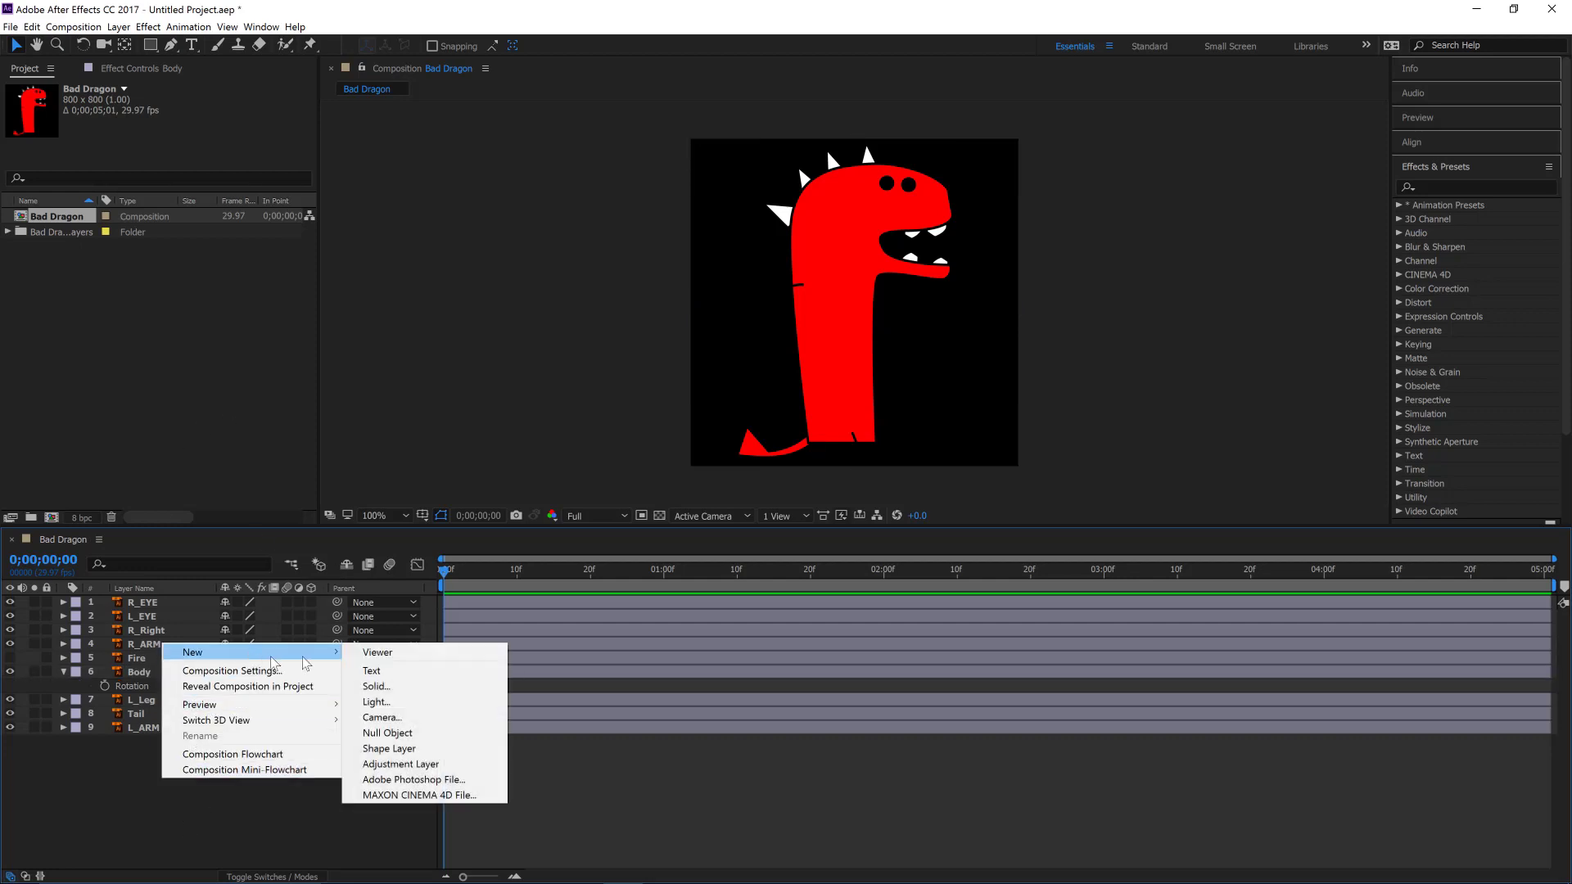
pyautogui.click(399, 687)
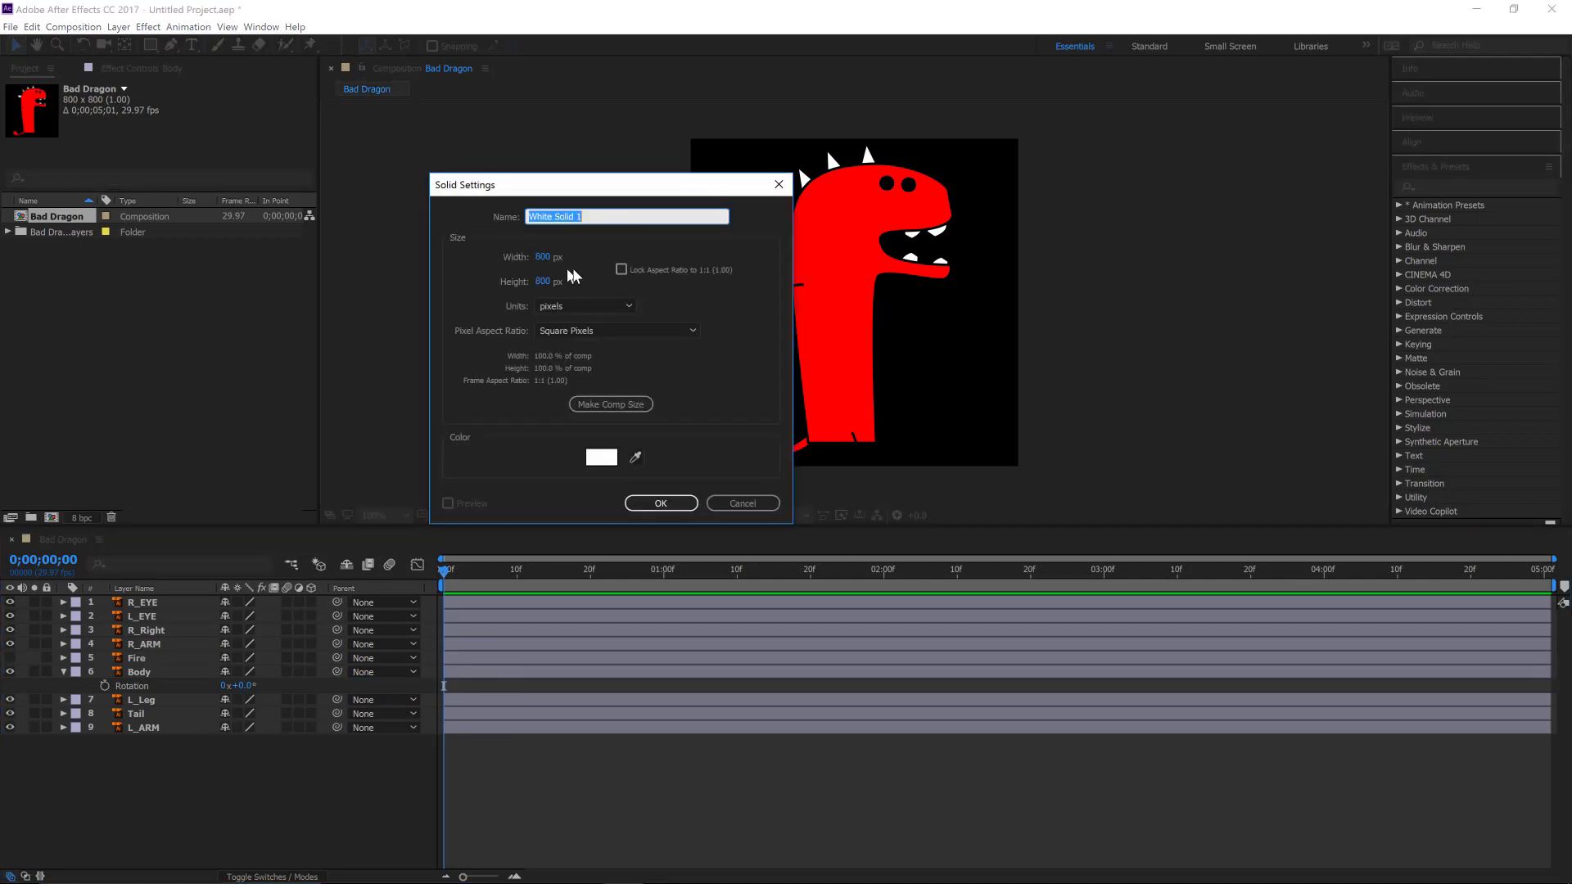
pyautogui.click(660, 503)
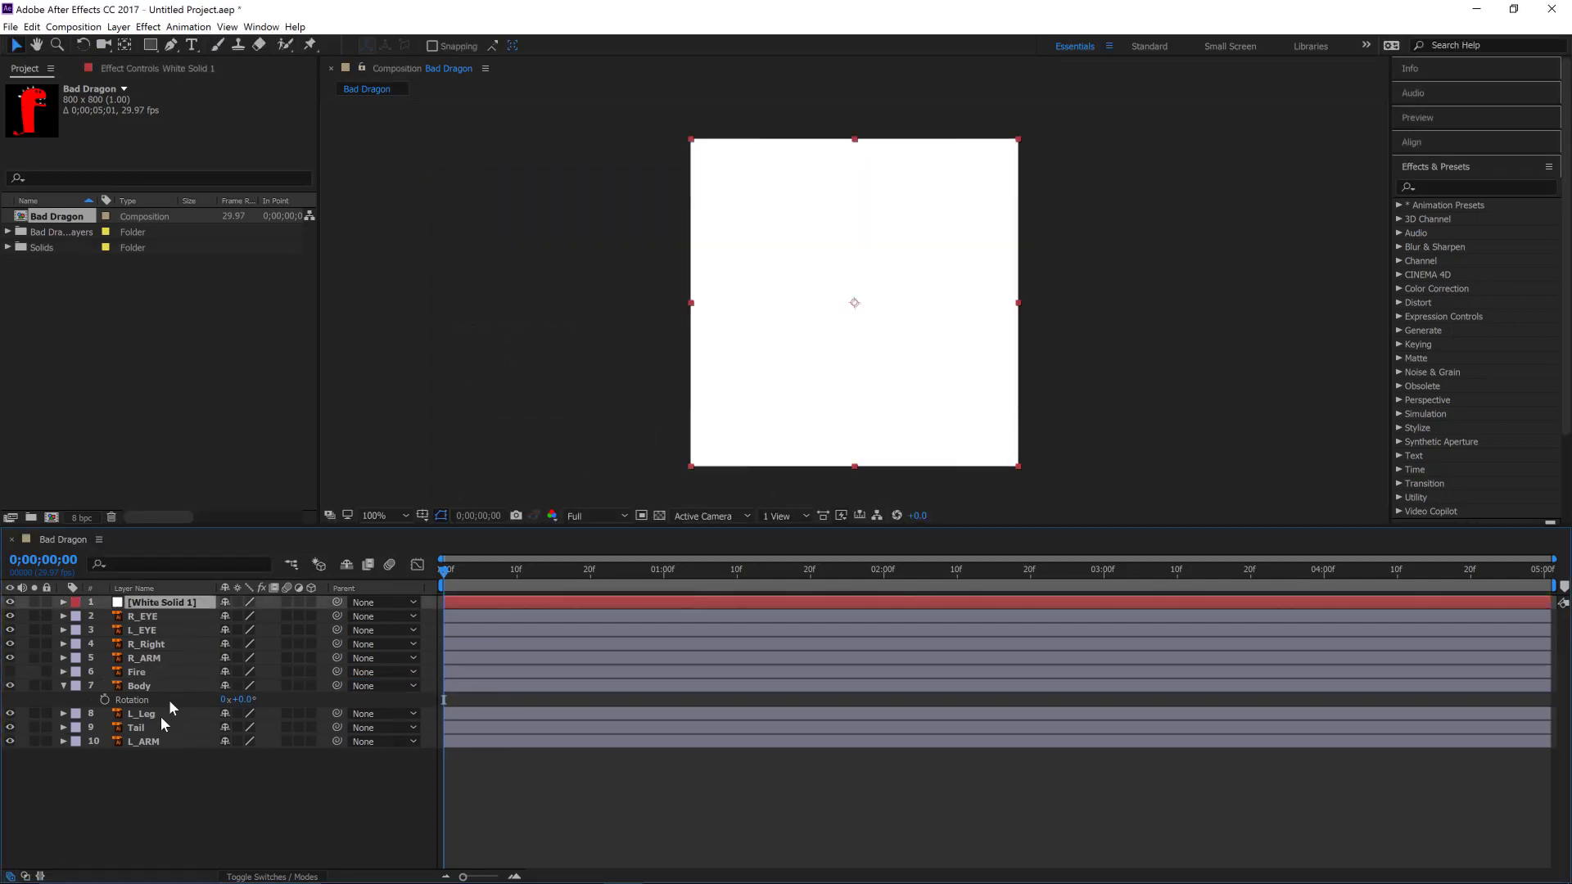
pyautogui.moveTo(164, 603); pyautogui.dragTo(180, 789)
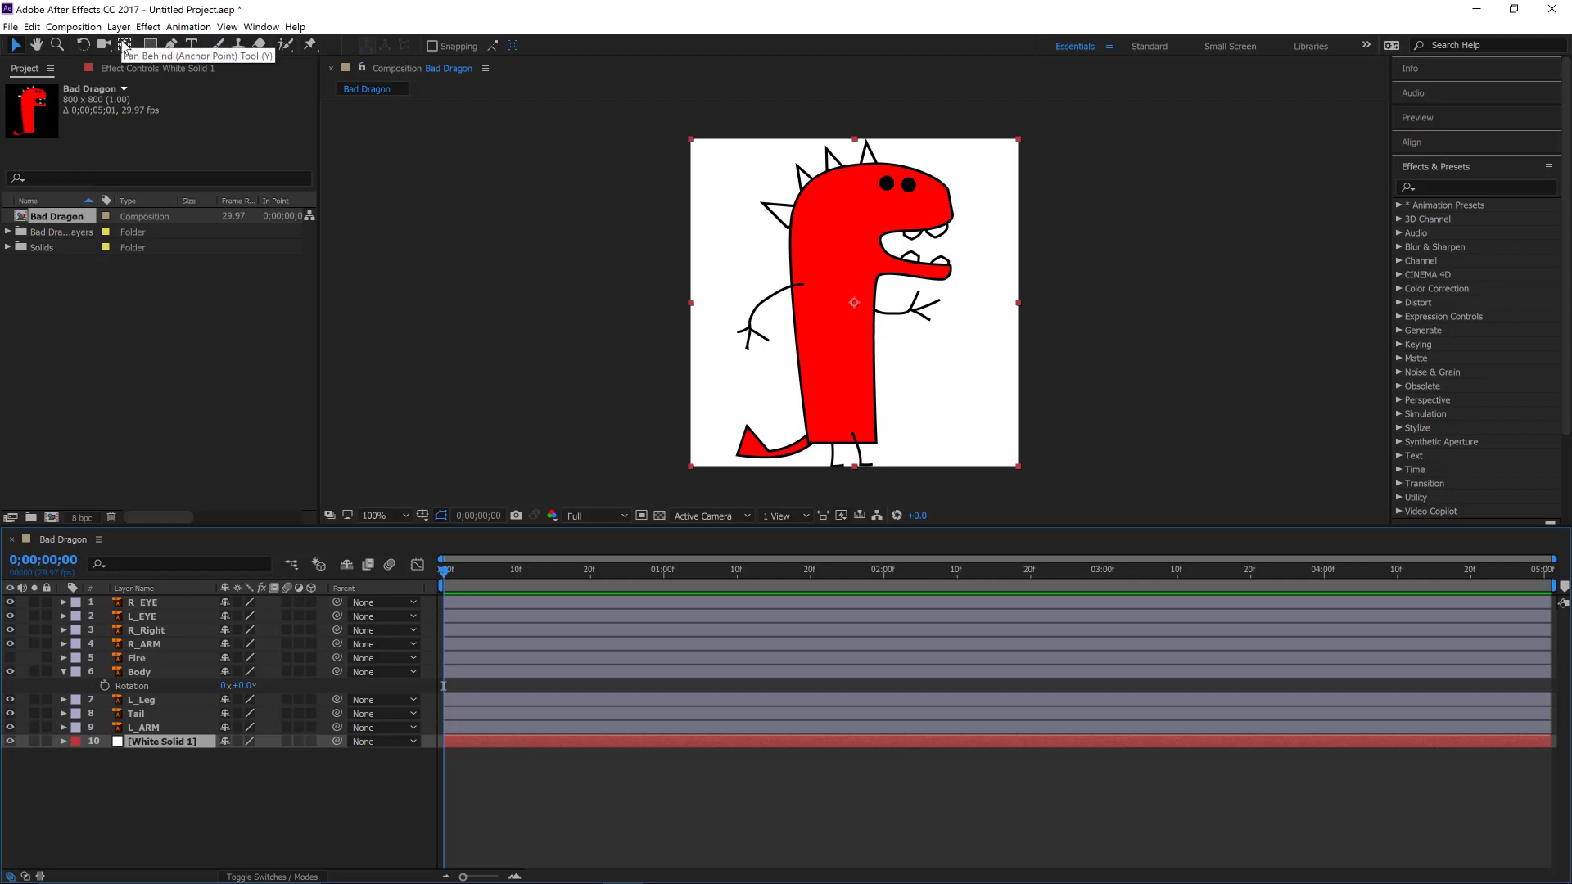
# Step: Move the Tail layer's anchor point to the tail's base at the body with the Pan Behind tool, checking it with the layer soloed
pyautogui.click(125, 46)
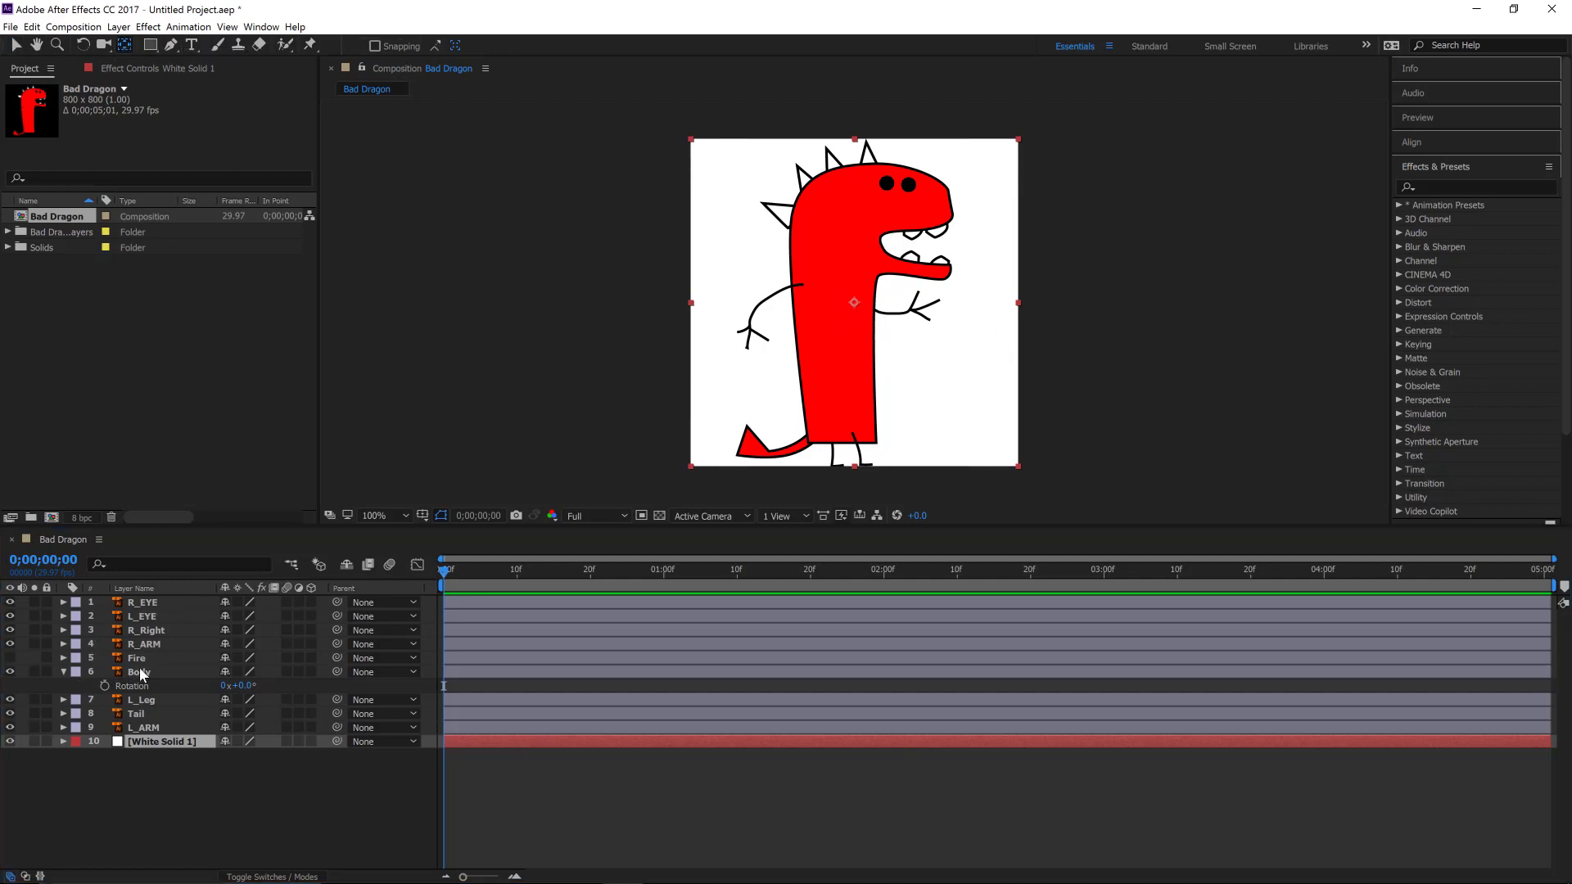
pyautogui.click(137, 714)
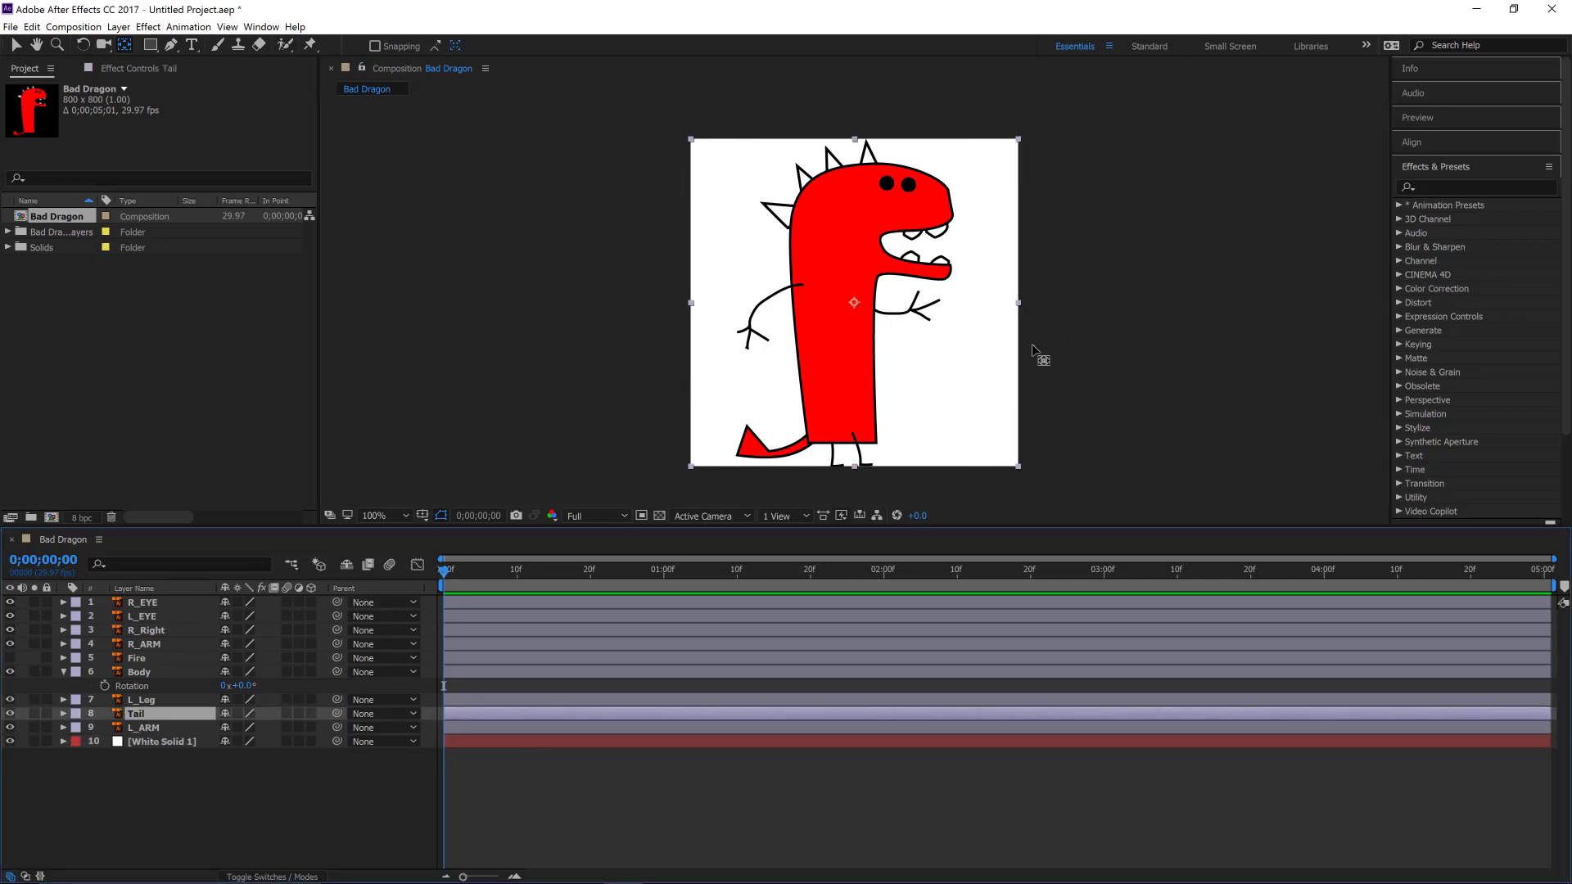
pyautogui.press('.')
pyautogui.press('.')
pyautogui.press('.')
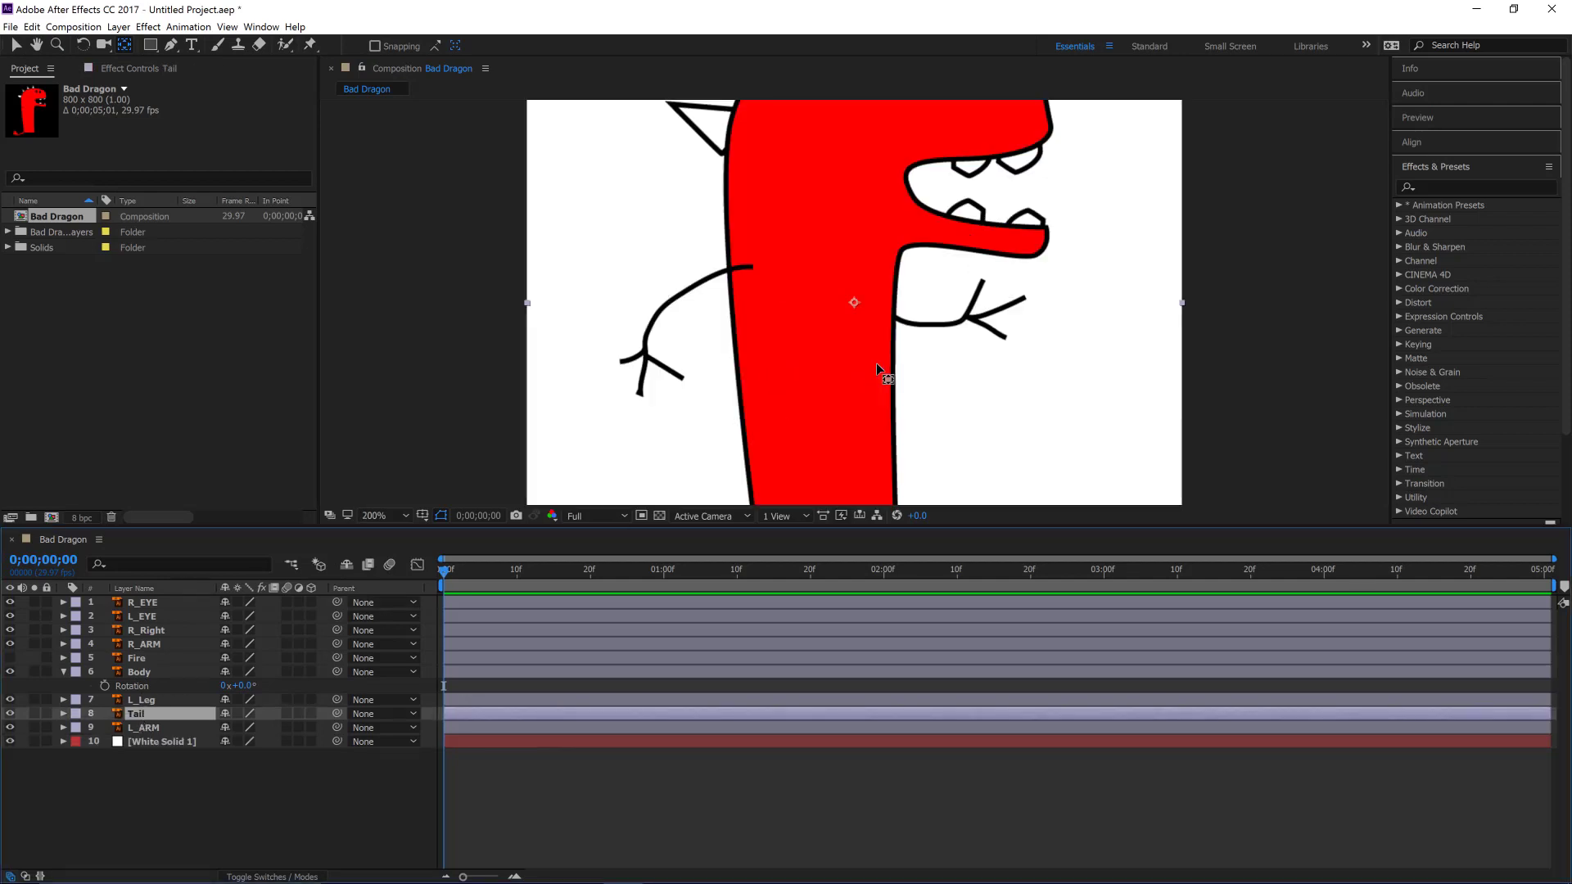
pyautogui.press(',')
pyautogui.press(',')
pyautogui.press('h')
pyautogui.moveTo(864, 422); pyautogui.dragTo(860, 274)
pyautogui.press('y')
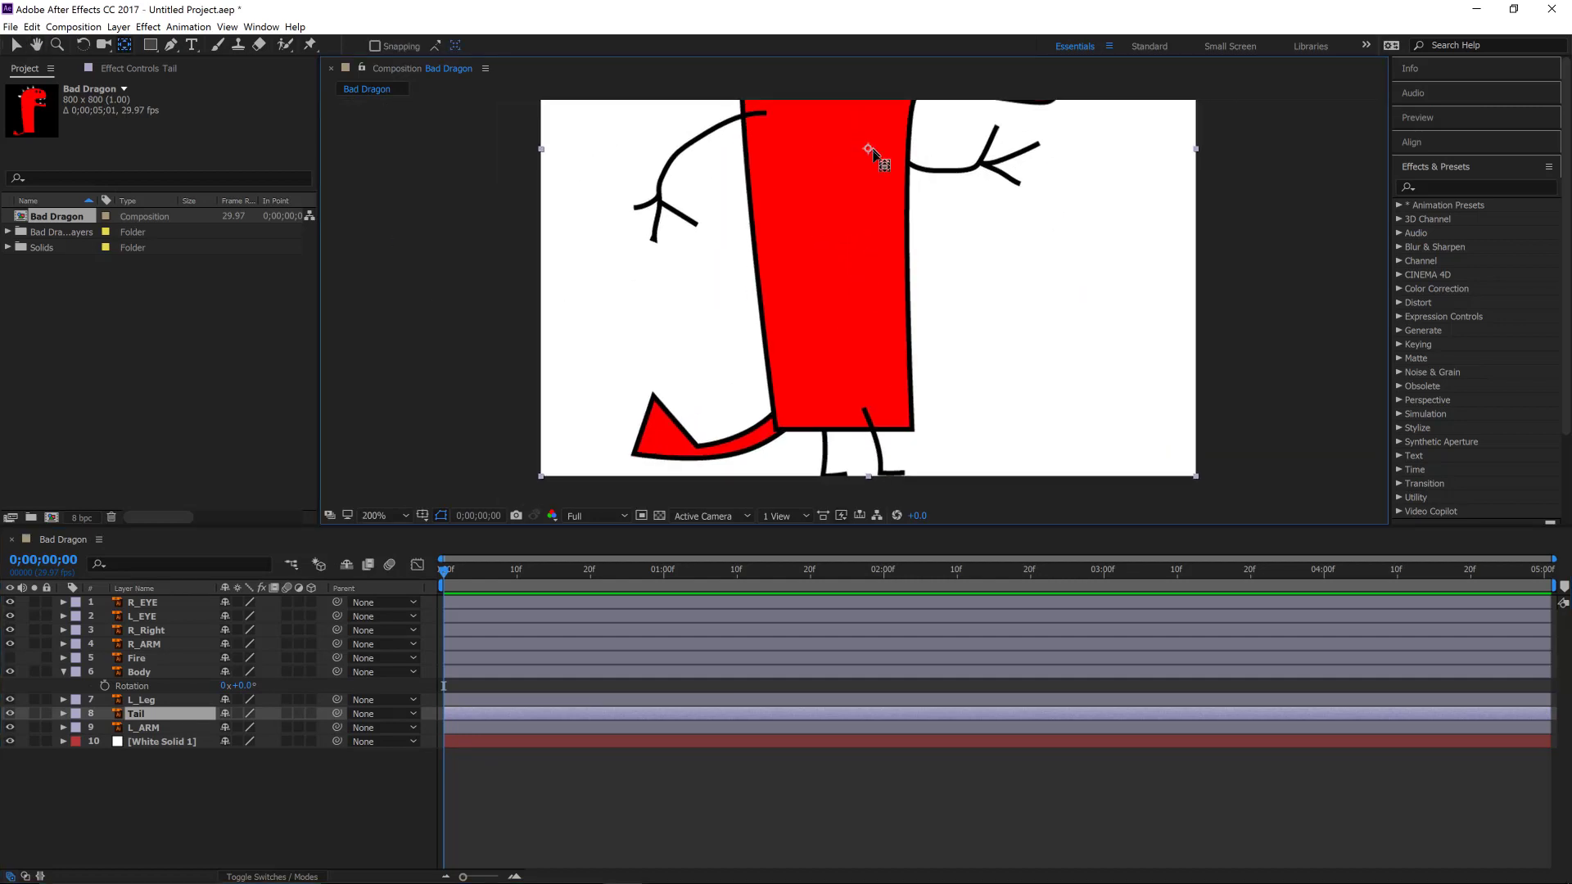
pyautogui.moveTo(811, 401); pyautogui.dragTo(794, 418)
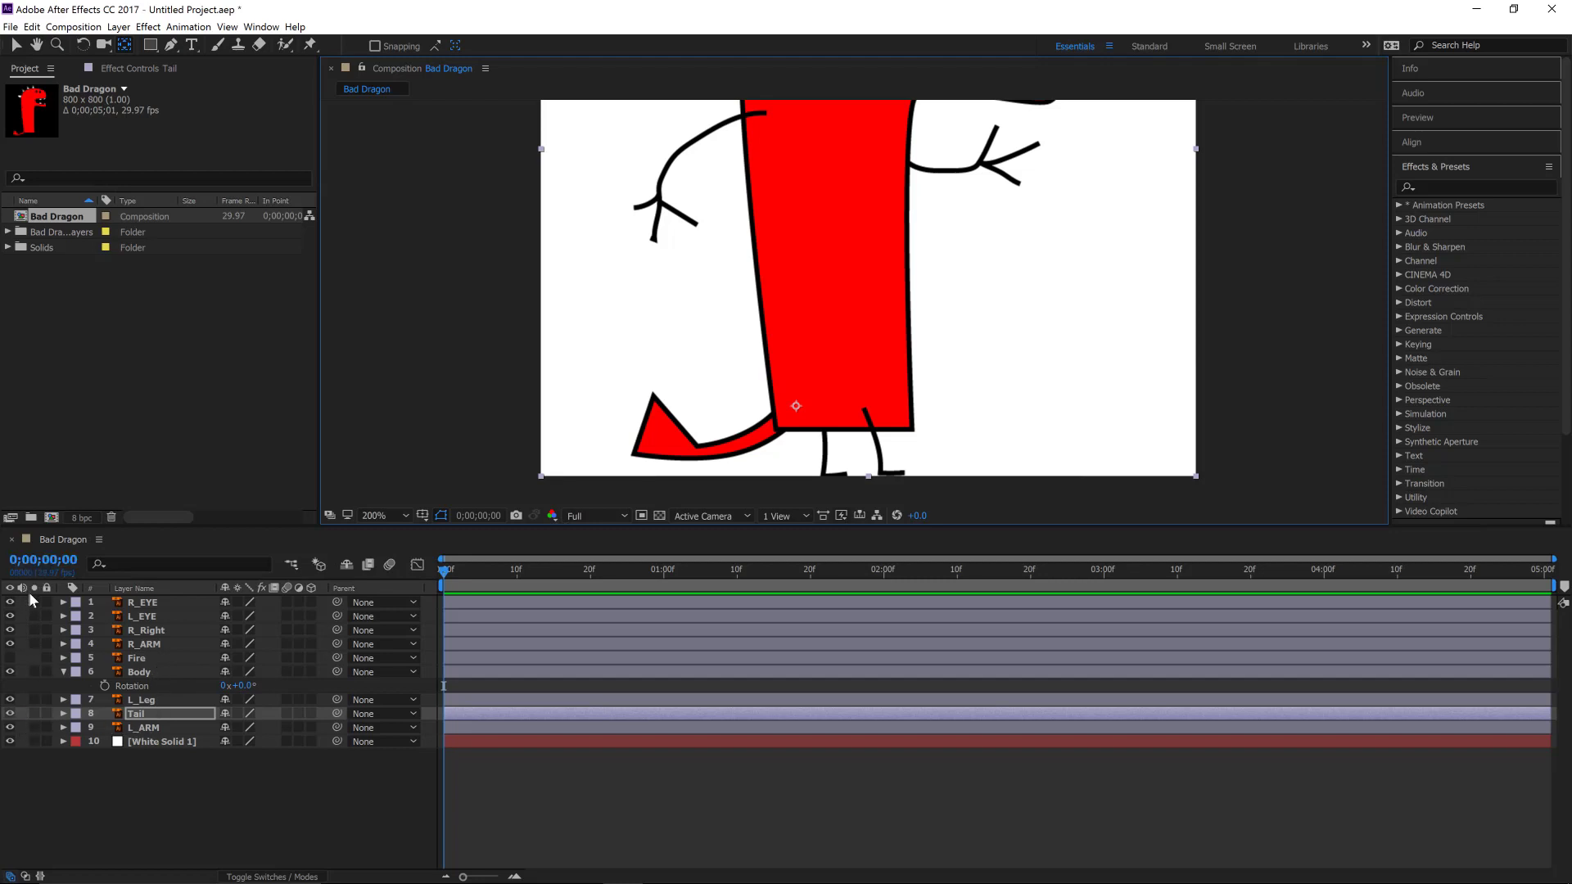
pyautogui.click(34, 713)
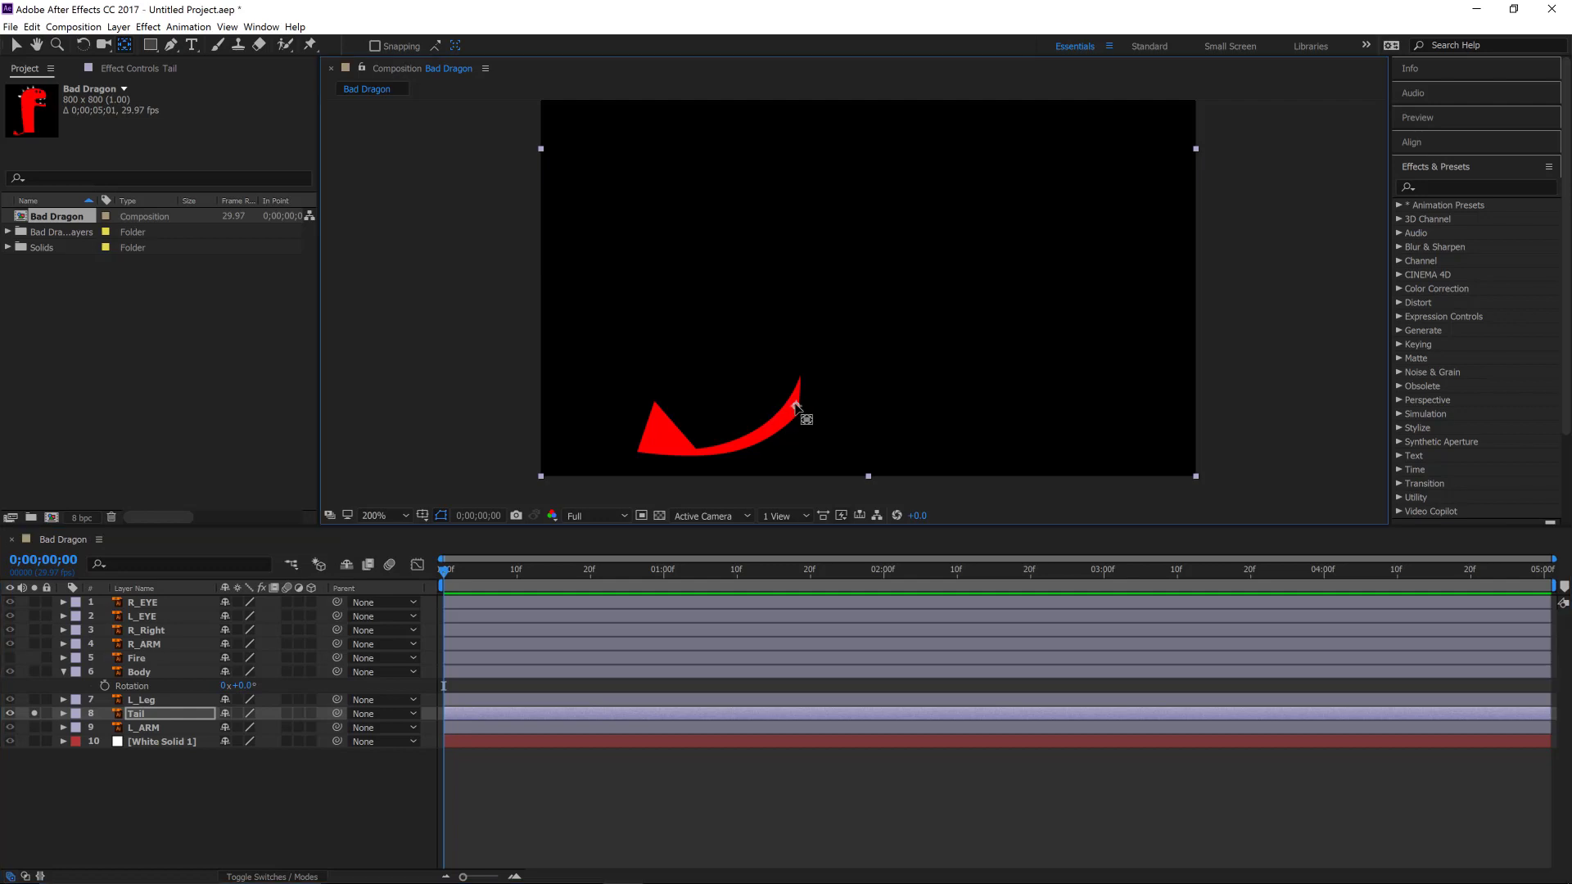
pyautogui.click(34, 713)
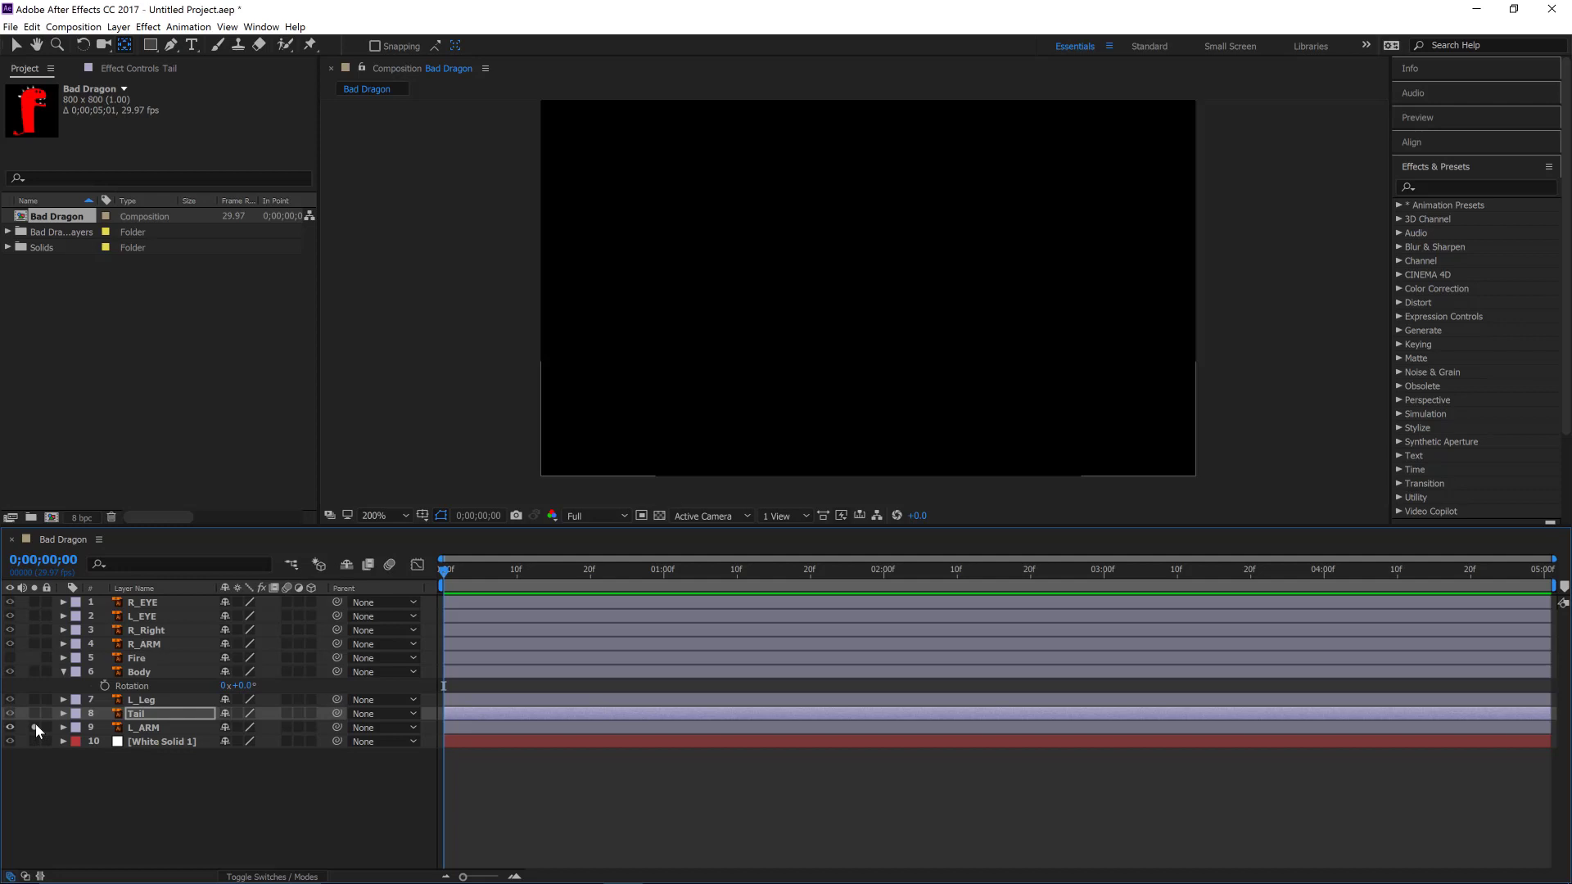
# Step: Move the L_ARM layer's anchor point to where that arm meets the front edge of the body
pyautogui.click(35, 726)
pyautogui.click(180, 728)
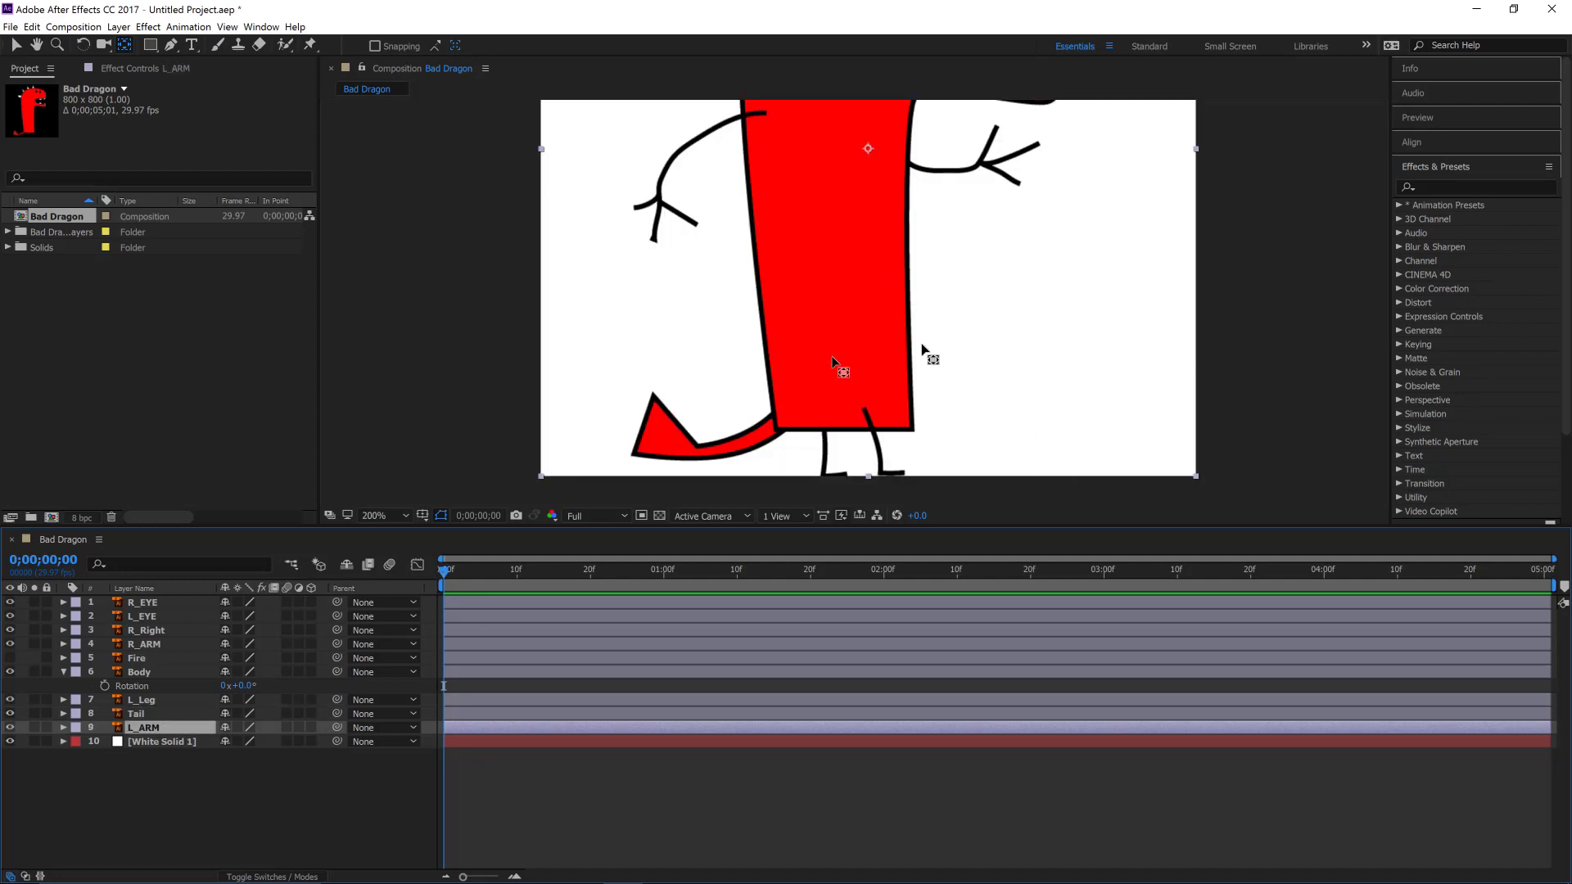
pyautogui.scroll(5, 832, 360)
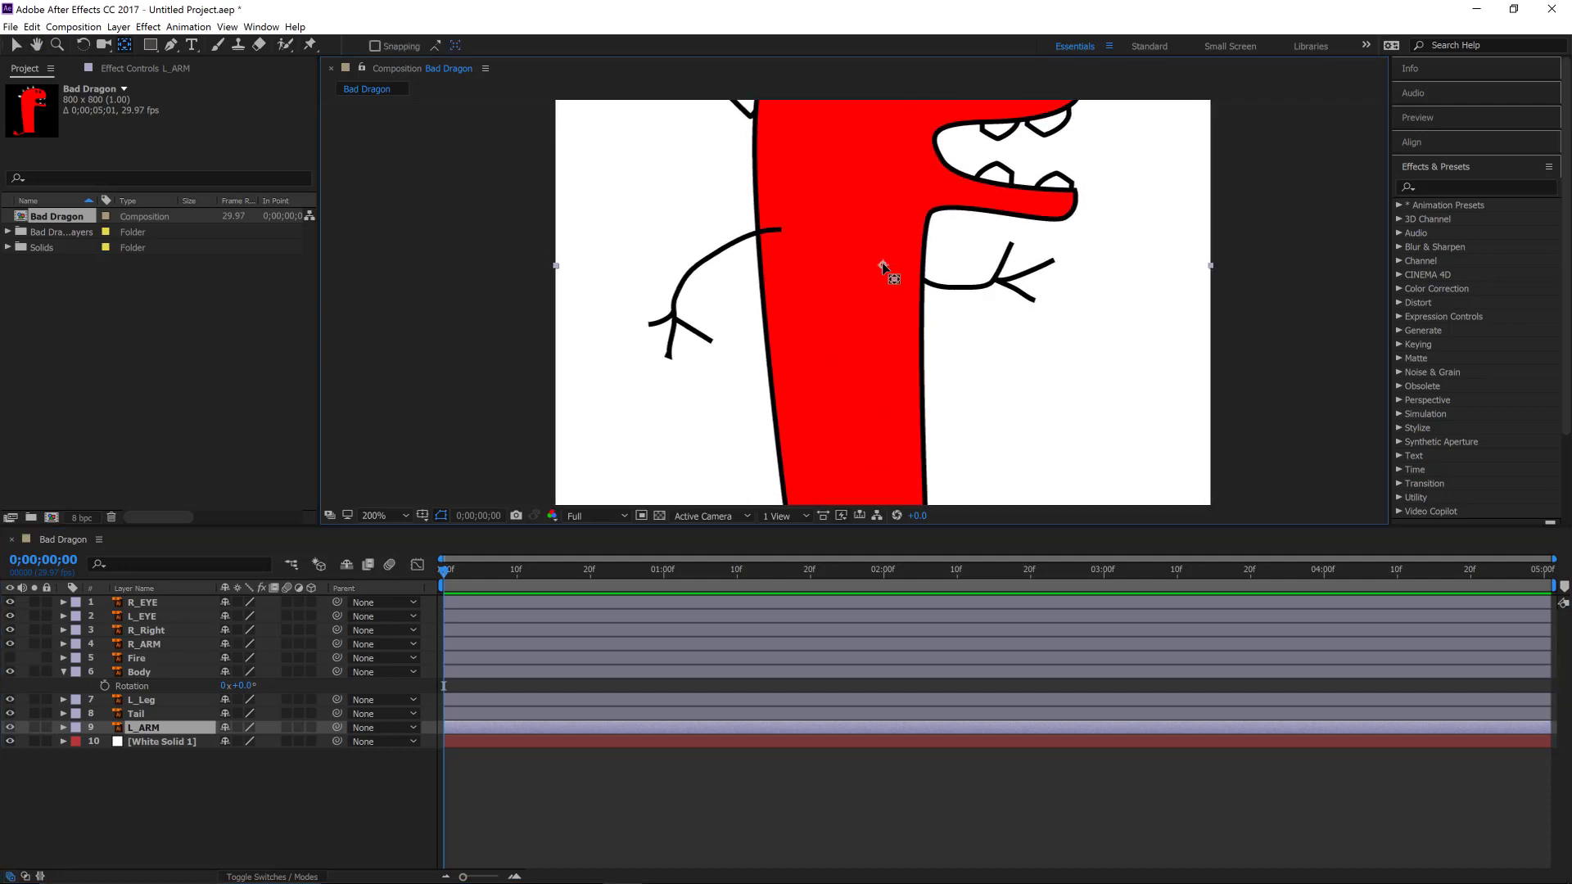
pyautogui.moveTo(892, 266)
pyautogui.mouseDown()
pyautogui.moveTo(1000, 280)
pyautogui.moveTo(898, 275)
pyautogui.moveTo(915, 275)
pyautogui.mouseUp()
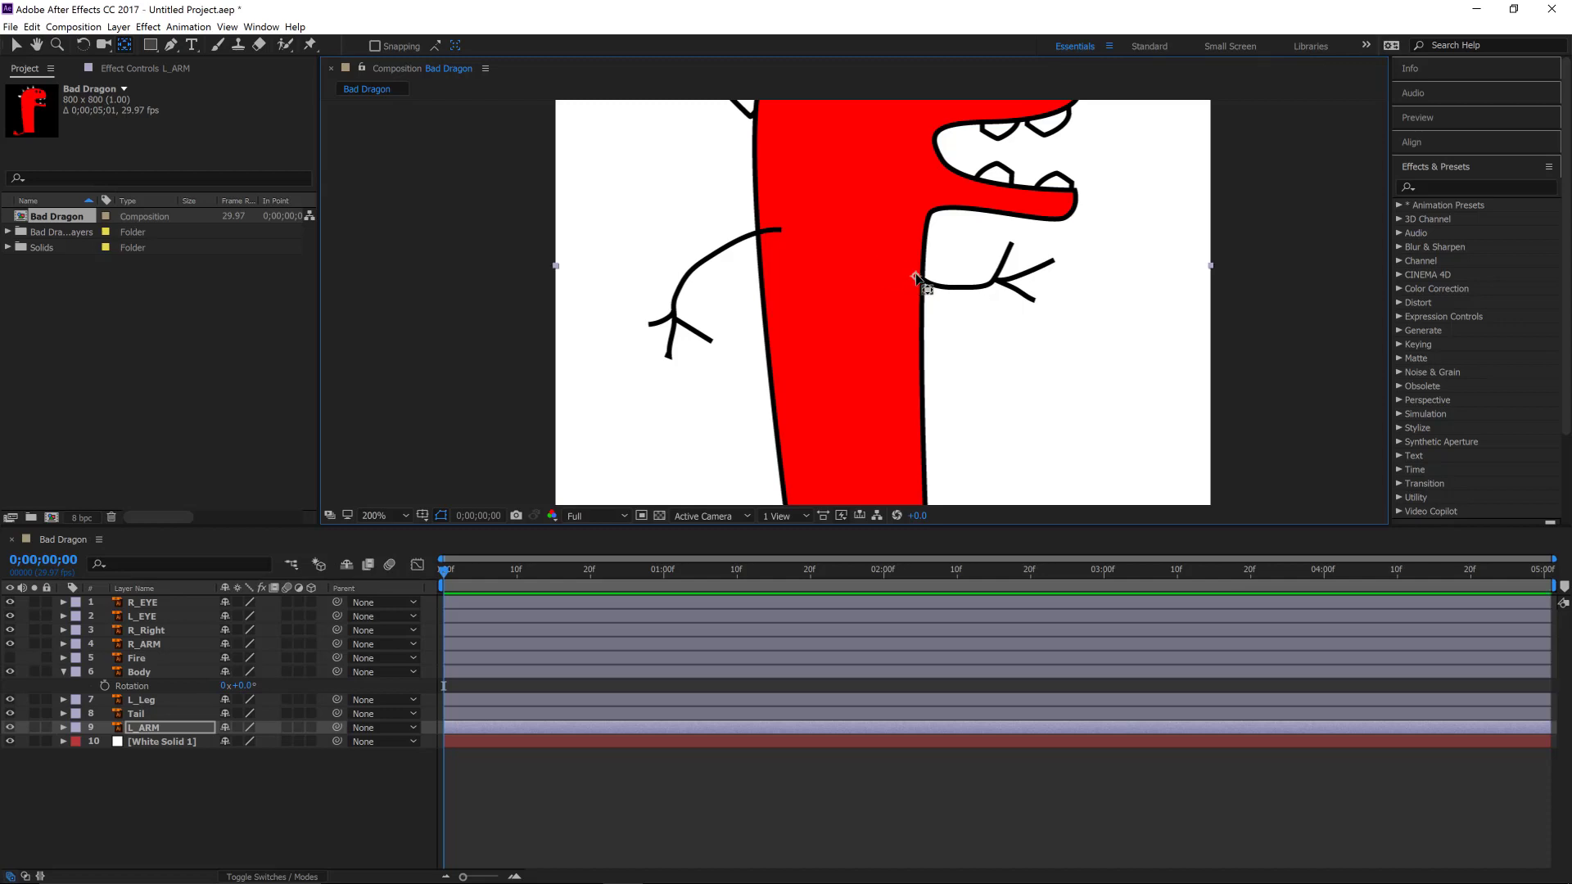
# Step: Move the R_ARM layer's anchor point to the shoulder end of that arm on the body
pyautogui.click(155, 645)
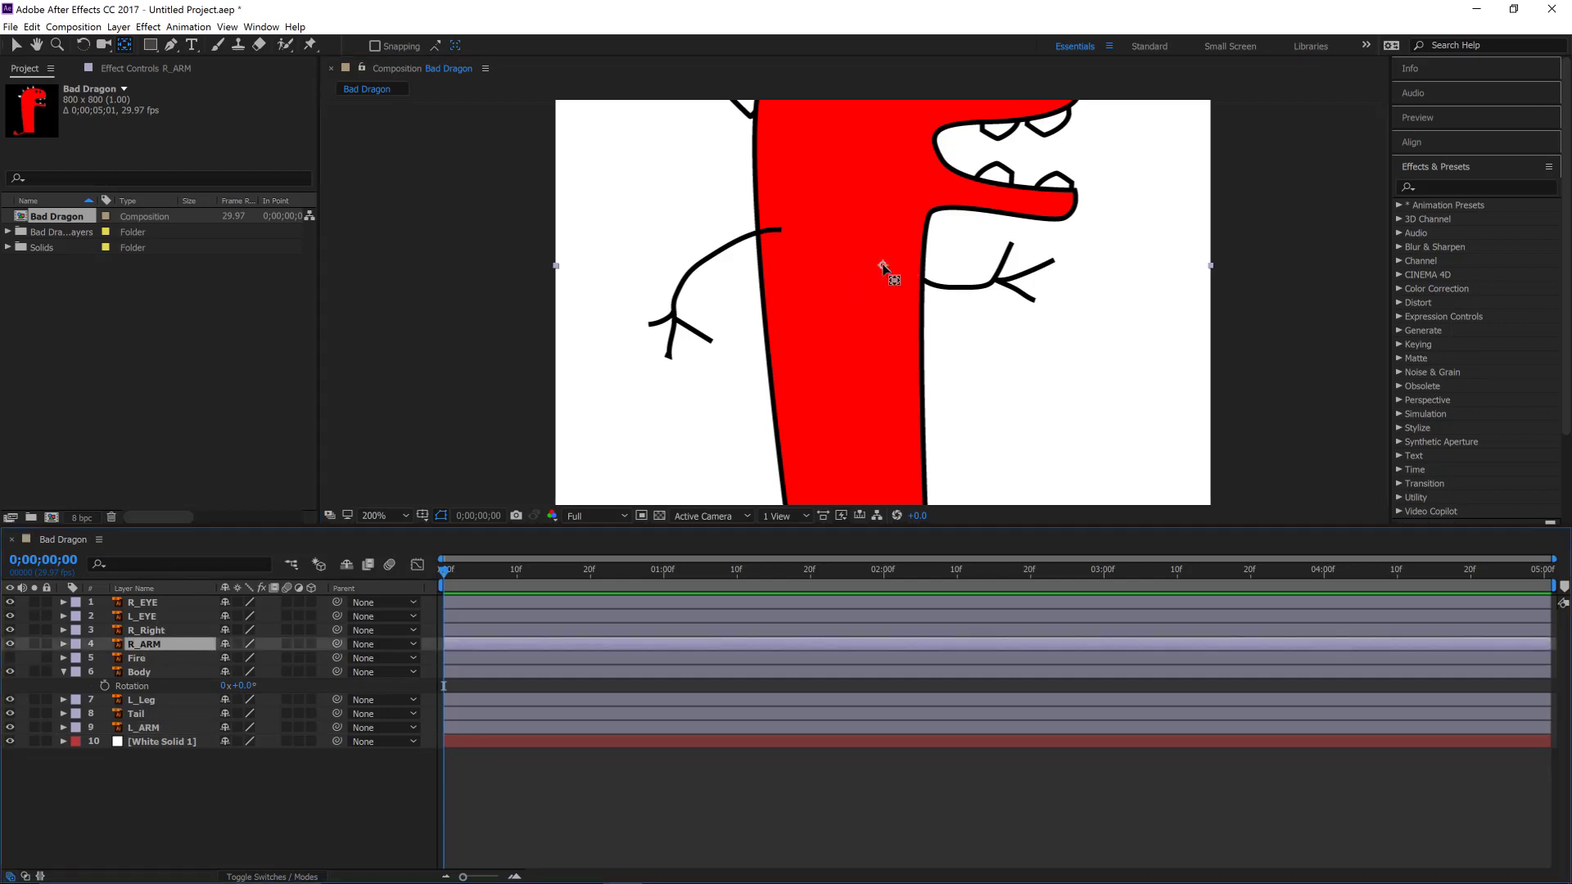
pyautogui.click(883, 266)
pyautogui.moveTo(818, 237); pyautogui.dragTo(779, 230)
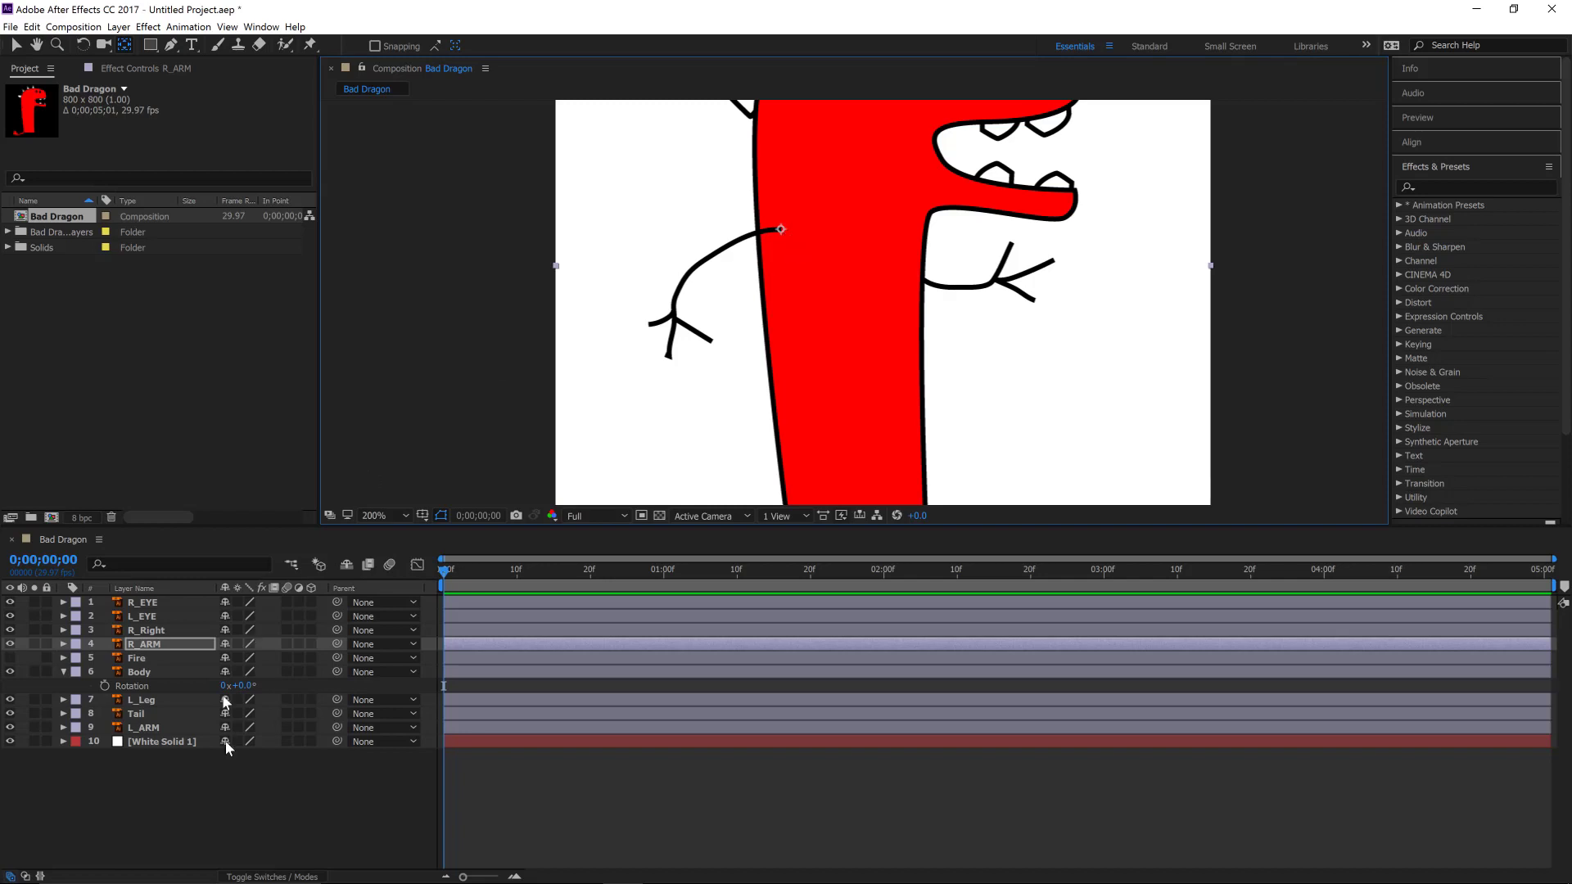
# Step: Move the L_Leg layer's anchor point to the top of that leg, just inside the lower edge of the body
pyautogui.click(150, 703)
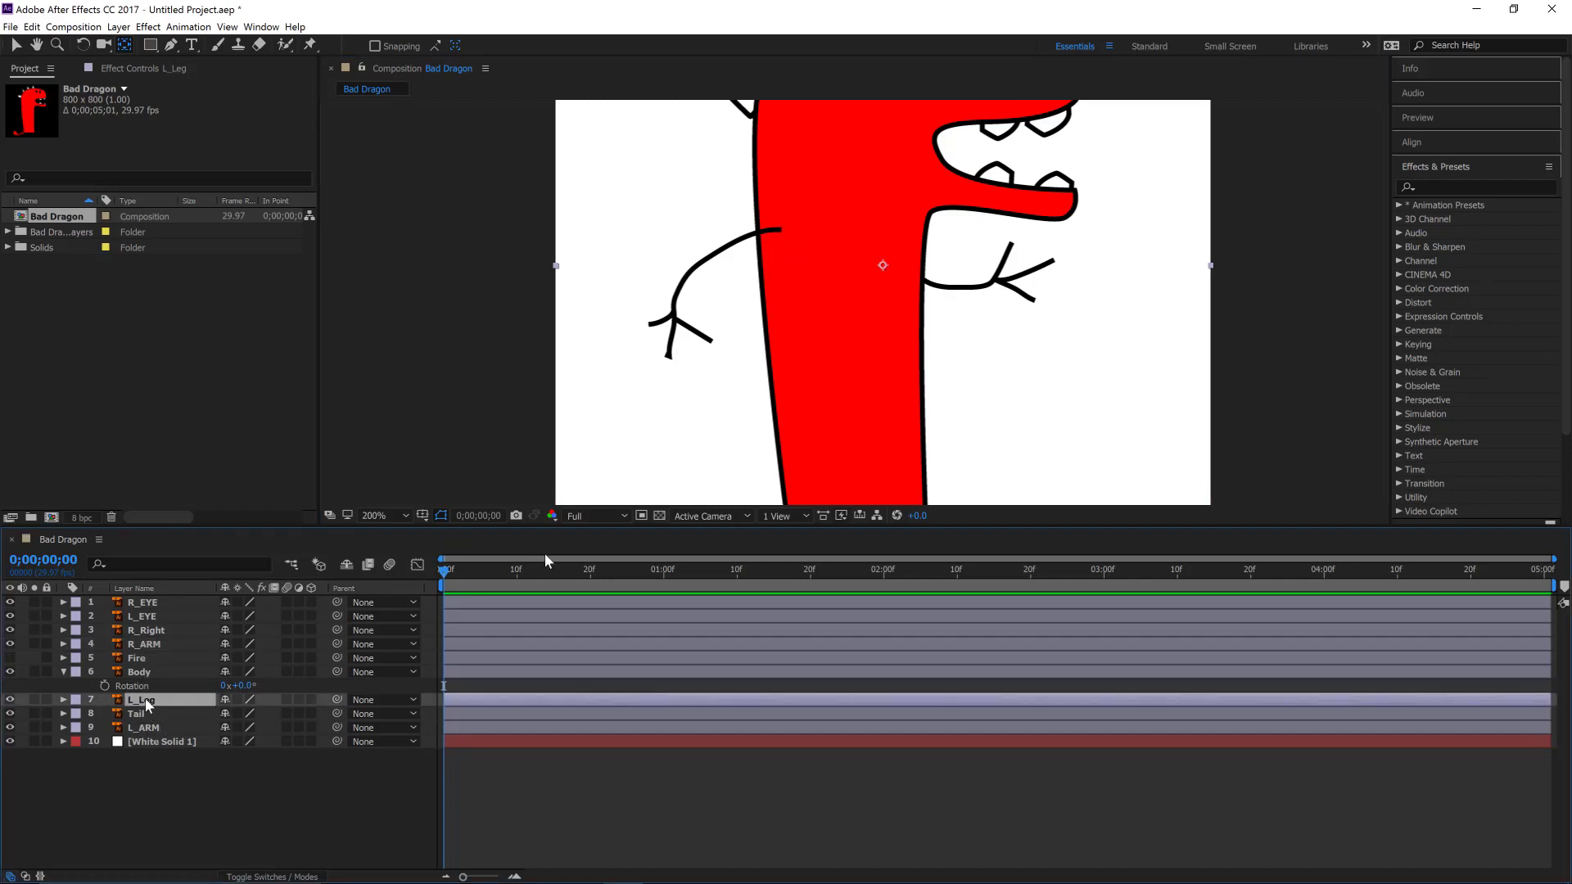
pyautogui.moveTo(947, 361); pyautogui.dragTo(978, 231)
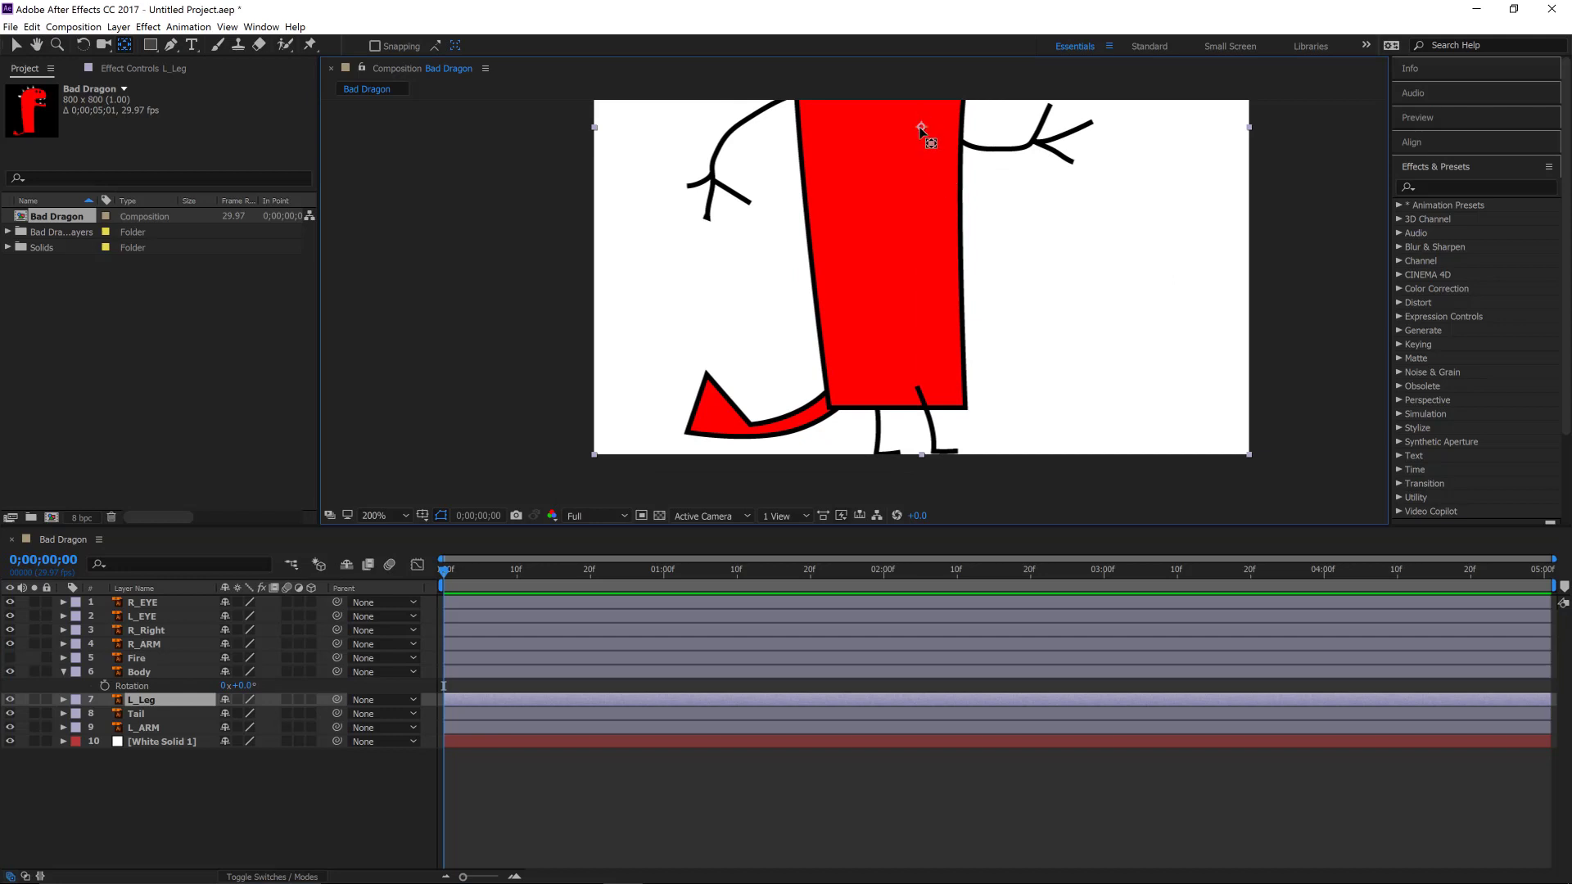
pyautogui.moveTo(921, 128); pyautogui.dragTo(921, 148)
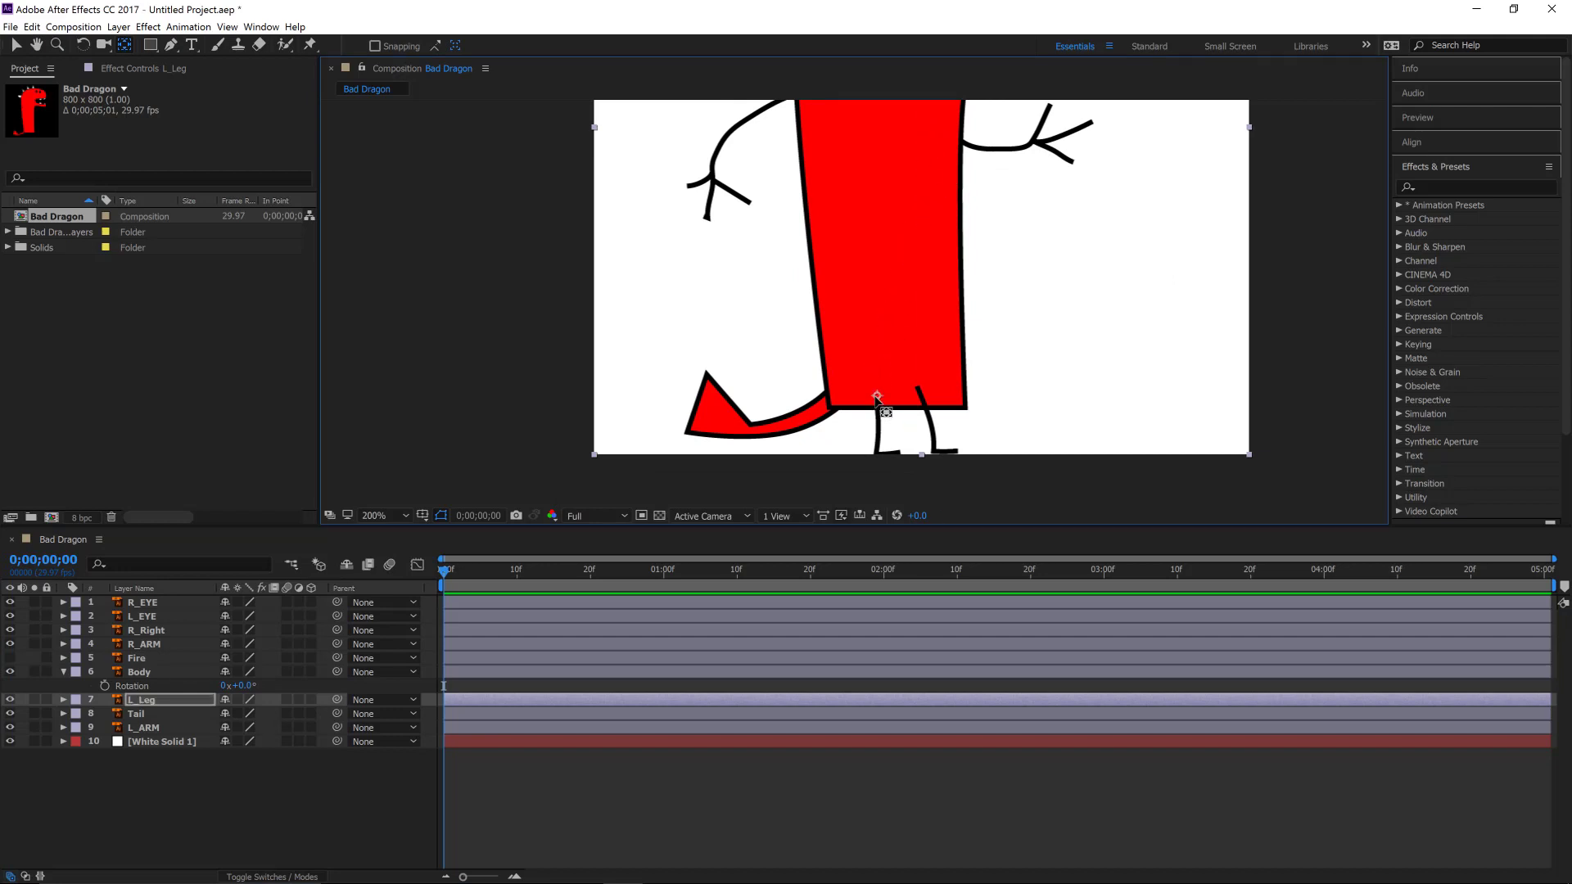
pyautogui.moveTo(876, 398); pyautogui.dragTo(878, 391)
# Step: Rename the R_Right layer R_Leg and move its anchor point to the upper end of that leg on the body
pyautogui.click(149, 631)
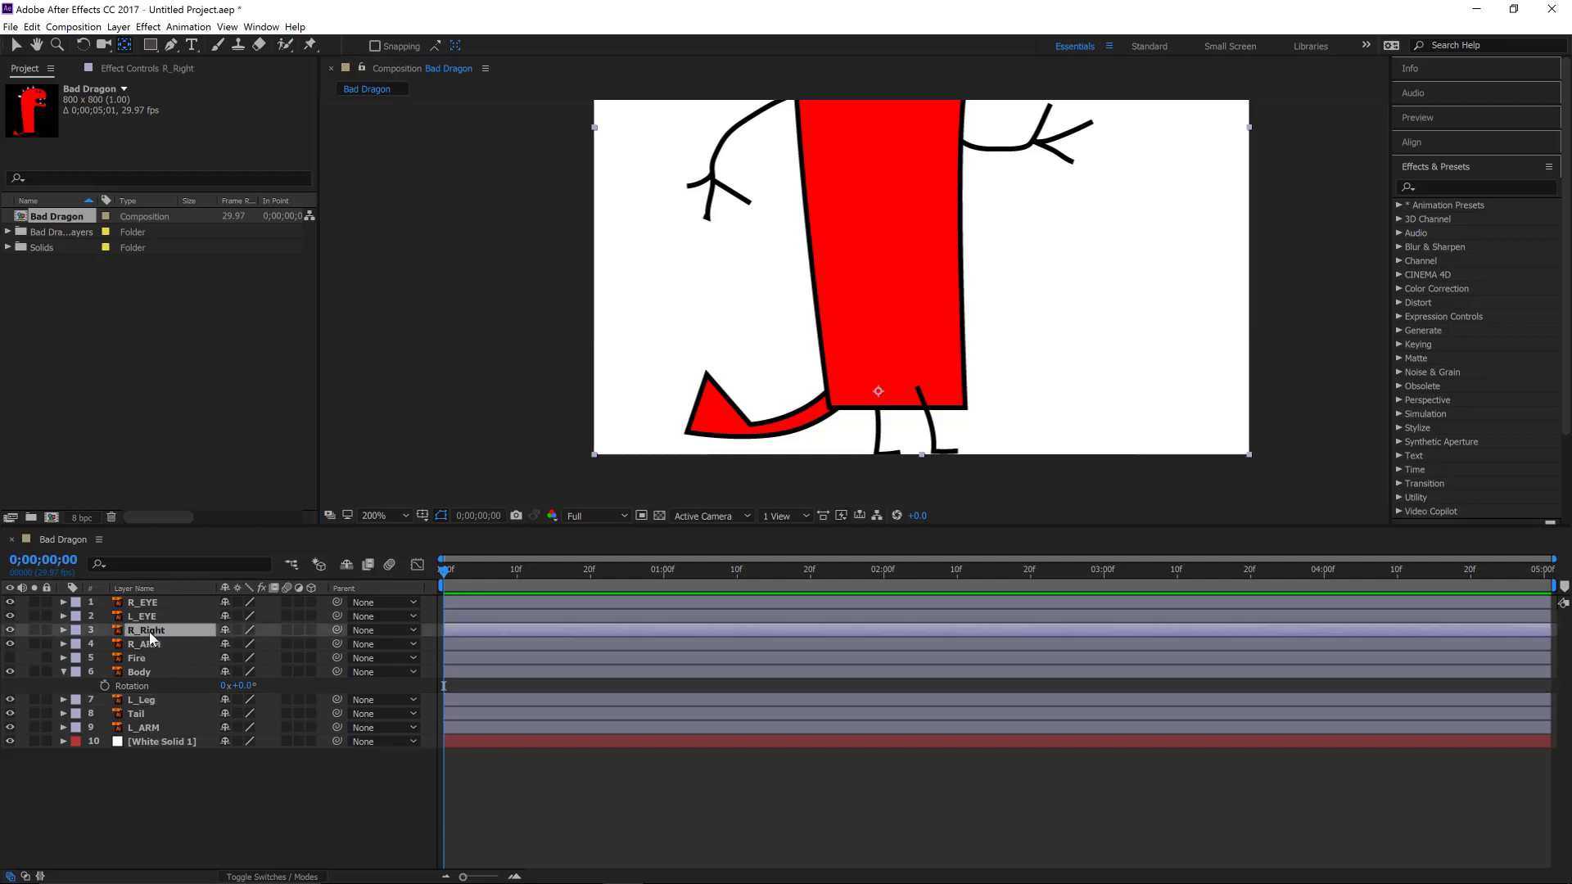
pyautogui.click(10, 630)
pyautogui.click(10, 630)
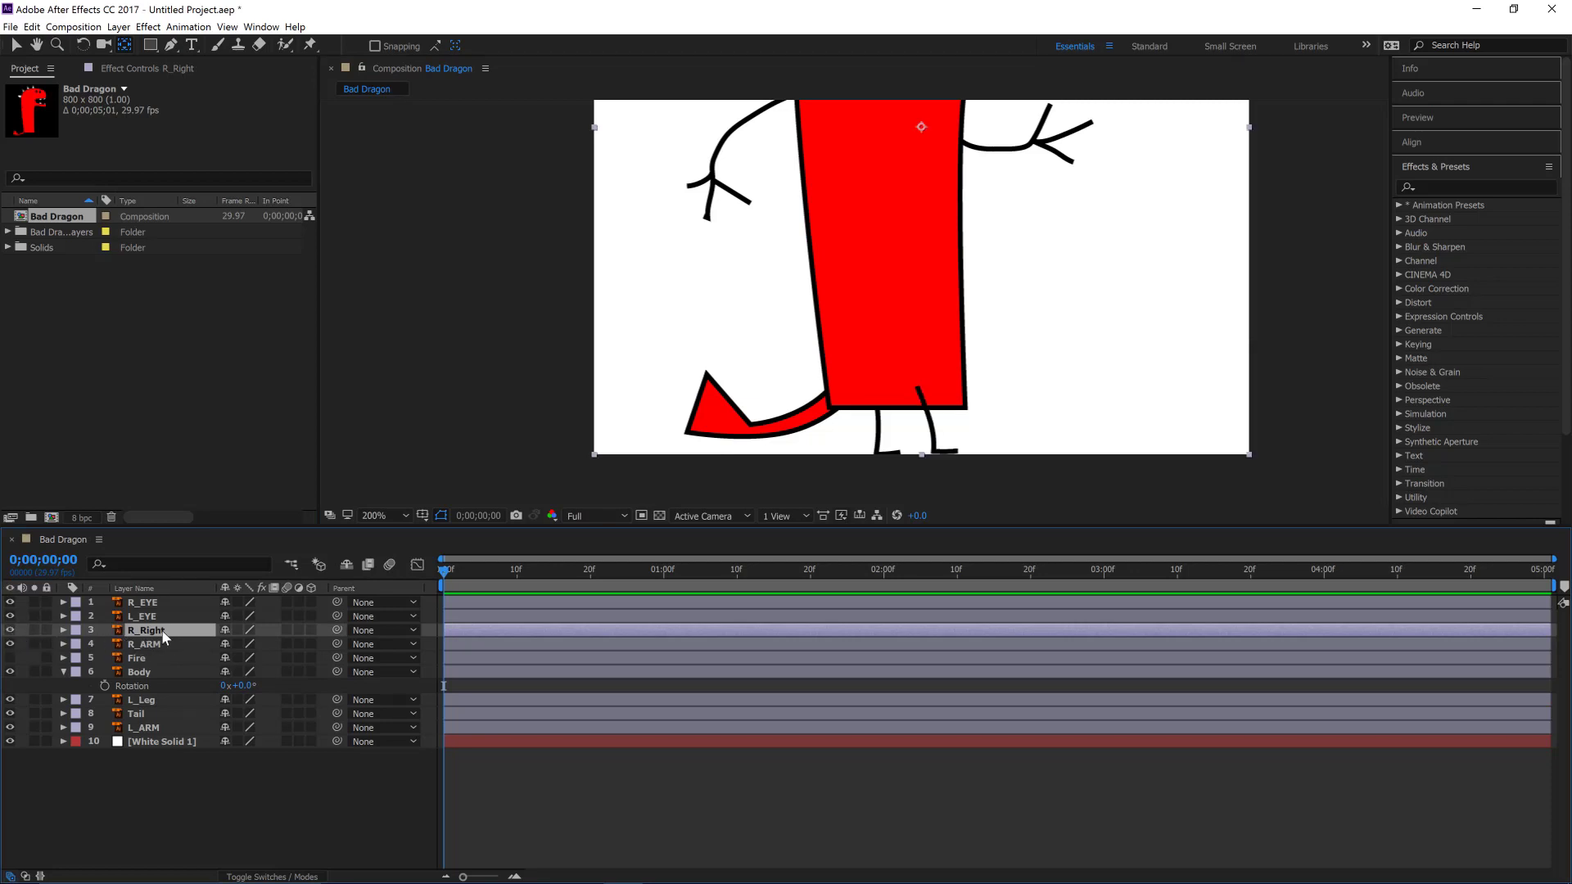
pyautogui.press('Return')
pyautogui.write('R_Leg')
pyautogui.press('Return')
pyautogui.moveTo(924, 128)
pyautogui.mouseDown()
pyautogui.moveTo(934, 376)
pyautogui.moveTo(917, 327)
pyautogui.moveTo(918, 389)
pyautogui.mouseUp()
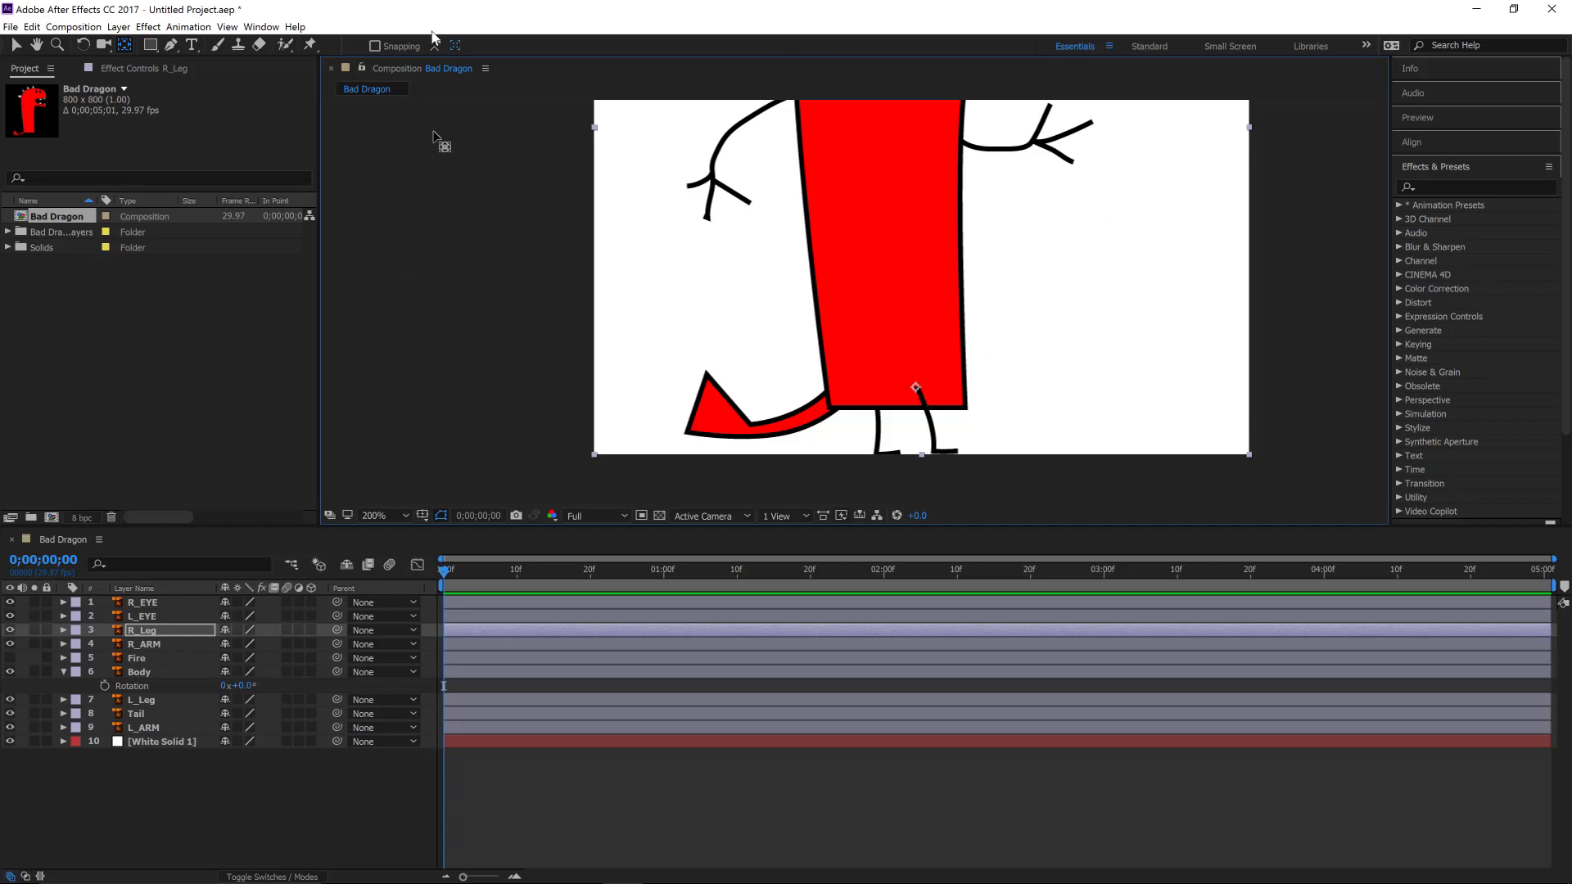
# Step: Move the L_EYE layer's anchor point to the centre of that eye with the Pan Behind tool
pyautogui.click(146, 615)
pyautogui.press('h')
pyautogui.moveTo(979, 249); pyautogui.dragTo(923, 455)
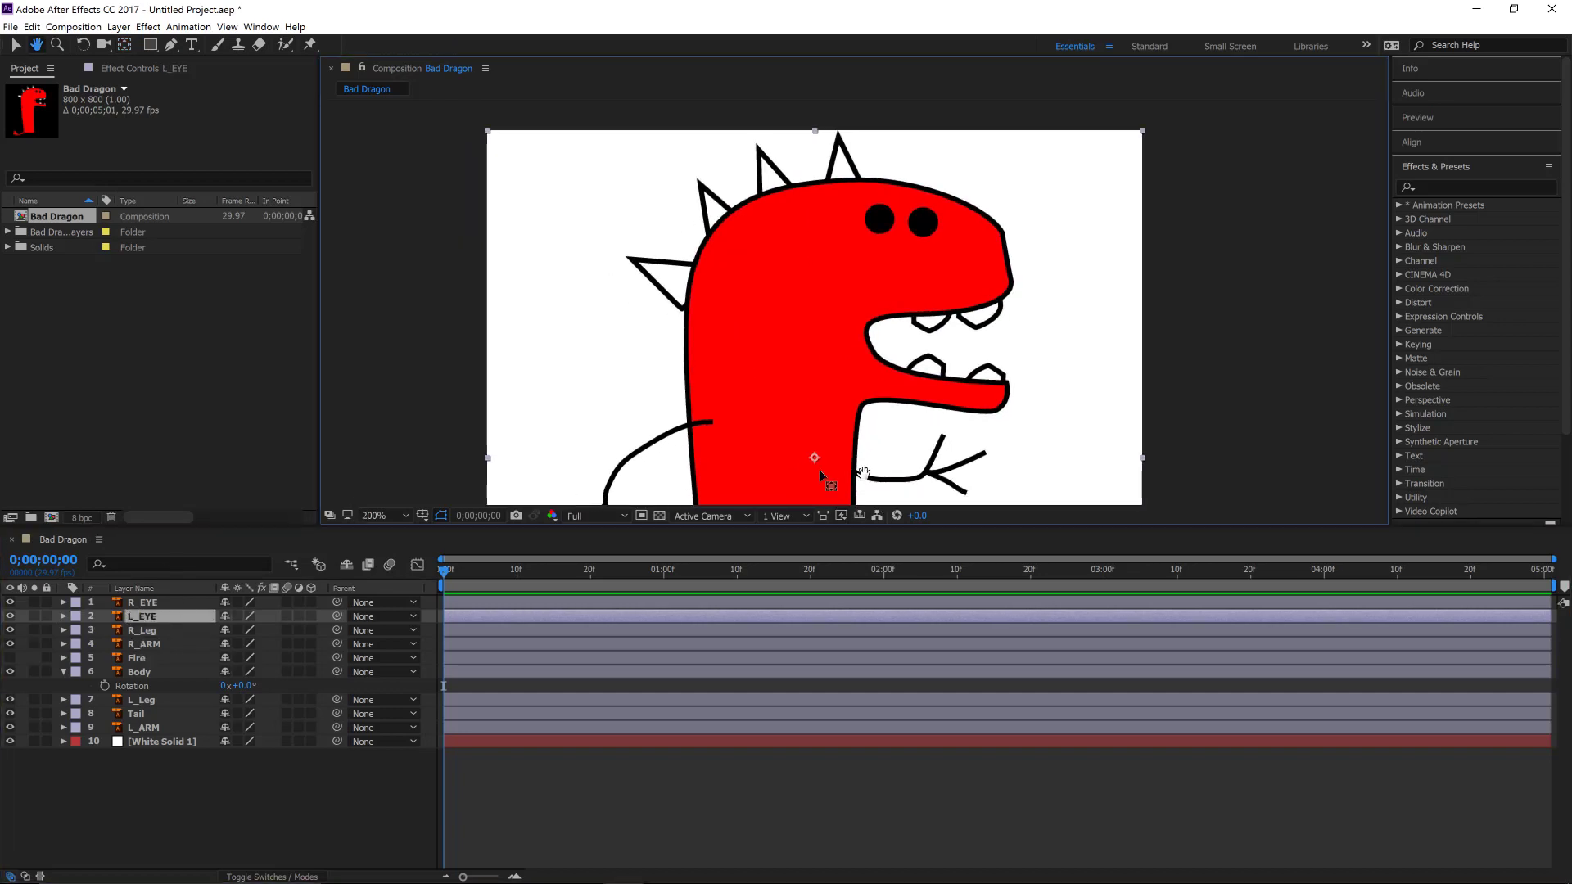
pyautogui.press('y')
pyautogui.moveTo(814, 457)
pyautogui.mouseDown()
pyautogui.moveTo(854, 267)
pyautogui.moveTo(919, 255)
pyautogui.moveTo(881, 221)
pyautogui.mouseUp()
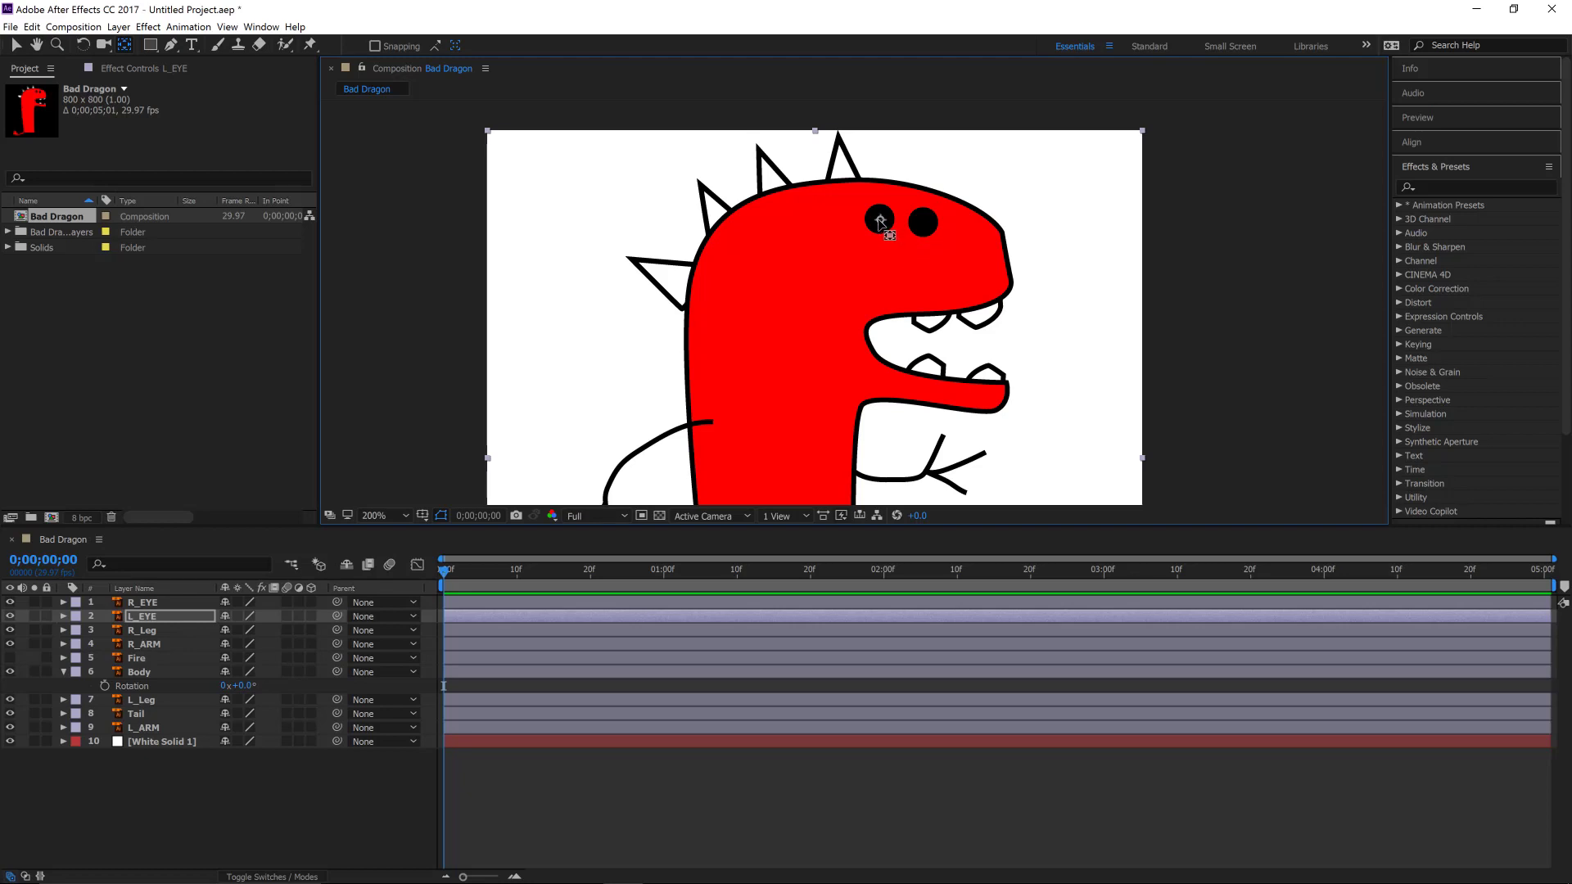
# Step: Move the R_EYE layer's anchor point onto the centre of that eye and return to the Selection tool
pyautogui.click(150, 605)
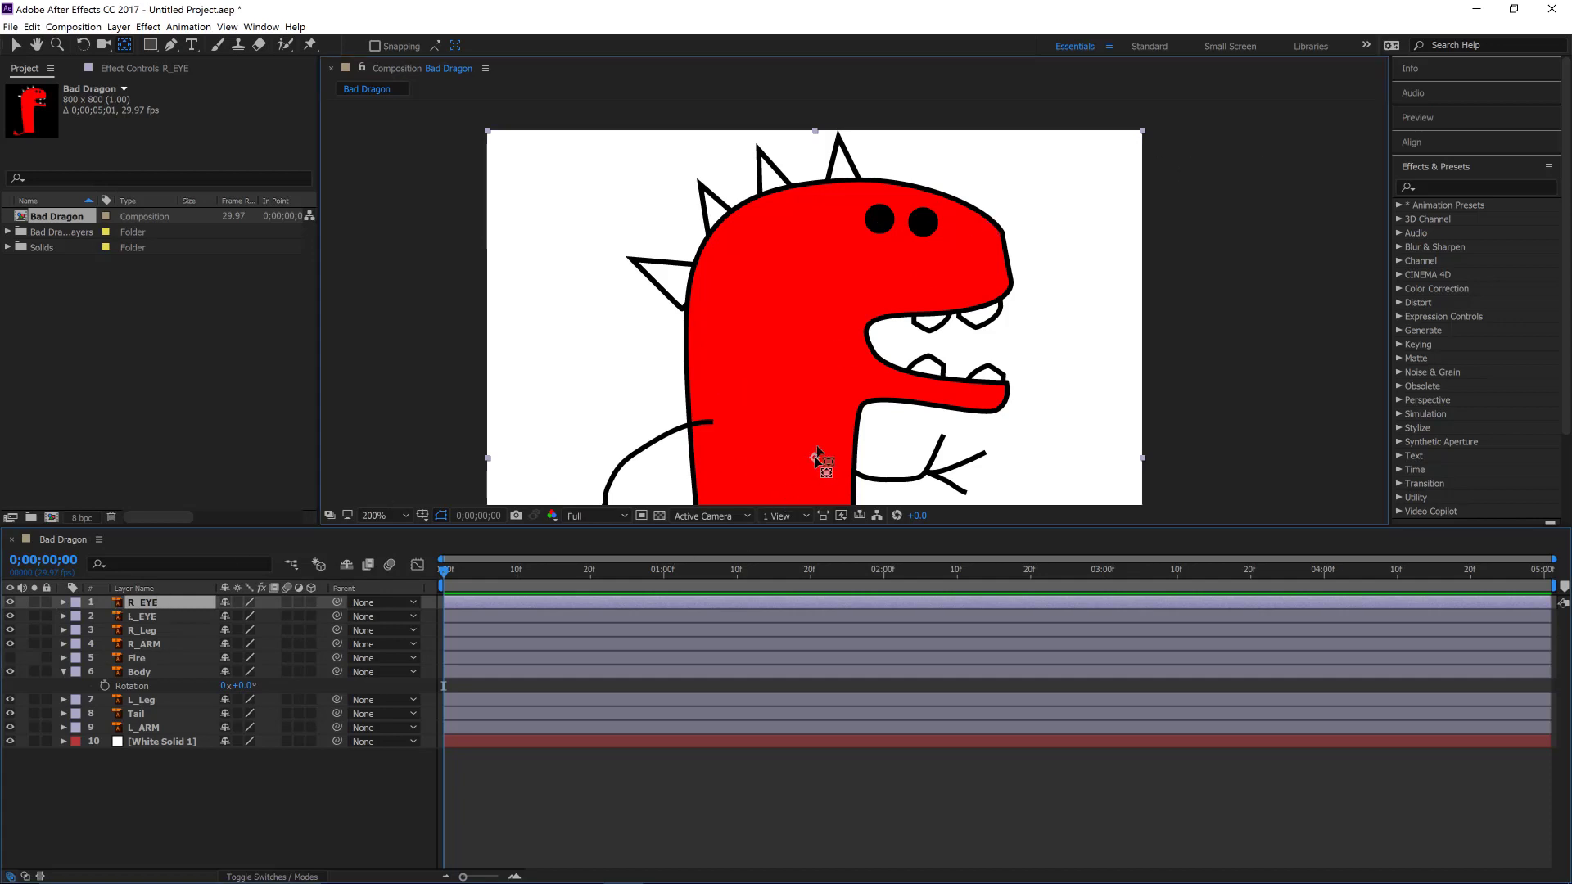
pyautogui.moveTo(818, 457)
pyautogui.mouseDown()
pyautogui.moveTo(919, 273)
pyautogui.moveTo(919, 233)
pyautogui.mouseUp()
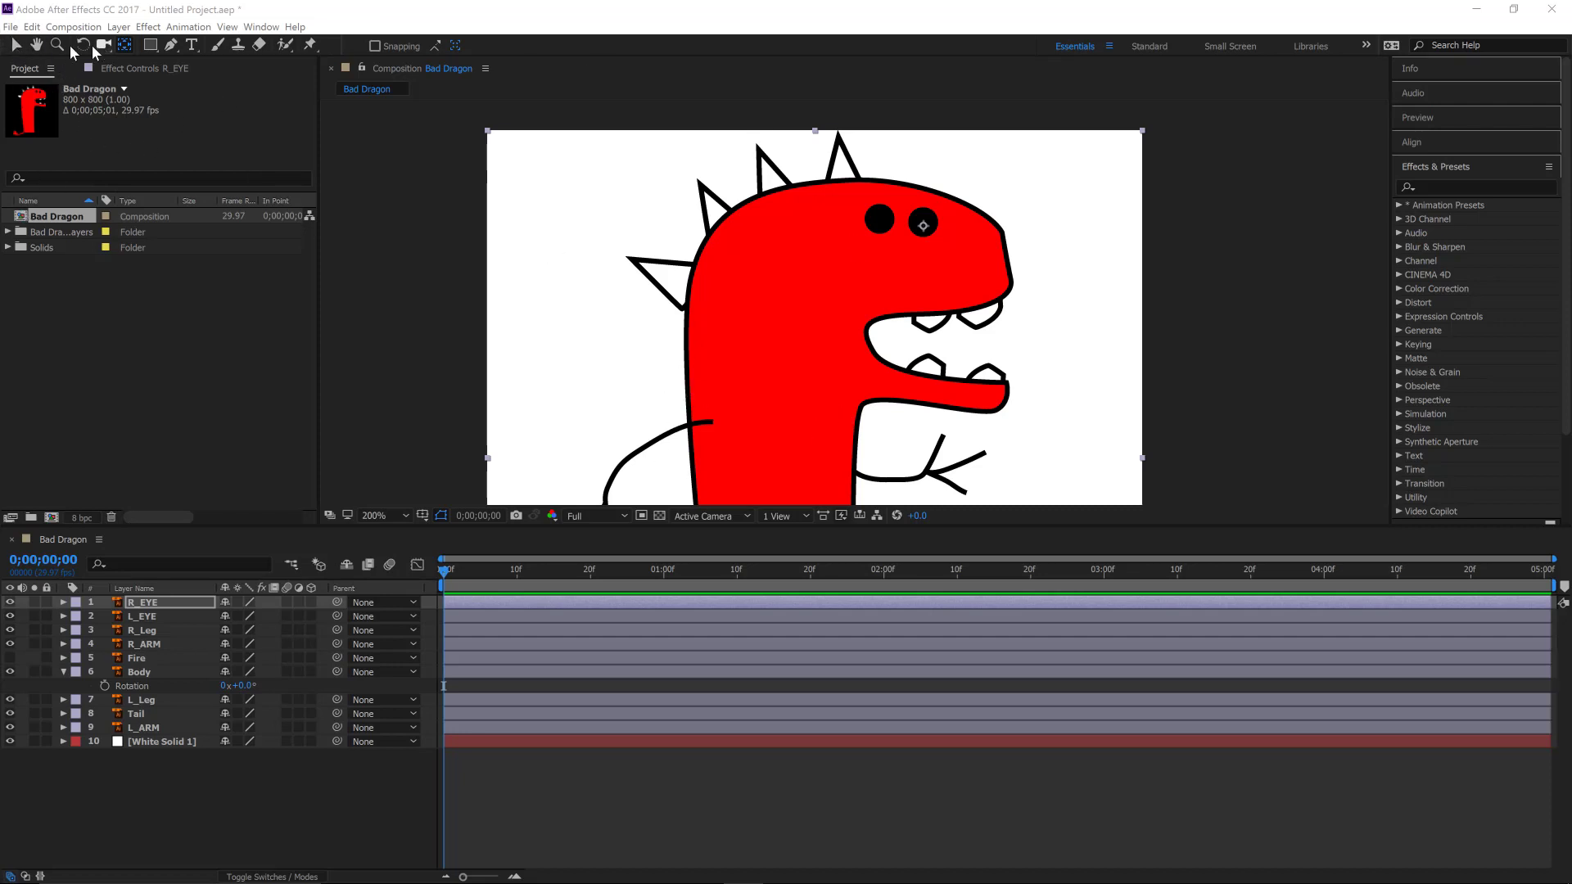
pyautogui.click(15, 47)
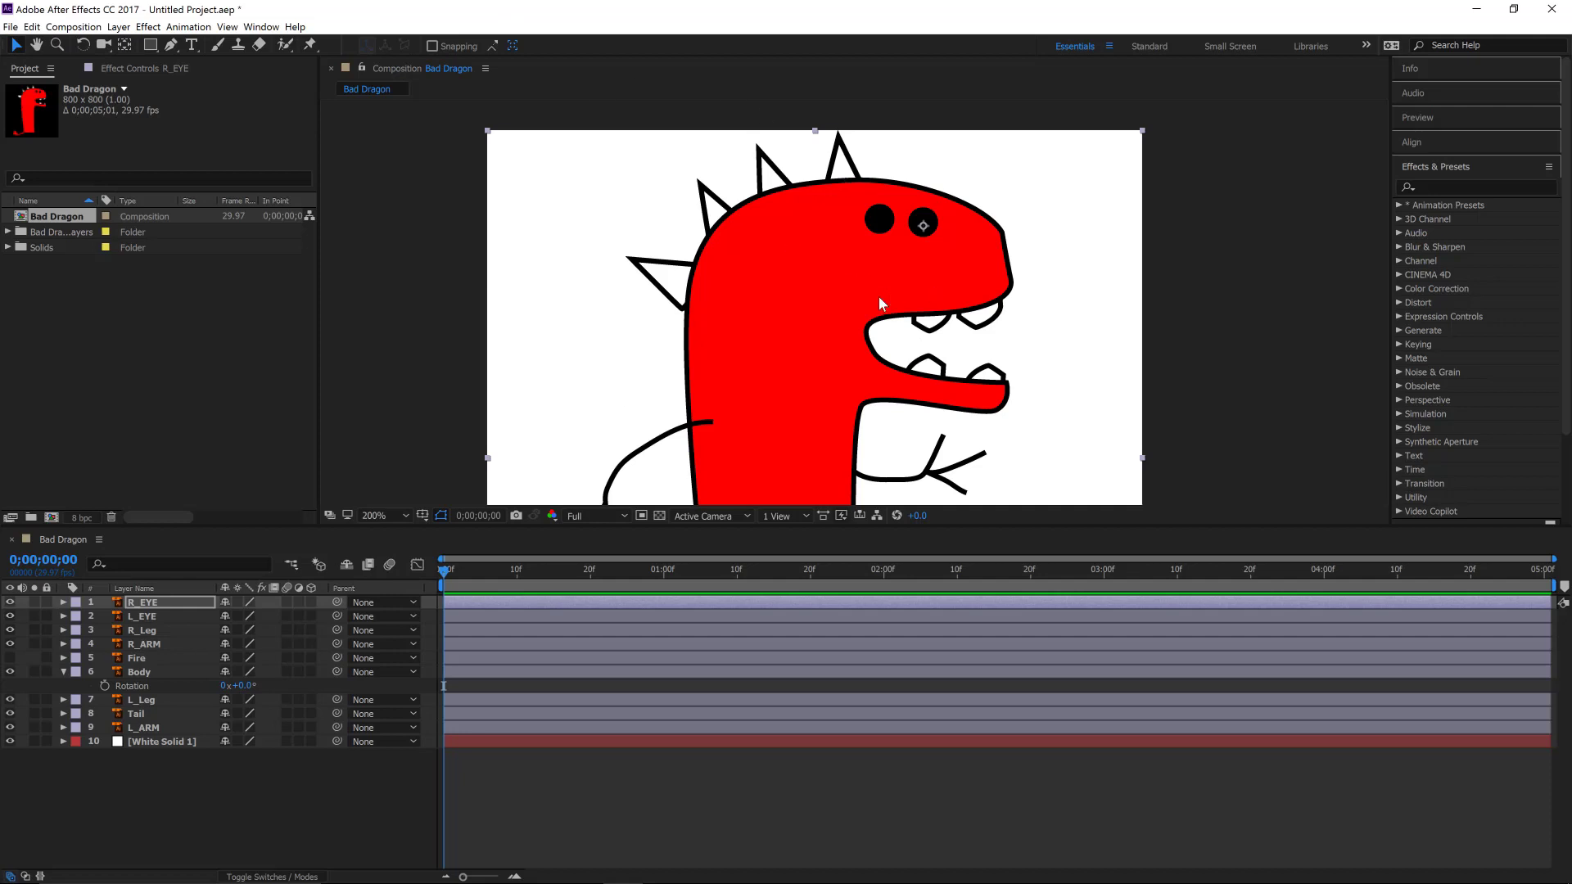
# Step: Set the Bad Dragon composition's duration to 12 frames (0;00;00;12) and preview it
pyautogui.scroll(-6, 856, 340)
pyautogui.scroll(4, 843, 287)
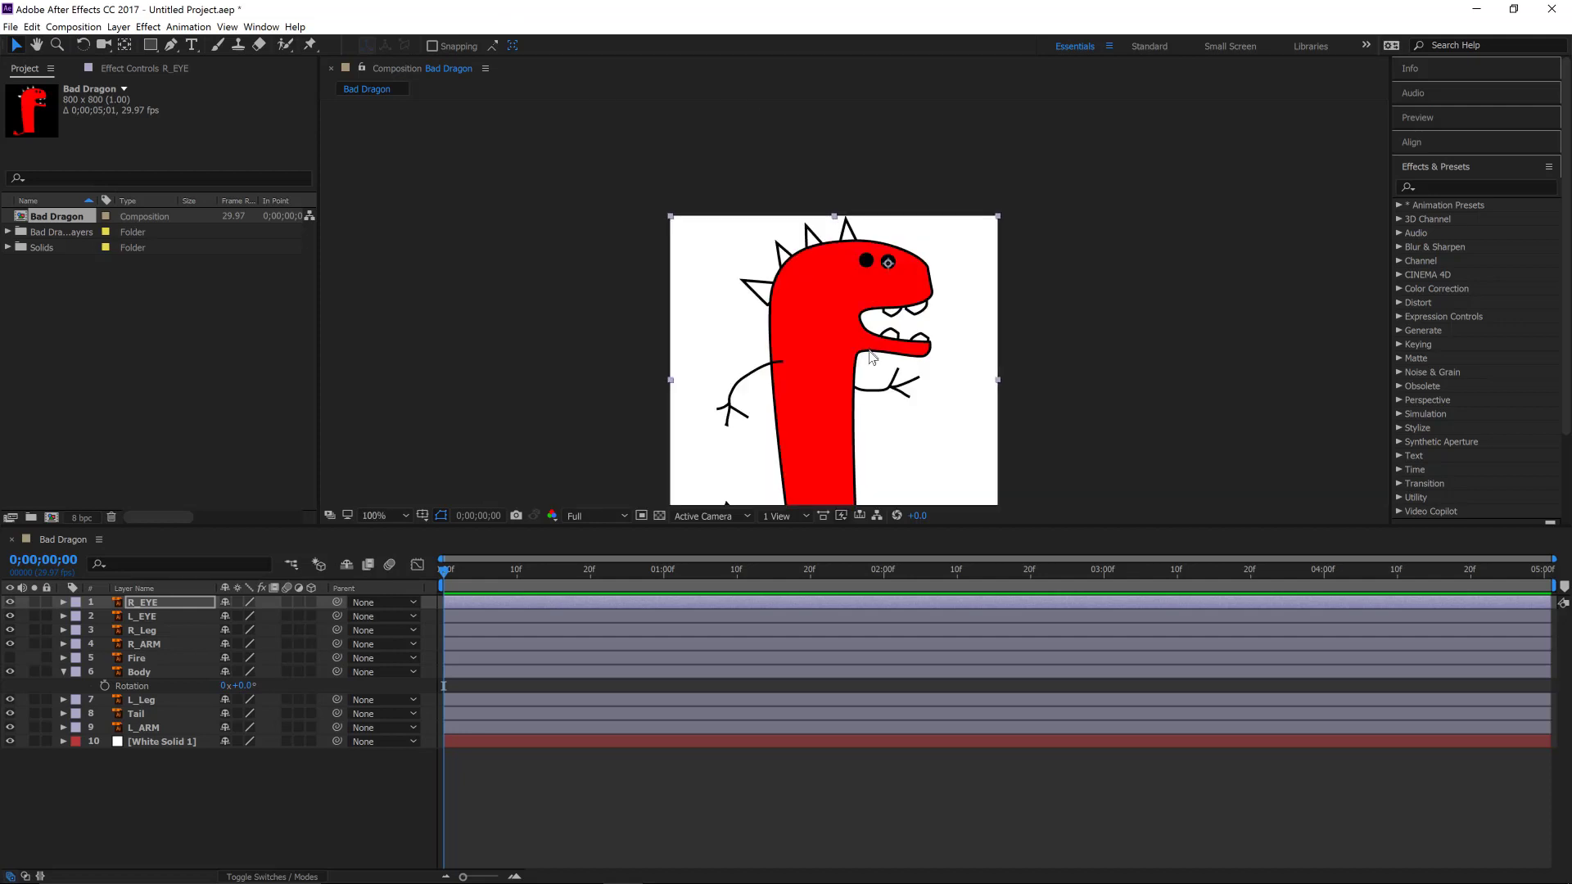
pyautogui.press('h')
pyautogui.moveTo(840, 262); pyautogui.dragTo(837, 265)
pyautogui.press('v')
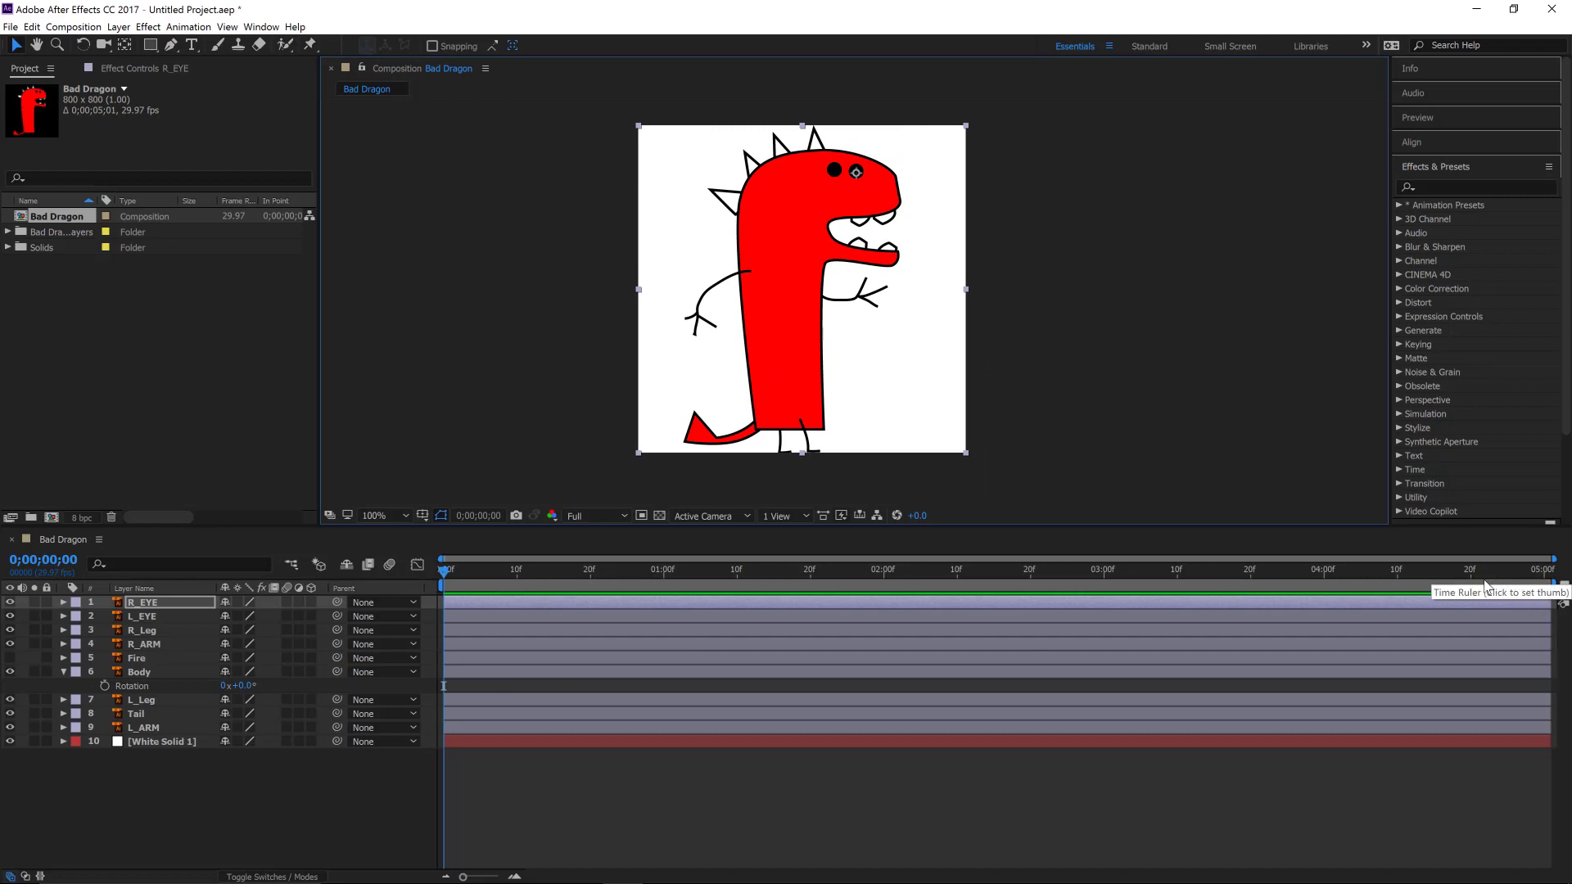
pyautogui.moveTo(1516, 586); pyautogui.dragTo(386, 610)
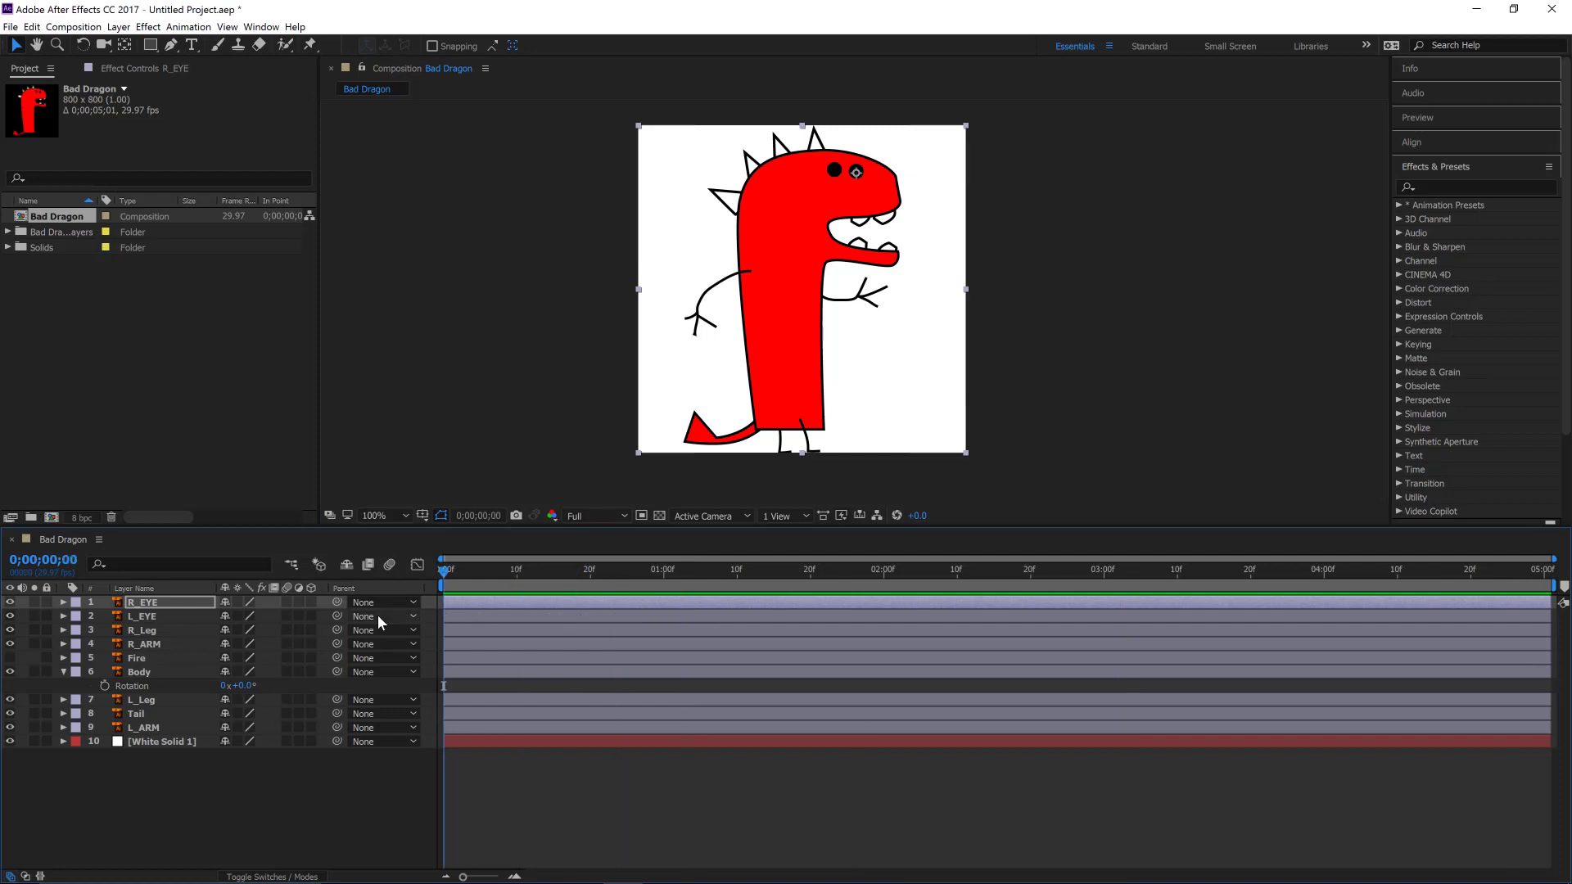
pyautogui.click(73, 28)
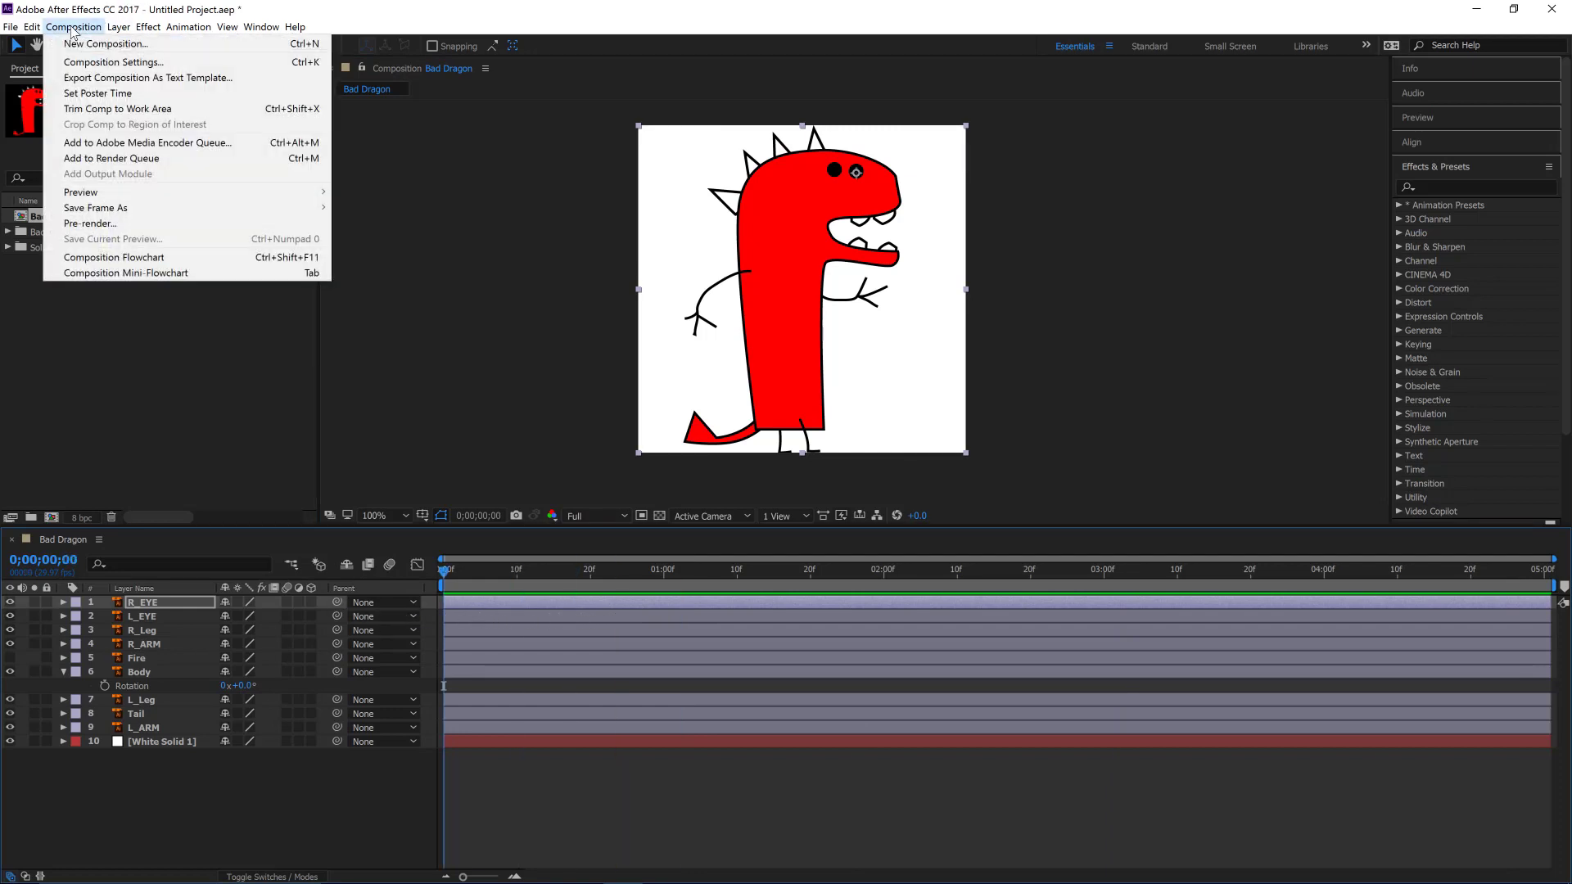
pyautogui.click(95, 62)
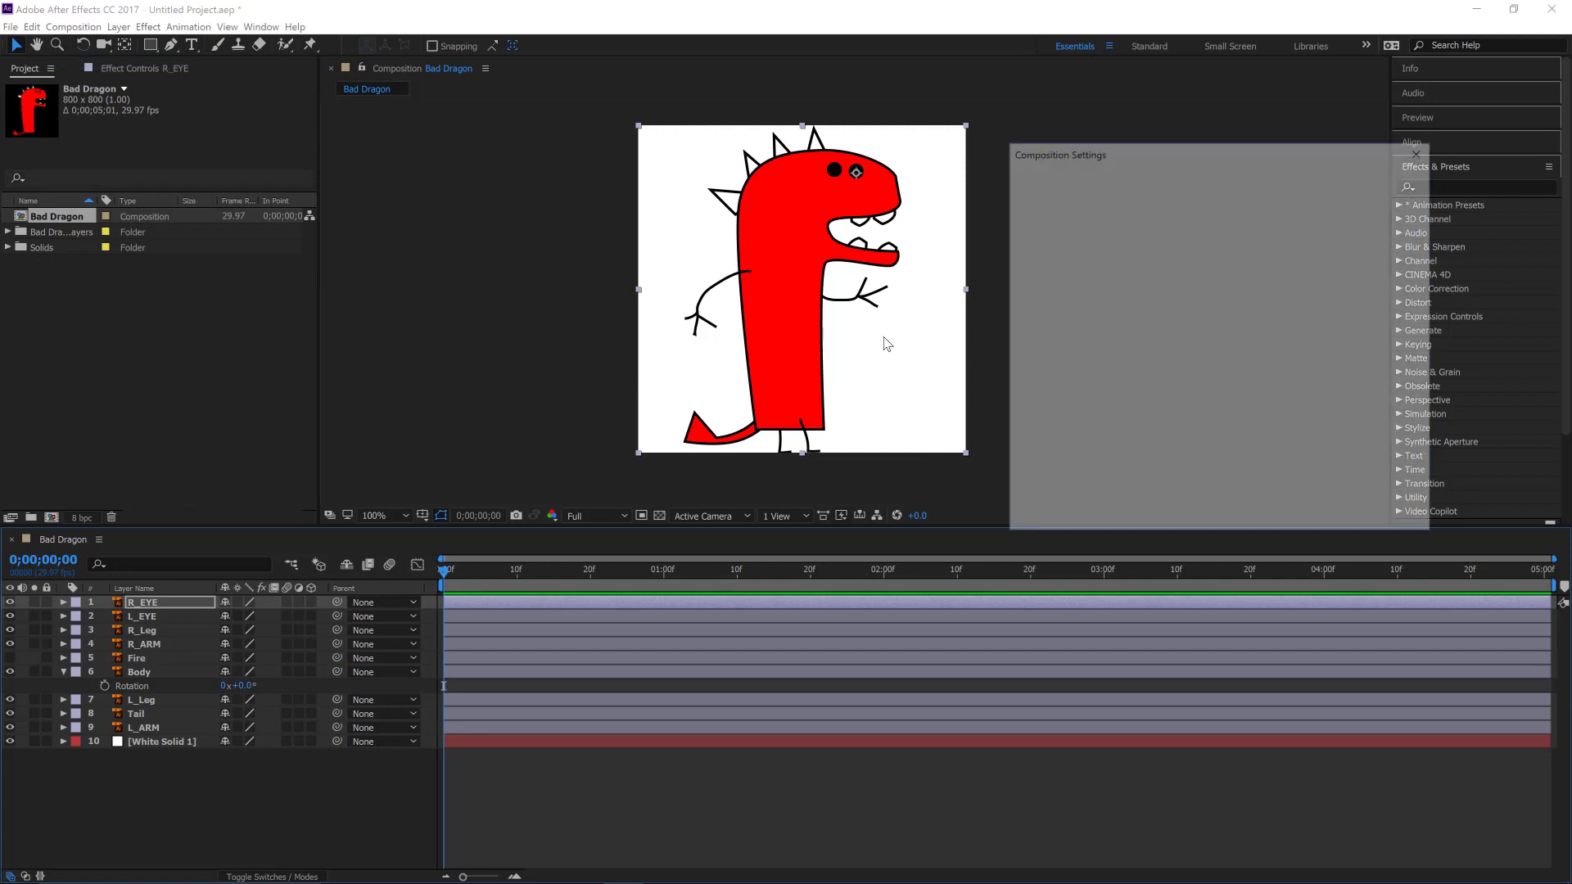
pyautogui.moveTo(1198, 164); pyautogui.dragTo(1107, 234)
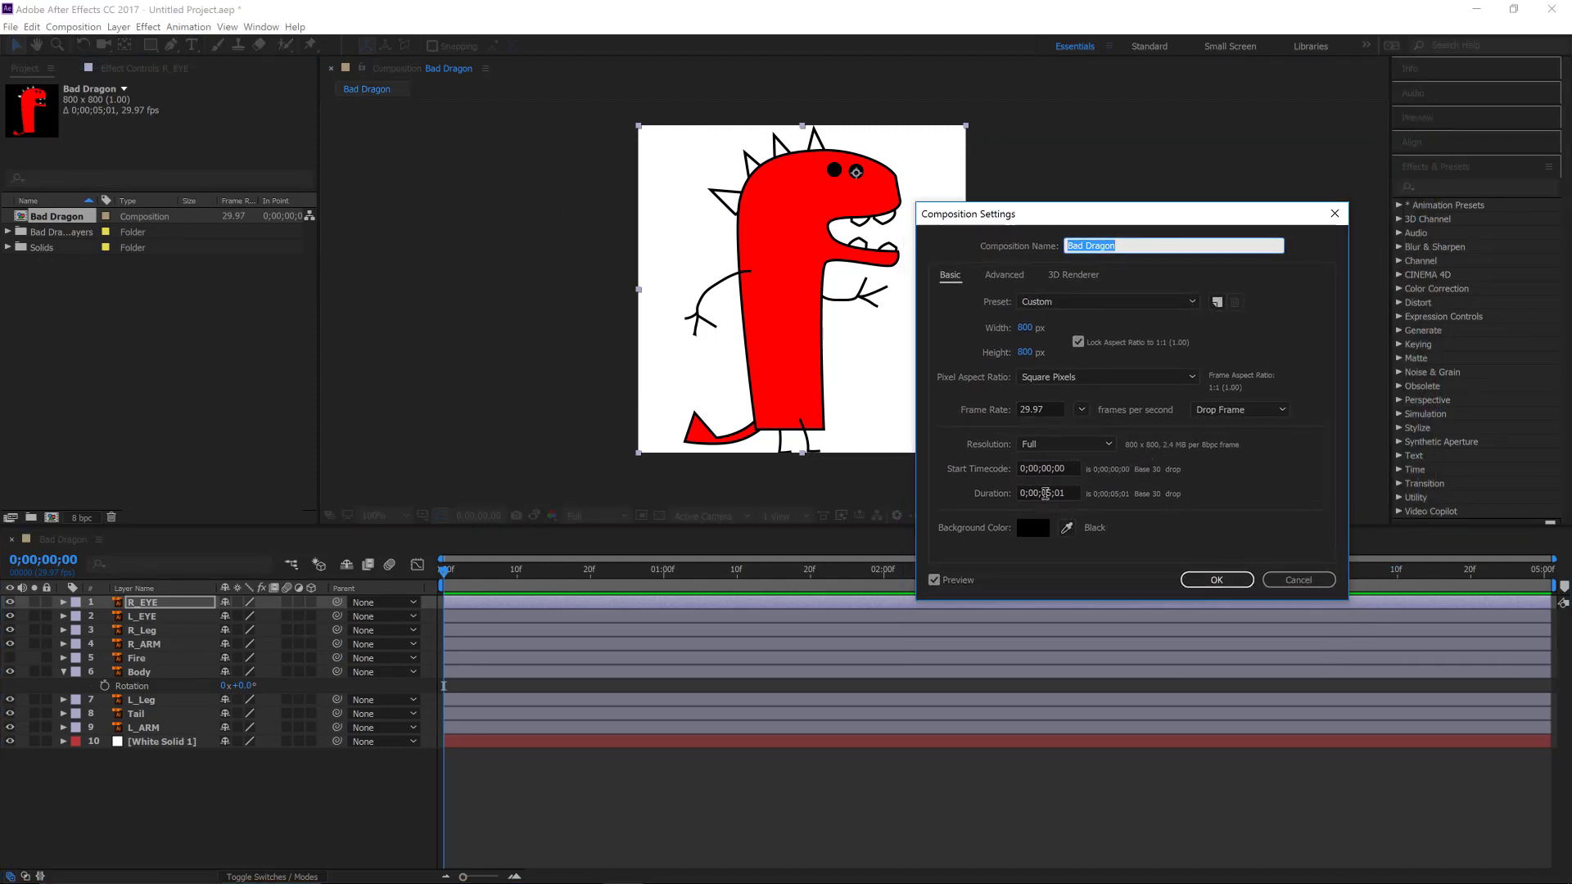
pyautogui.click(1048, 495)
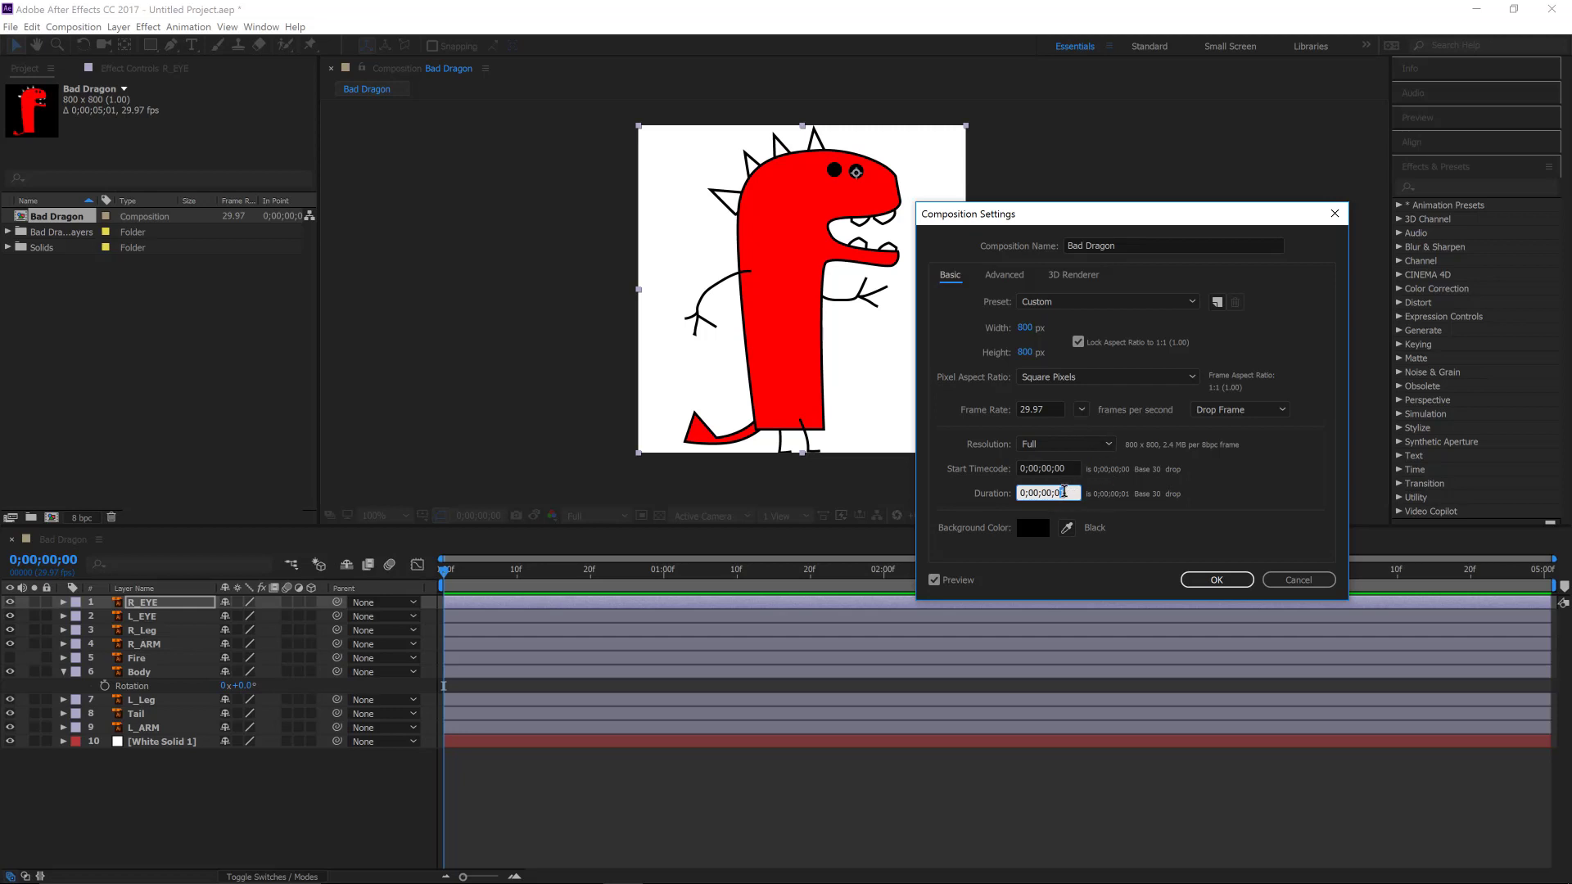
pyautogui.write('12')
pyautogui.click(1213, 580)
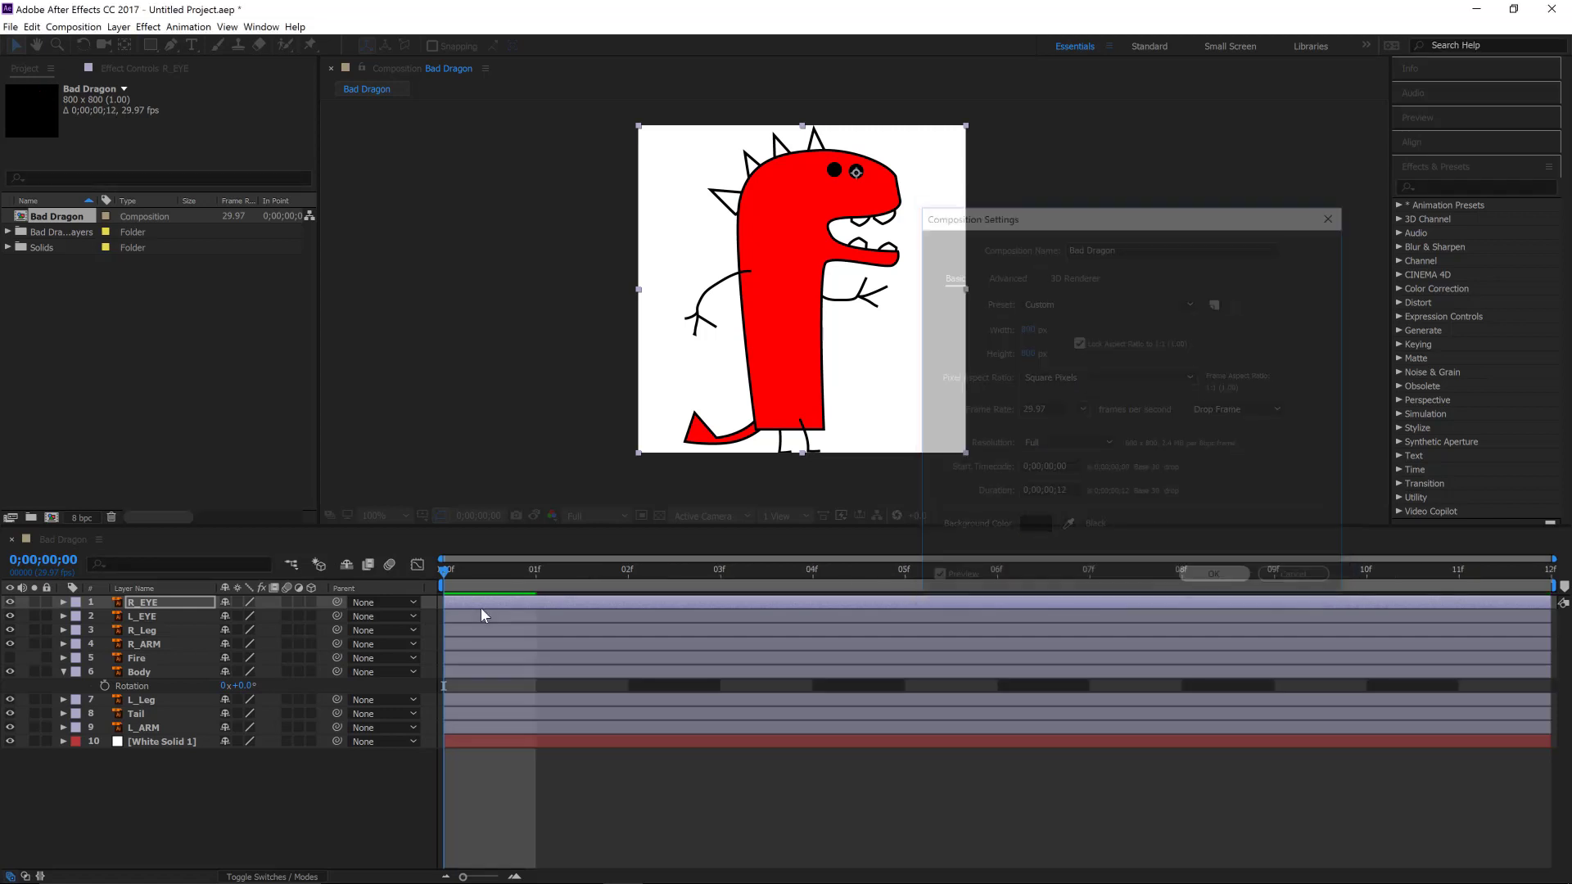
pyautogui.press('space')
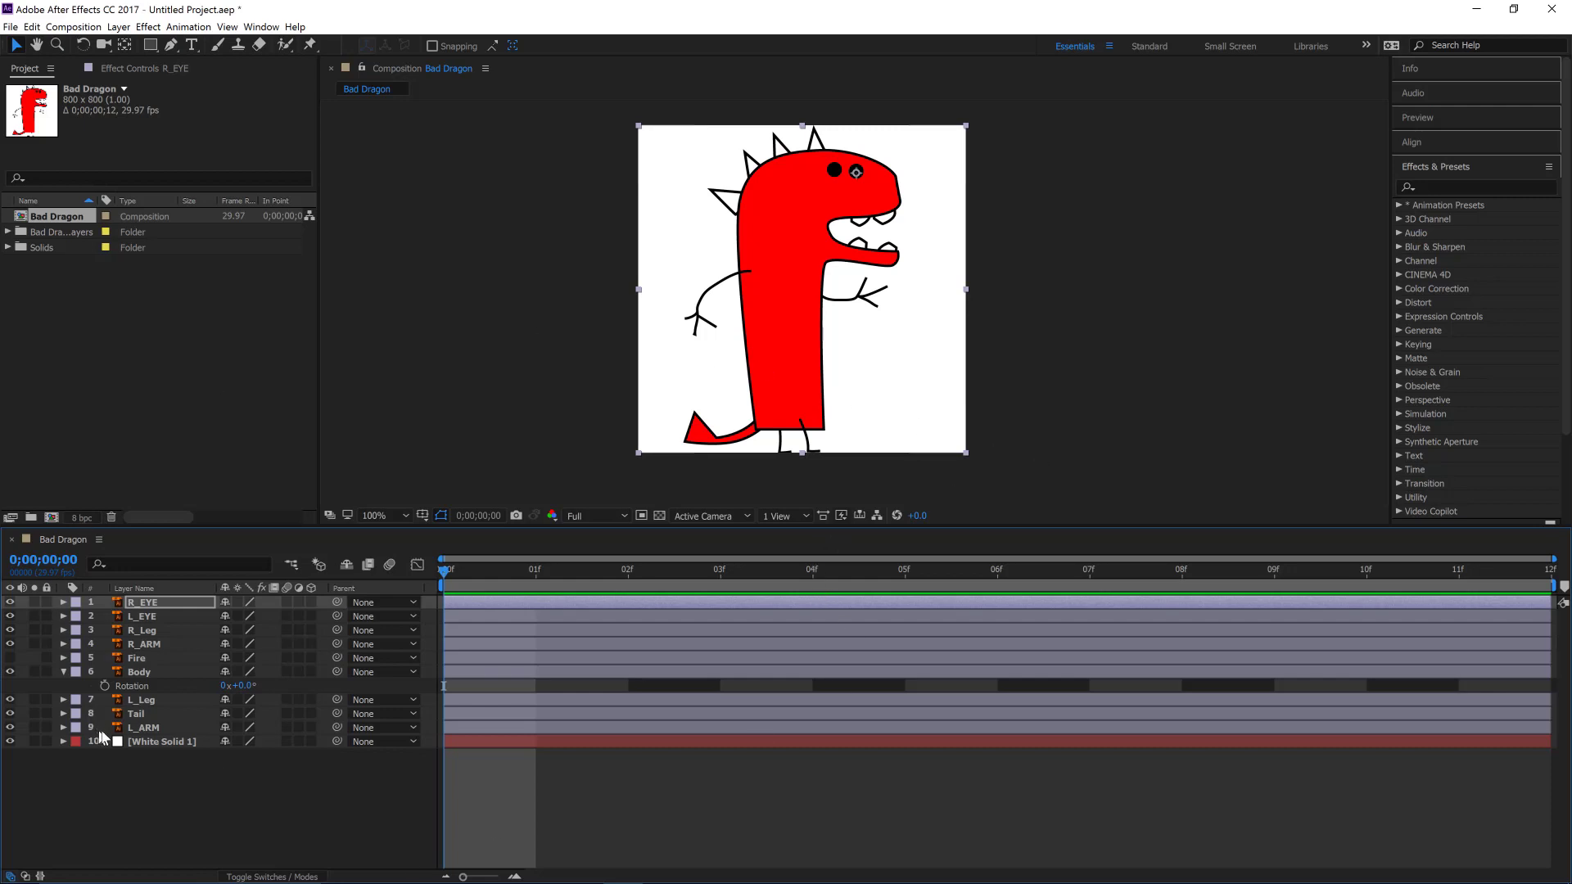
# Step: Expand the Body layer to show all of its Transform properties
pyautogui.click(57, 673)
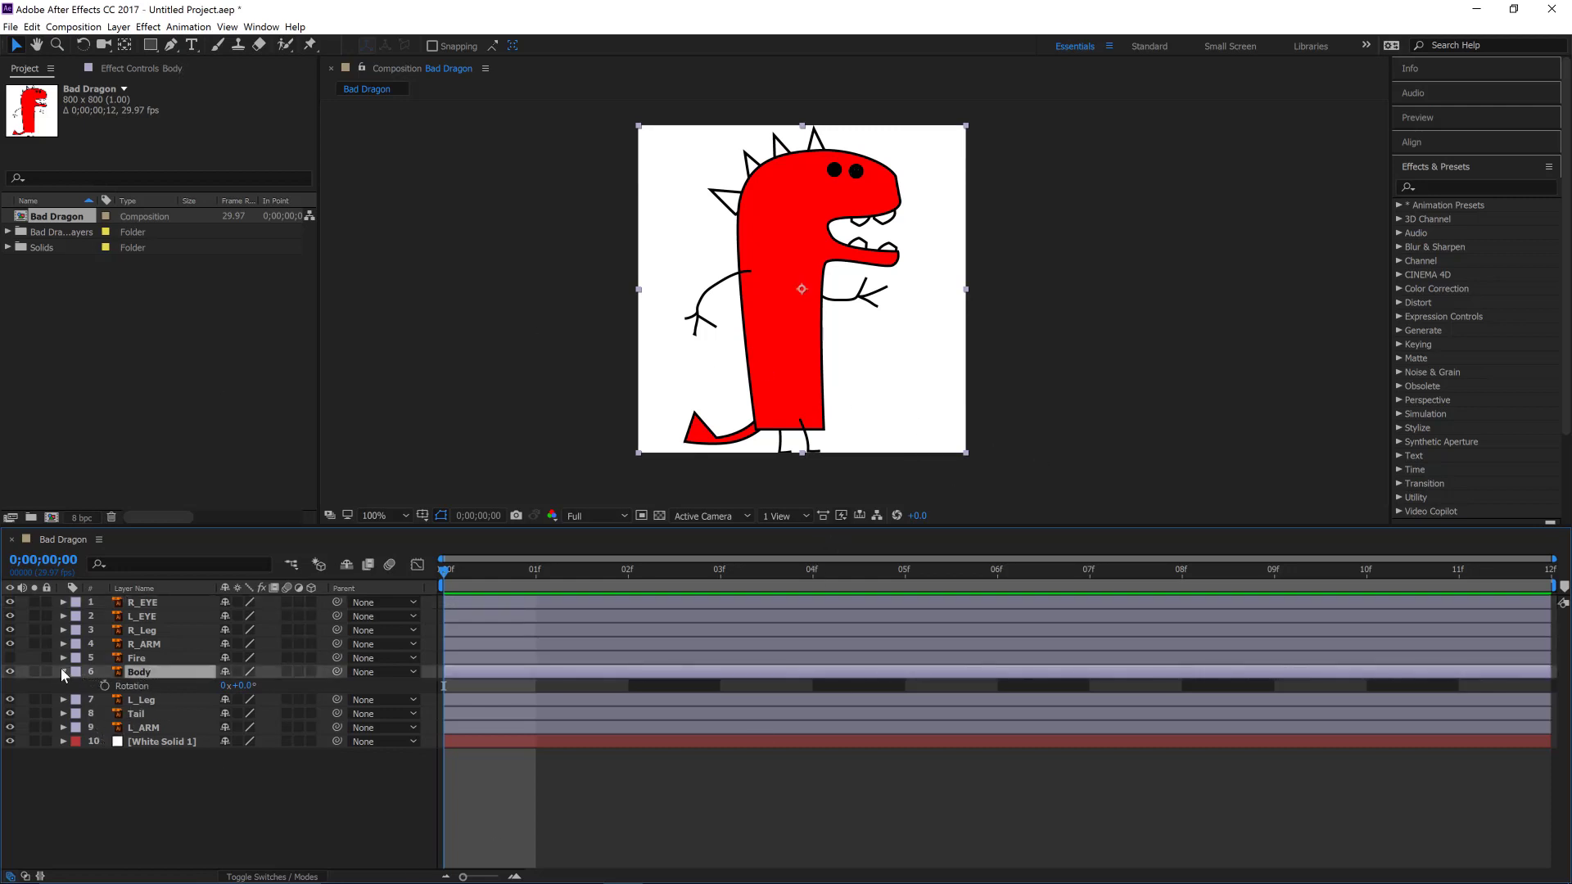
pyautogui.click(61, 671)
pyautogui.click(62, 672)
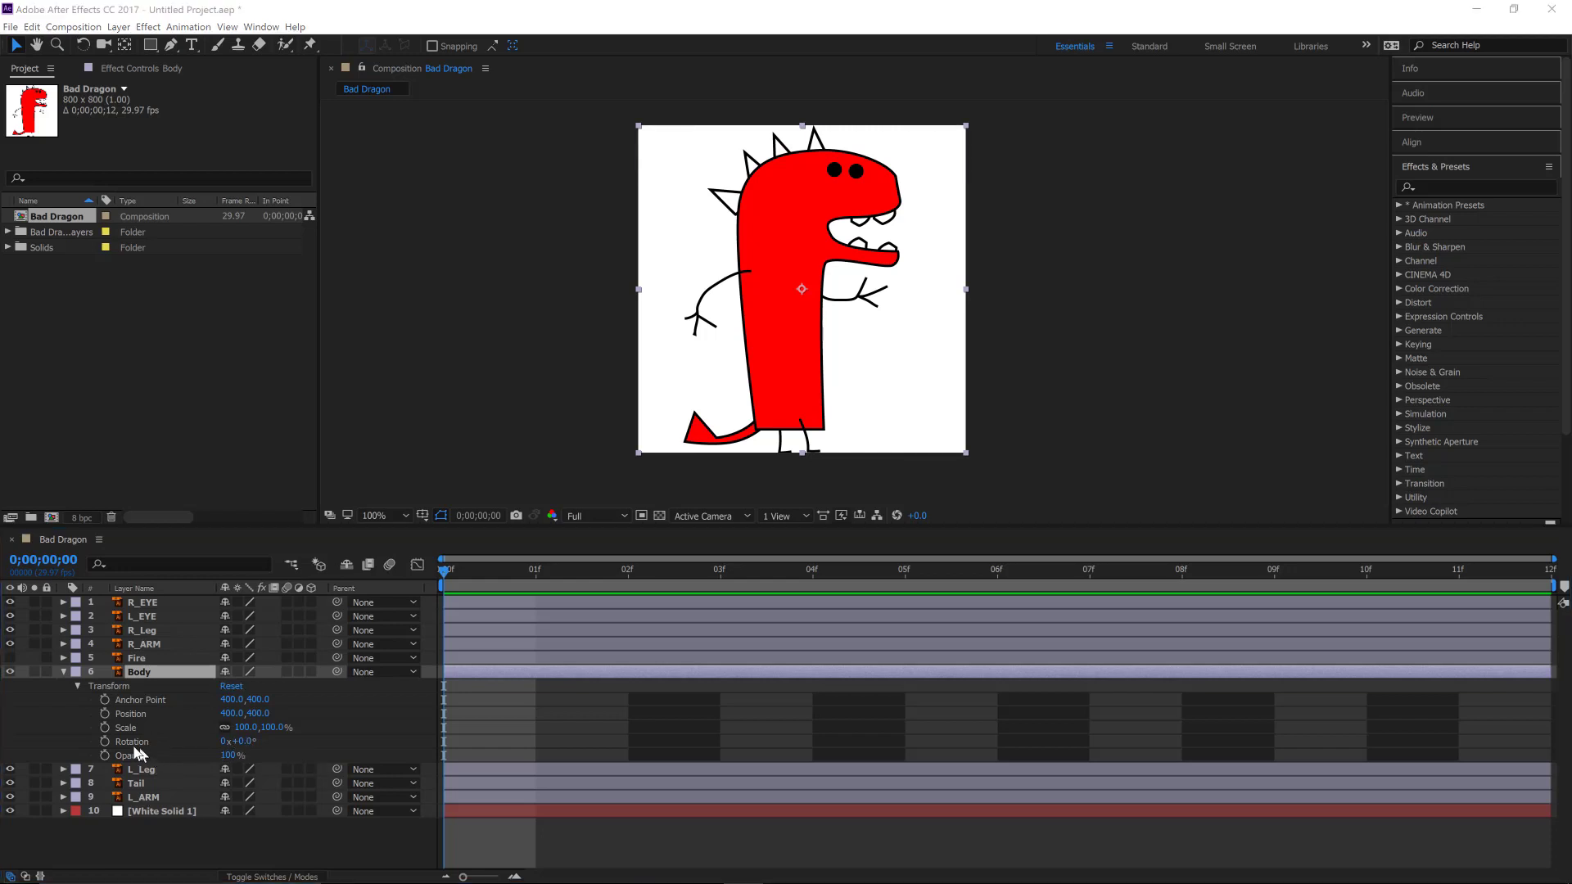
# Step: Try keyframing the Body layer's rotation from 0° at frame 0 to 8° at frame 5, and undo the keyframes
pyautogui.click(104, 741)
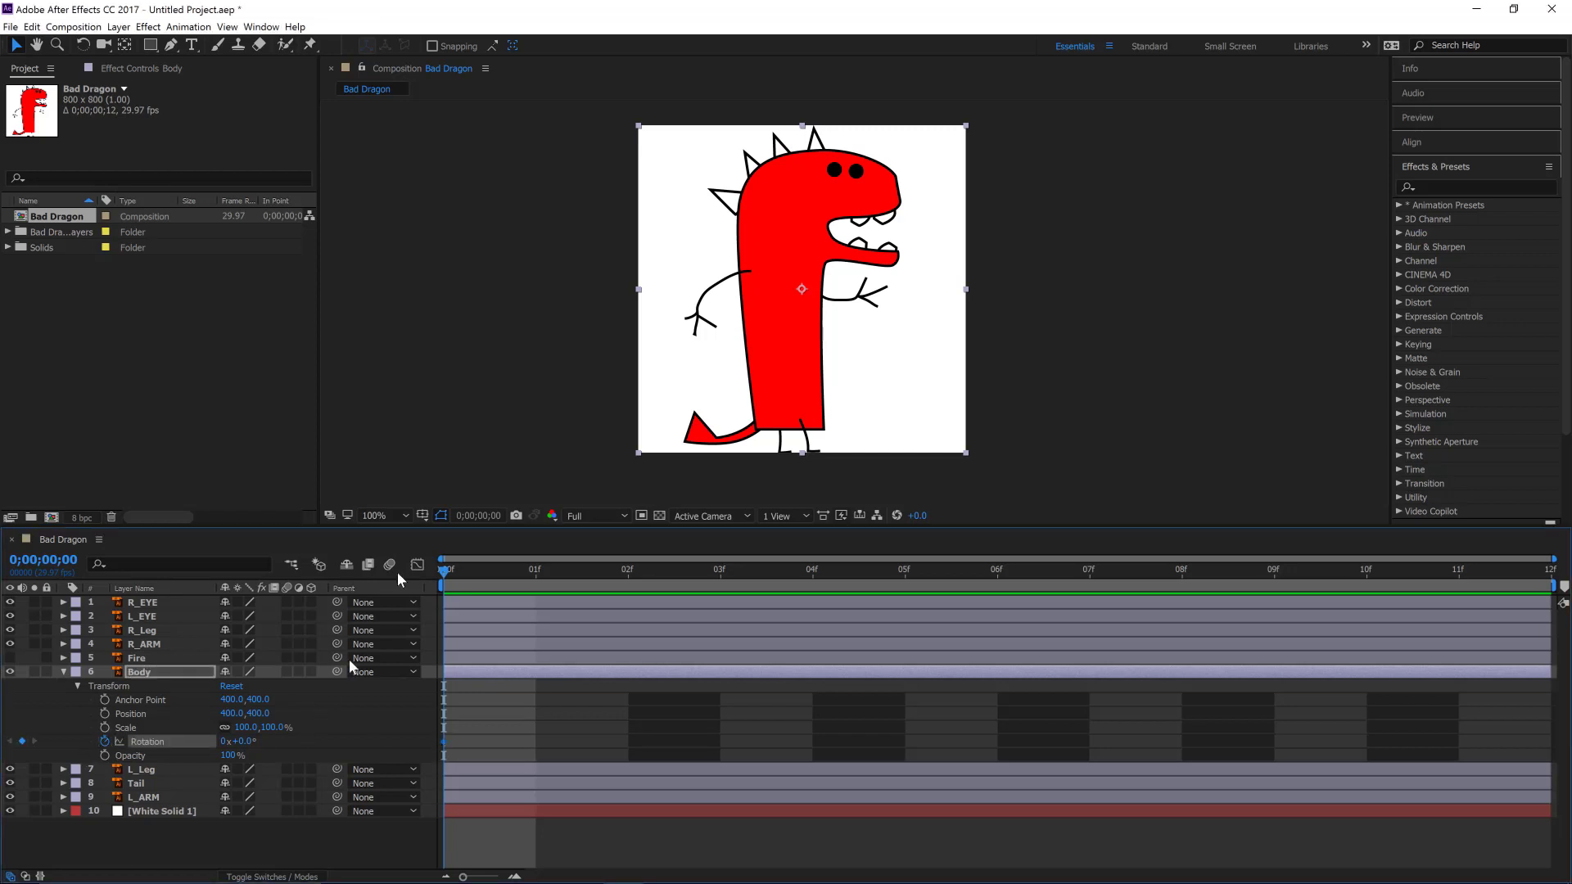
pyautogui.moveTo(449, 581); pyautogui.dragTo(896, 593)
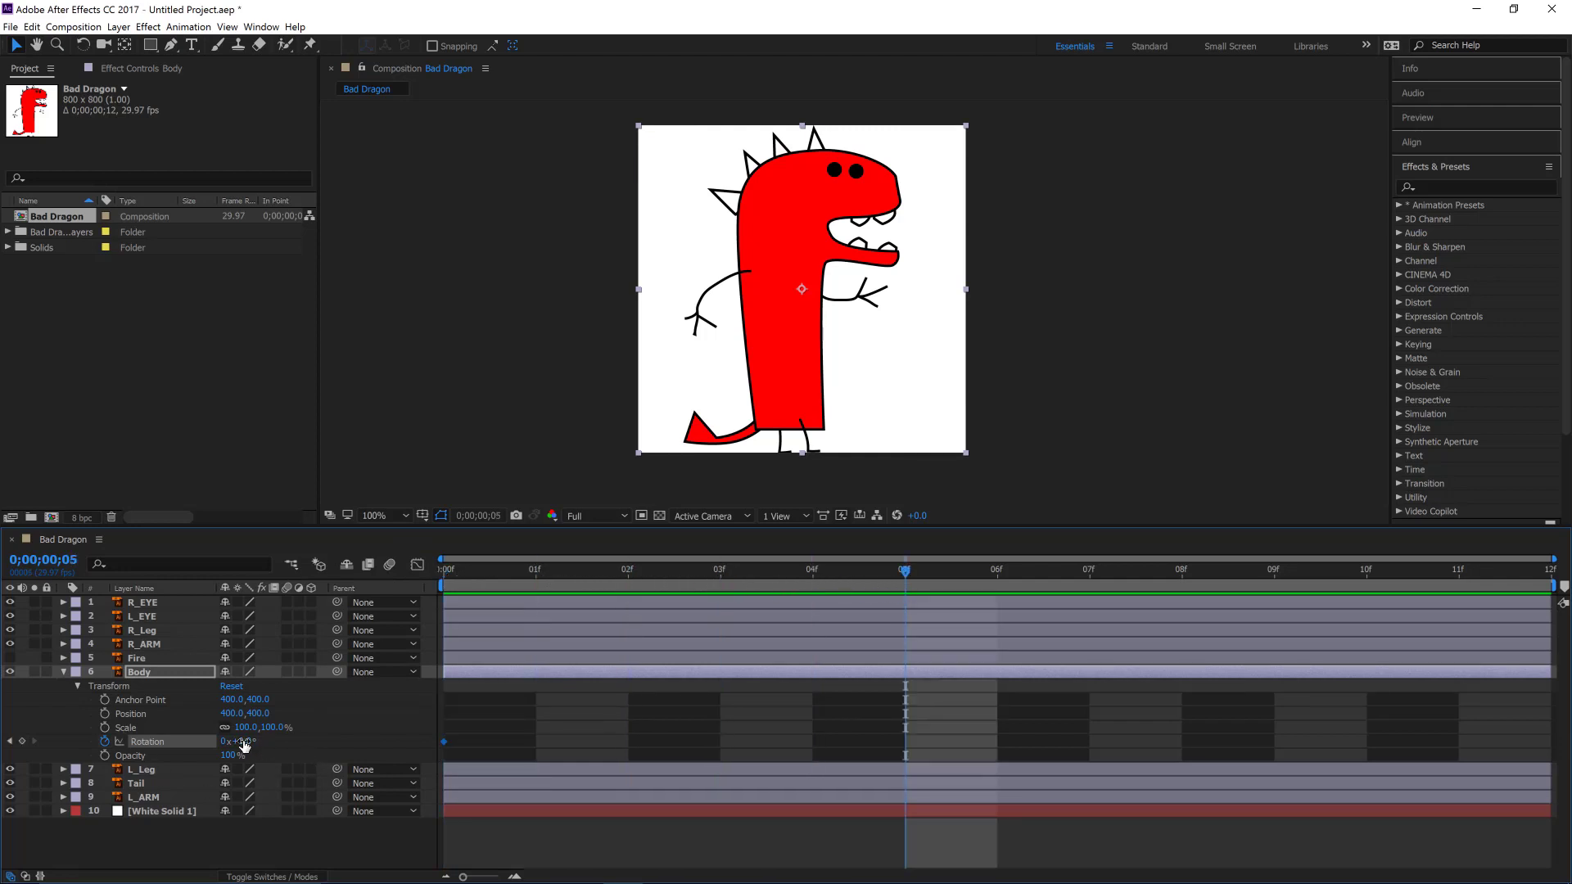
pyautogui.moveTo(244, 742); pyautogui.dragTo(250, 741)
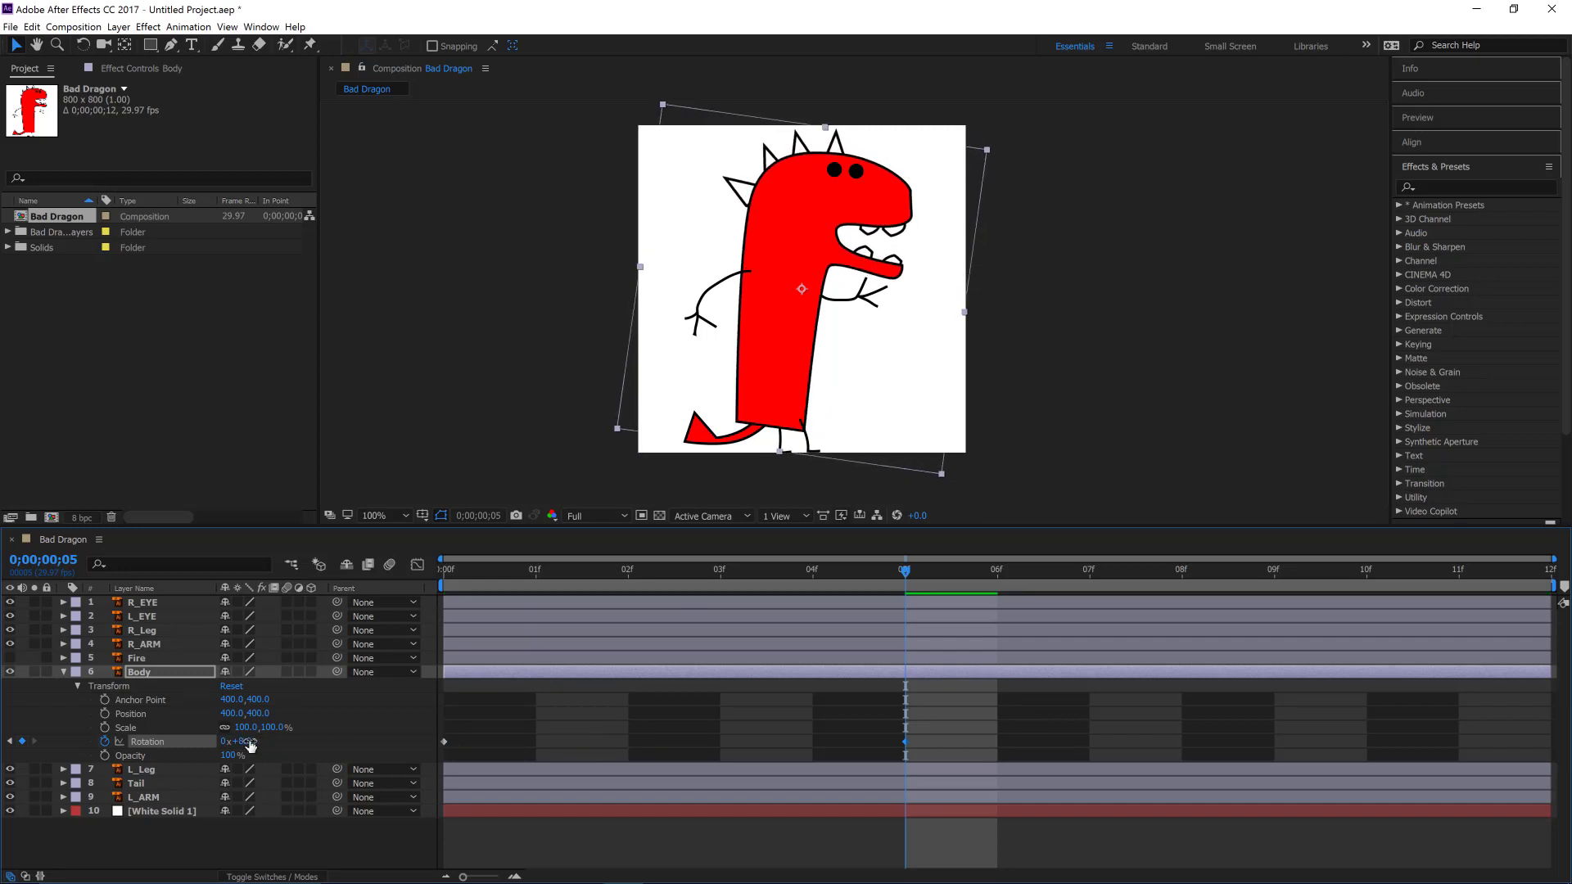
pyautogui.click(249, 742)
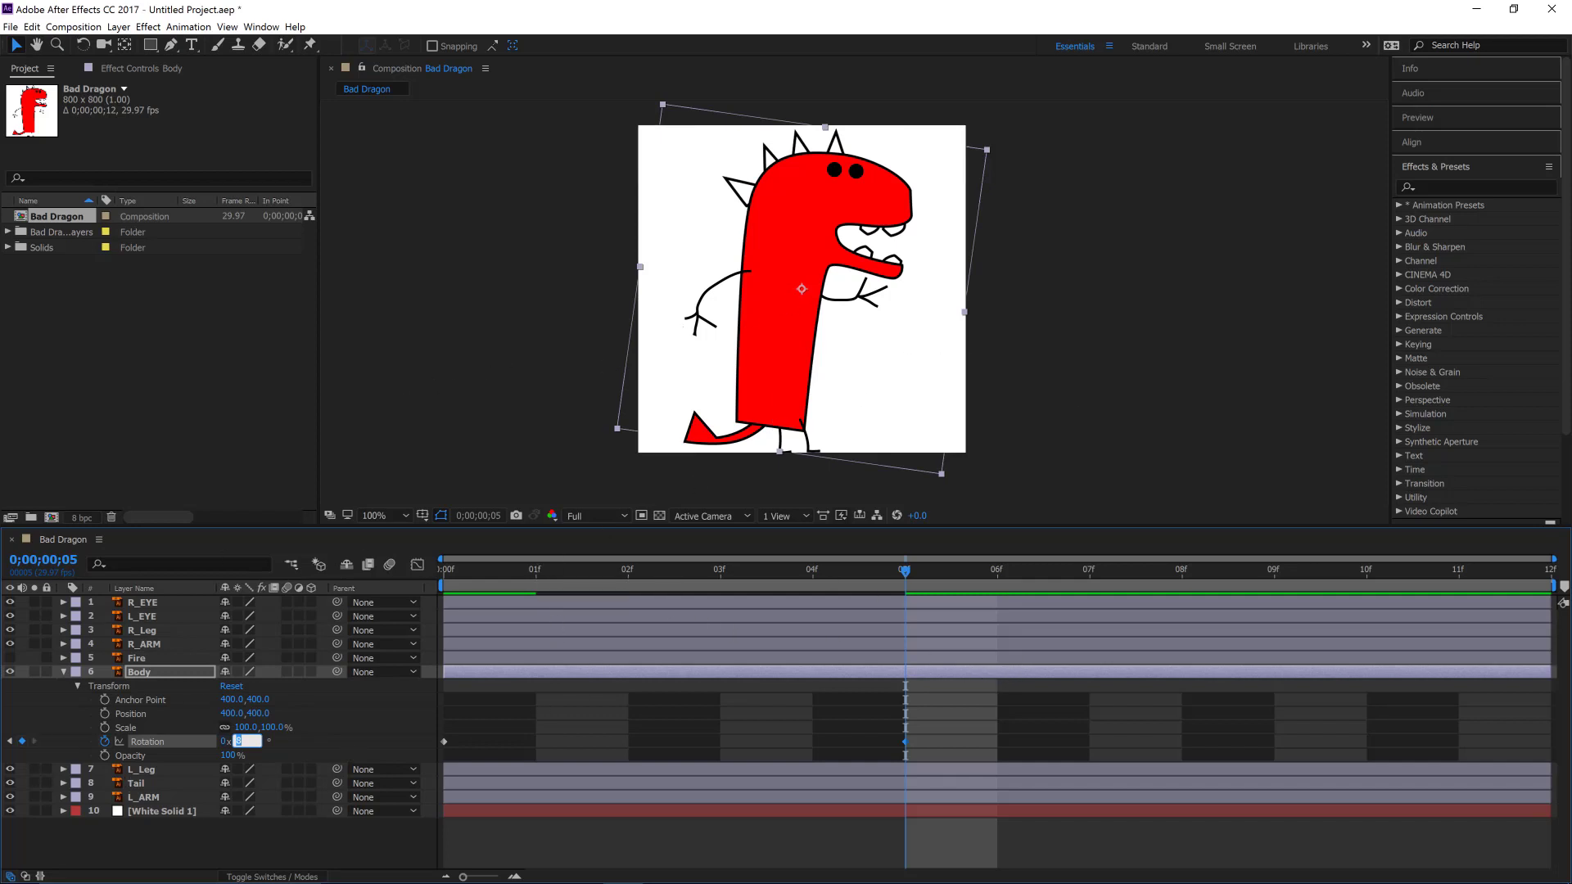
pyautogui.hotkey('ctrl', 'z')
pyautogui.press('Home')
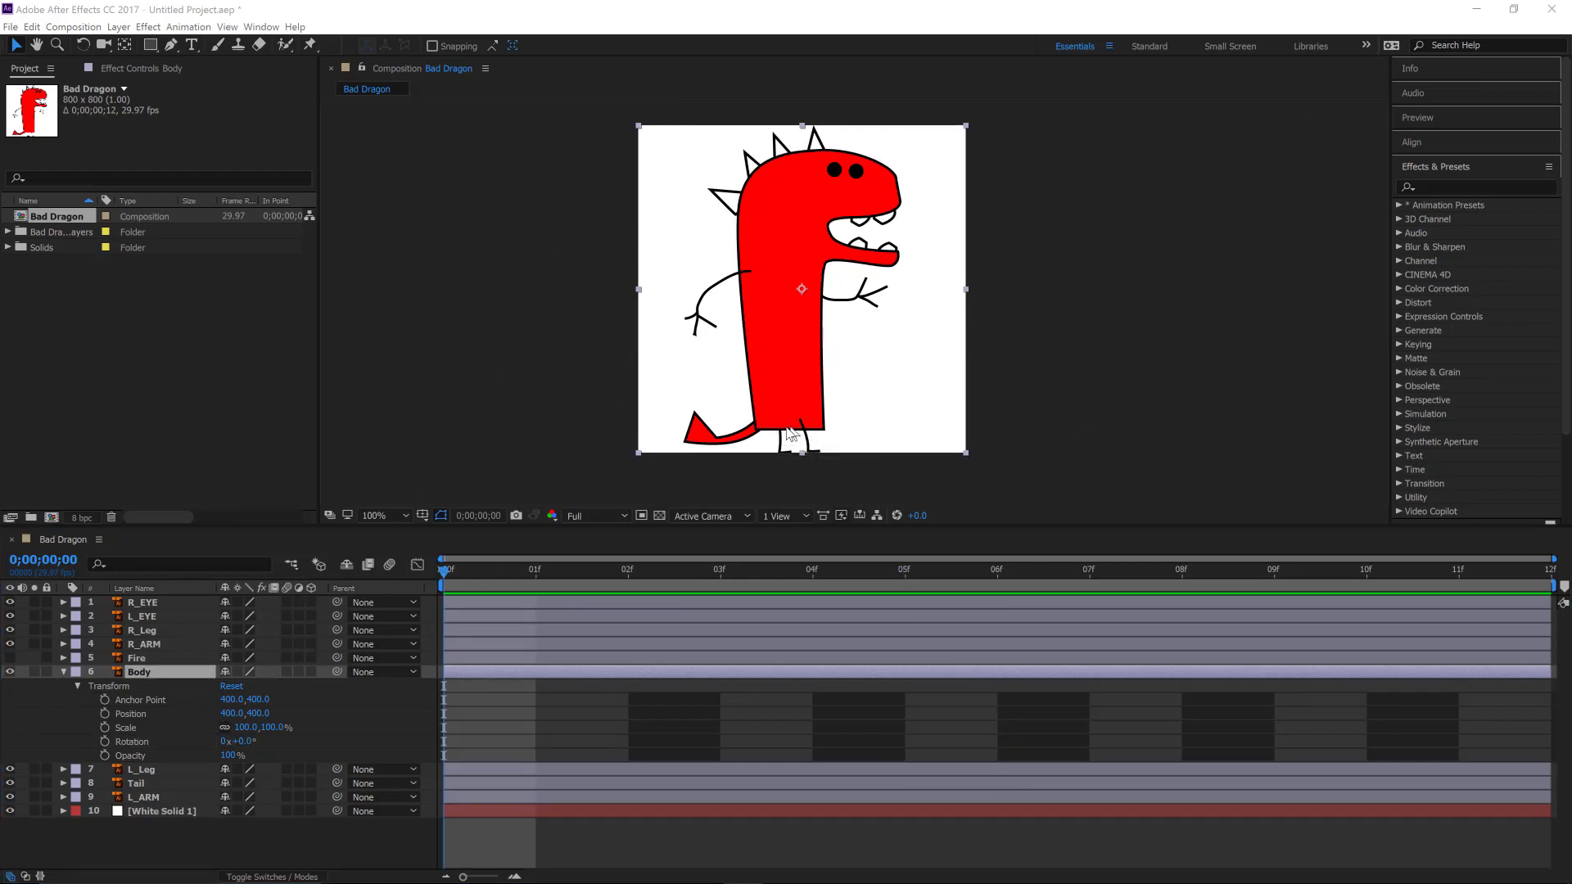
# Step: Move the Body layer's anchor point to the middle of the body's bottom edge, at about 364, 740
pyautogui.click(124, 46)
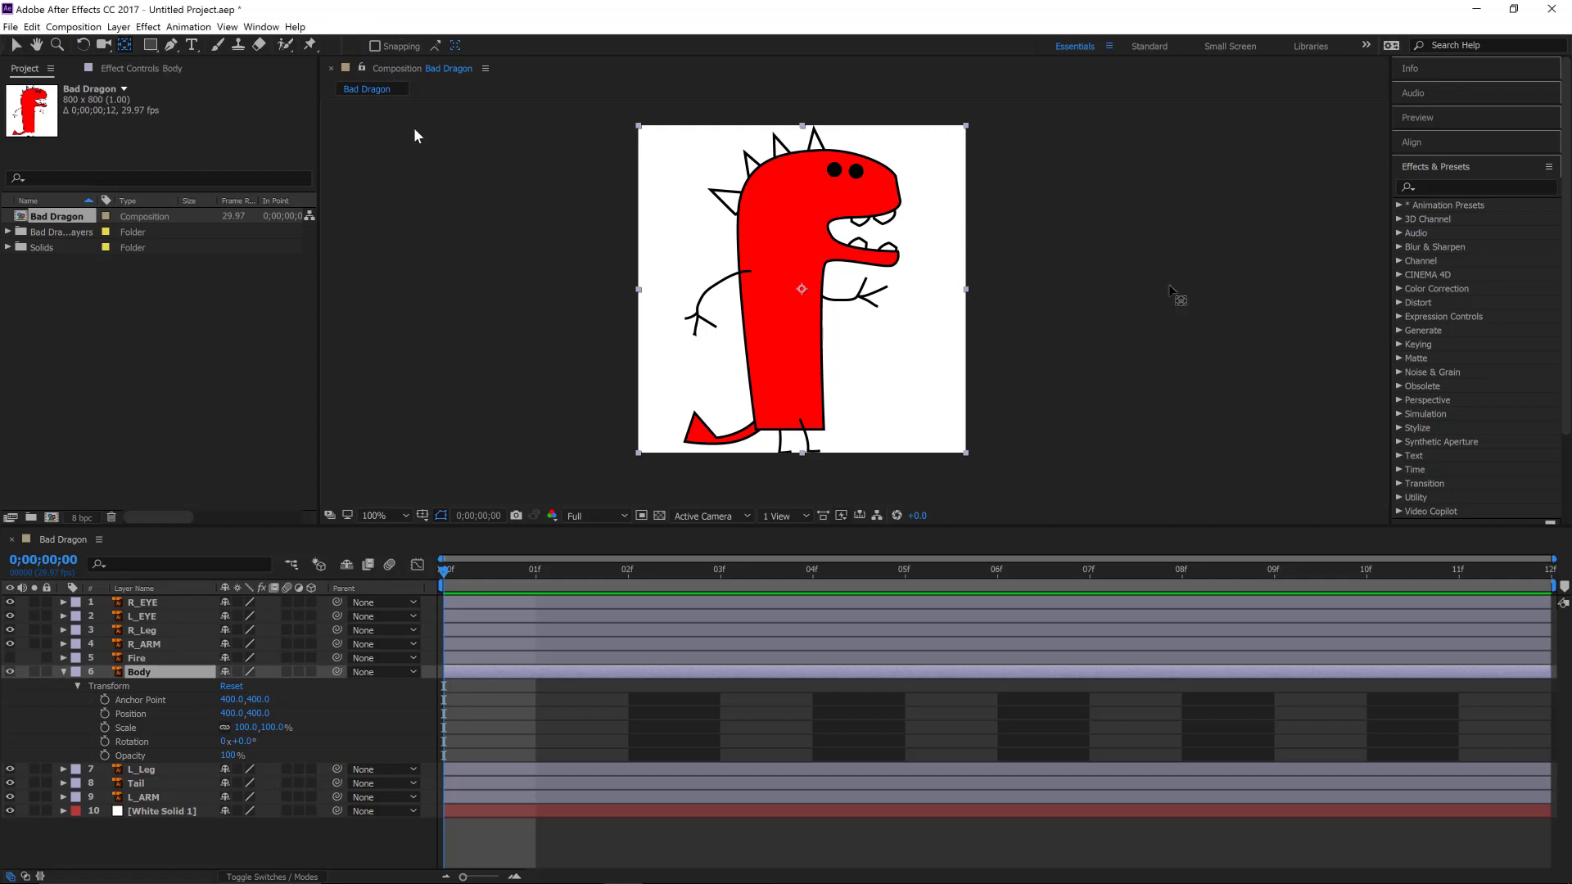
pyautogui.moveTo(801, 290); pyautogui.dragTo(788, 432)
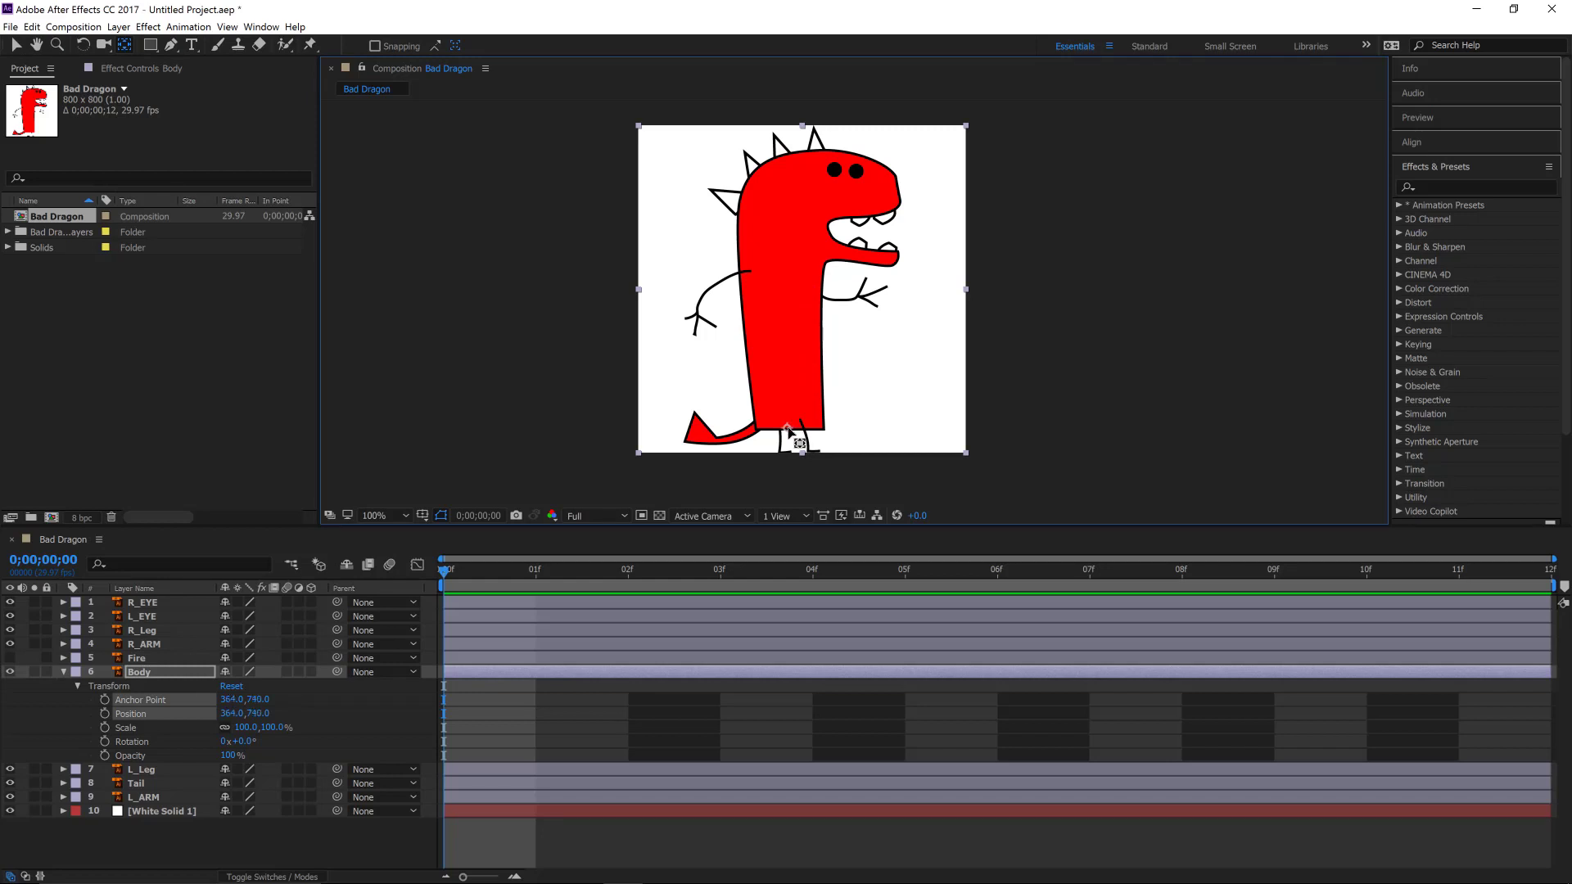
pyautogui.click(16, 46)
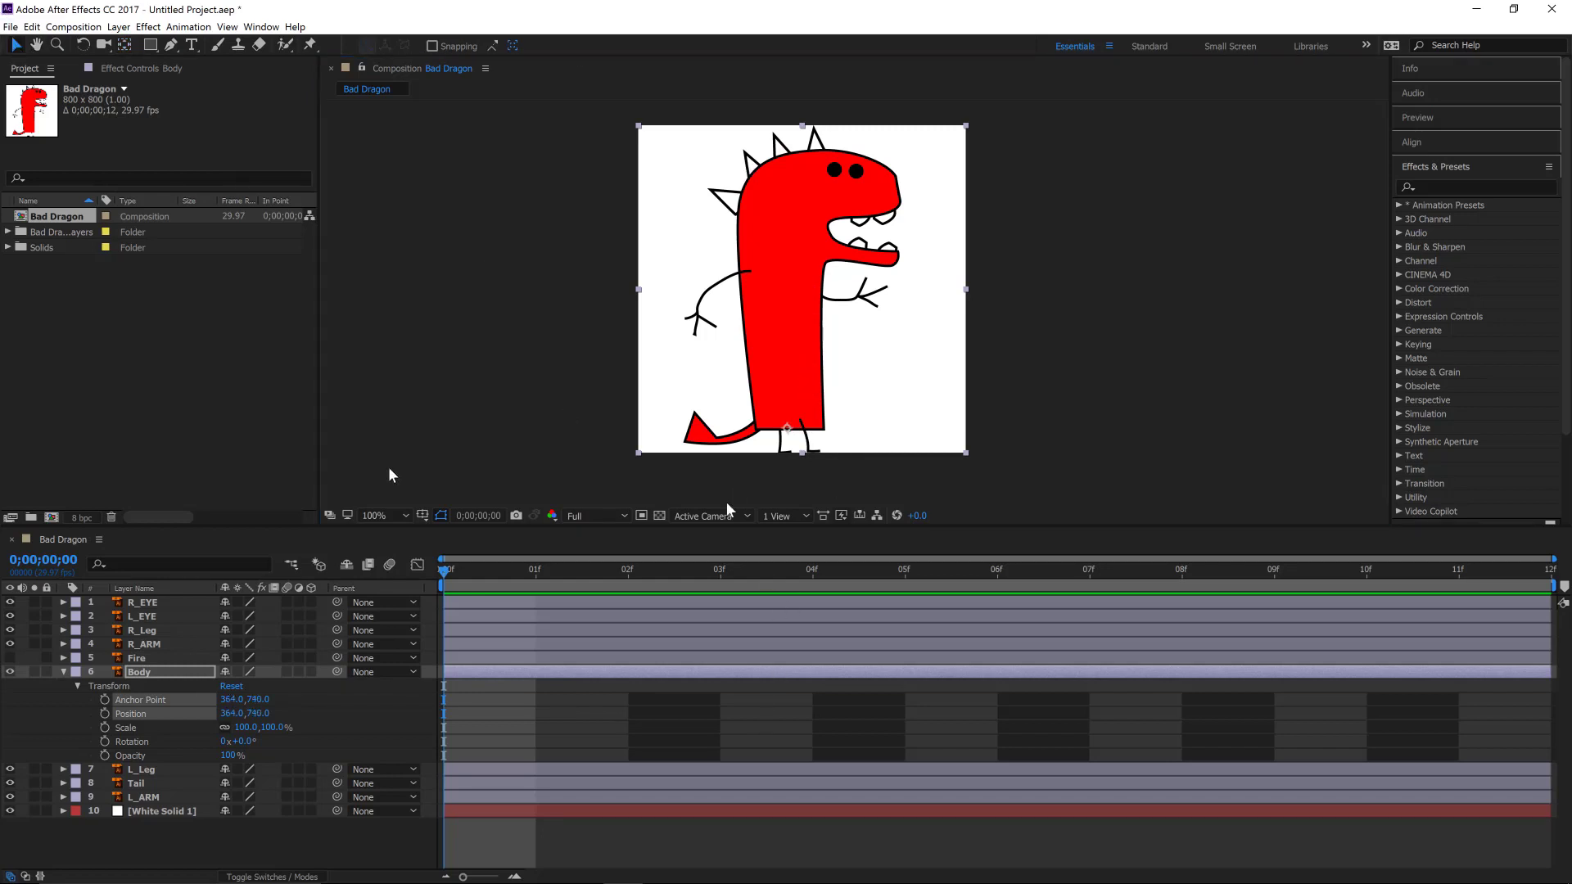
# Step: Keyframe the Body layer's rotation at 0° on frame 0, 5° on frame 4 and -9° on frame 8
pyautogui.click(105, 742)
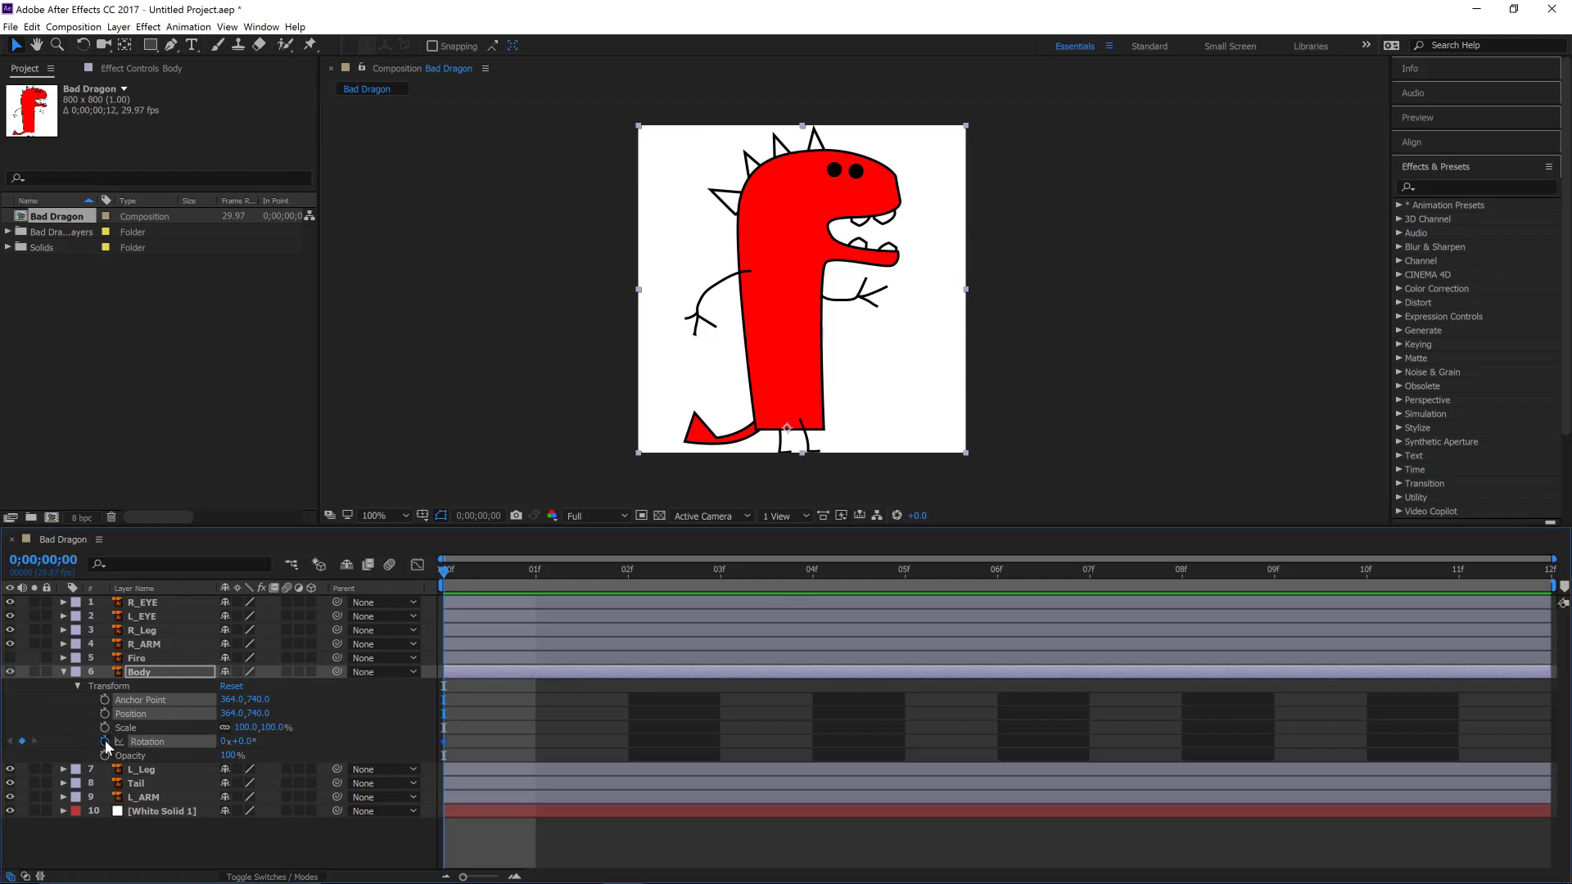
pyautogui.moveTo(463, 578); pyautogui.dragTo(915, 590)
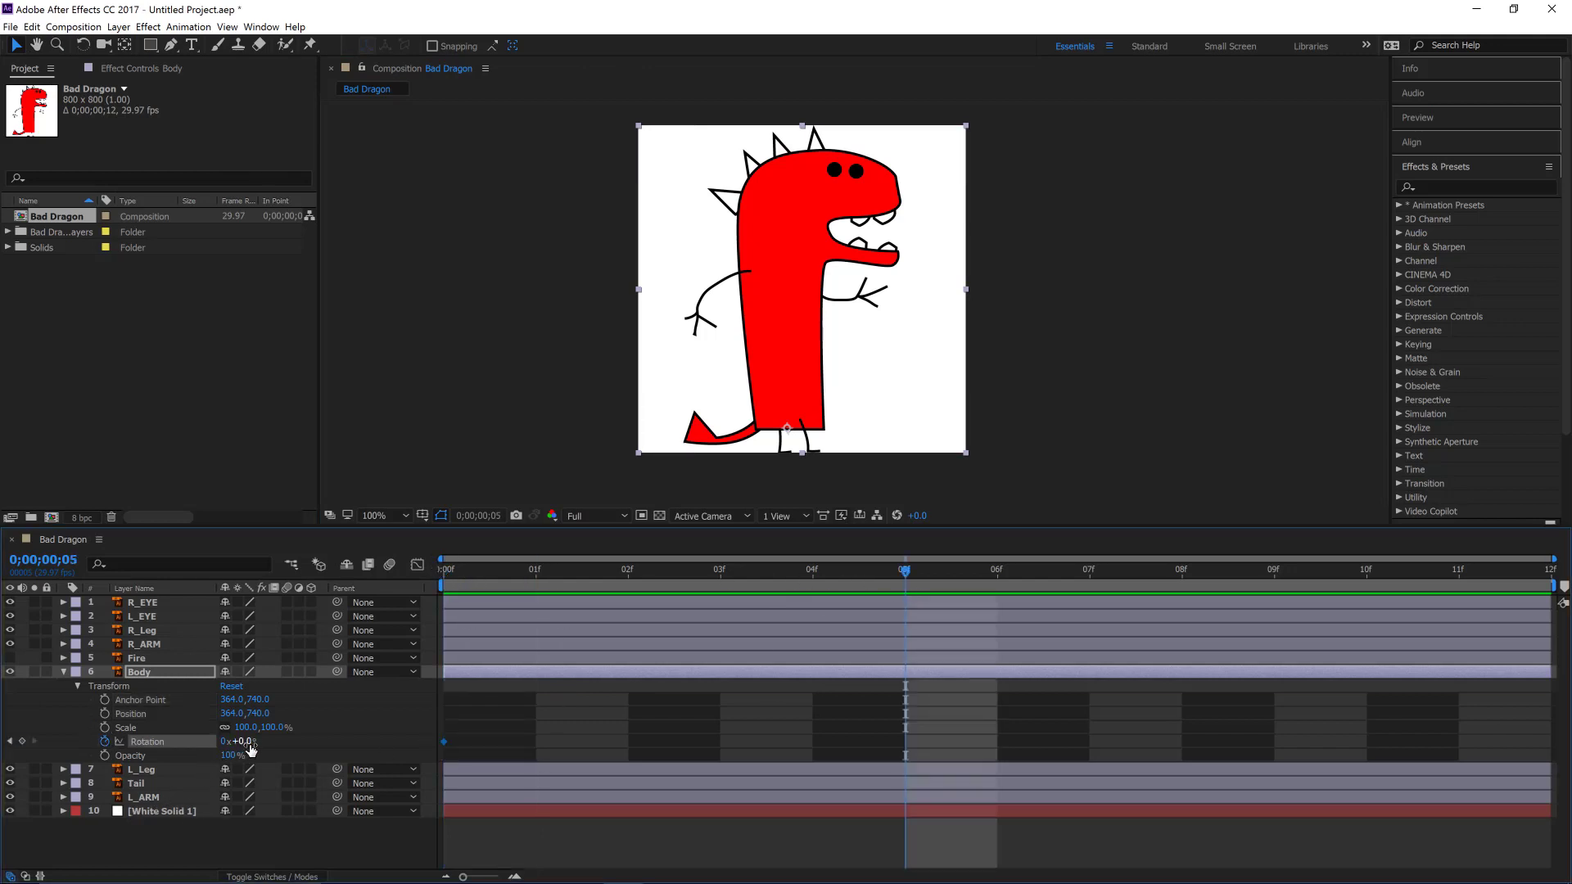
pyautogui.moveTo(245, 745); pyautogui.dragTo(253, 748)
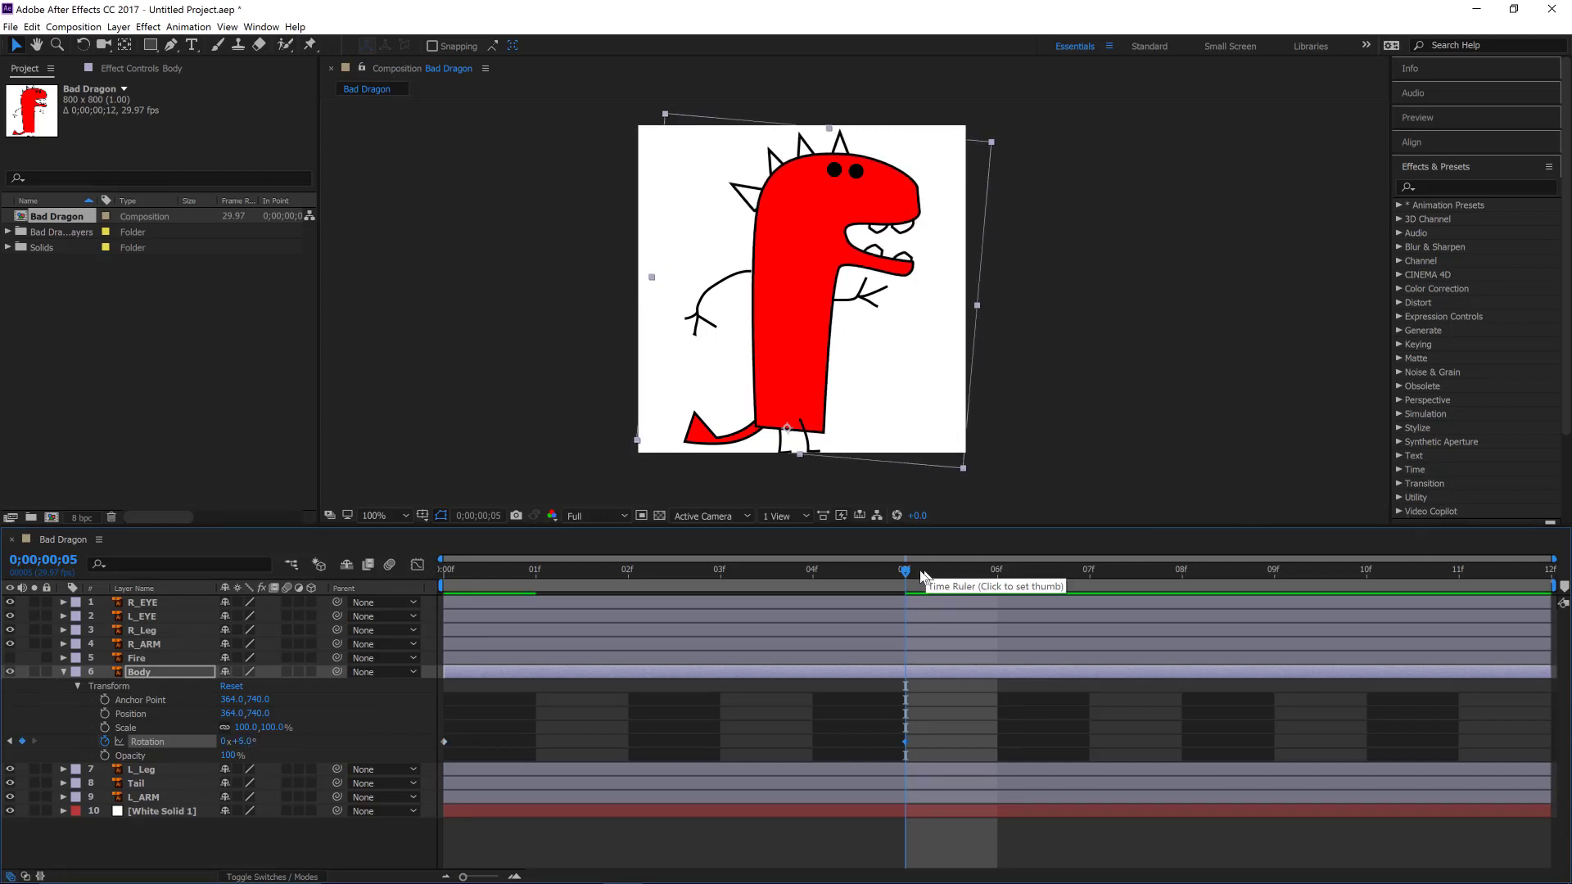
pyautogui.moveTo(904, 571); pyautogui.dragTo(1485, 583)
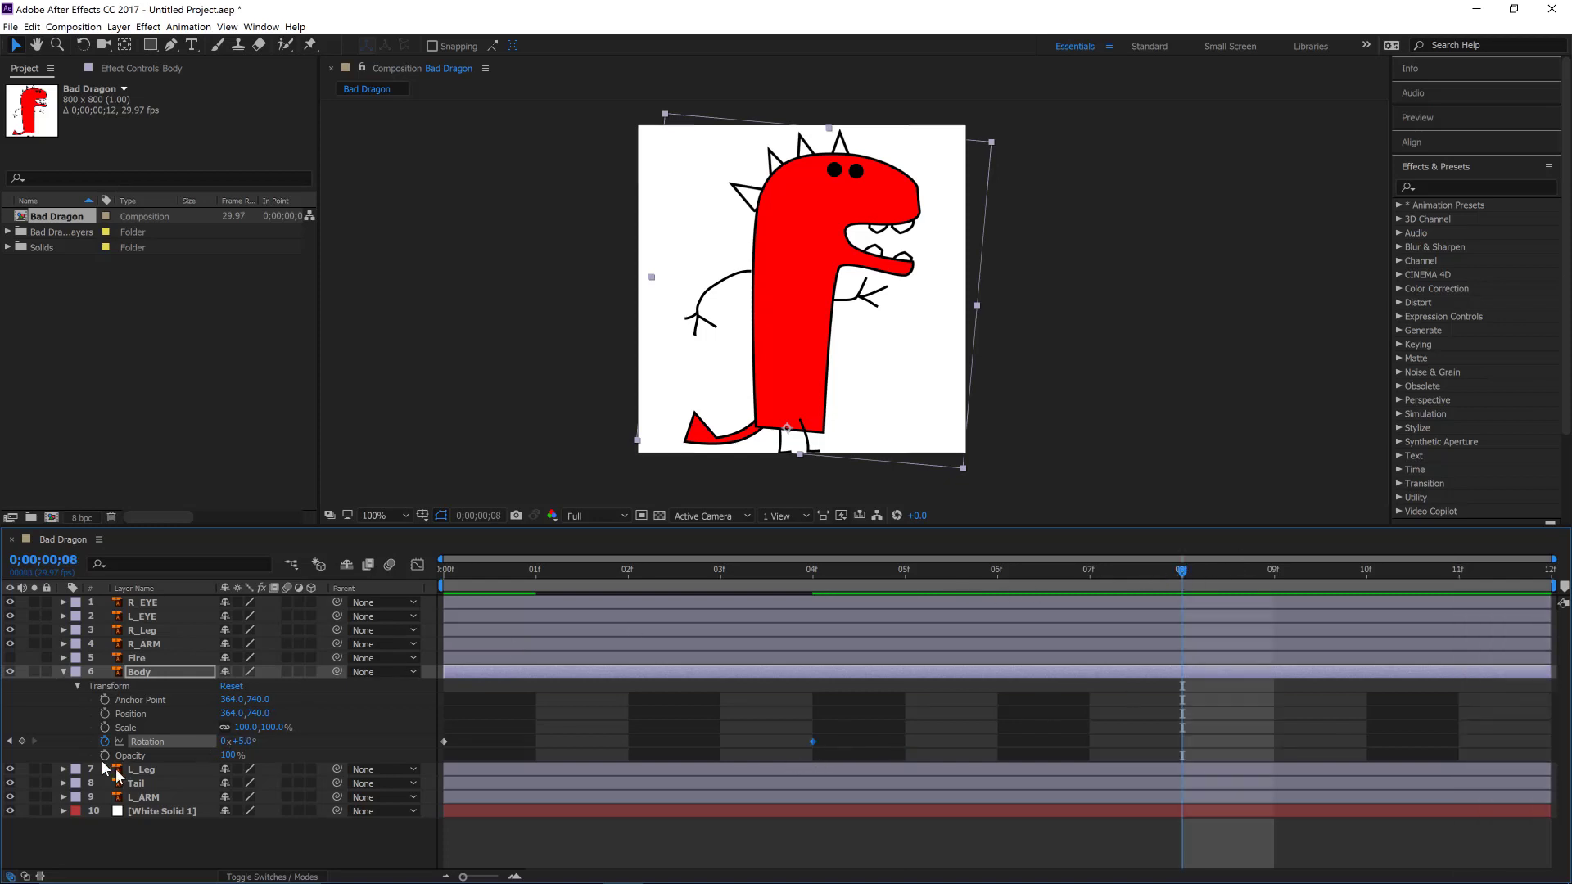
pyautogui.moveTo(221, 741); pyautogui.dragTo(237, 742)
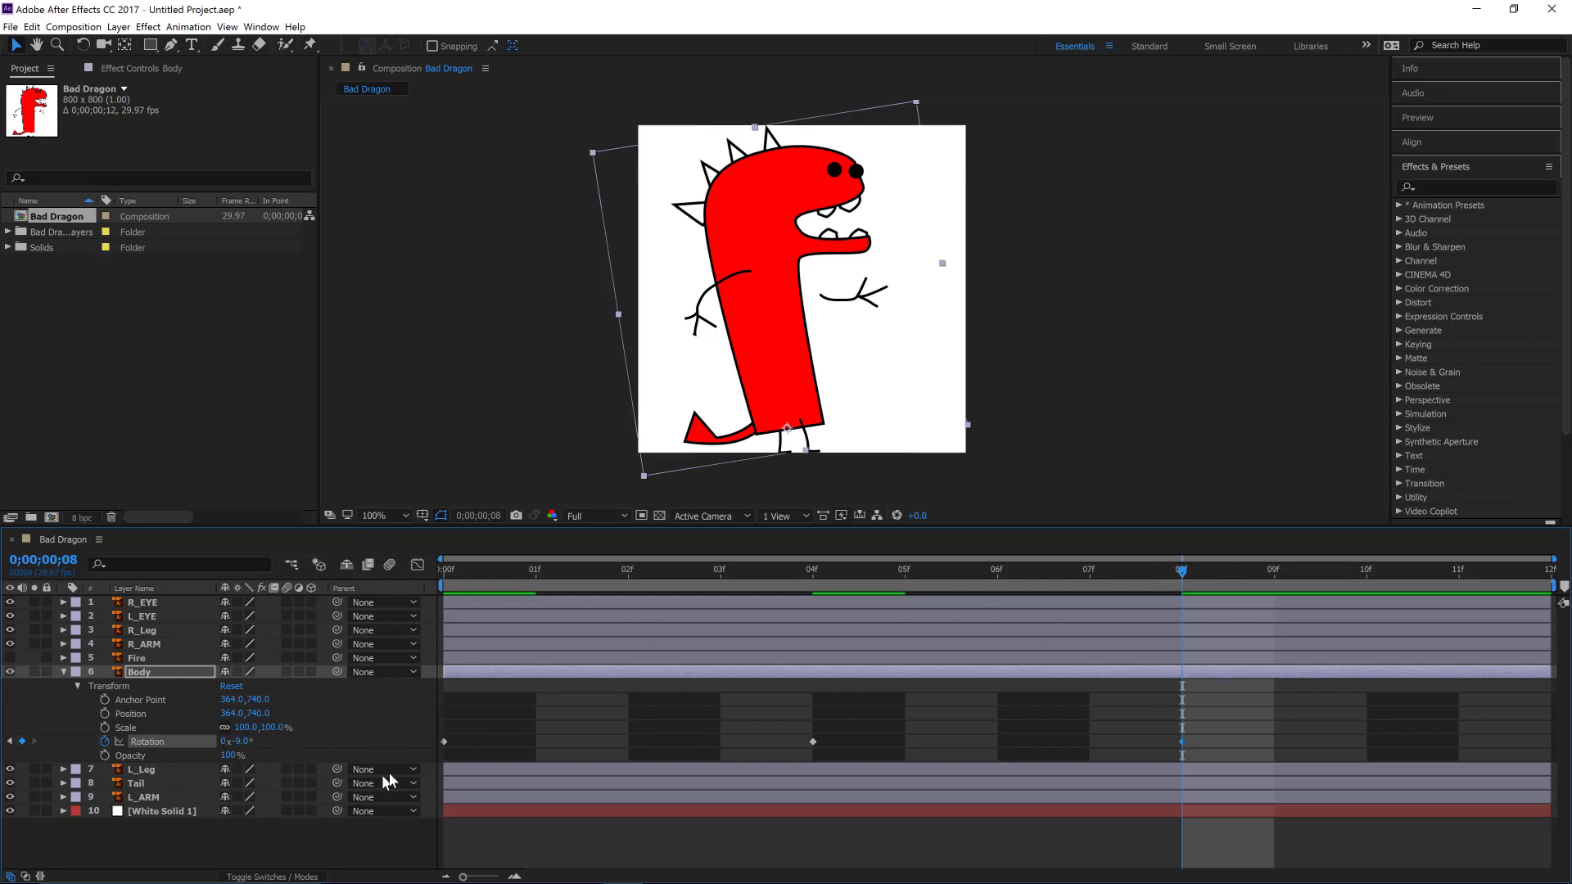
# Step: Copy the Body layer's frame 0 rotation keyframe to frame 11 and return to the first frame
pyautogui.click(443, 741)
pyautogui.click(1494, 576)
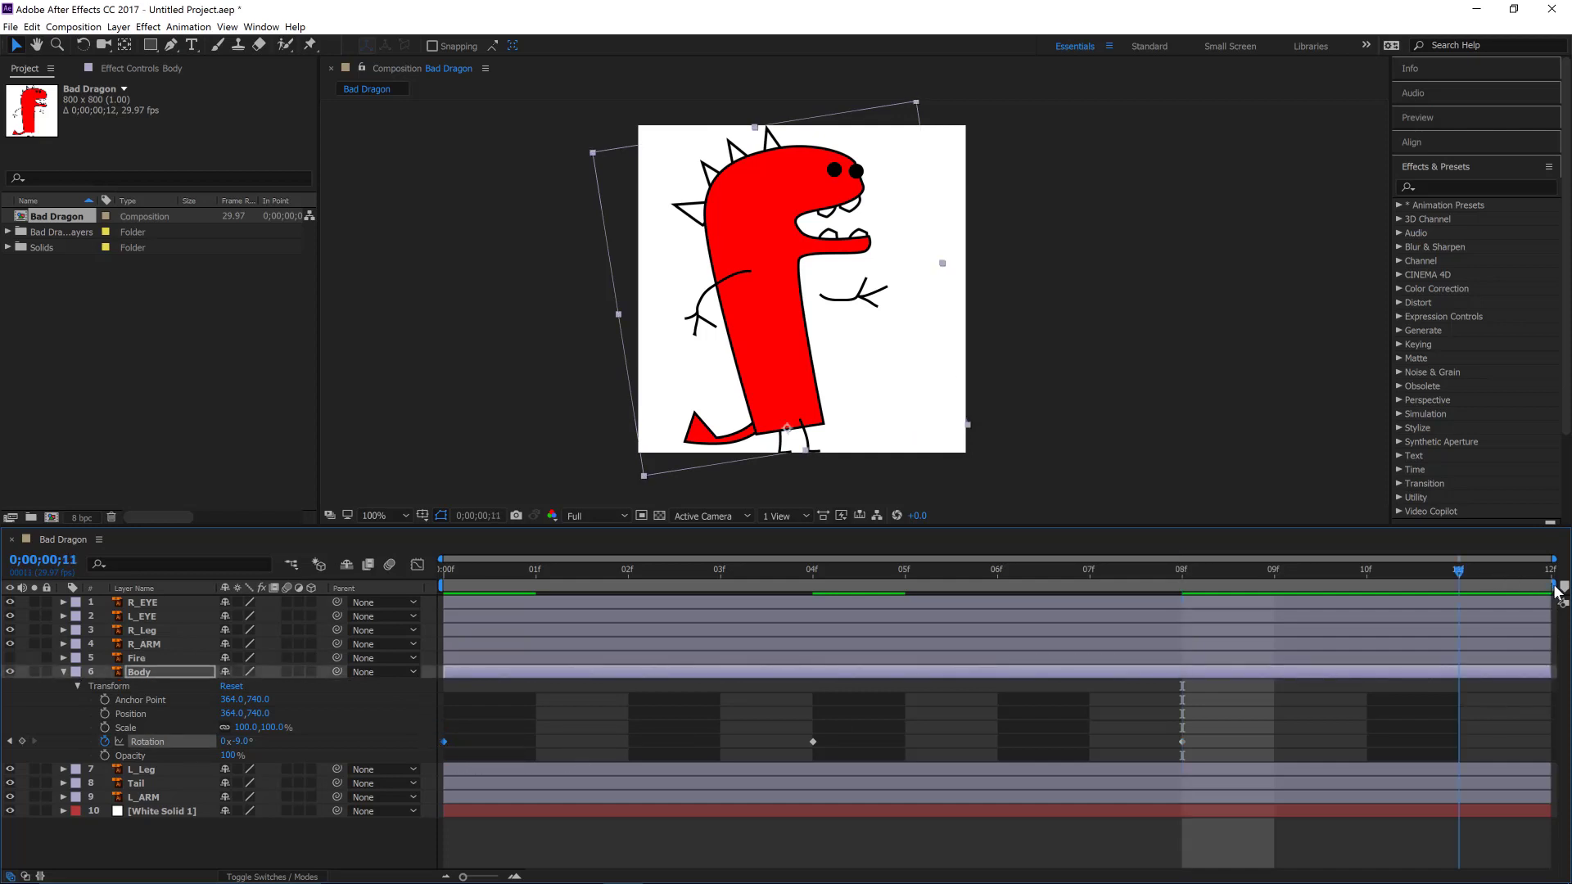
pyautogui.hotkey('ctrl', 'v')
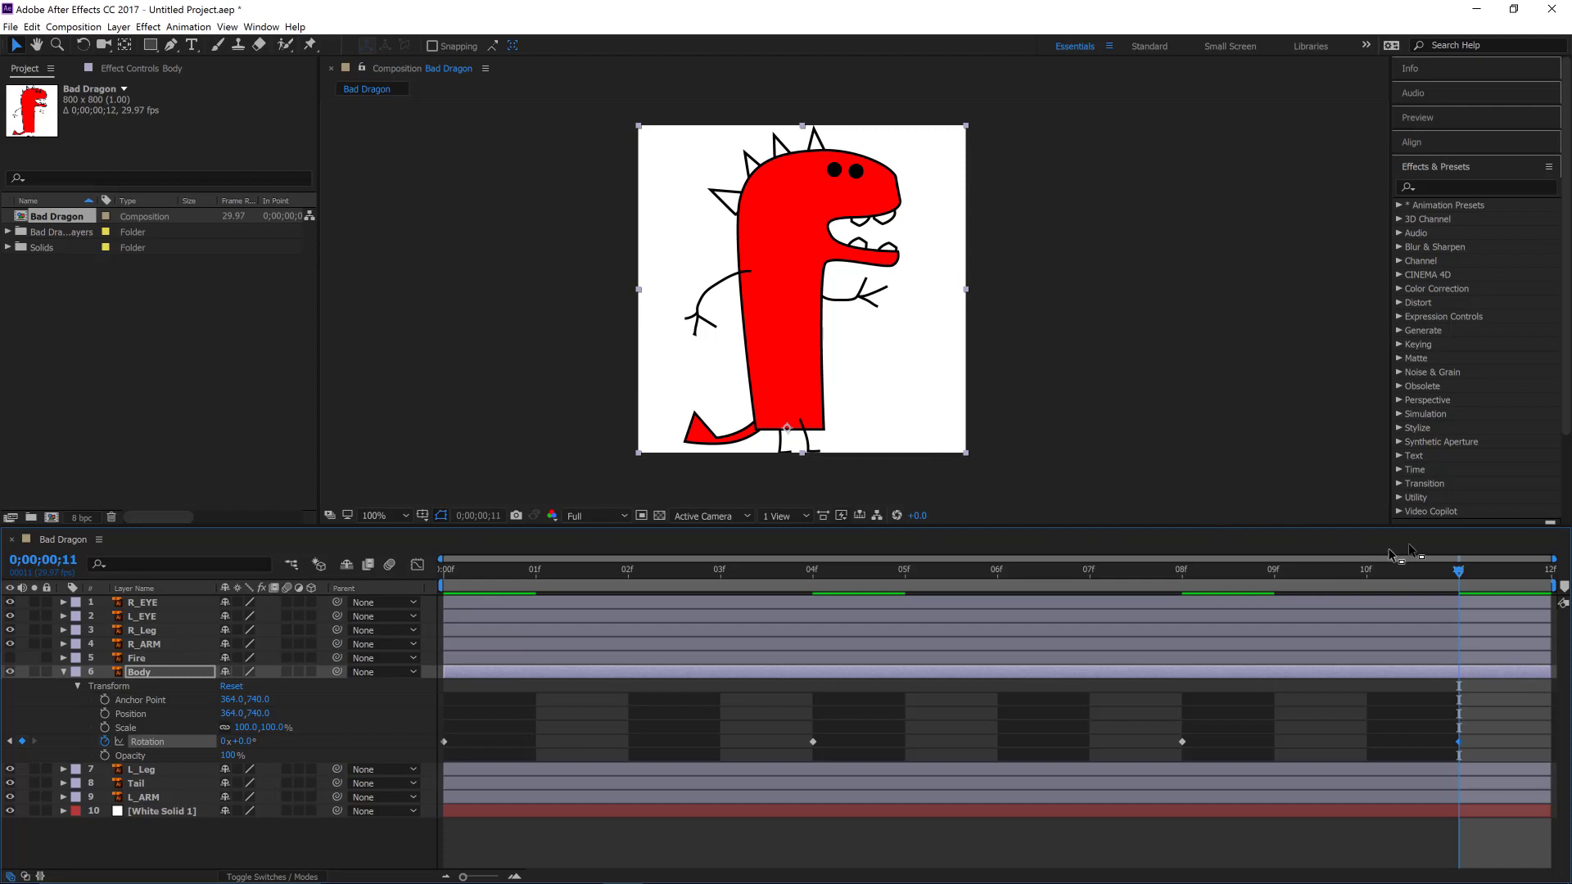
pyautogui.click(1182, 575)
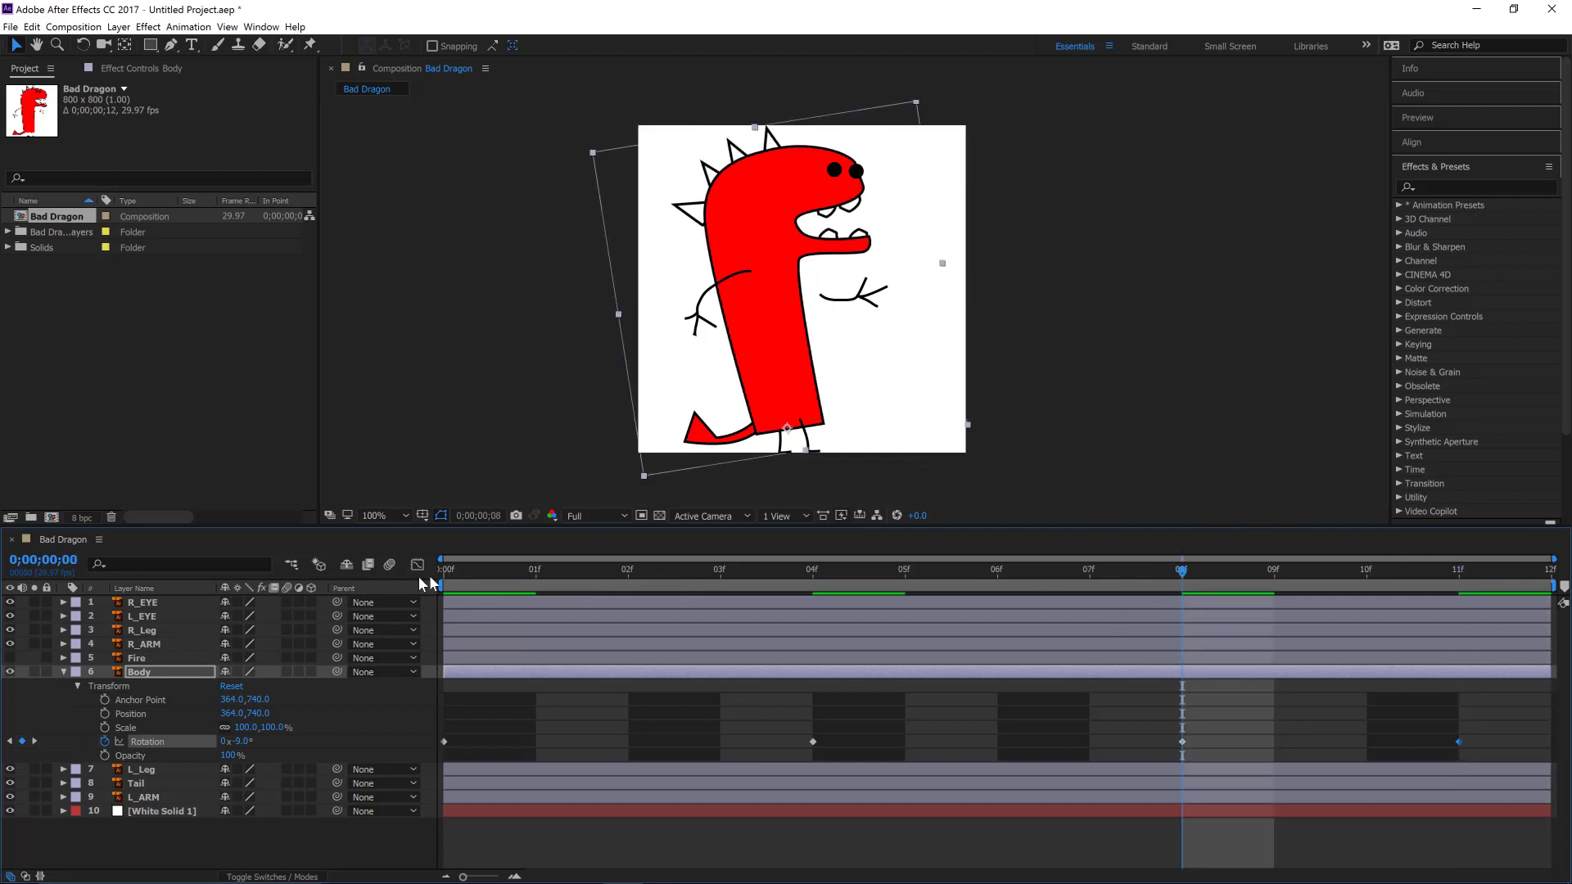
pyautogui.press('Home')
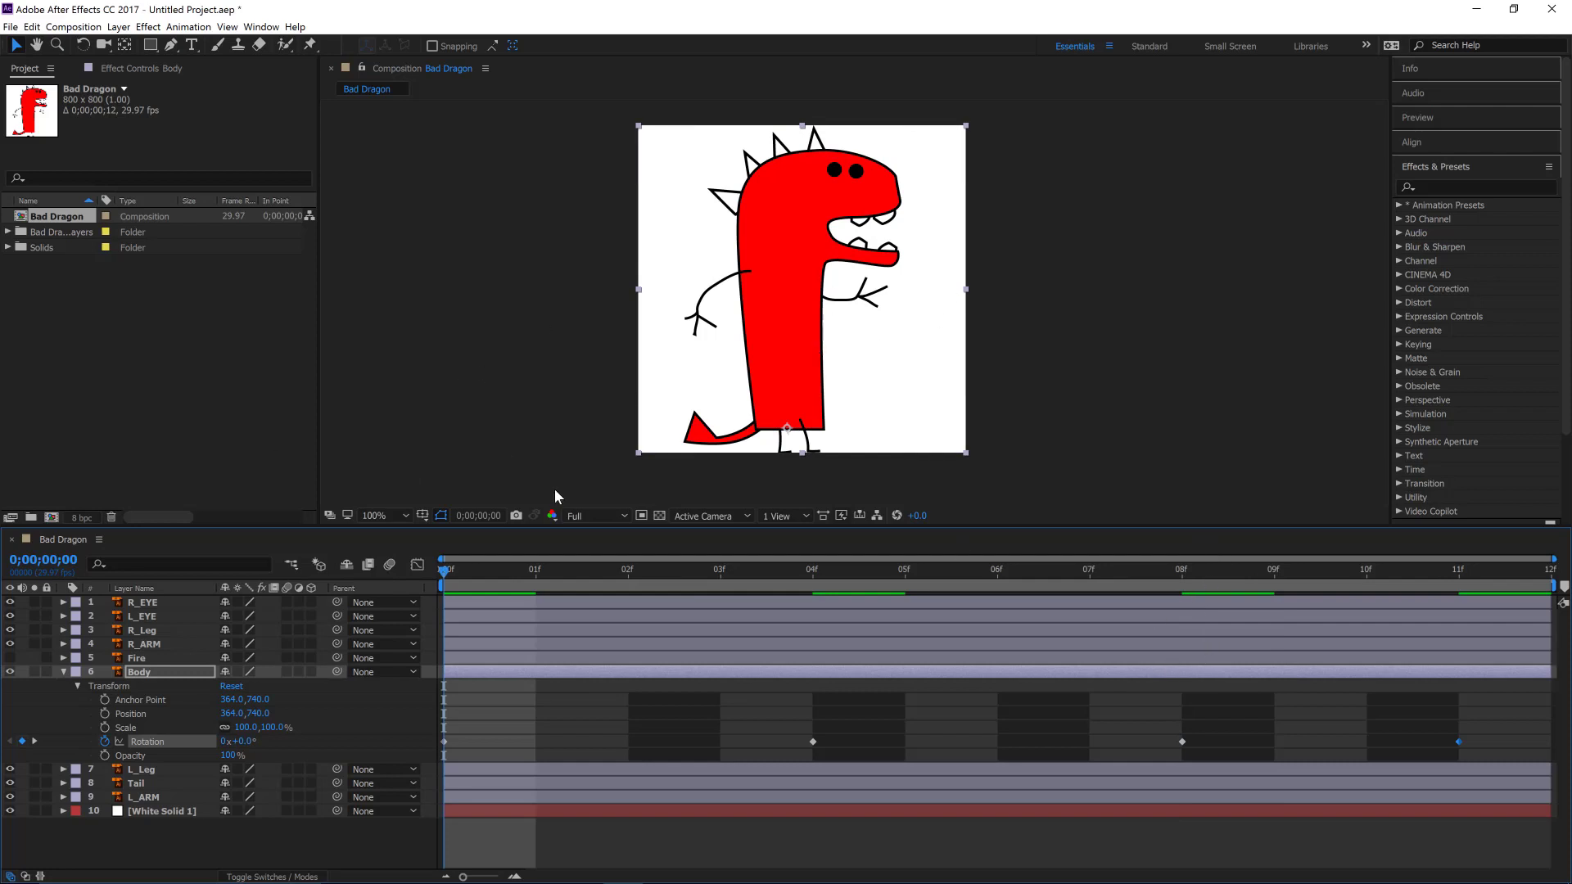
# Step: Parent the R_EYE, L_EYE, R_Leg, R_ARM, L_Leg, Tail and L_ARM layers to the Body layer
pyautogui.click(151, 645)
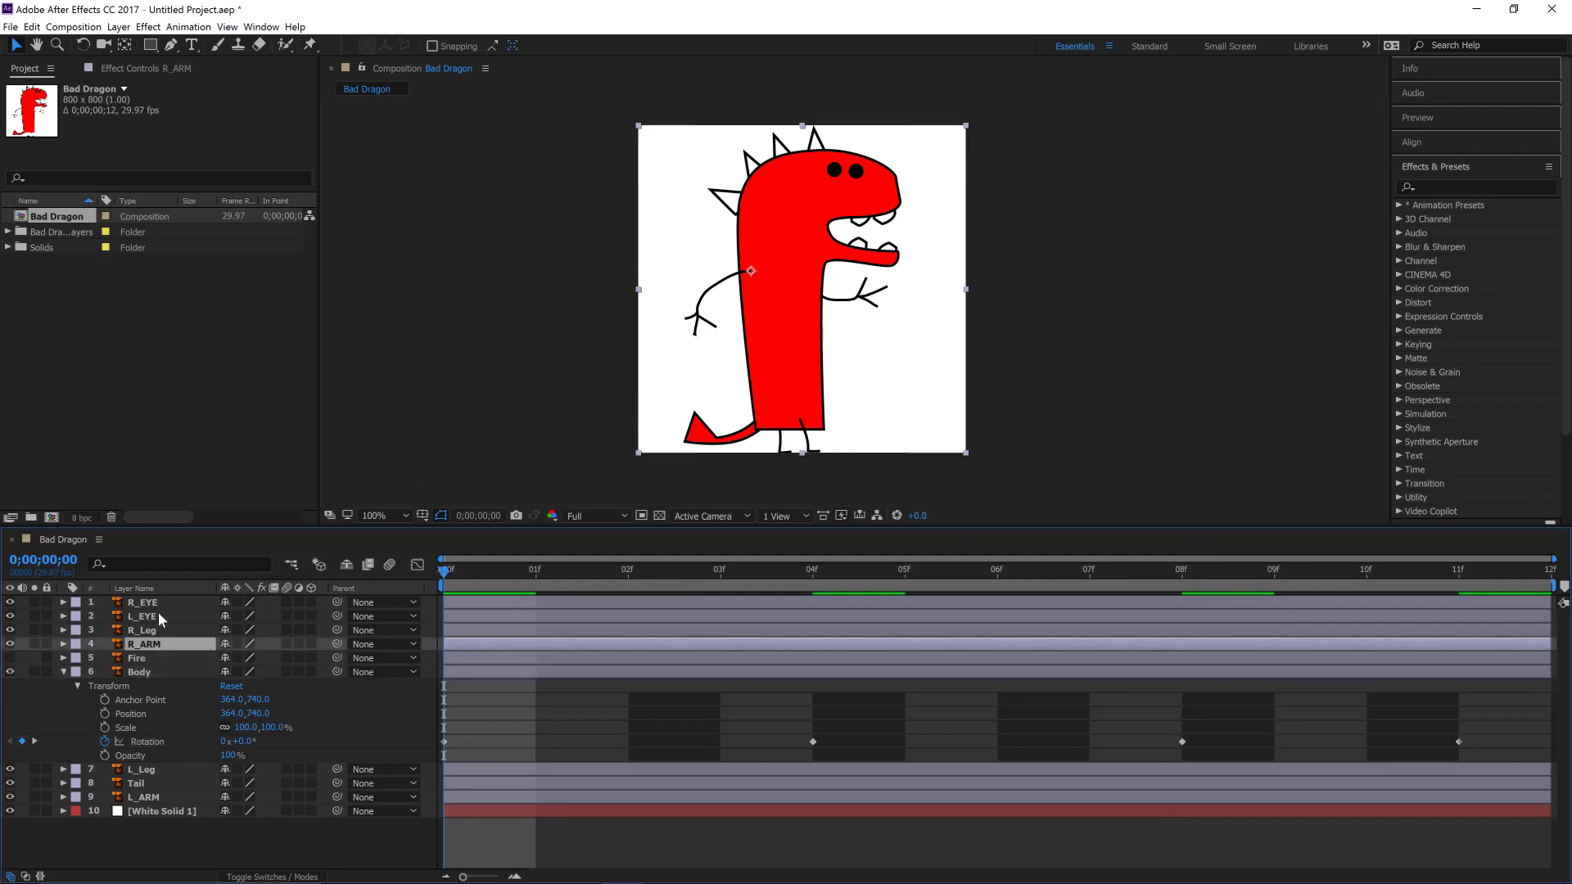
pyautogui.keyDown('shift'); pyautogui.click(156, 602); pyautogui.keyUp('shift')
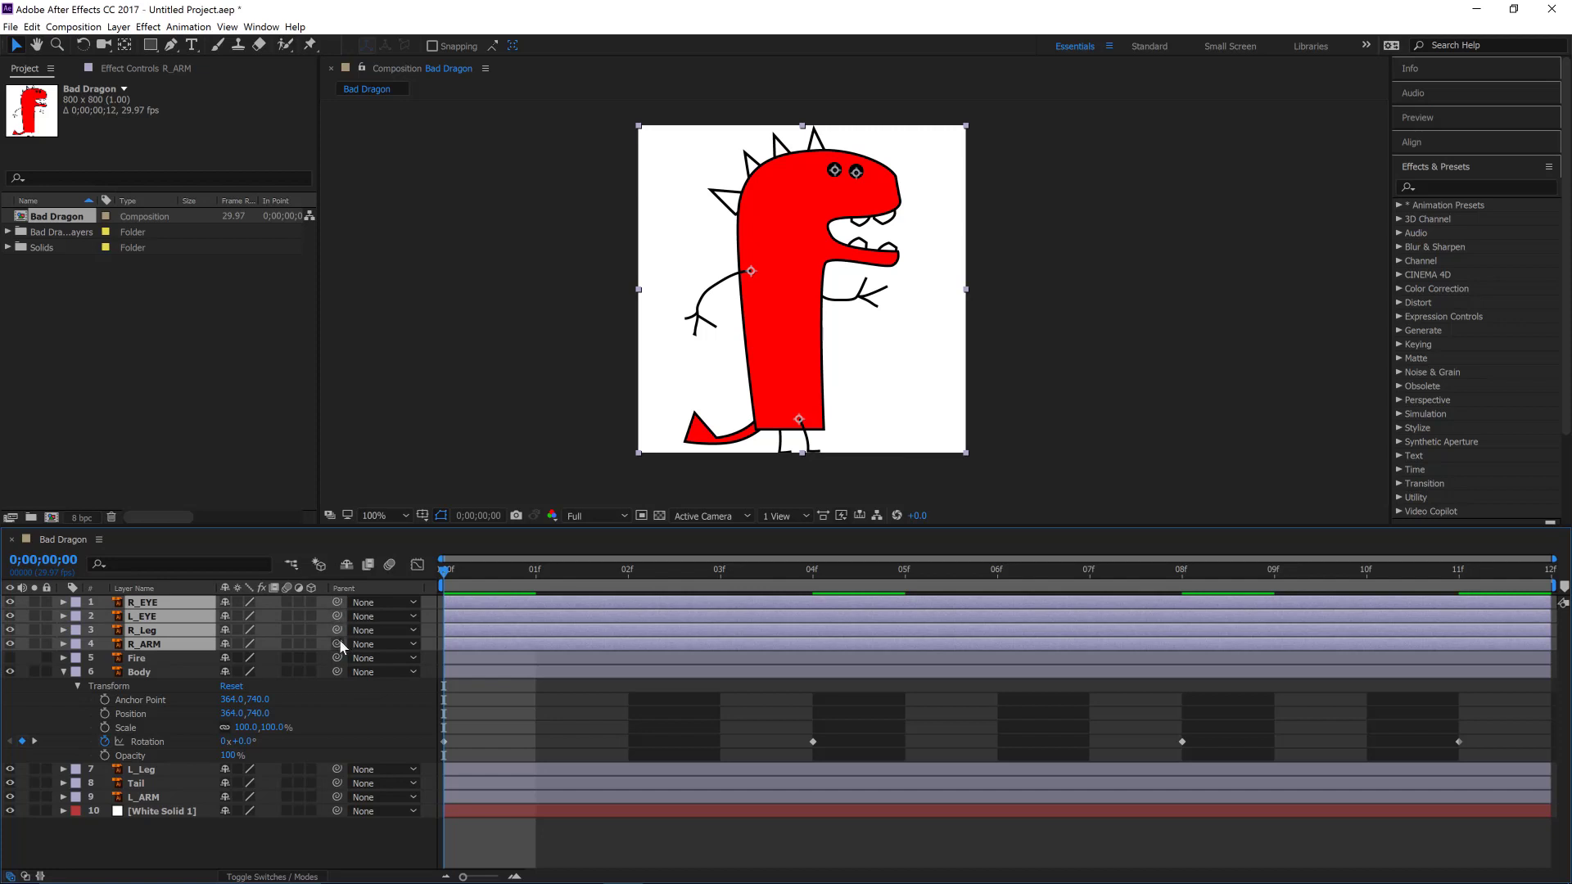
pyautogui.moveTo(337, 644); pyautogui.dragTo(150, 671)
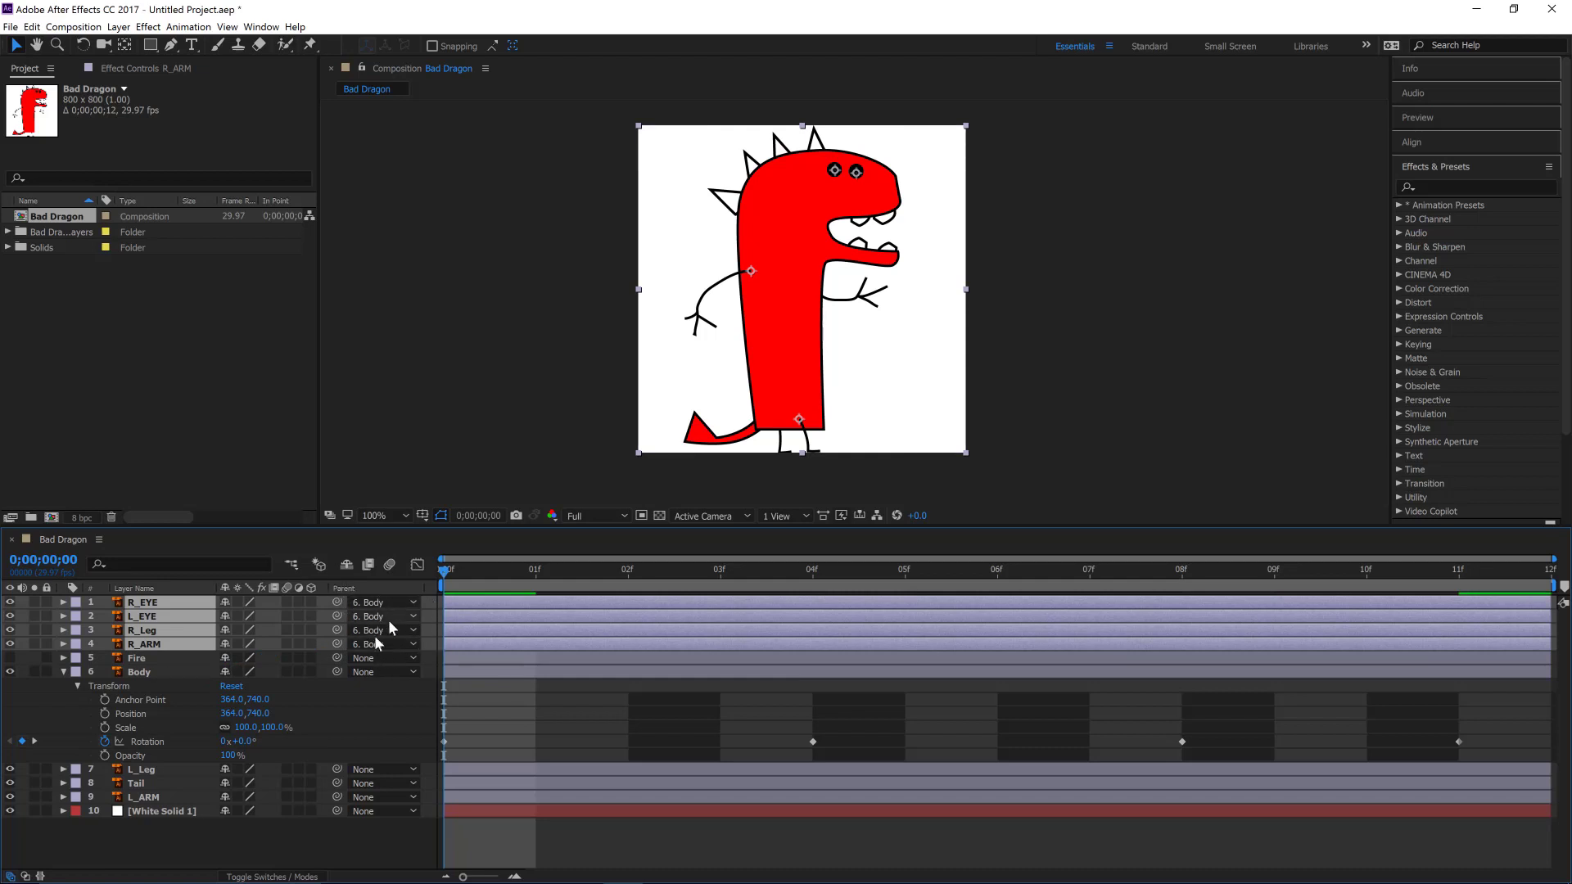
pyautogui.click(153, 770)
pyautogui.keyDown('shift'); pyautogui.click(175, 798); pyautogui.keyUp('shift')
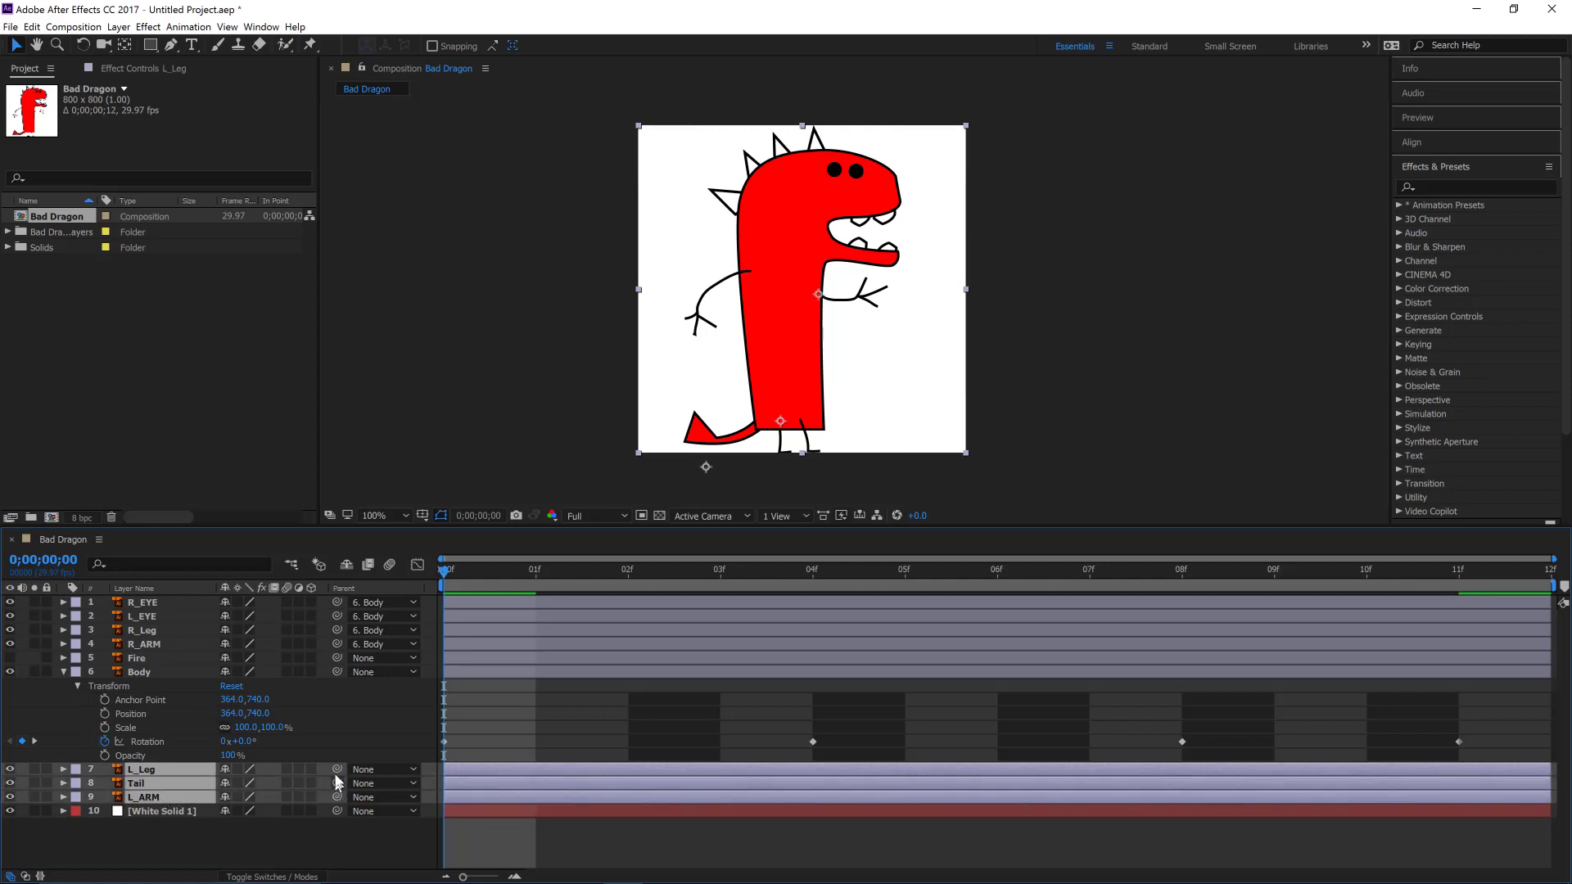
pyautogui.moveTo(337, 770); pyautogui.dragTo(140, 673)
pyautogui.moveTo(495, 583); pyautogui.dragTo(212, 626)
pyautogui.click(199, 831)
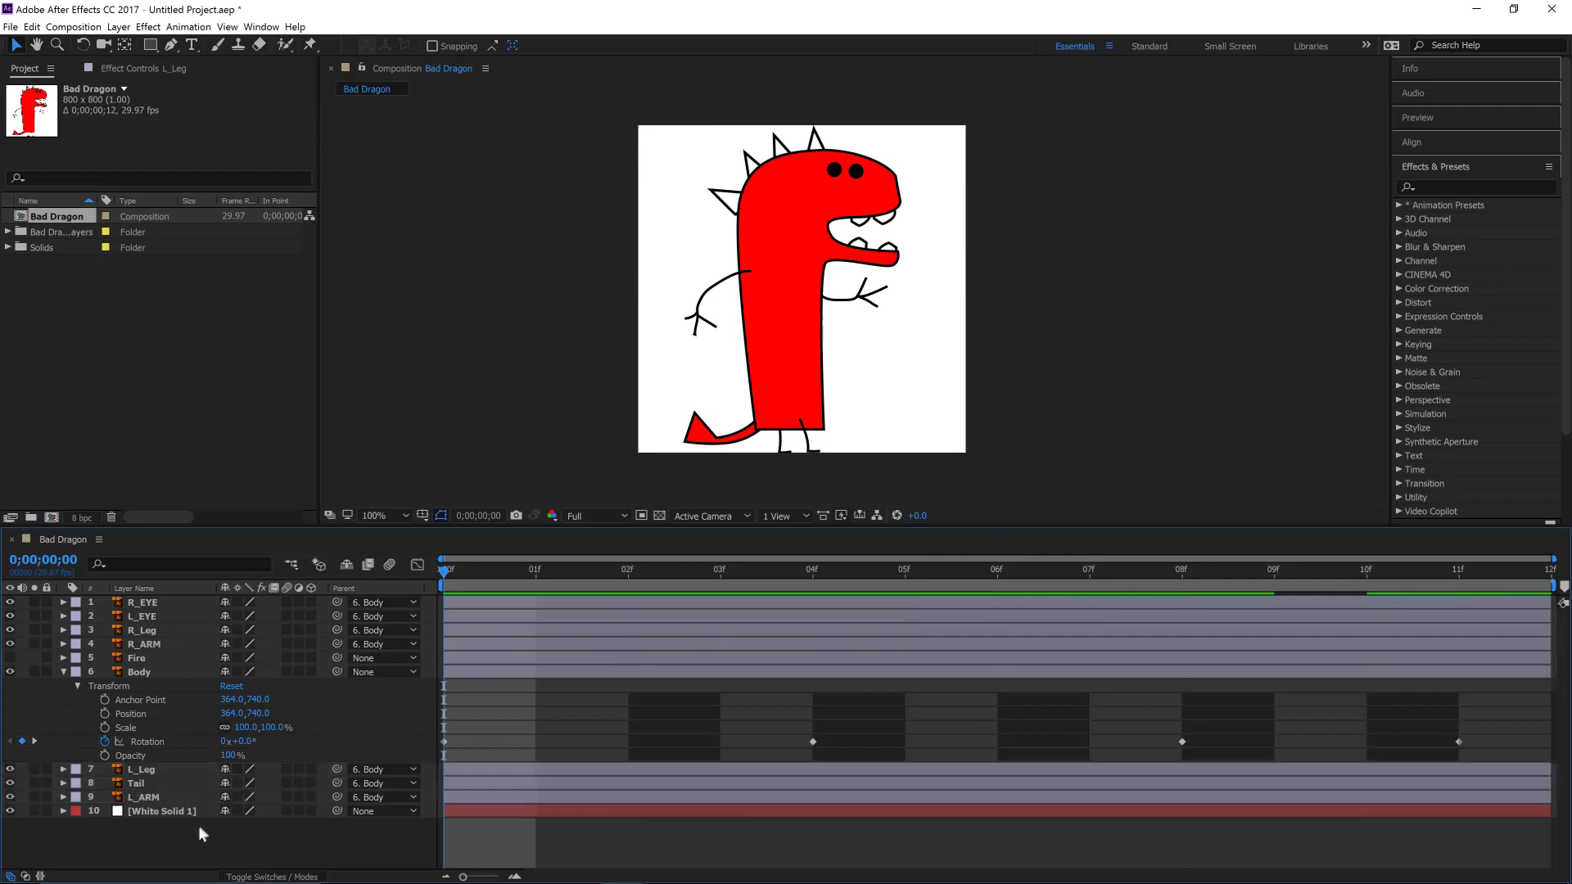
# Step: Preview how the parented parts move with the body and return to frame 0
pyautogui.press('space')
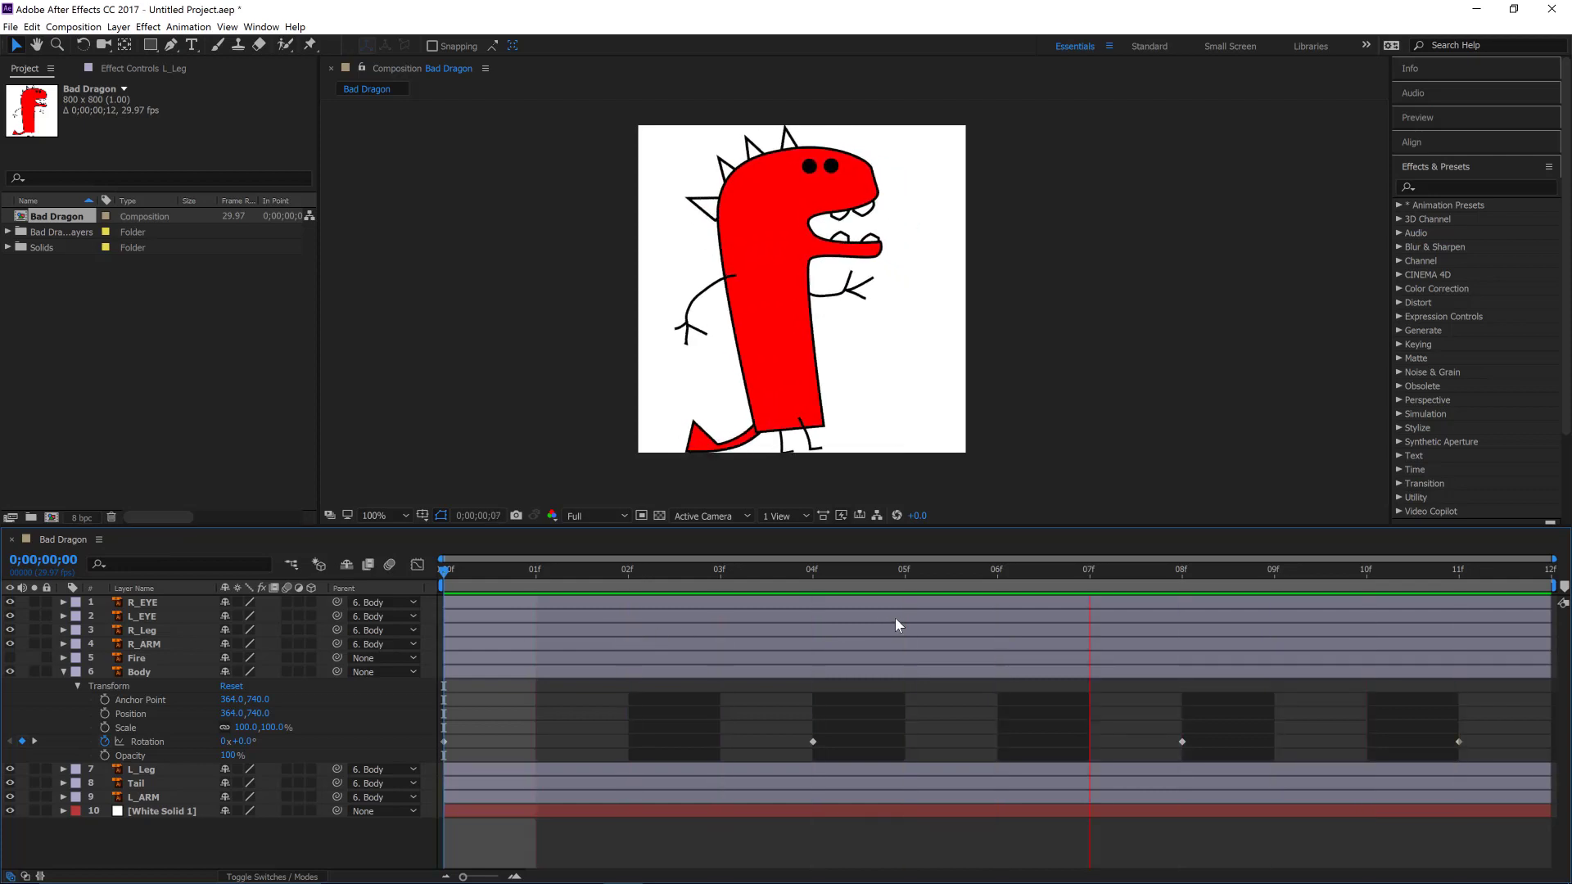
pyautogui.press('space')
pyautogui.press('Home')
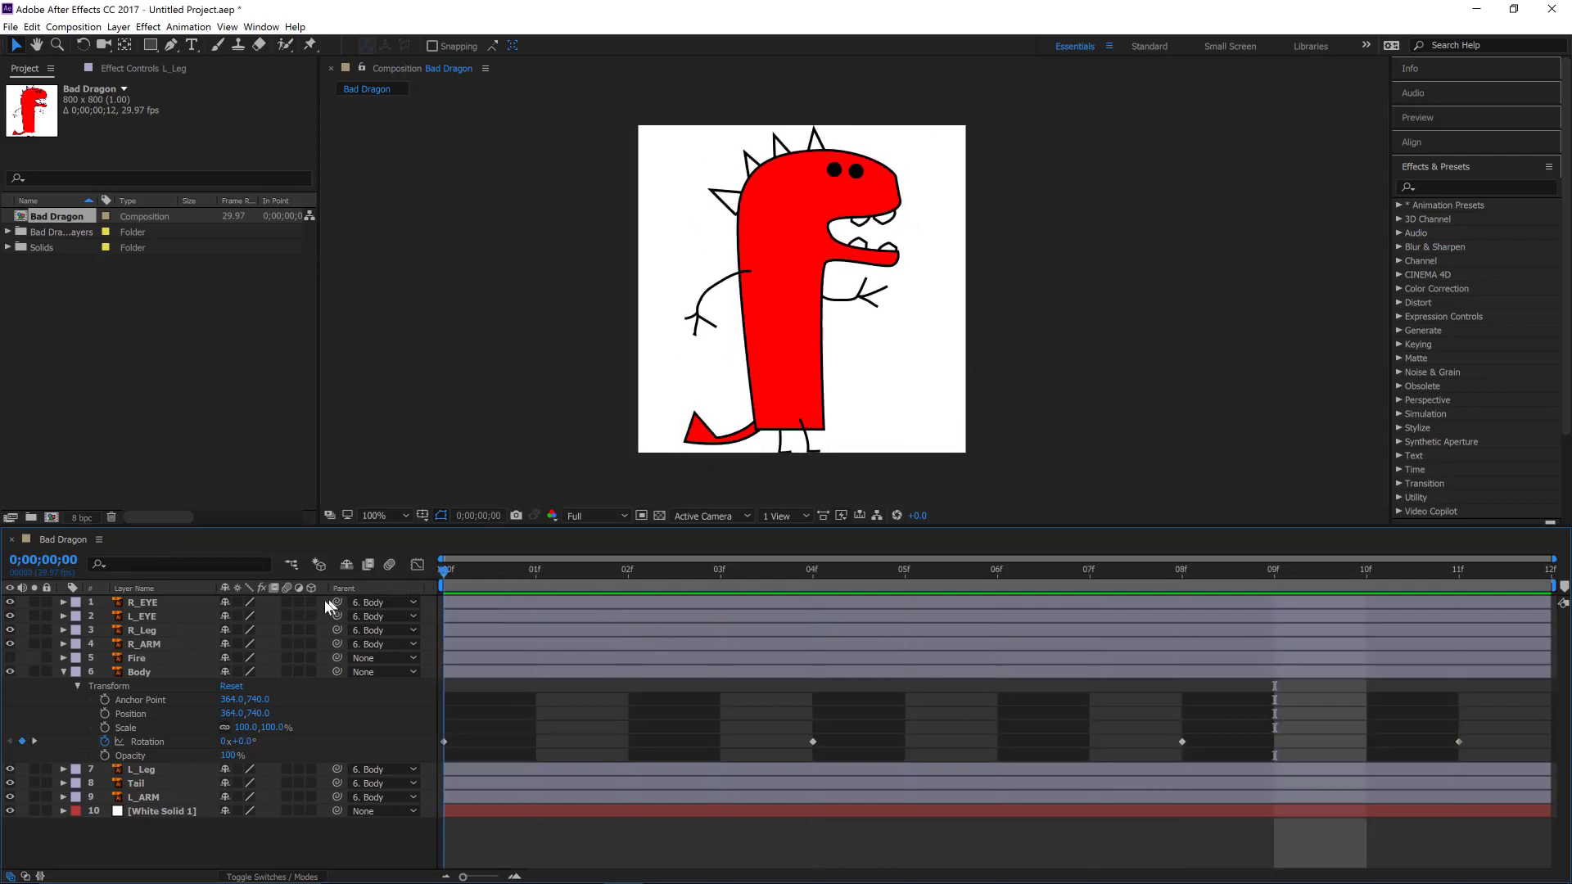
# Step: Keyframe the R_ARM layer's rotation at 0° on frame 0, 42° on frame 4 and -26° on frame 8
pyautogui.click(147, 645)
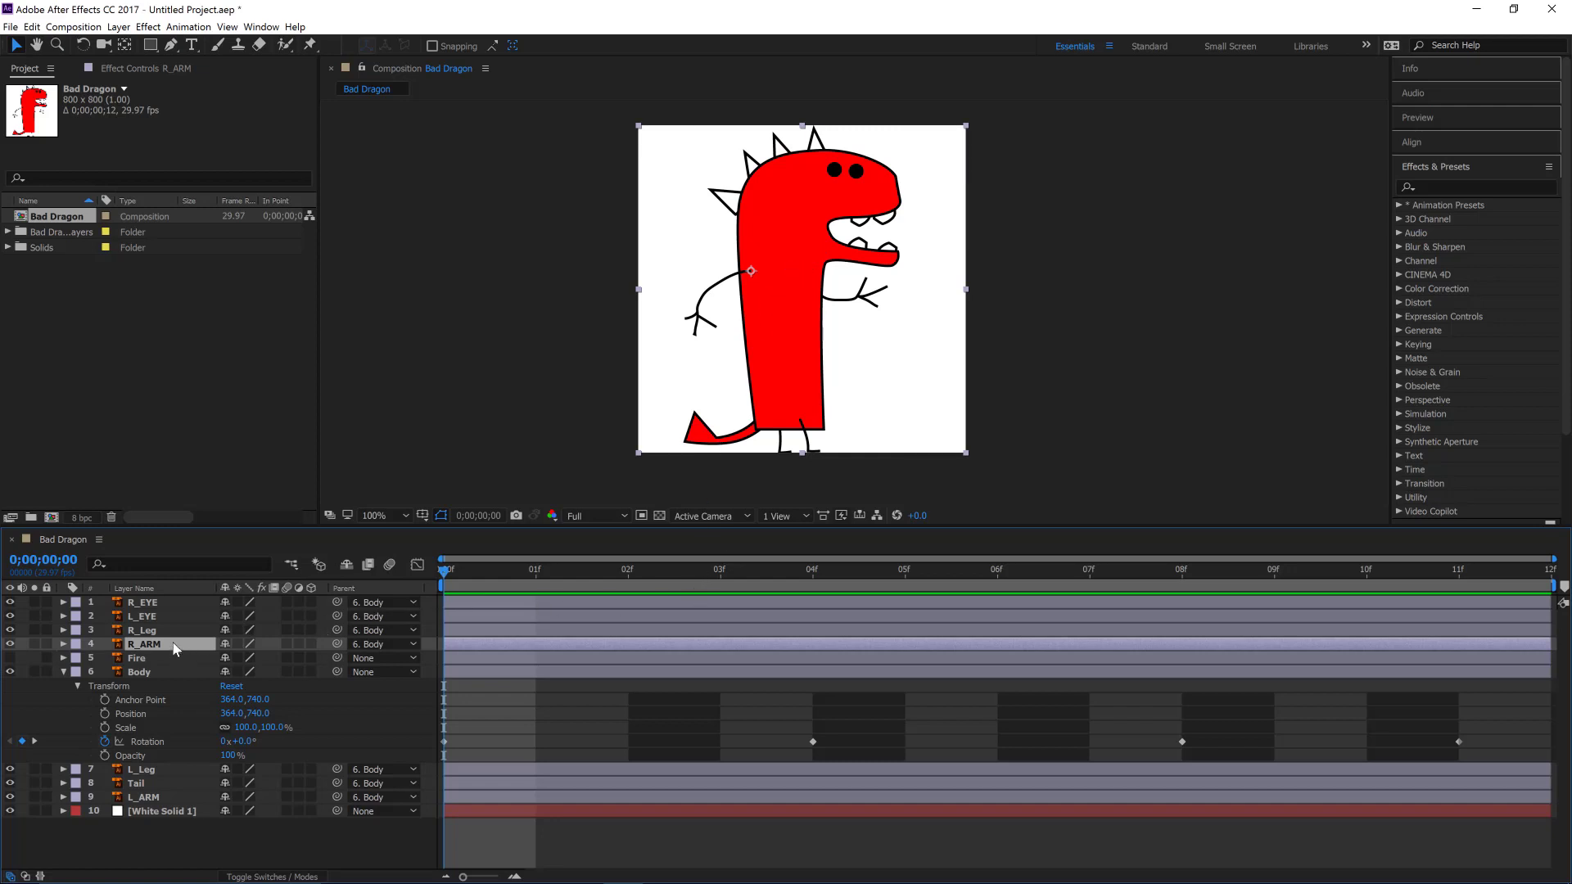
pyautogui.press('r')
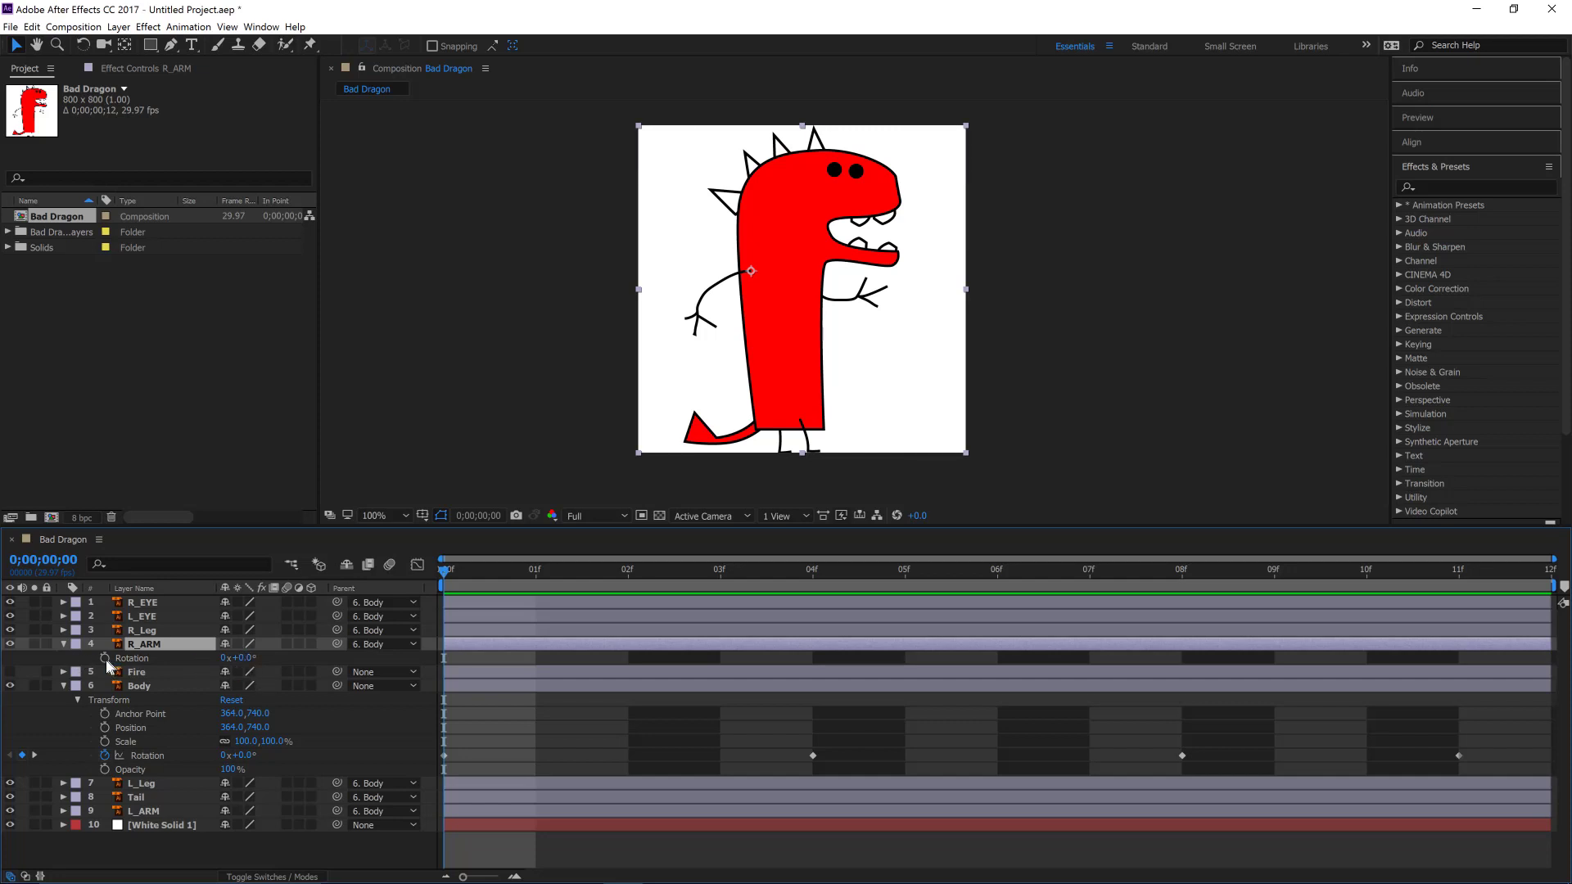
pyautogui.click(105, 659)
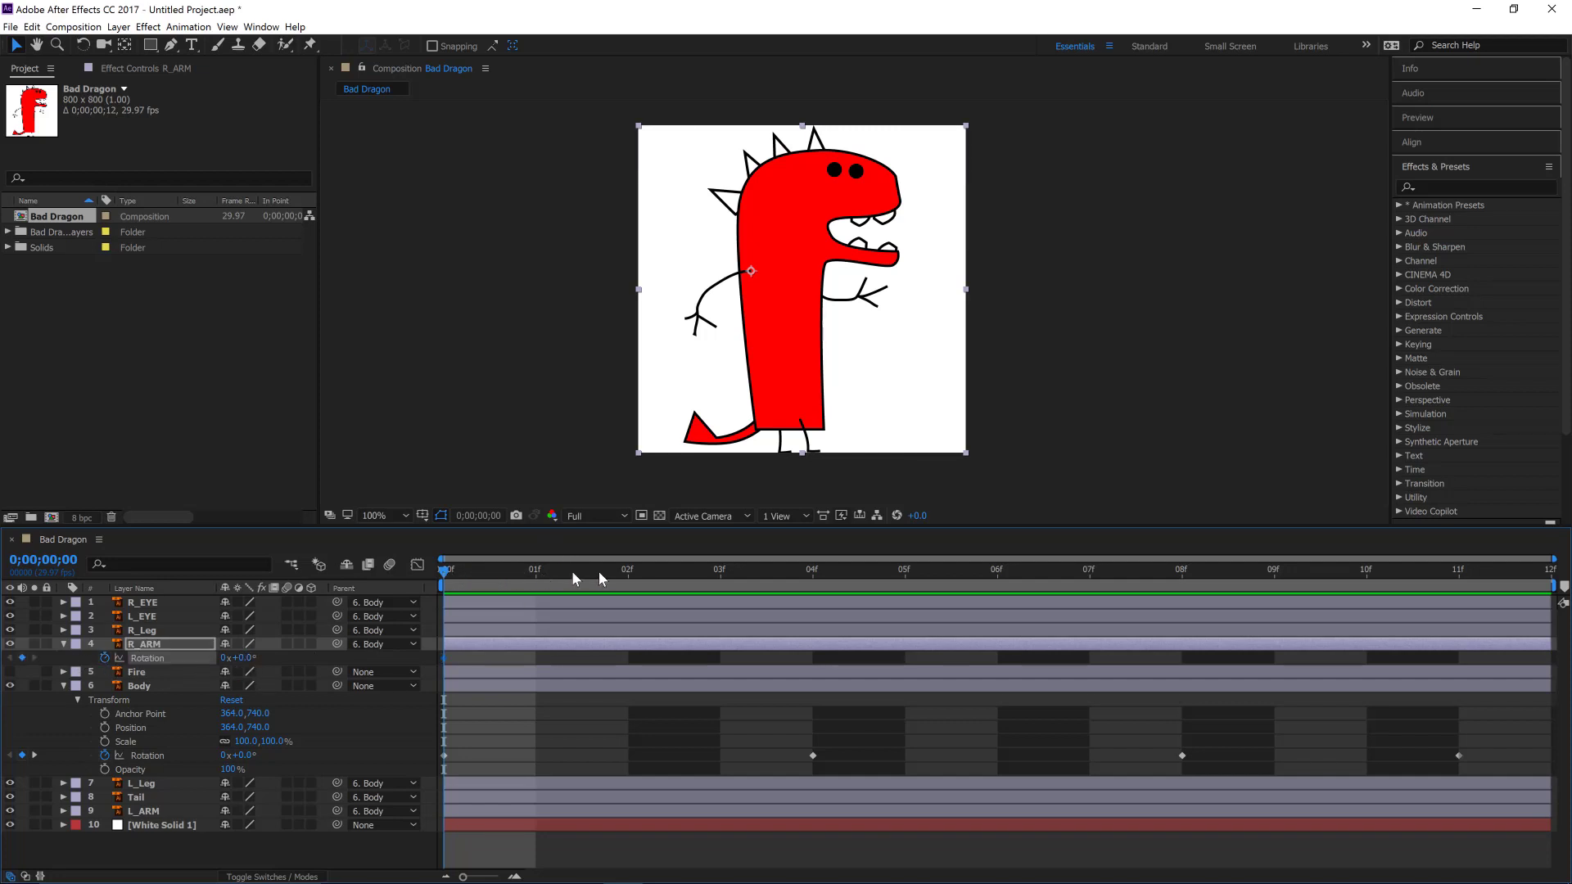
pyautogui.moveTo(598, 571); pyautogui.dragTo(810, 575)
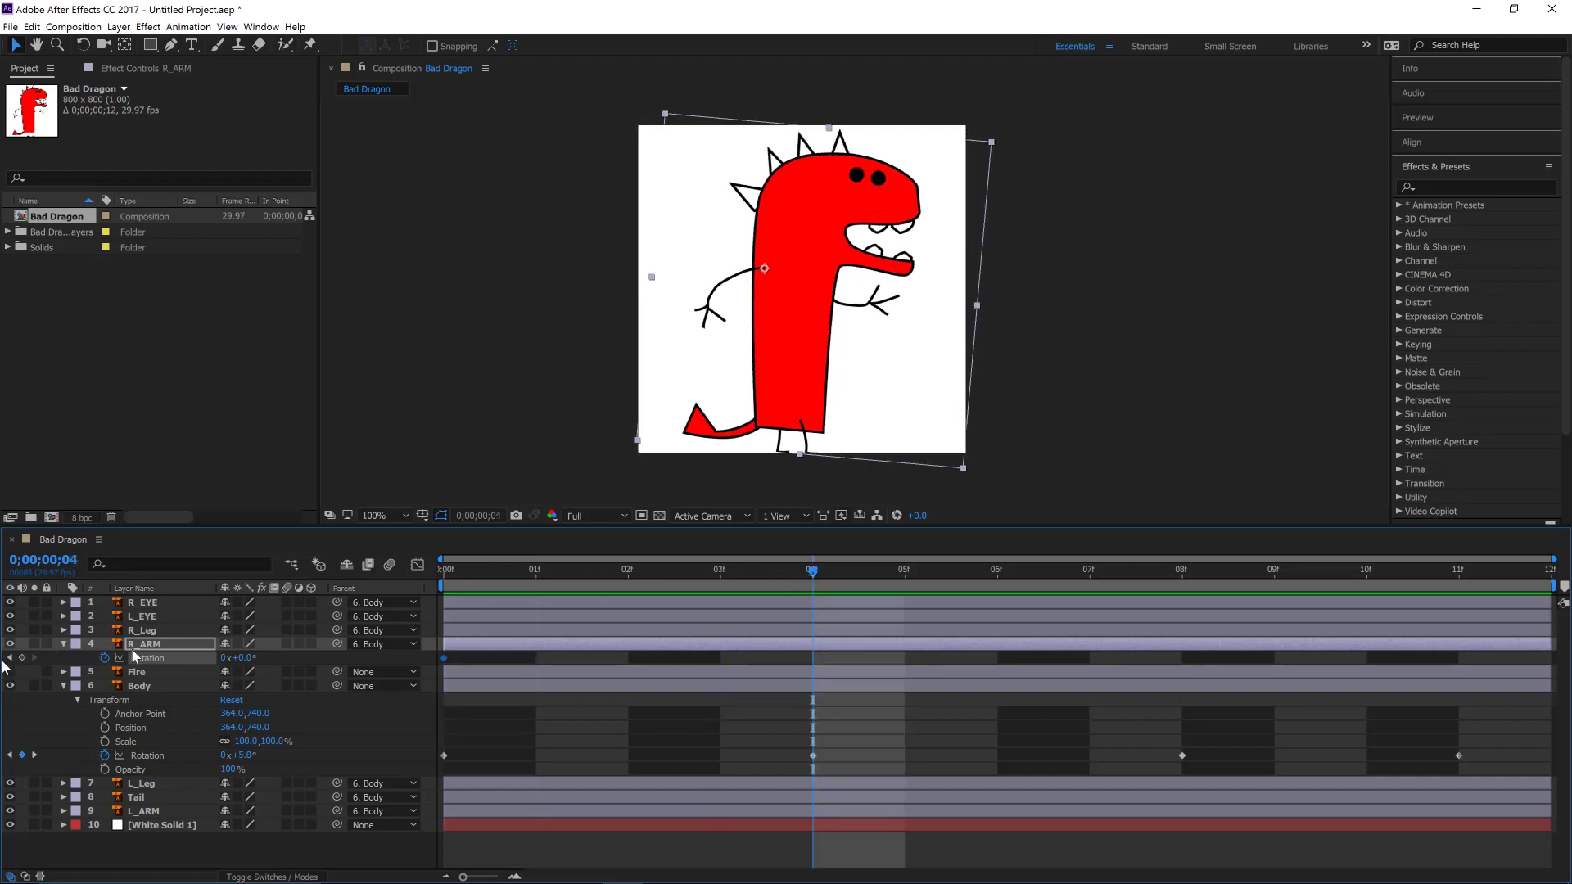
pyautogui.moveTo(229, 658); pyautogui.dragTo(273, 659)
pyautogui.moveTo(813, 576); pyautogui.dragTo(1196, 580)
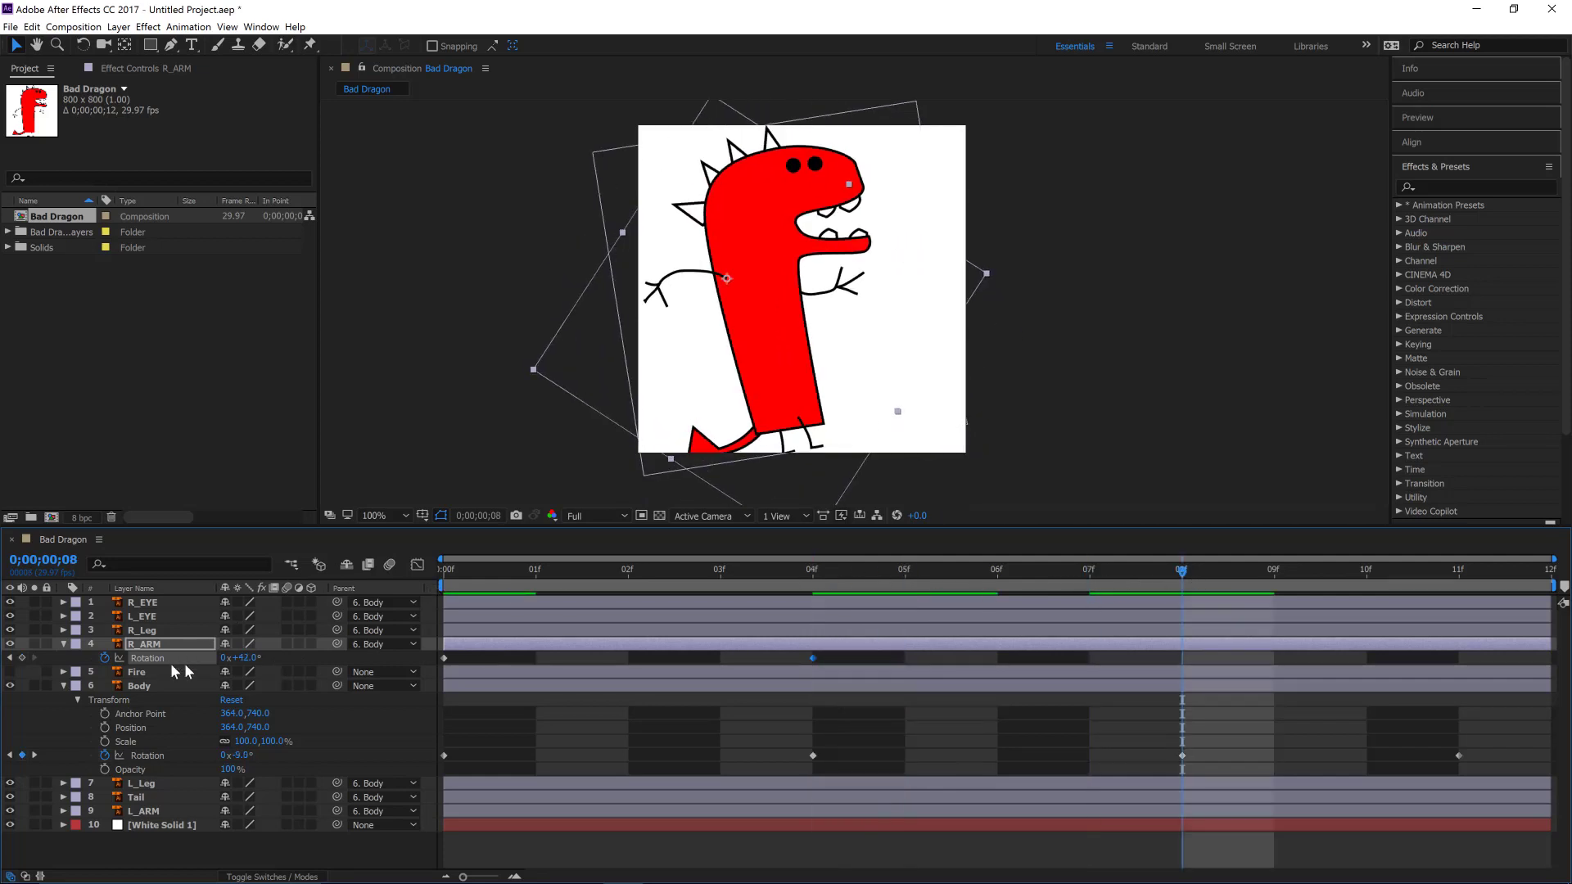
pyautogui.moveTo(238, 658); pyautogui.dragTo(304, 670)
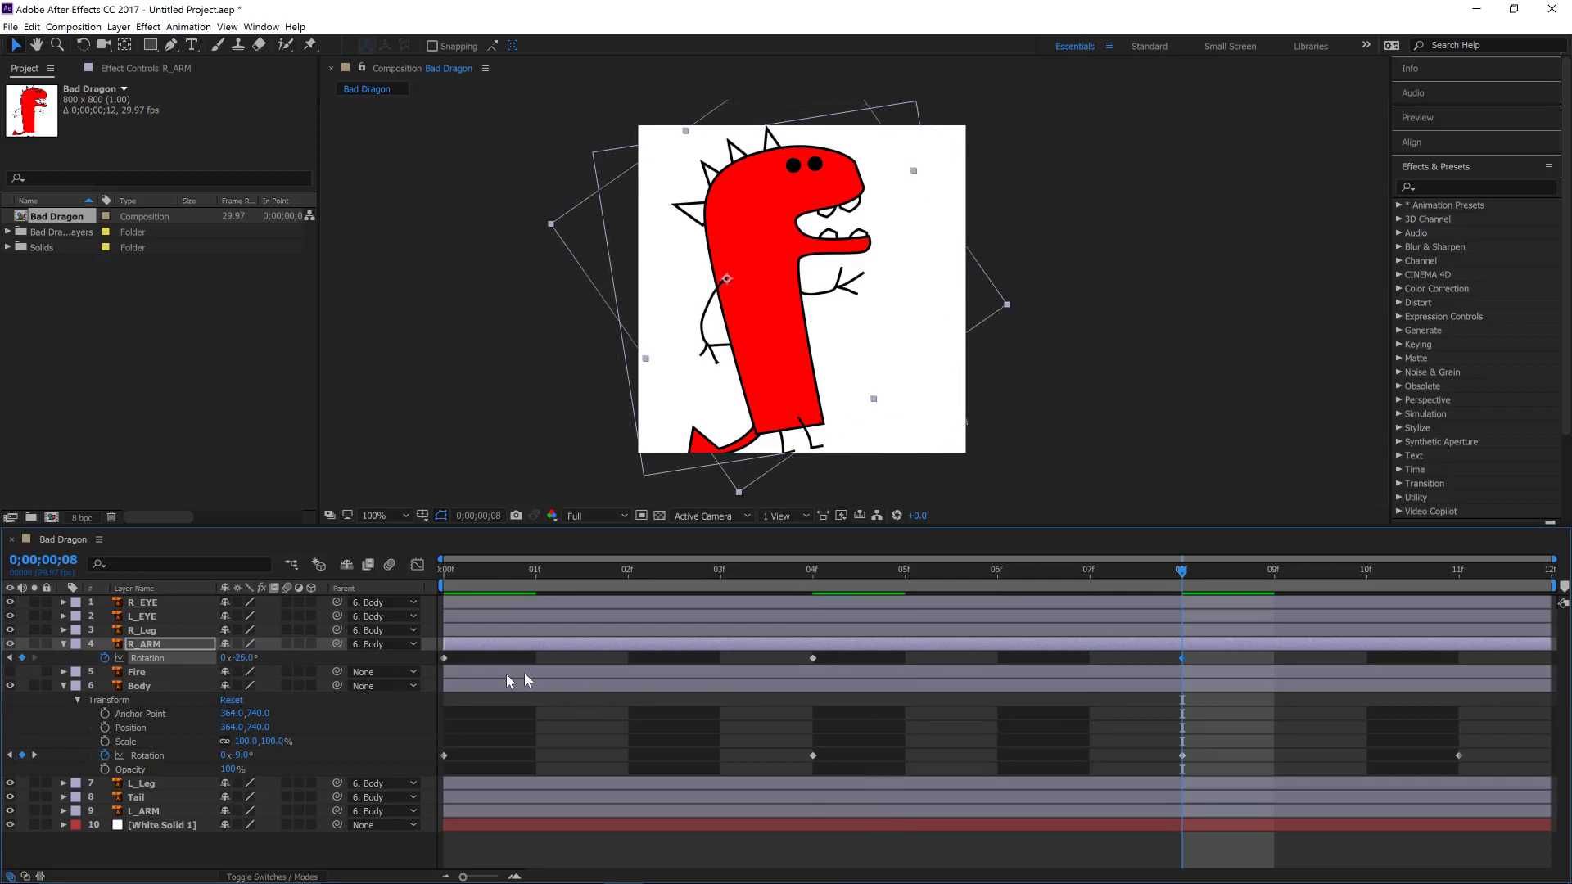
# Step: Copy the R_ARM layer's frame 0 rotation keyframe to frame 11 and preview the arm's movement
pyautogui.click(443, 659)
pyautogui.click(1458, 580)
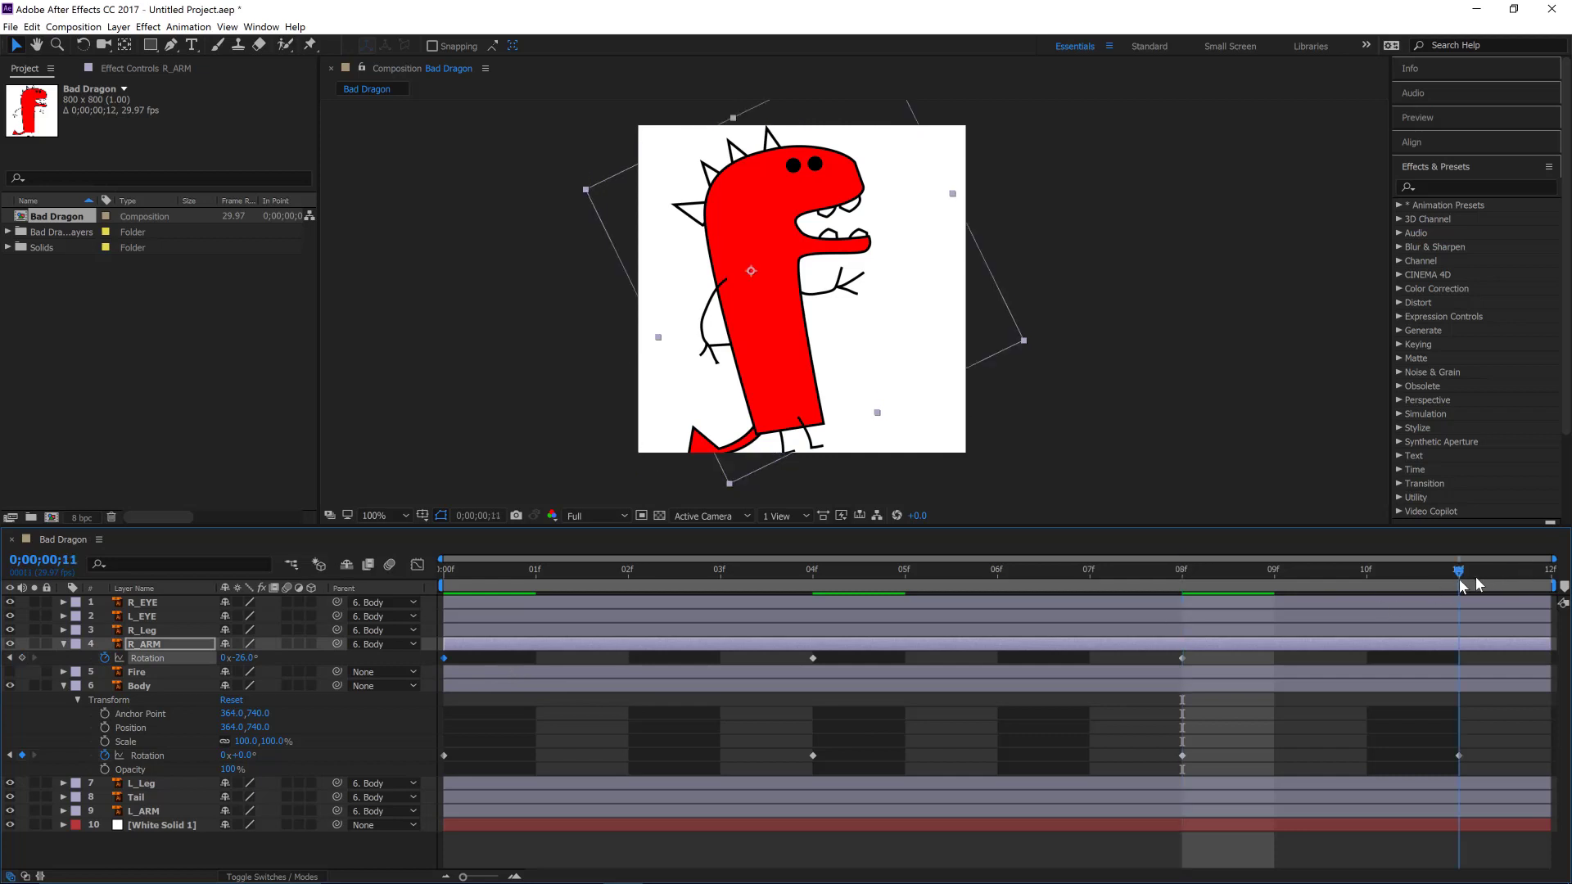
pyautogui.hotkey('ctrl', 'v')
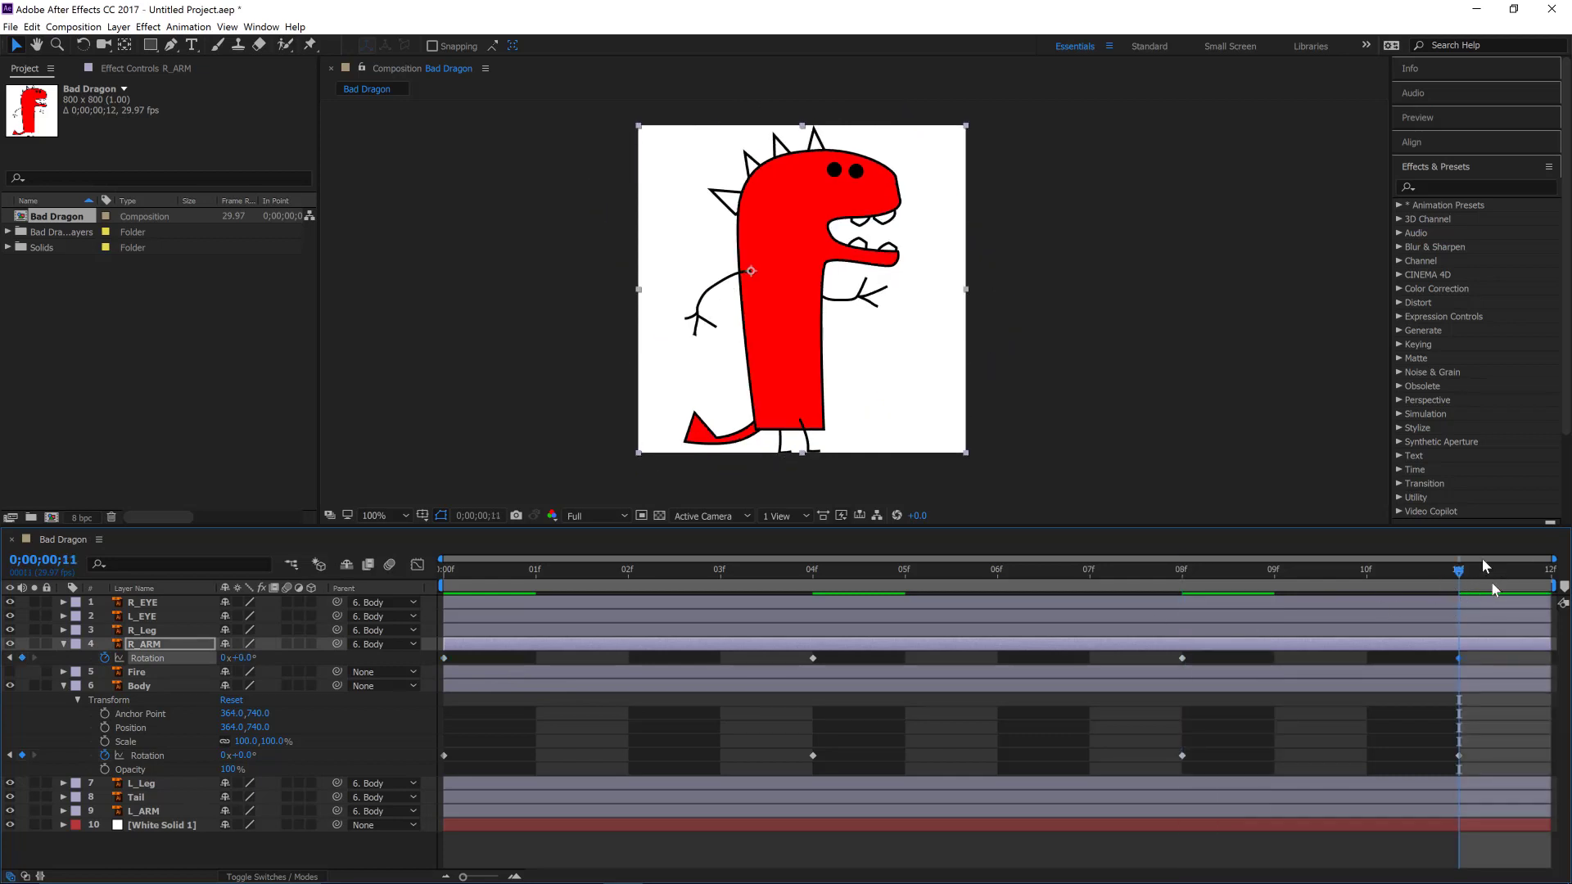
pyautogui.press('space')
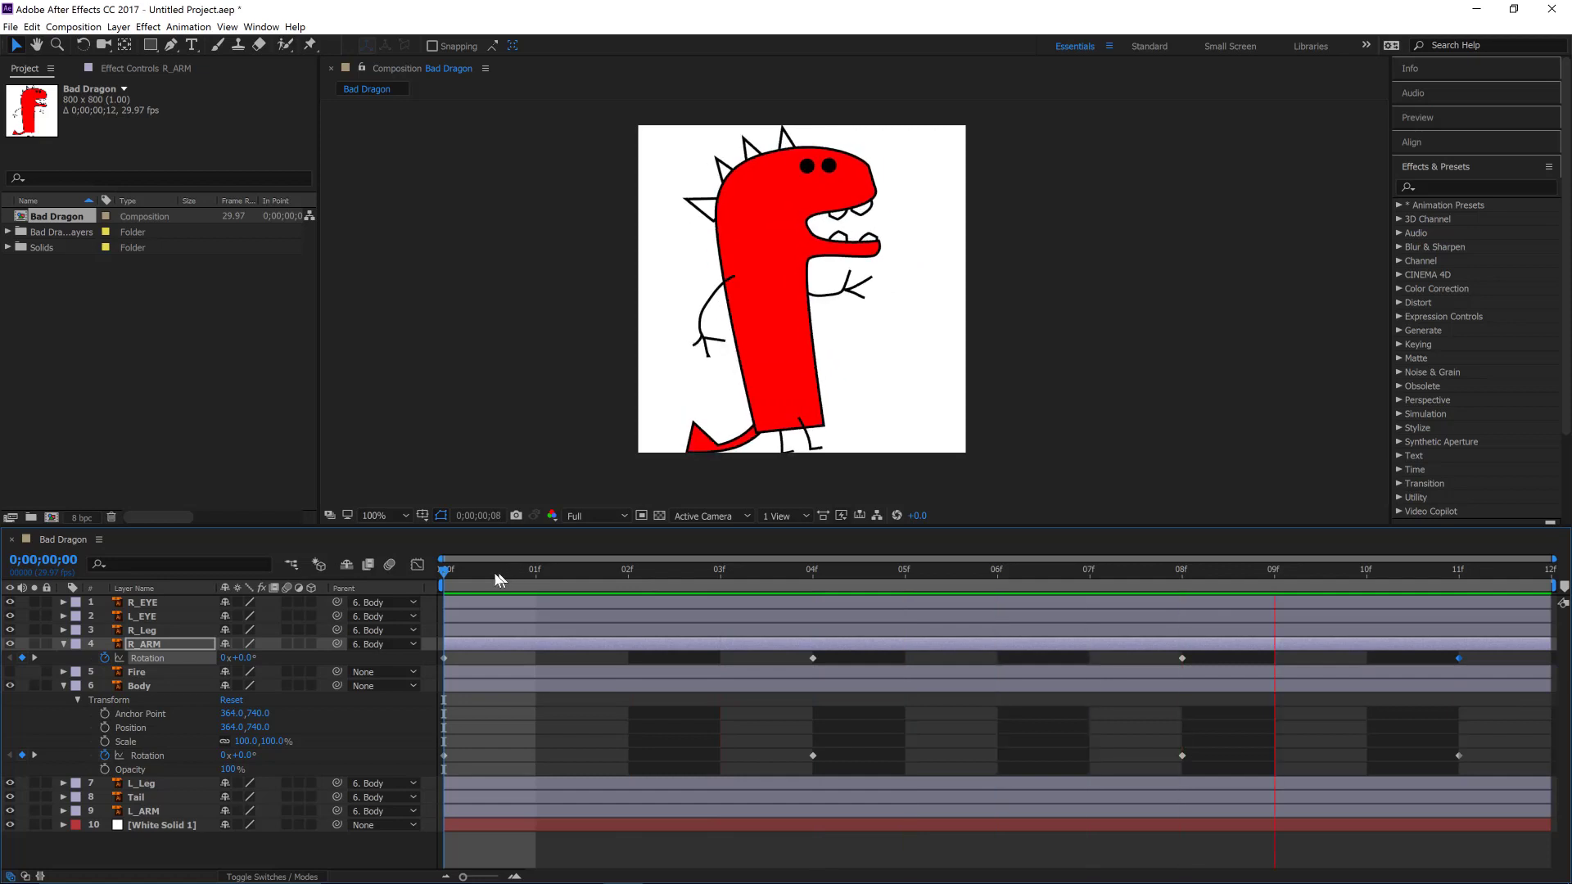
pyautogui.press('space')
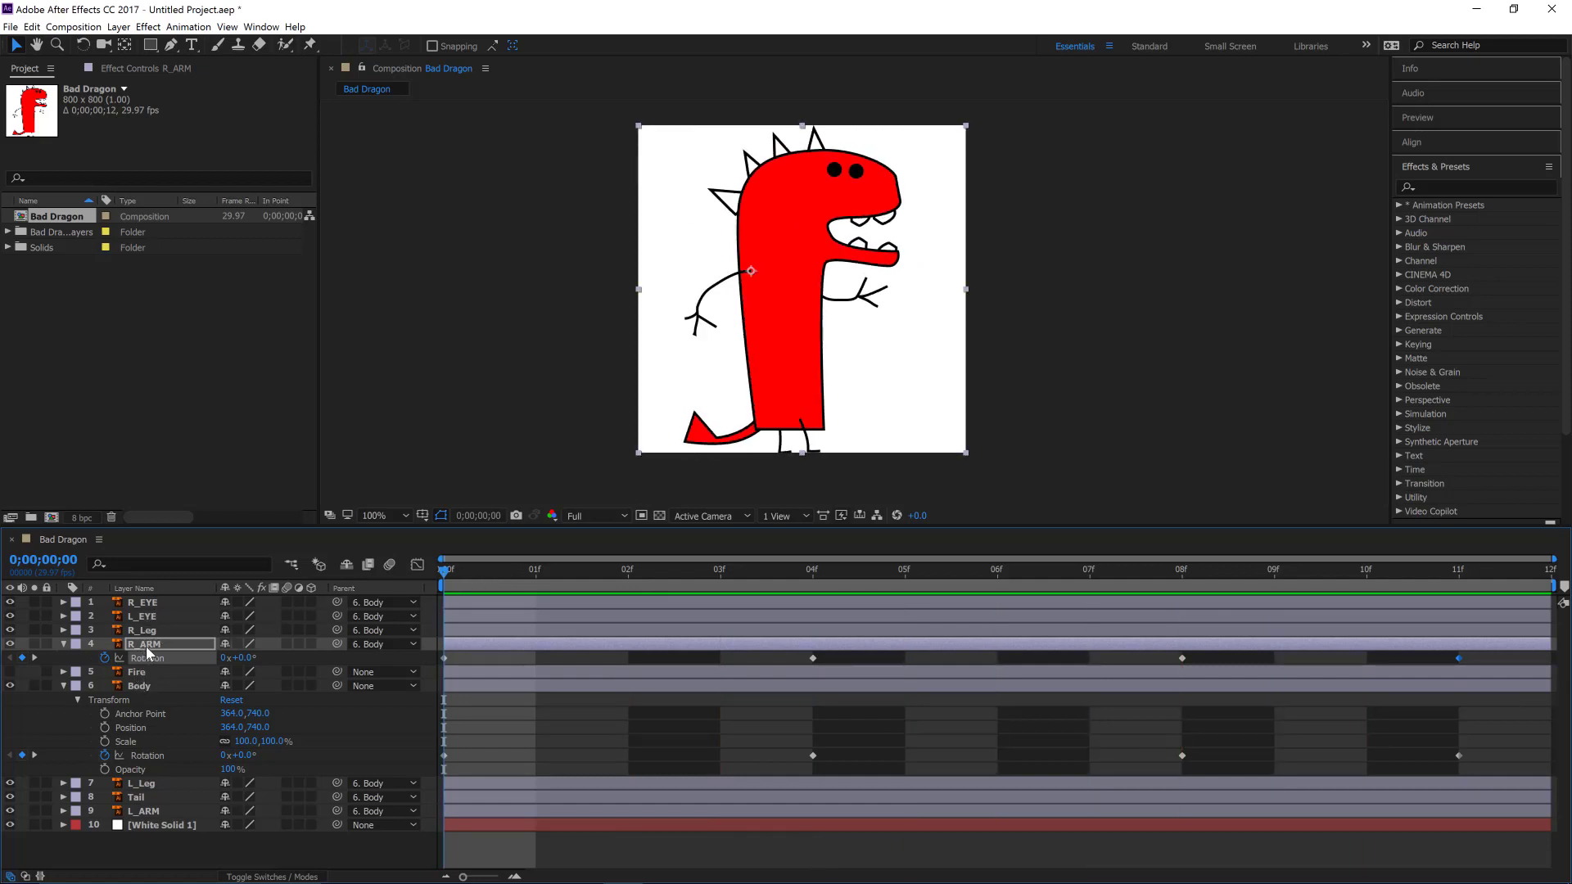
# Step: Keyframe the L_ARM layer's rotation at 0° on frame 0, -27° on frame 4 and 38° on frame 8
pyautogui.click(137, 812)
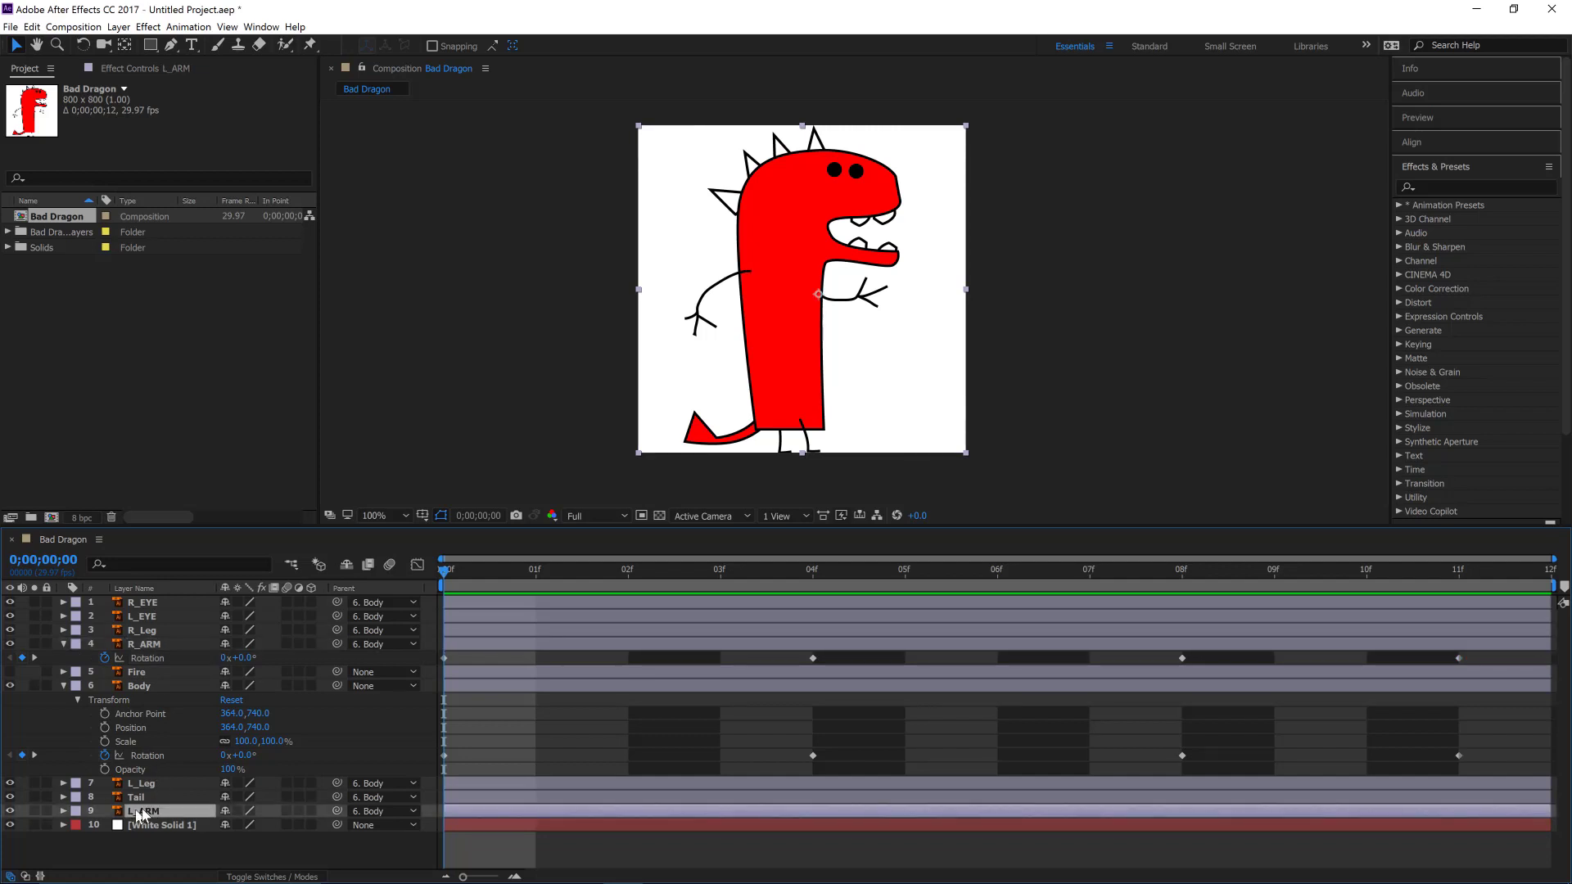
pyautogui.press('r')
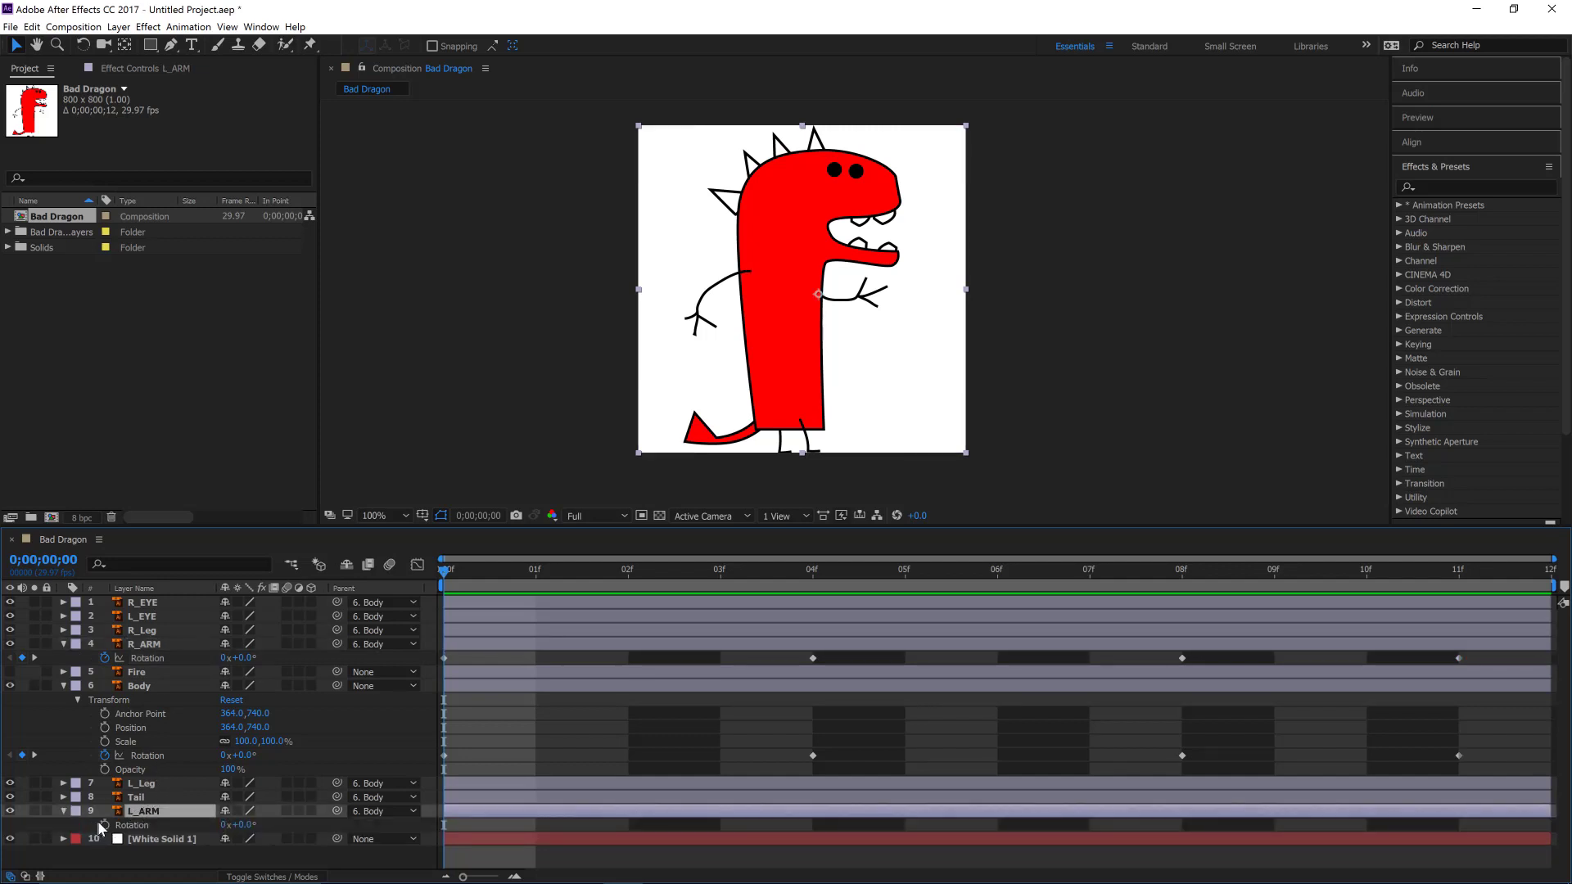
pyautogui.click(105, 825)
pyautogui.moveTo(494, 577); pyautogui.dragTo(809, 581)
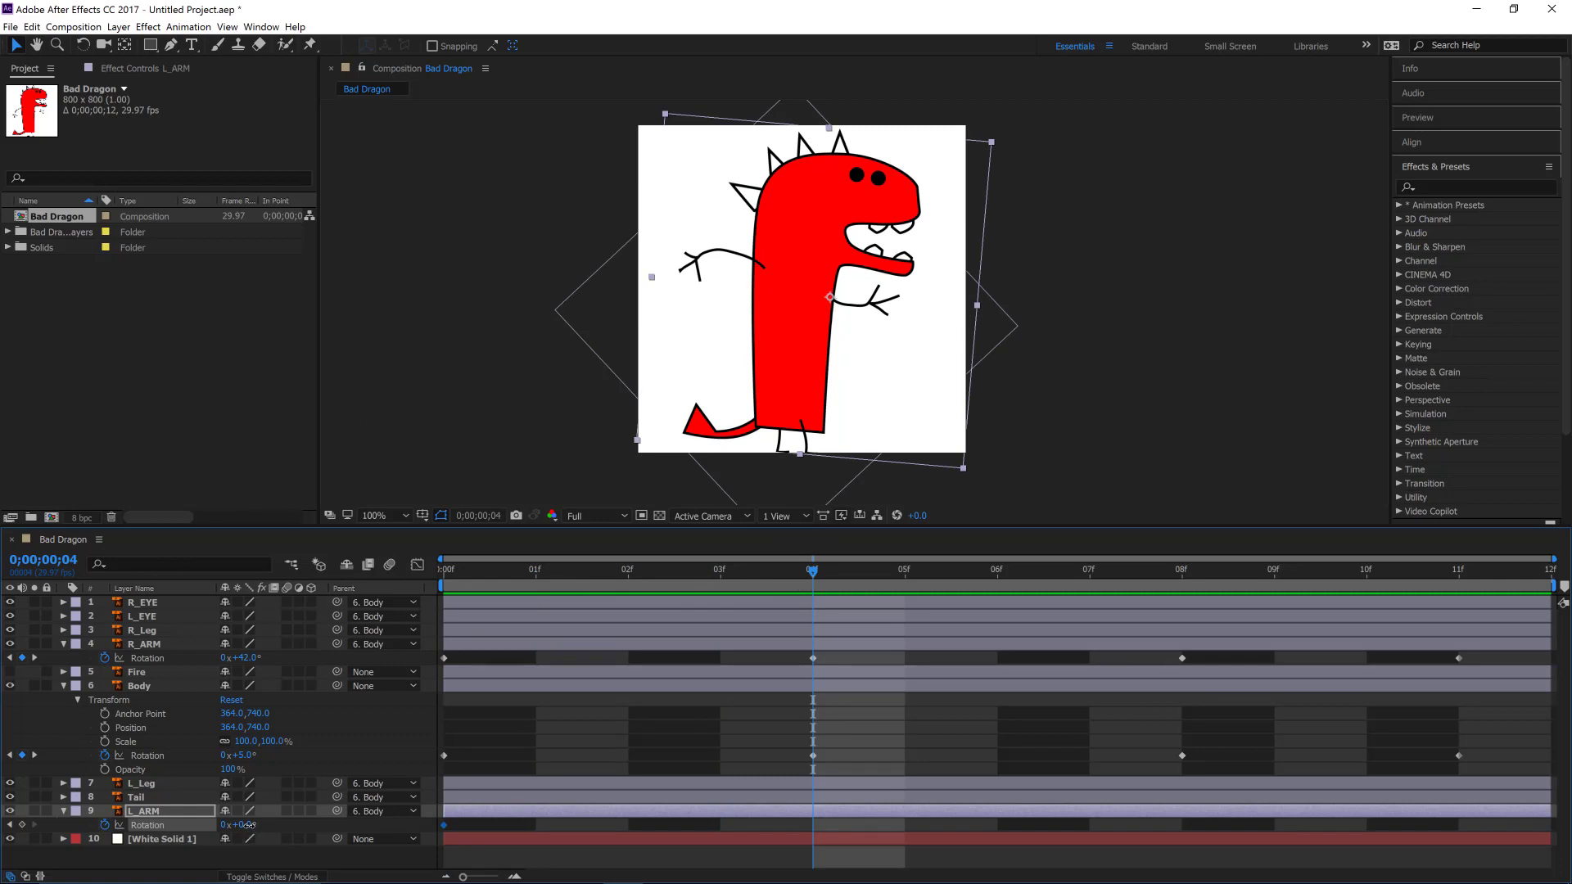
pyautogui.moveTo(250, 825)
pyautogui.mouseDown()
pyautogui.moveTo(275, 832)
pyautogui.moveTo(251, 849)
pyautogui.mouseUp()
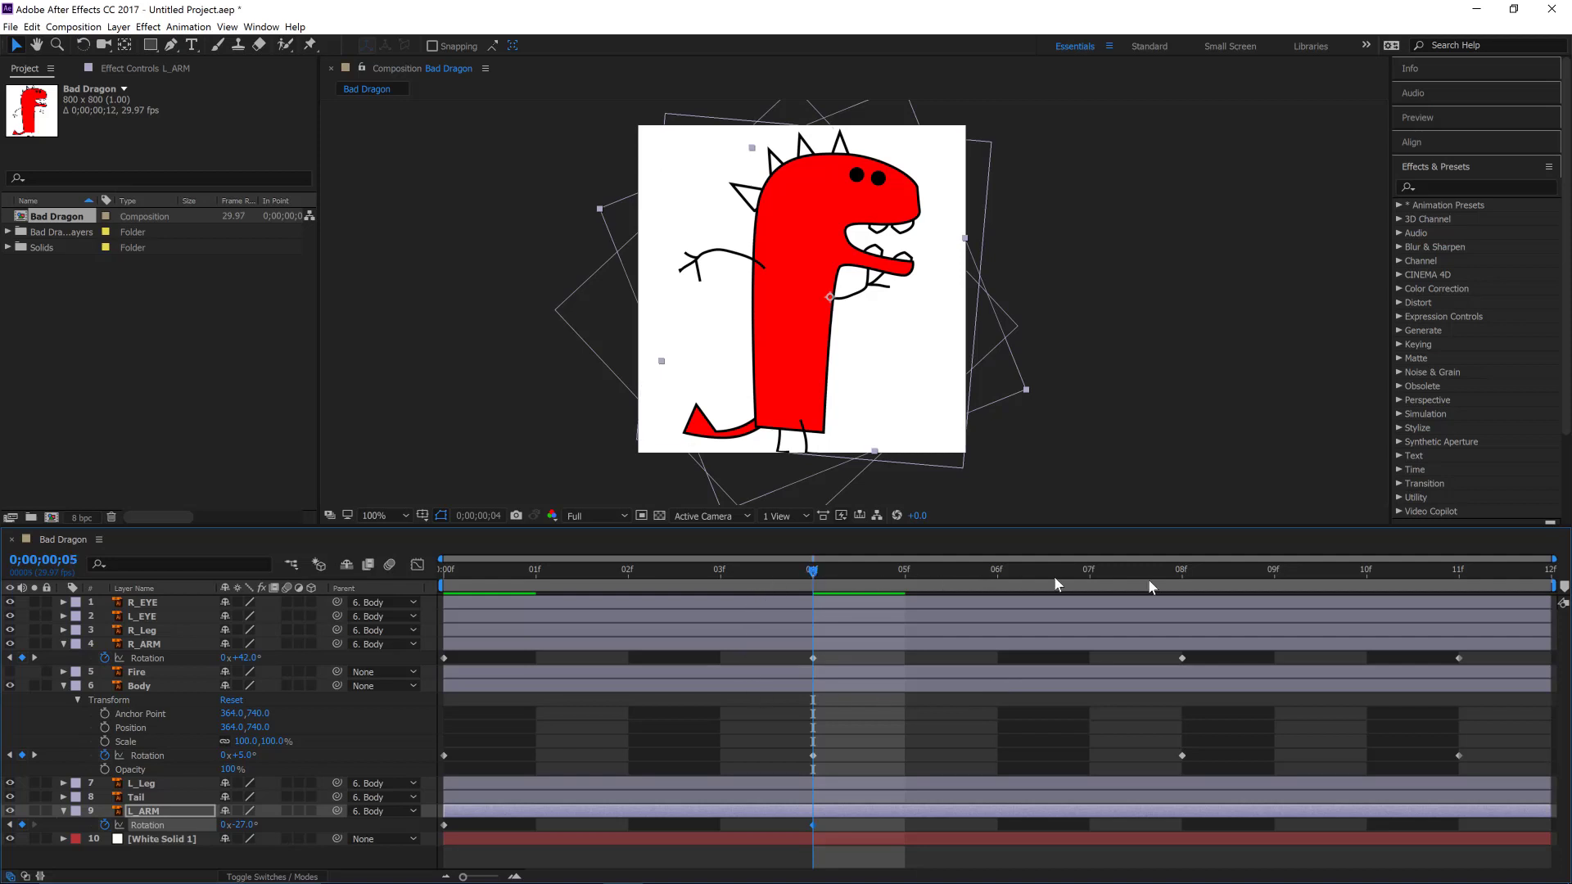
pyautogui.click(1181, 579)
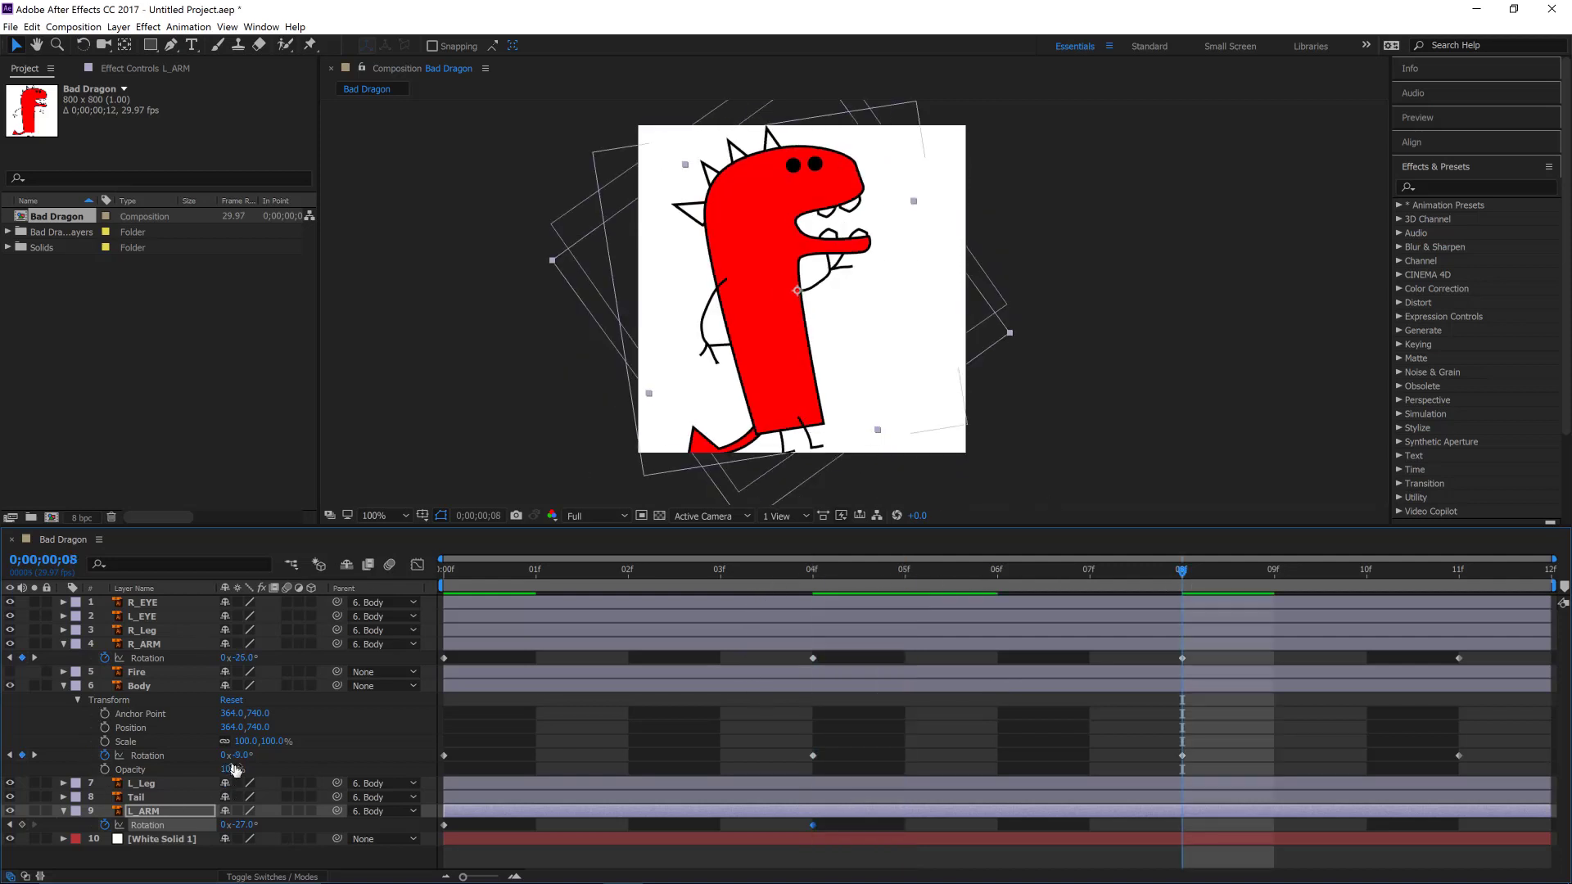
pyautogui.moveTo(239, 760); pyautogui.dragTo(258, 704)
pyautogui.hotkey('ctrl', 'z')
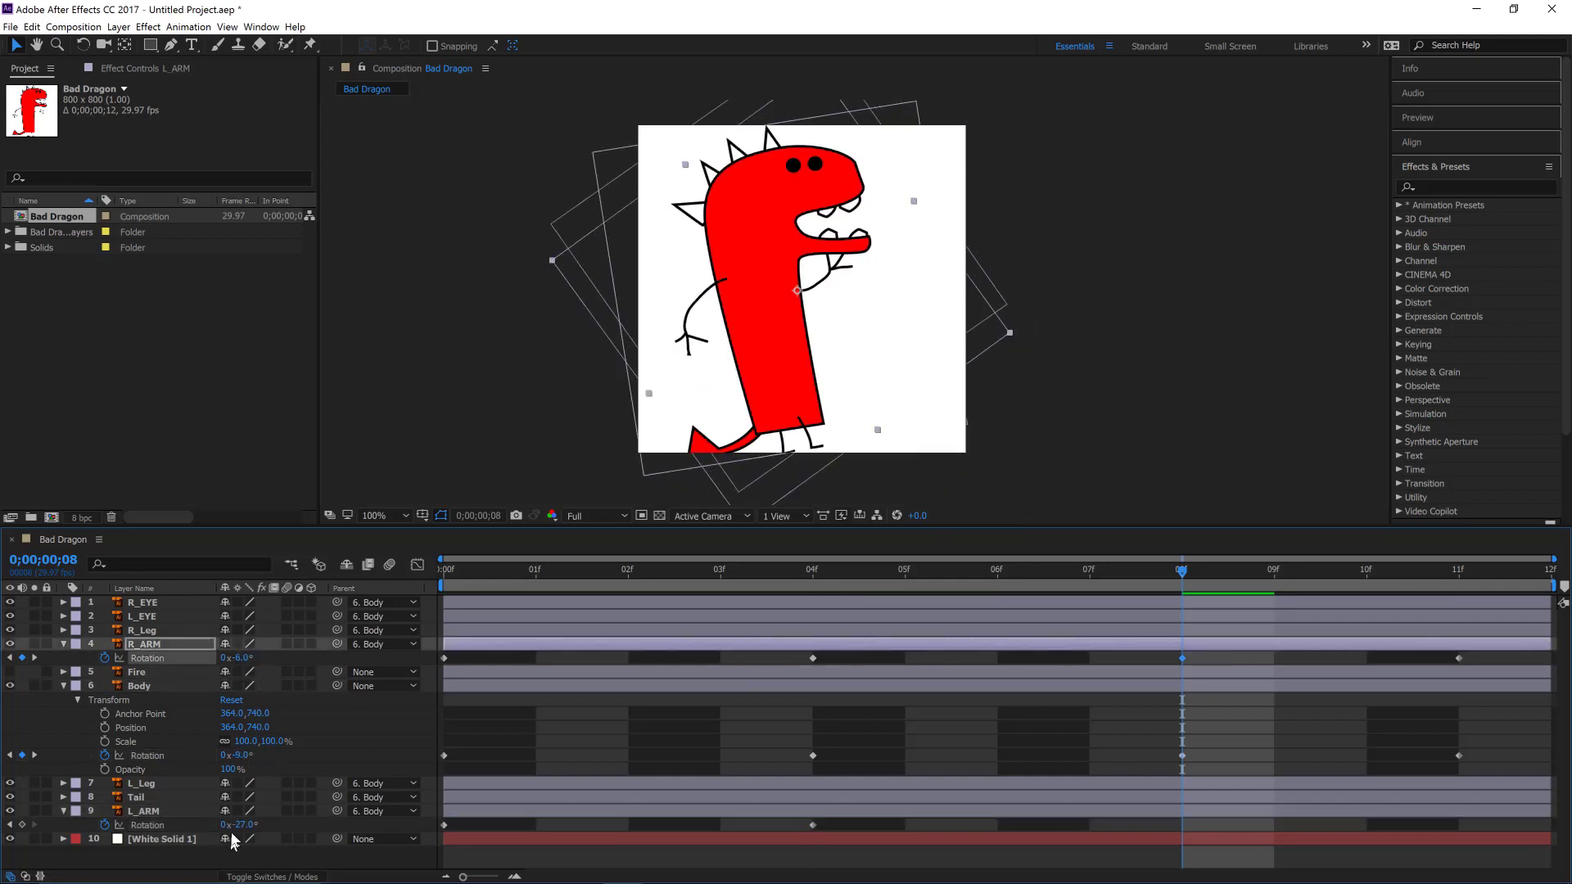
pyautogui.moveTo(238, 826); pyautogui.dragTo(309, 836)
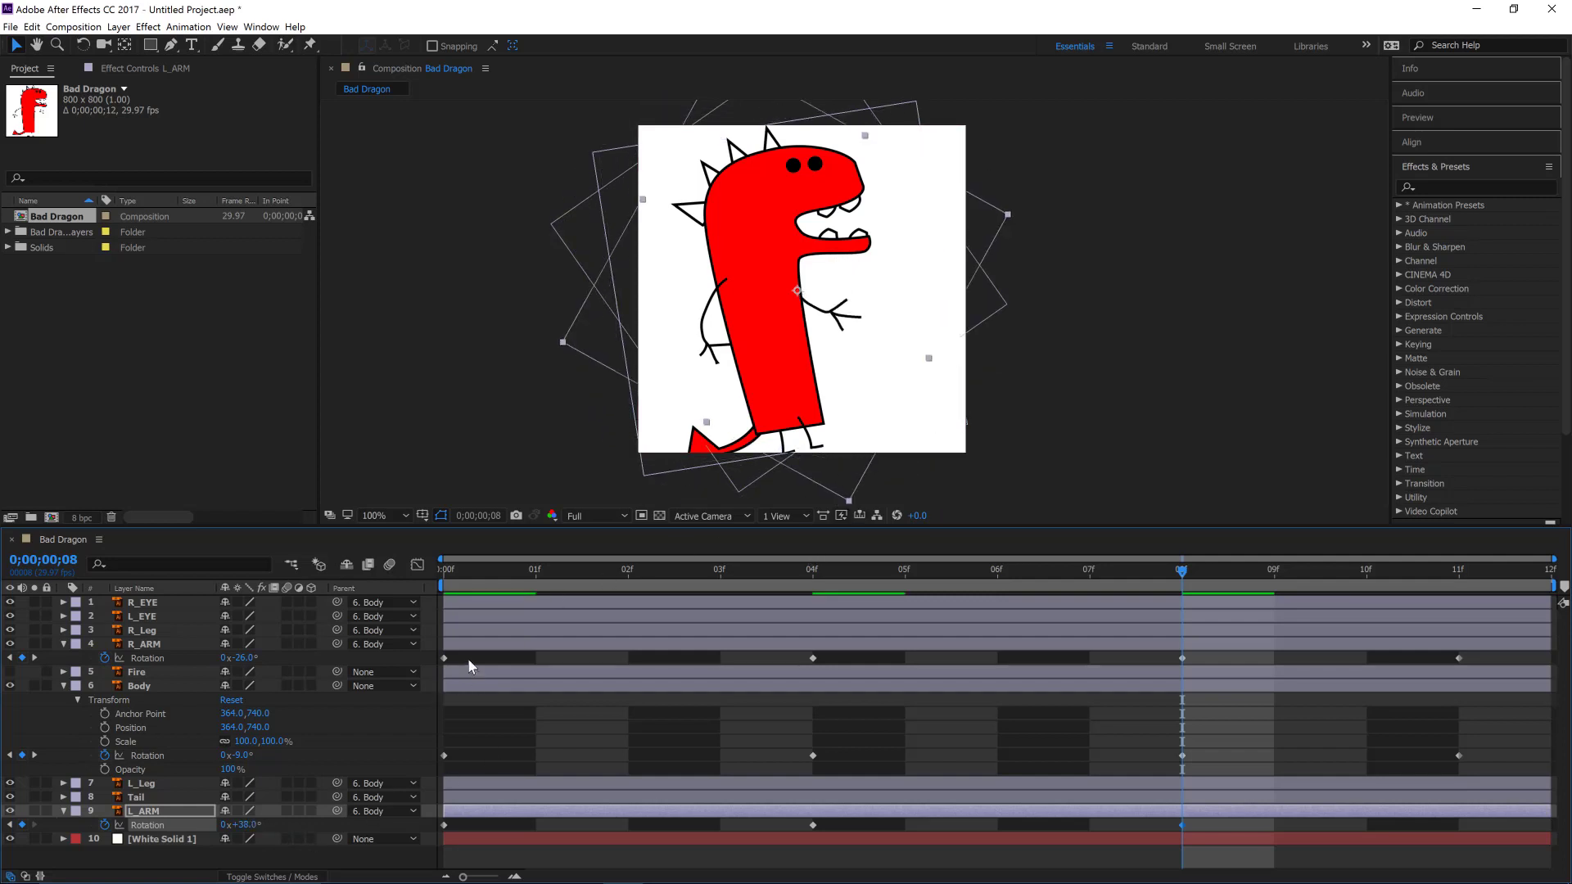
# Step: Copy the L_ARM layer's frame 0 rotation keyframe to frame 11
pyautogui.click(444, 659)
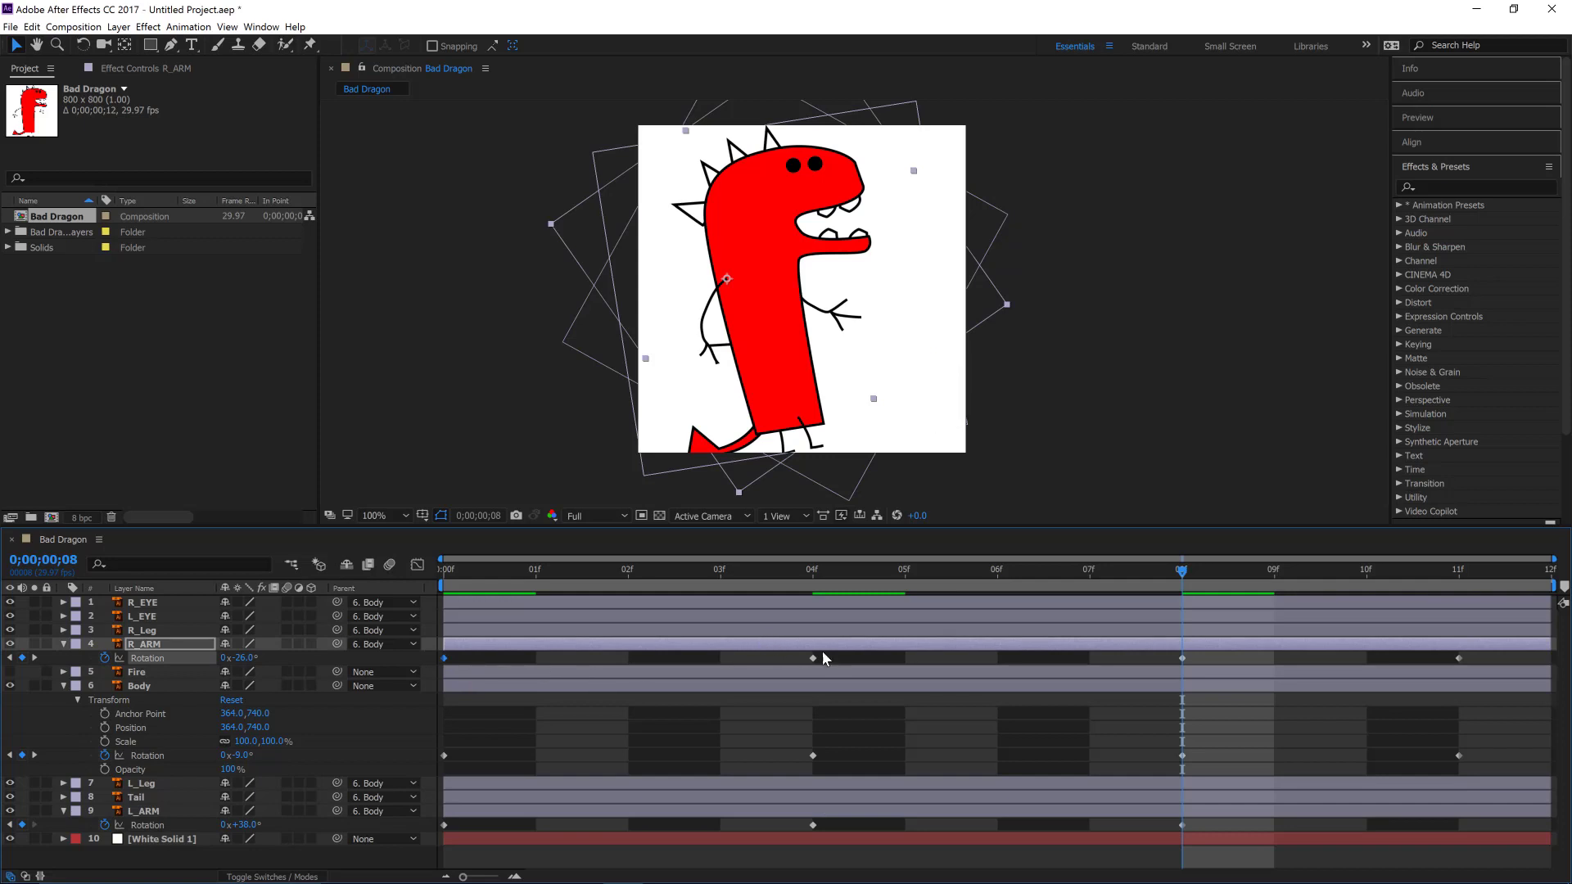
pyautogui.click(446, 824)
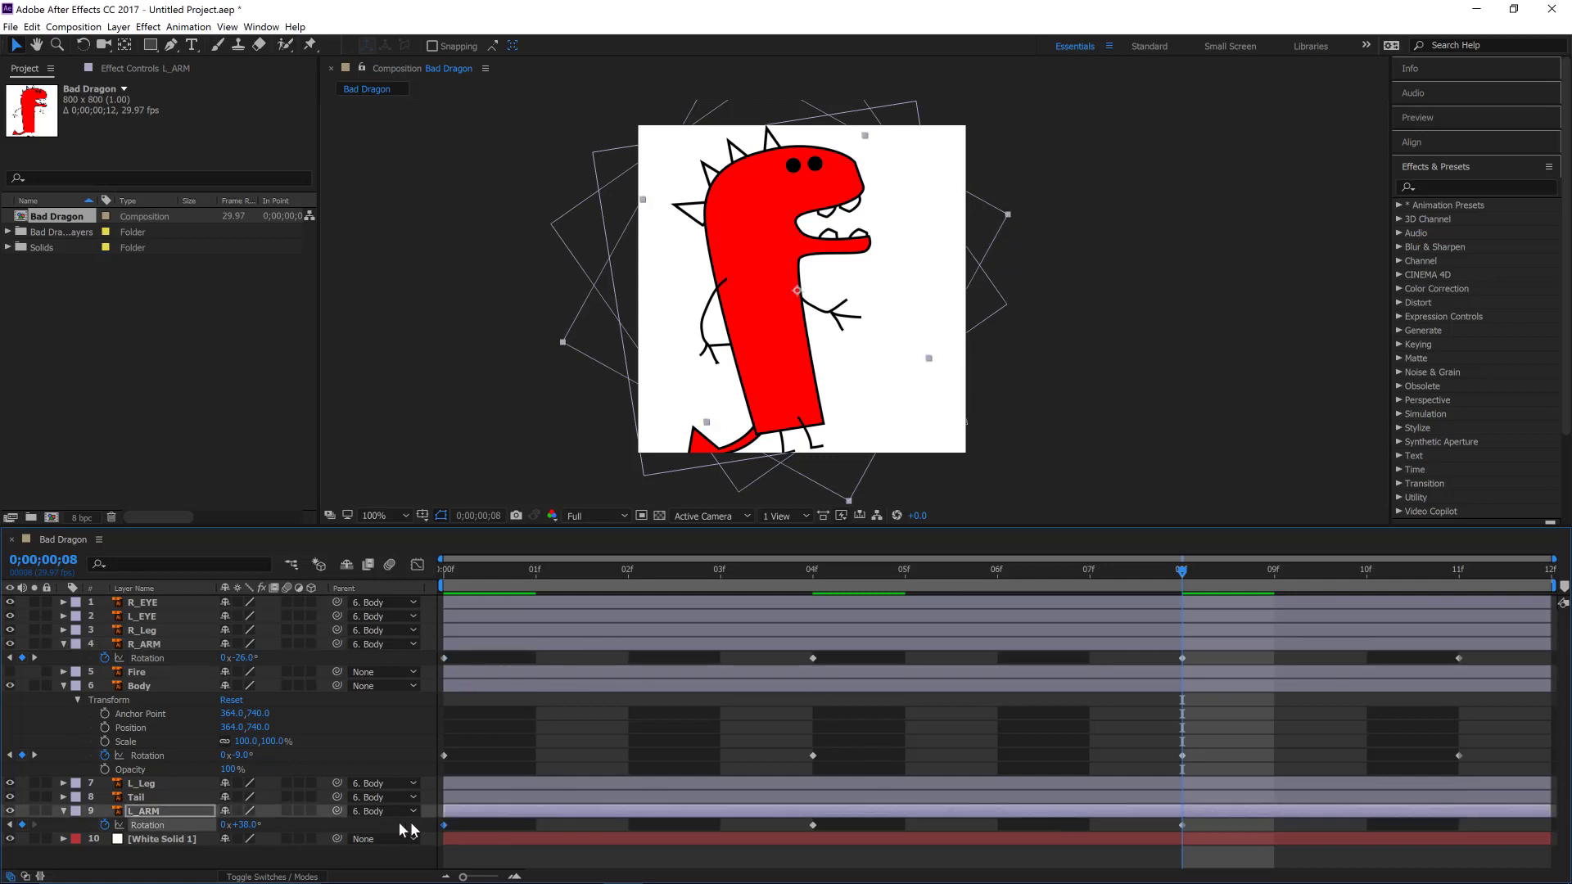
pyautogui.click(1450, 573)
pyautogui.hotkey('ctrl', 'v')
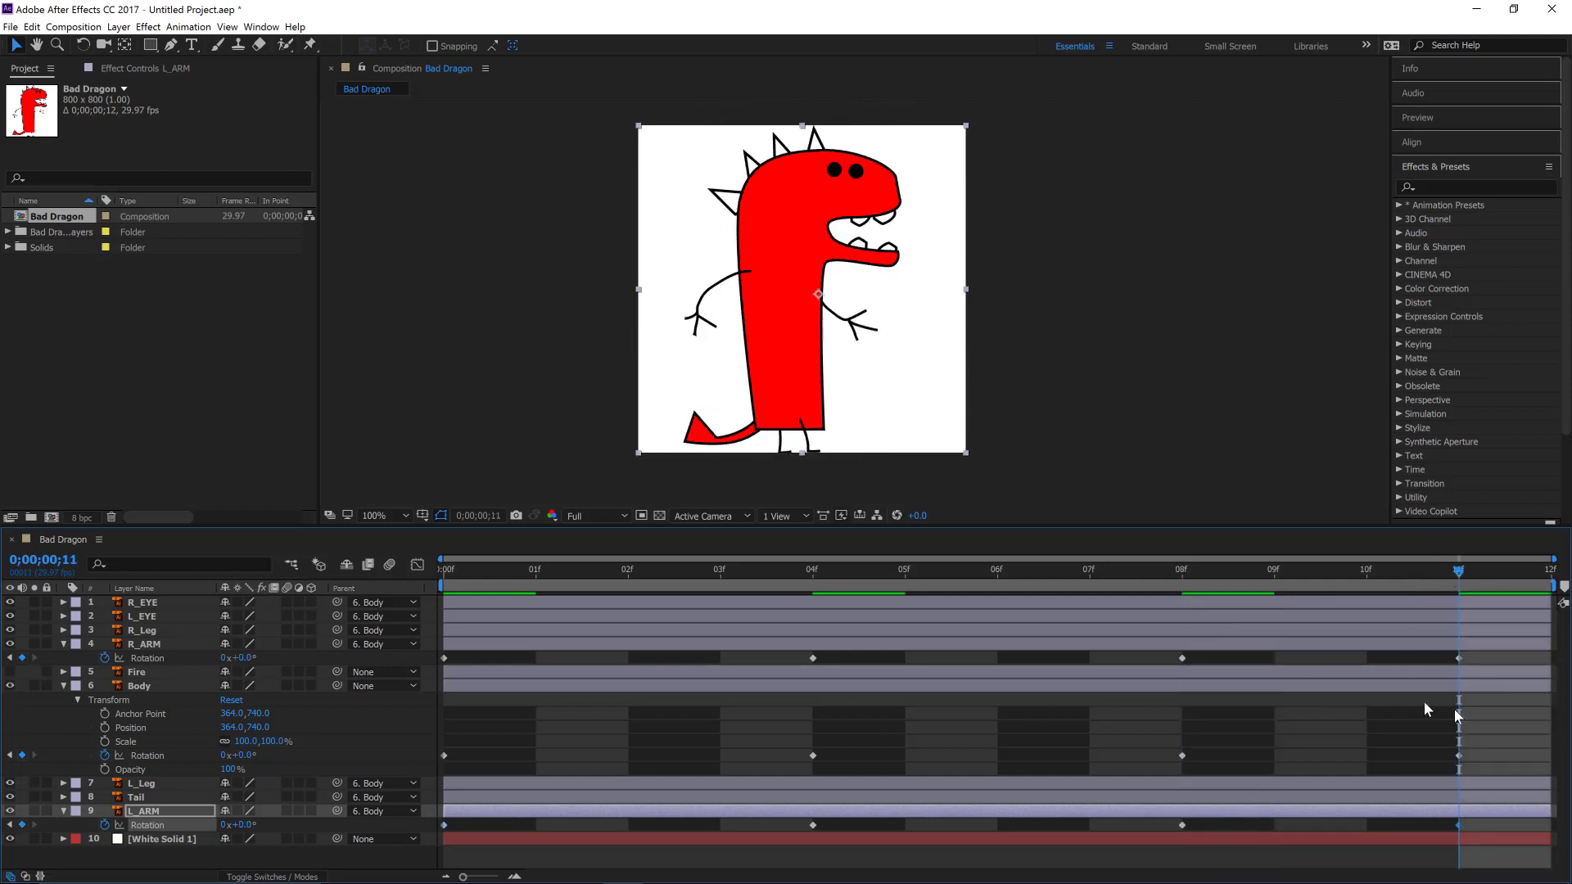
# Step: Preview the body and both arms moving together from frame 0
pyautogui.moveTo(1458, 571); pyautogui.dragTo(446, 582)
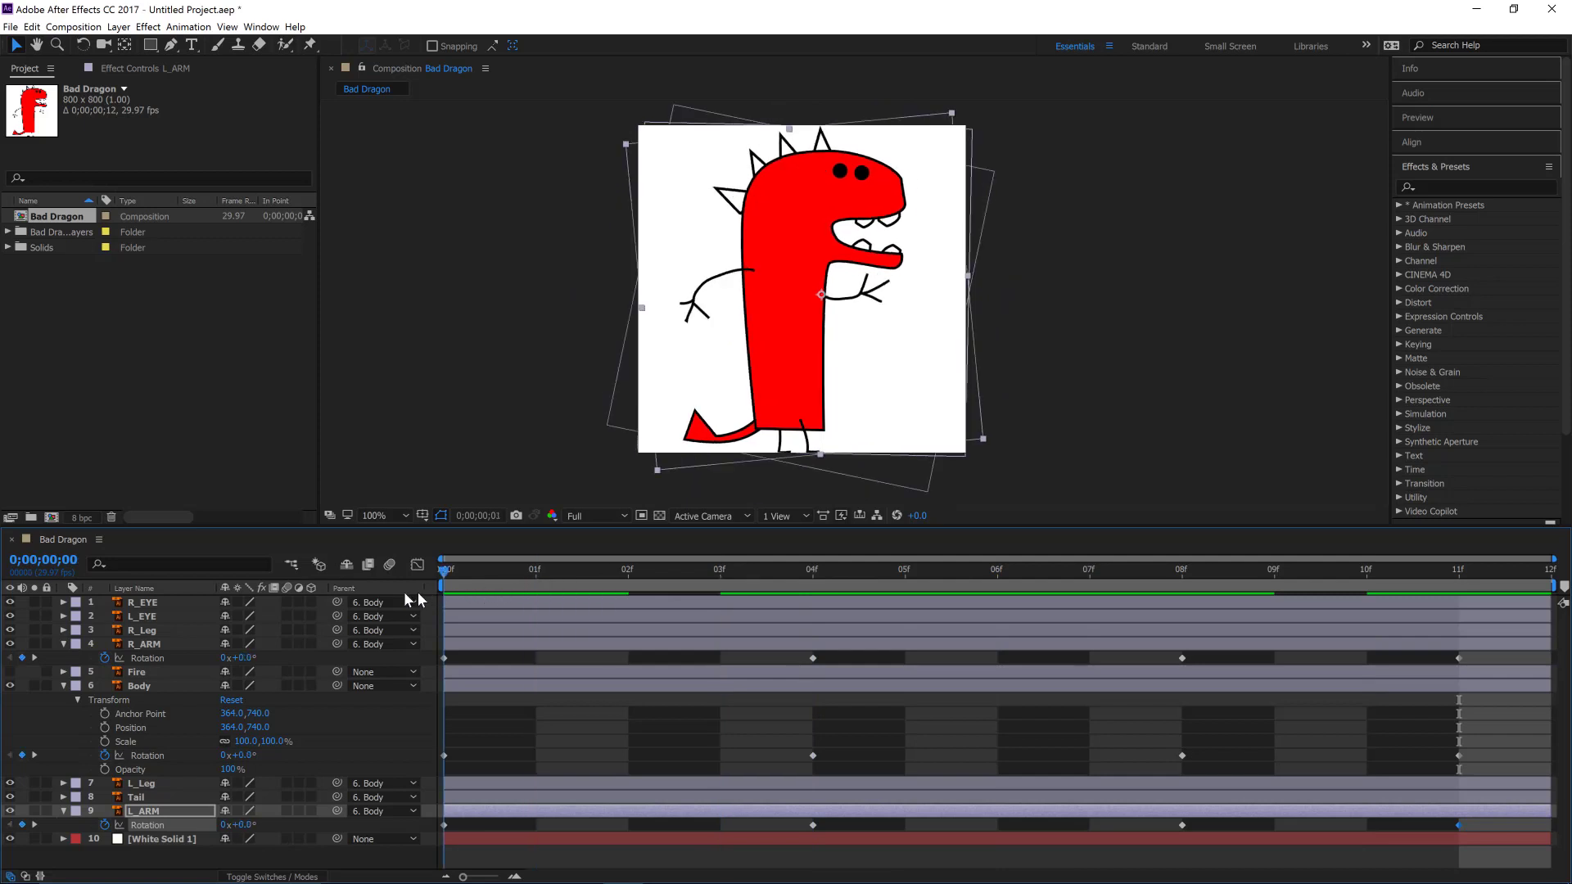
pyautogui.press('space')
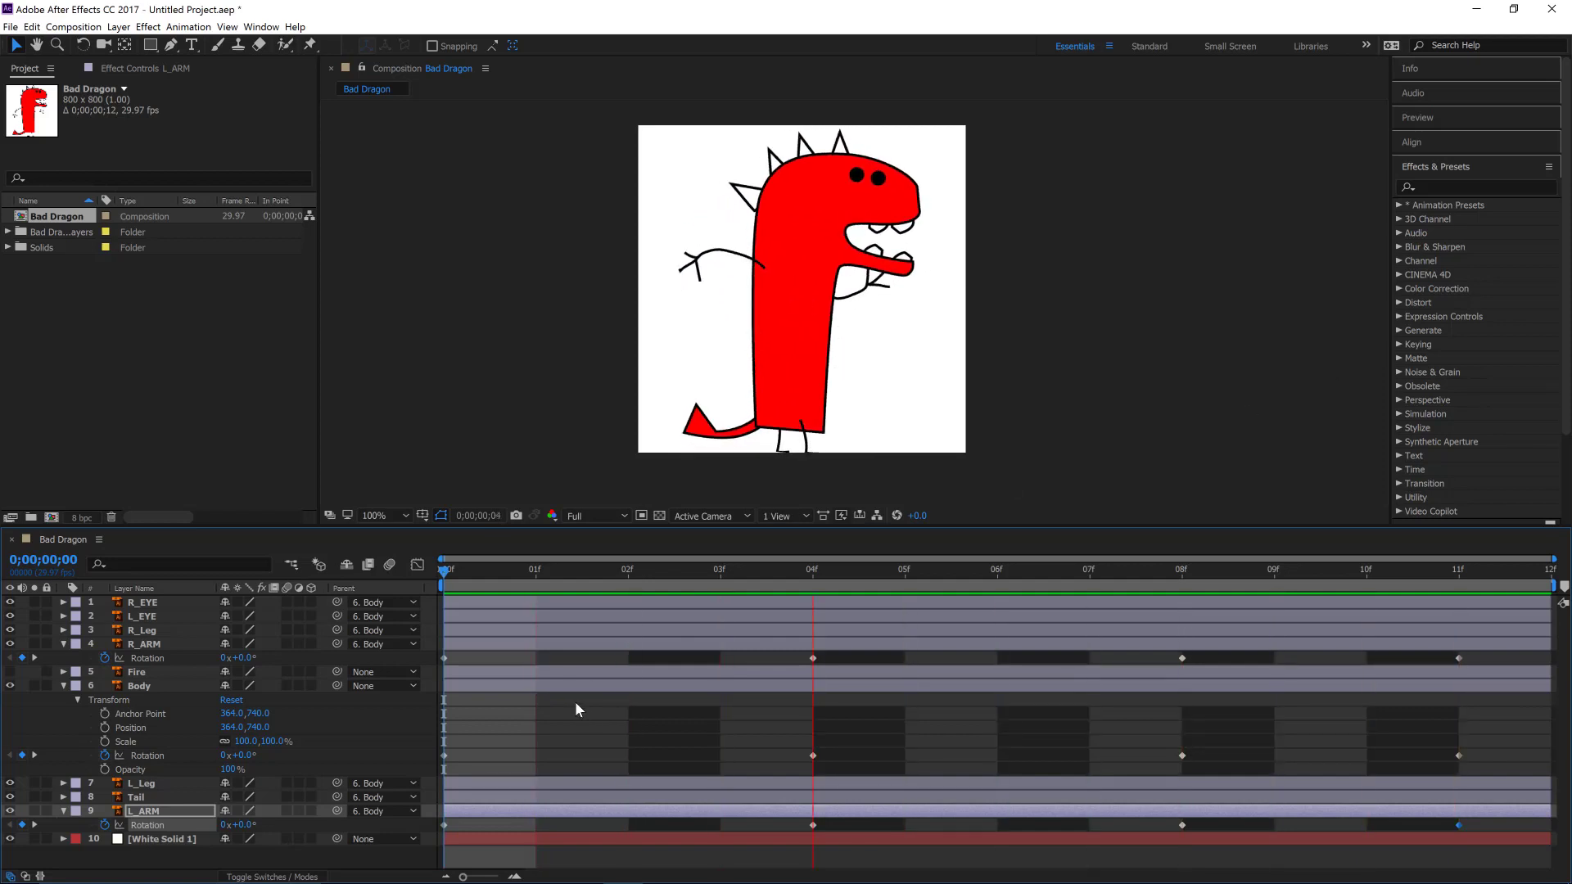
pyautogui.press('space')
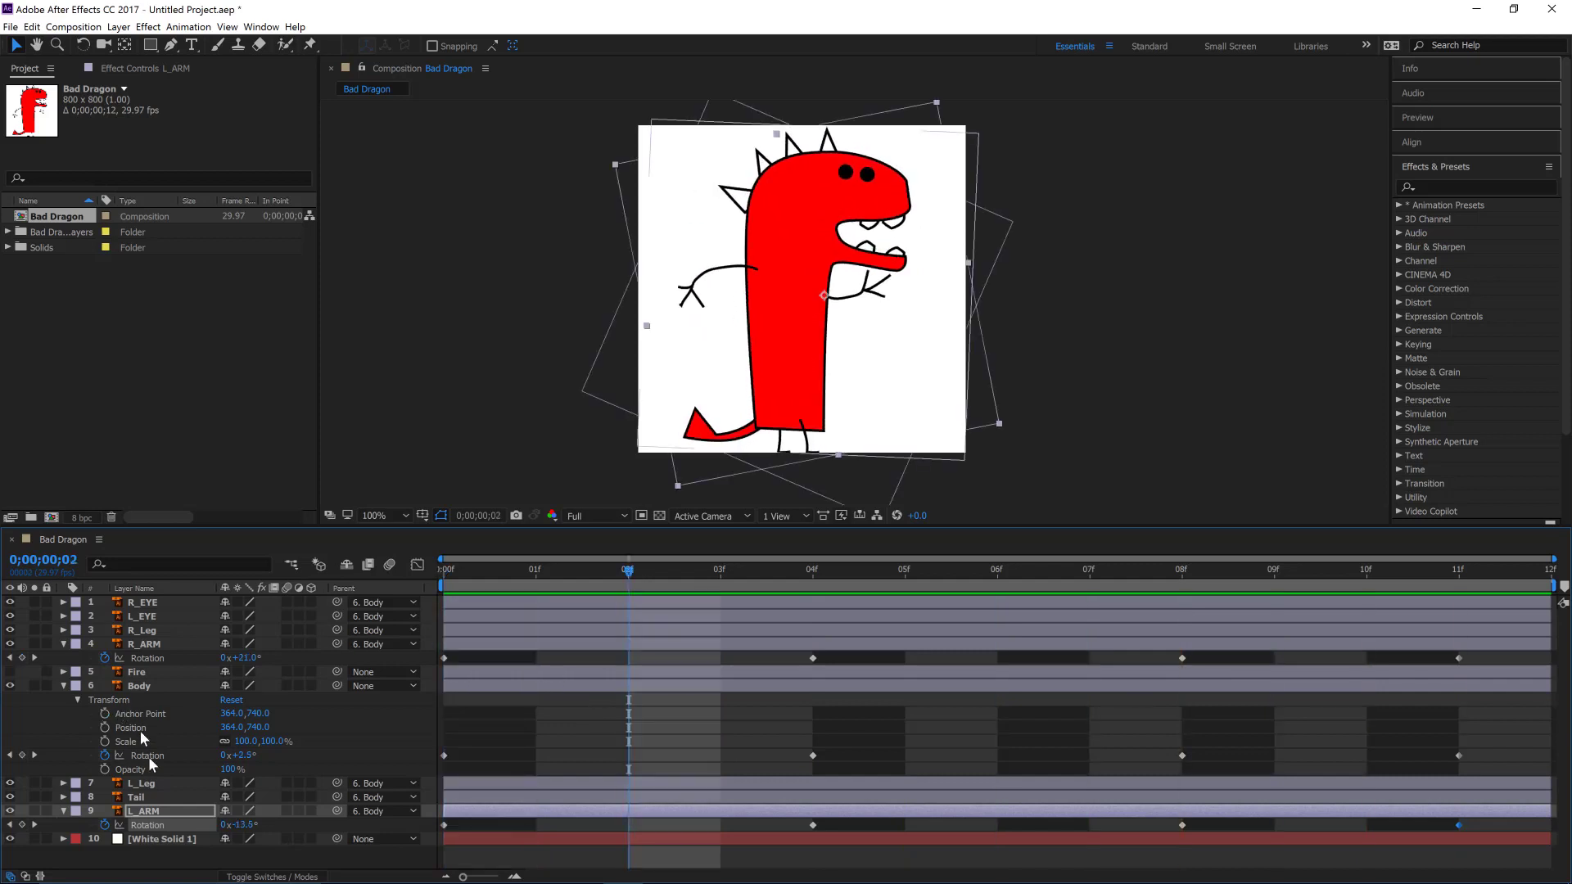
# Step: Collapse the body and arm layers' properties and start rotation keyframes on the Tail layer at 0° on frame 0
pyautogui.click(64, 646)
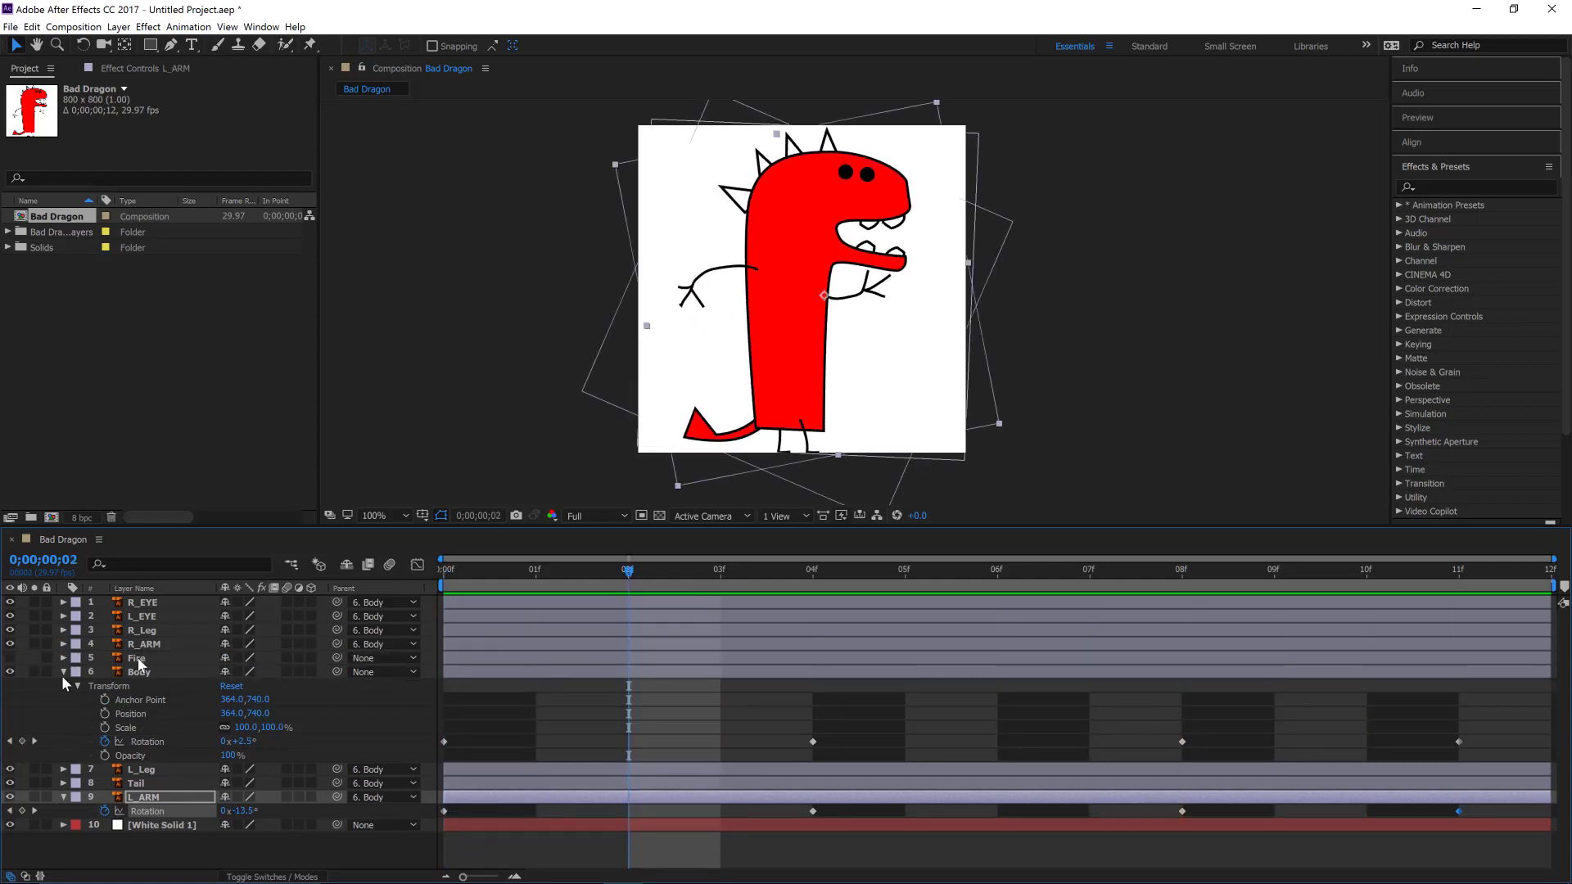
pyautogui.click(64, 798)
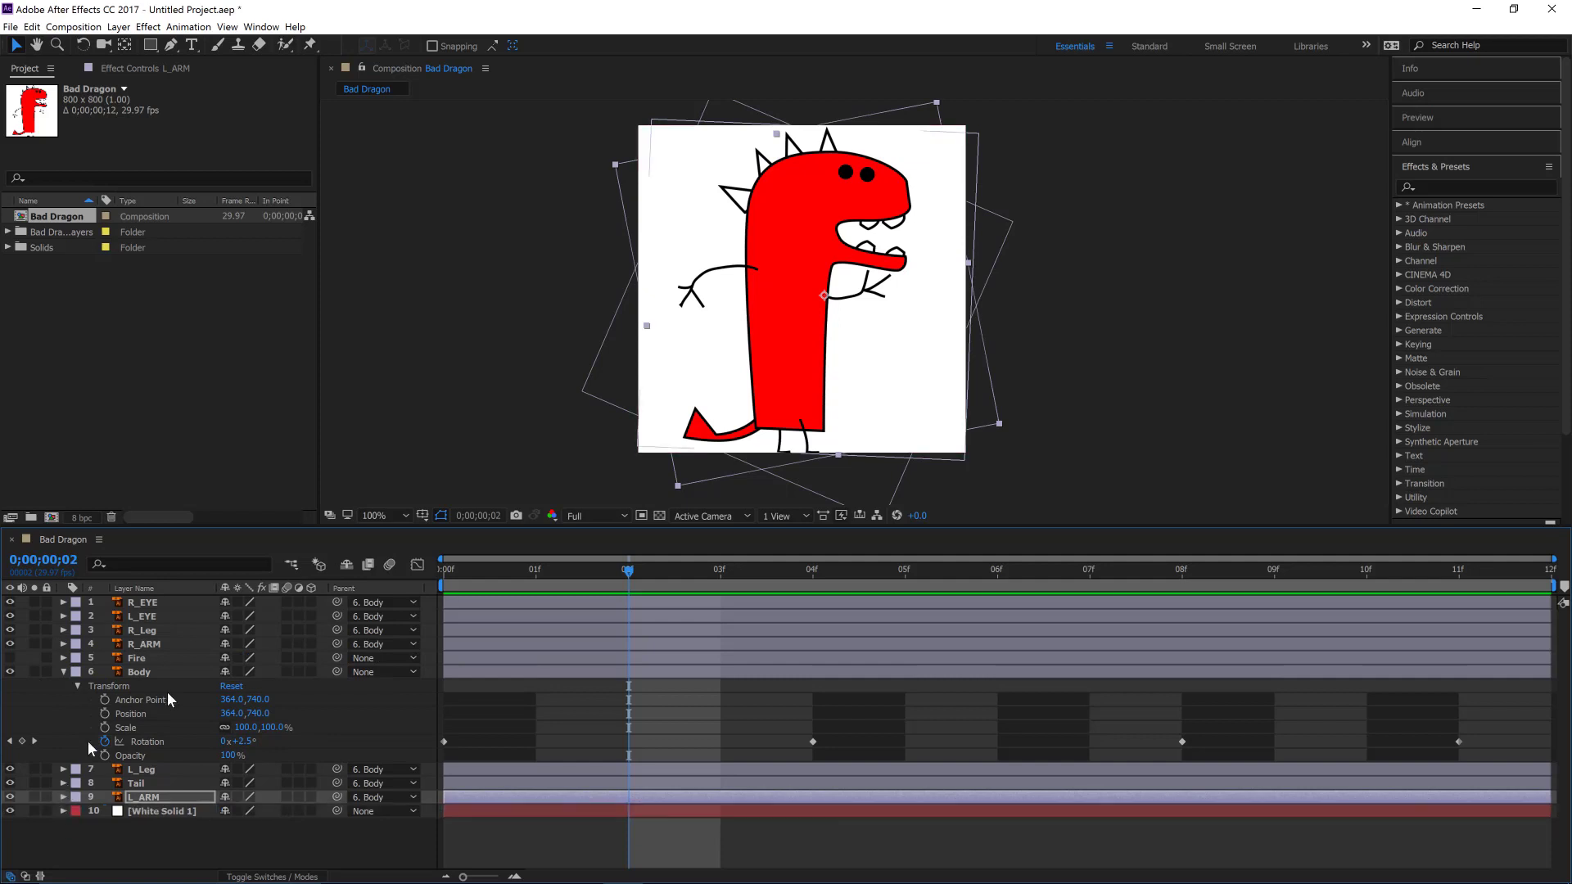
pyautogui.click(64, 673)
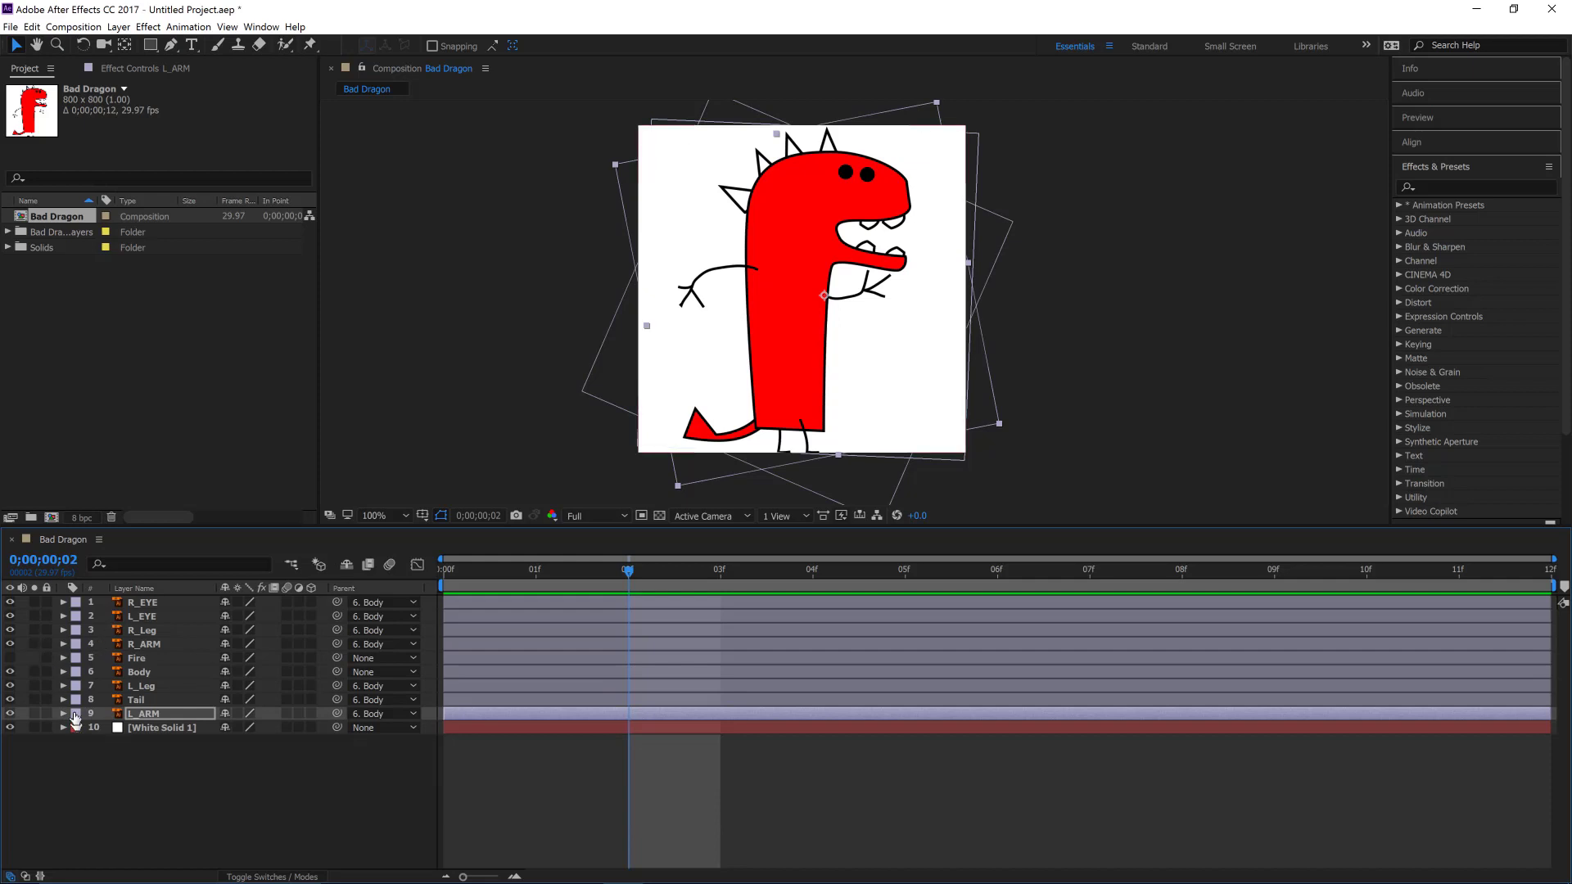
pyautogui.click(64, 700)
pyautogui.moveTo(529, 573); pyautogui.dragTo(378, 585)
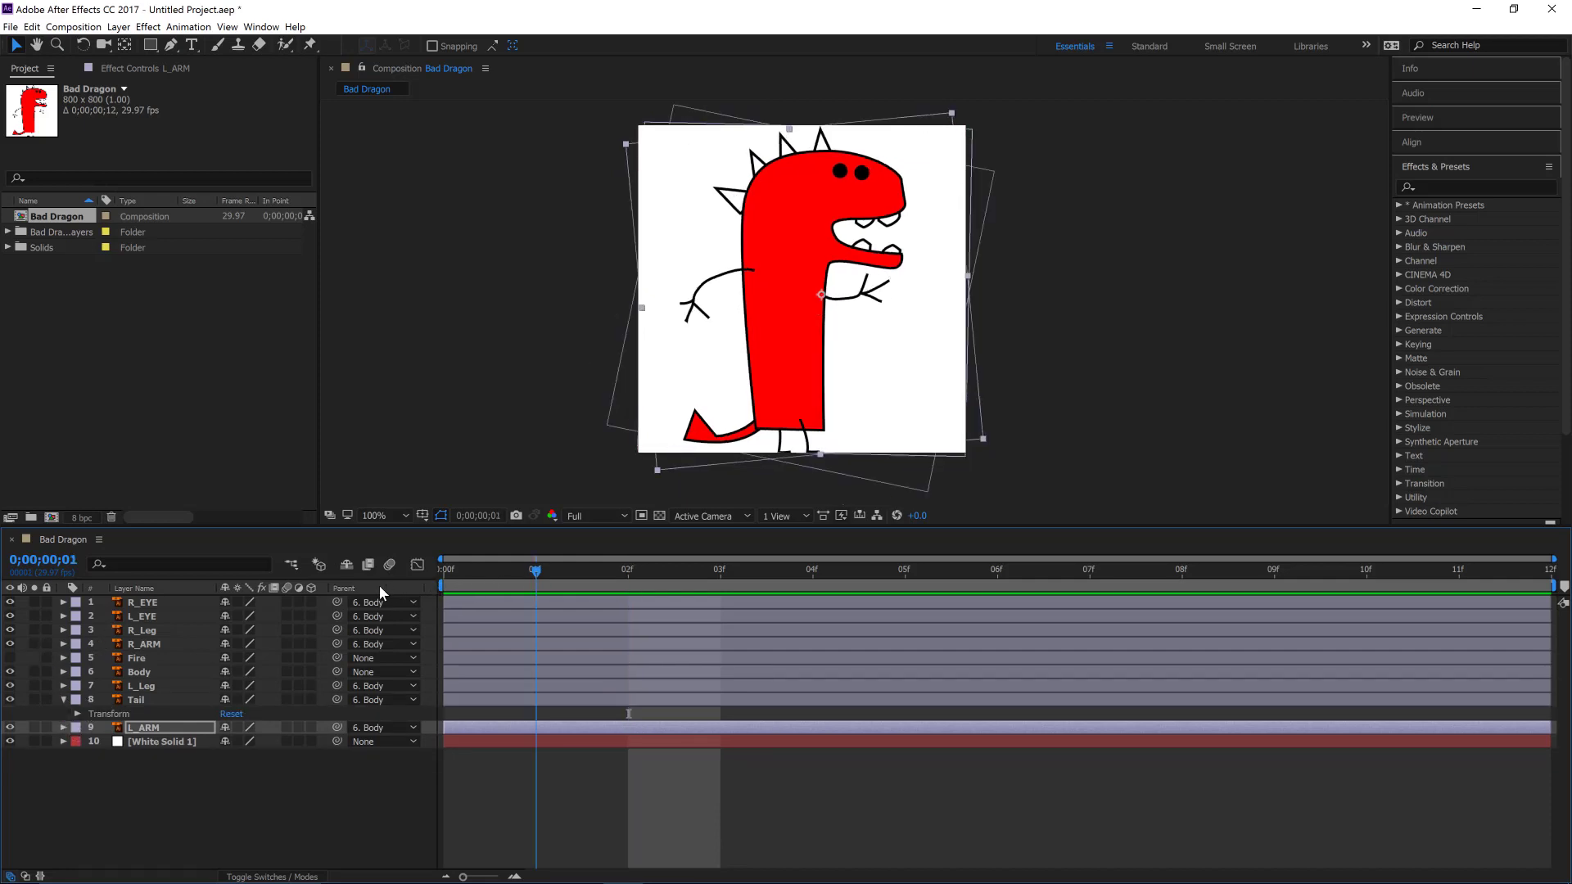
pyautogui.click(78, 714)
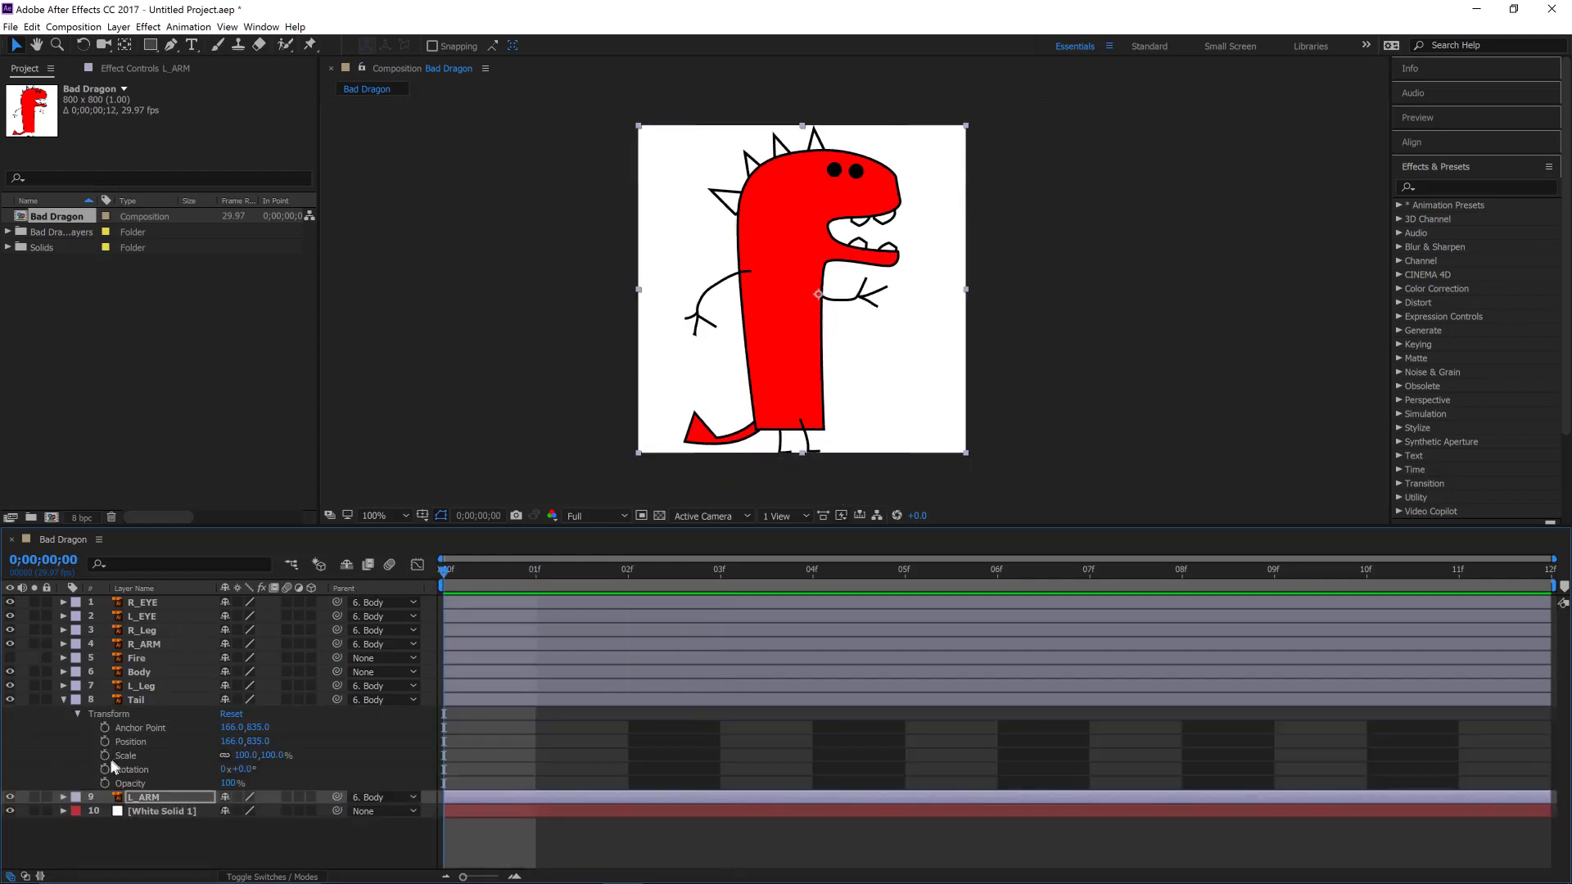
pyautogui.click(105, 770)
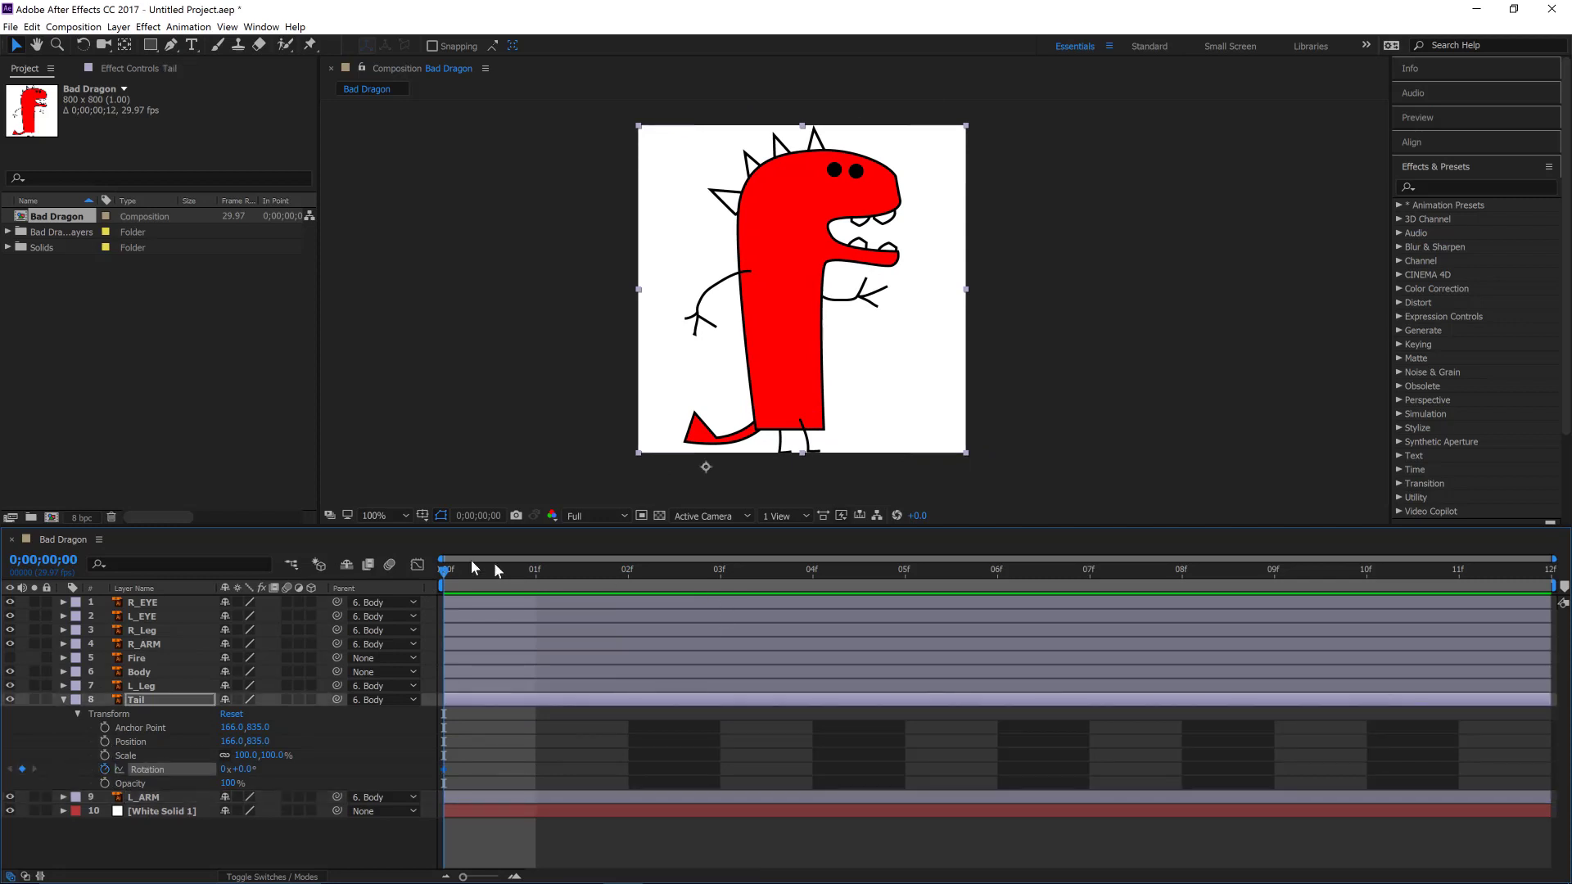
# Step: Try a -50° rotation on the Tail layer at frame 4 and undo it
pyautogui.moveTo(525, 573); pyautogui.dragTo(808, 578)
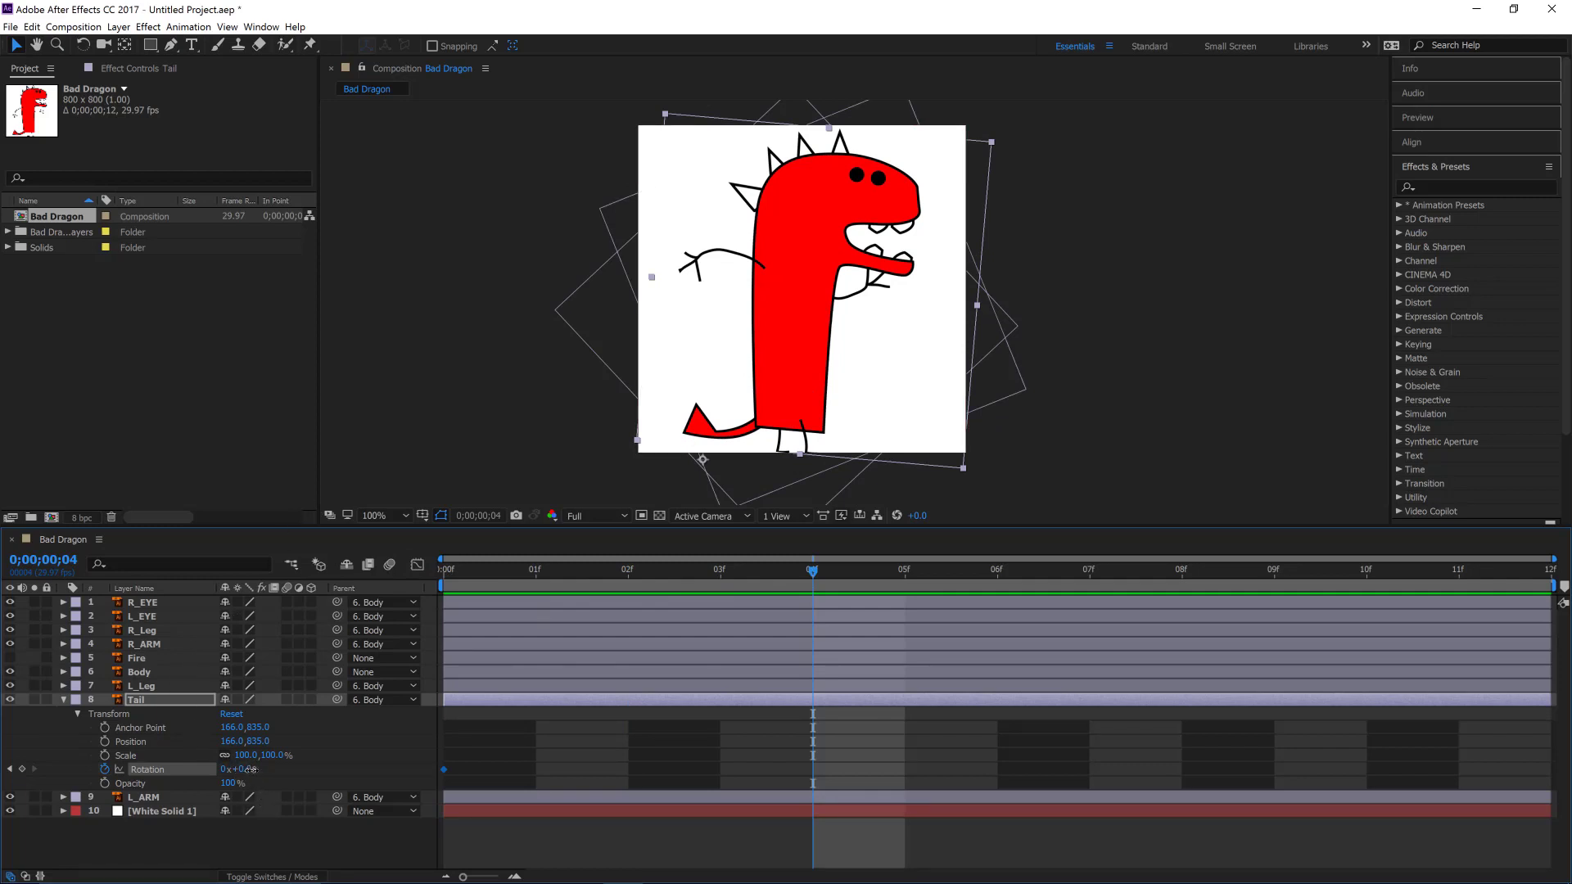
pyautogui.moveTo(250, 769); pyautogui.dragTo(212, 781)
pyautogui.hotkey('ctrl', 'z')
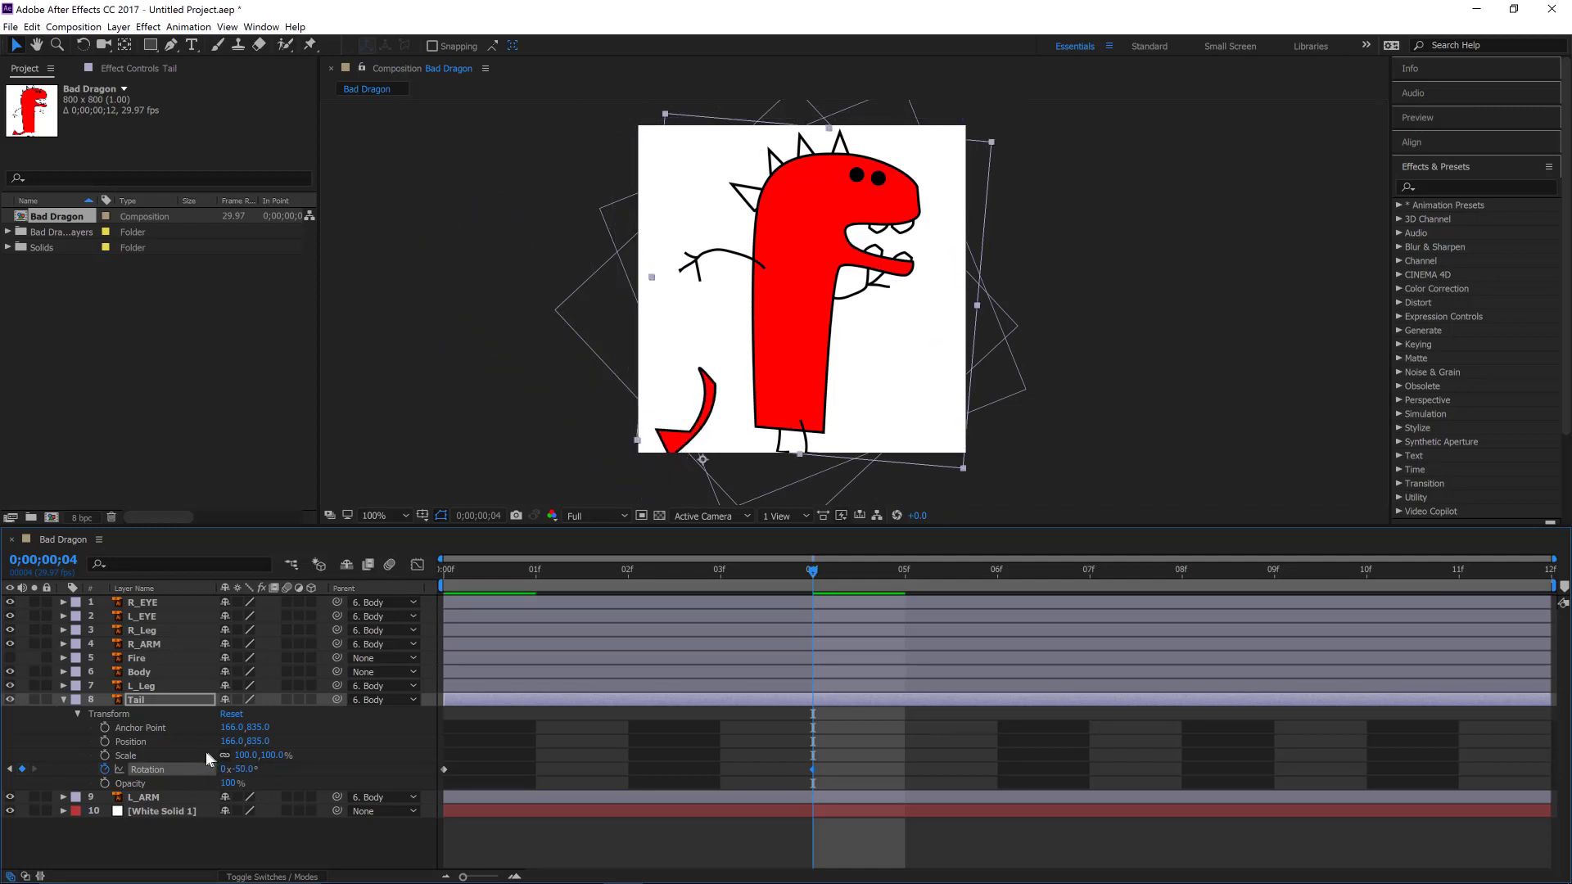
# Step: At frame 0, move the Tail layer's anchor point to the tail's base at 316, 708, soloing the layer while placing it
pyautogui.click(457, 585)
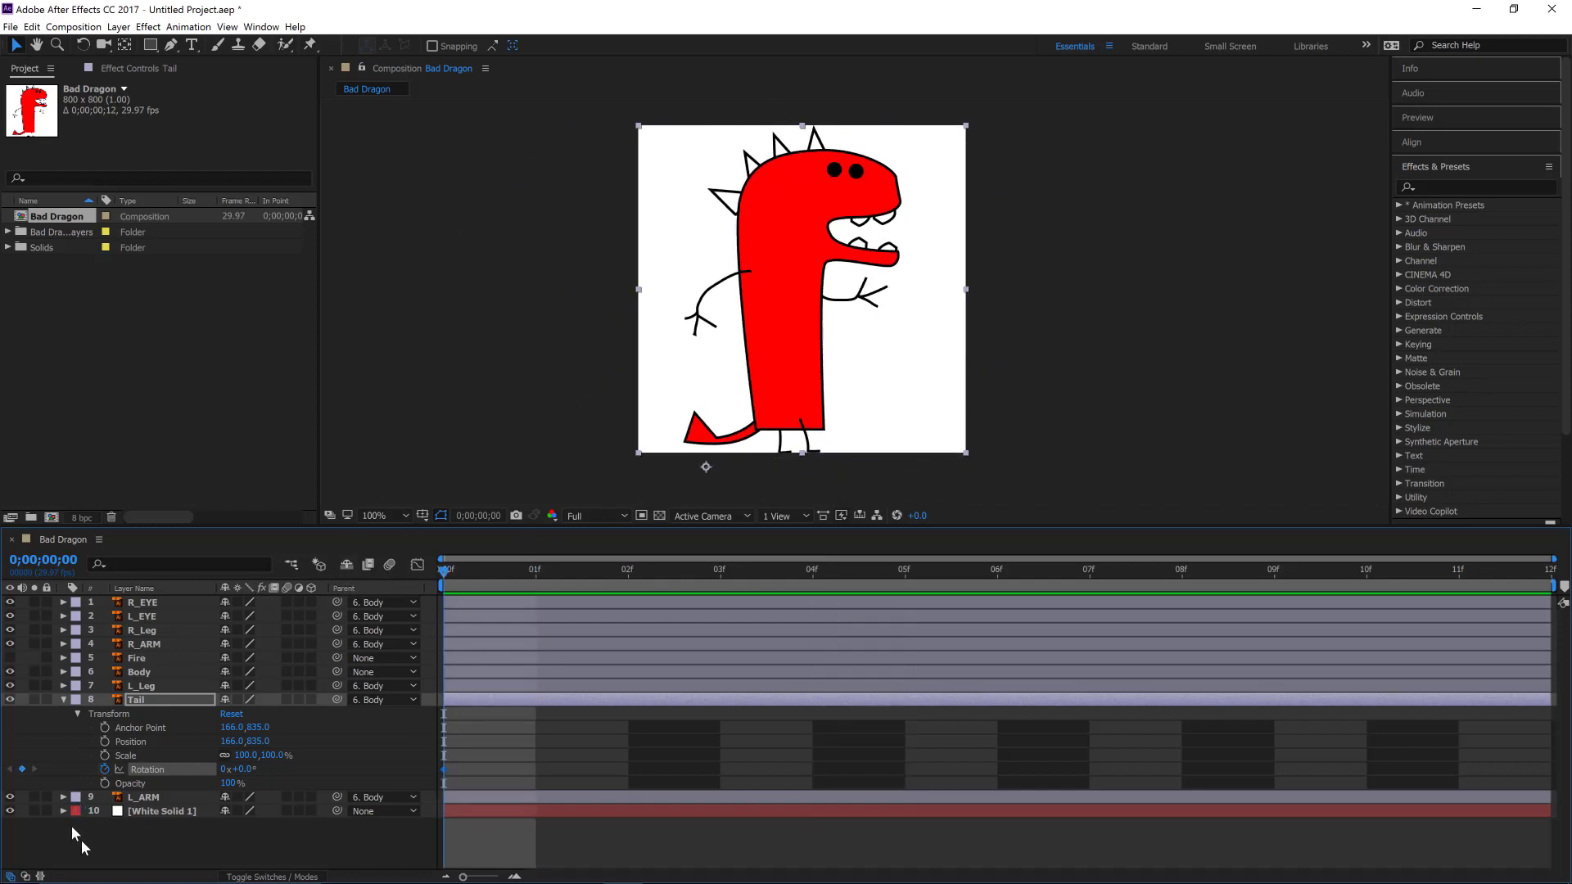
pyautogui.click(139, 702)
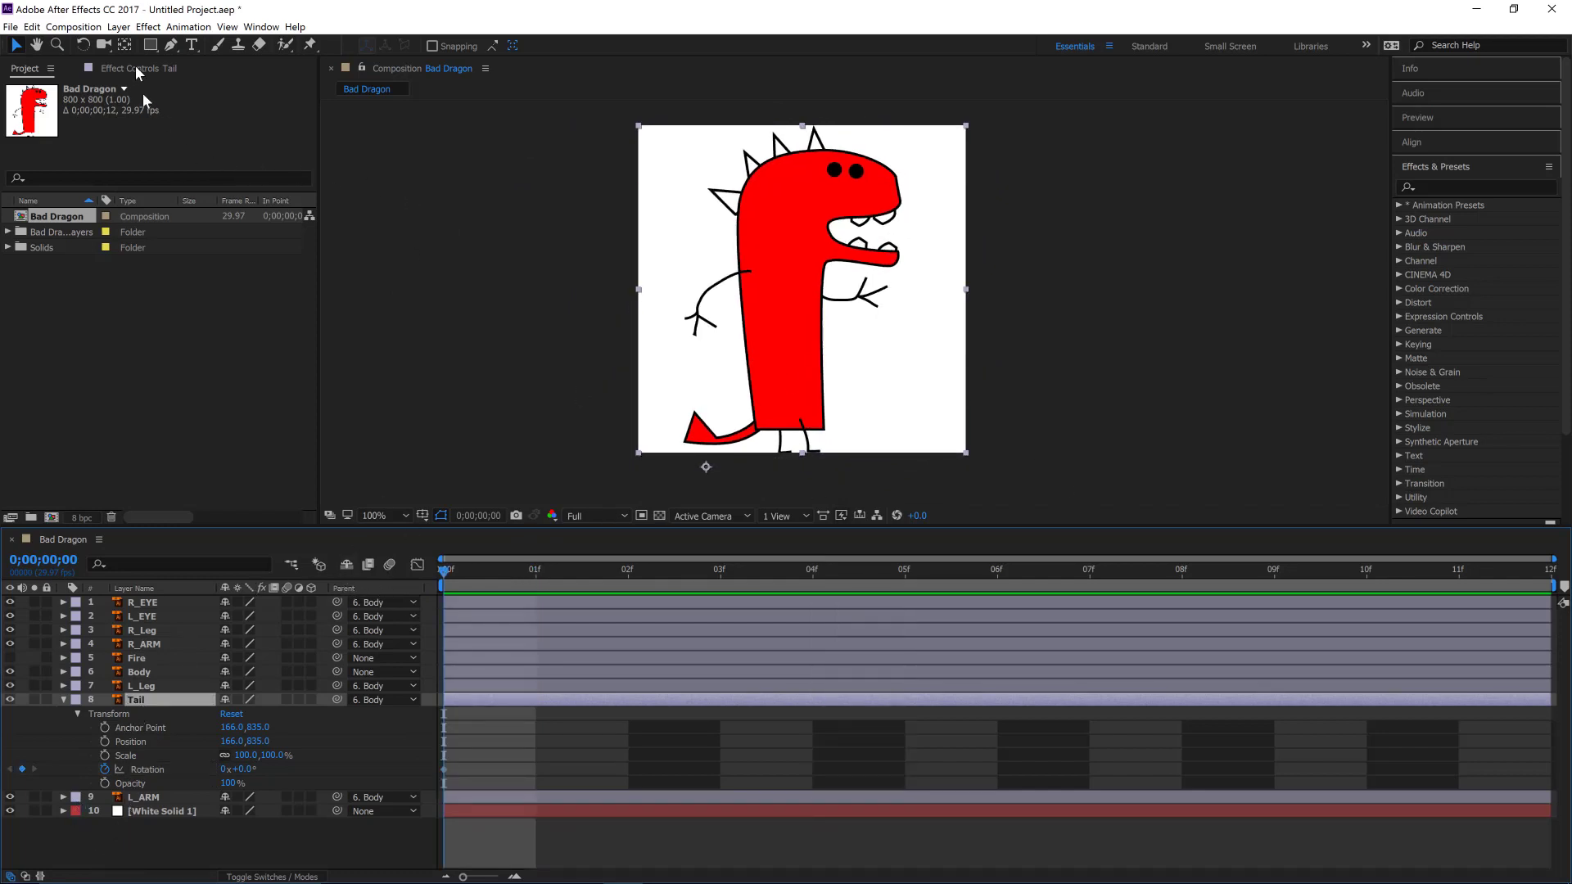
pyautogui.click(127, 46)
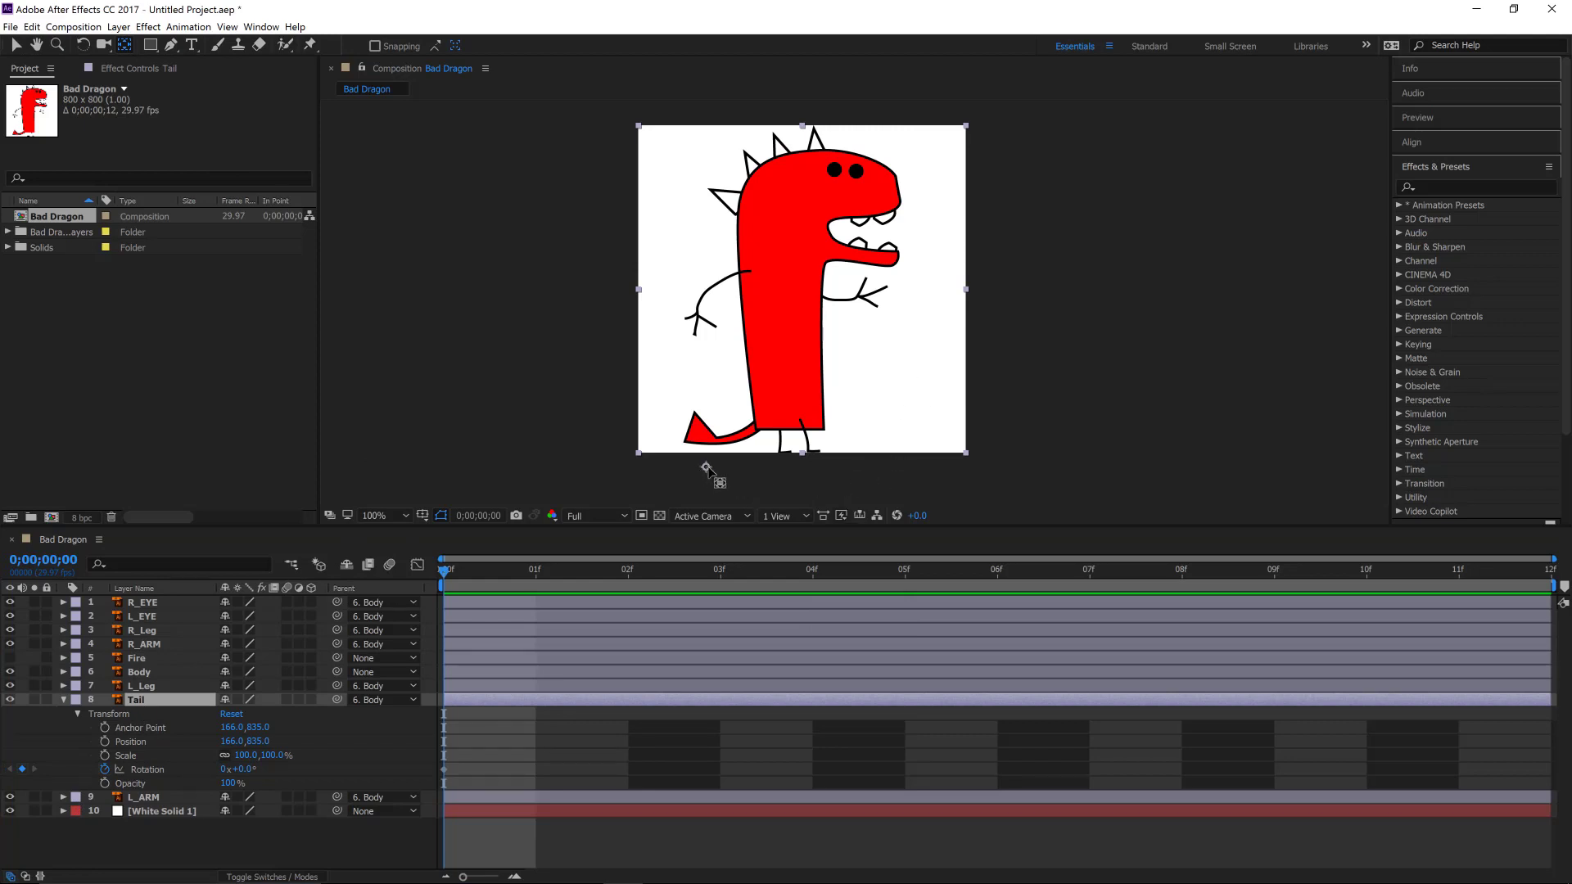
pyautogui.moveTo(747, 439); pyautogui.dragTo(761, 428)
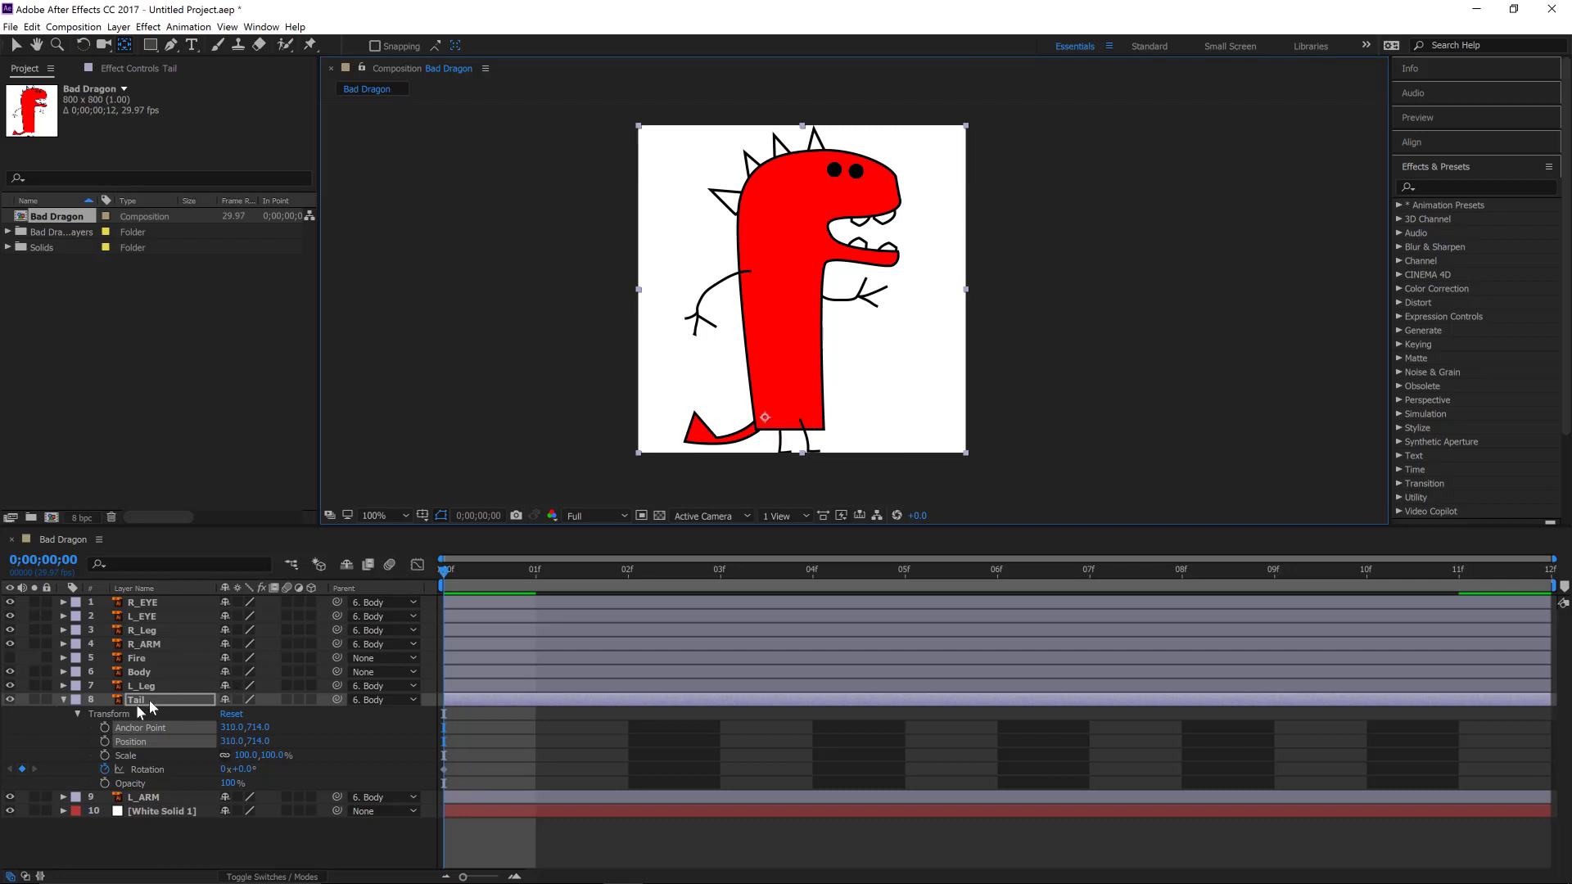
pyautogui.click(34, 700)
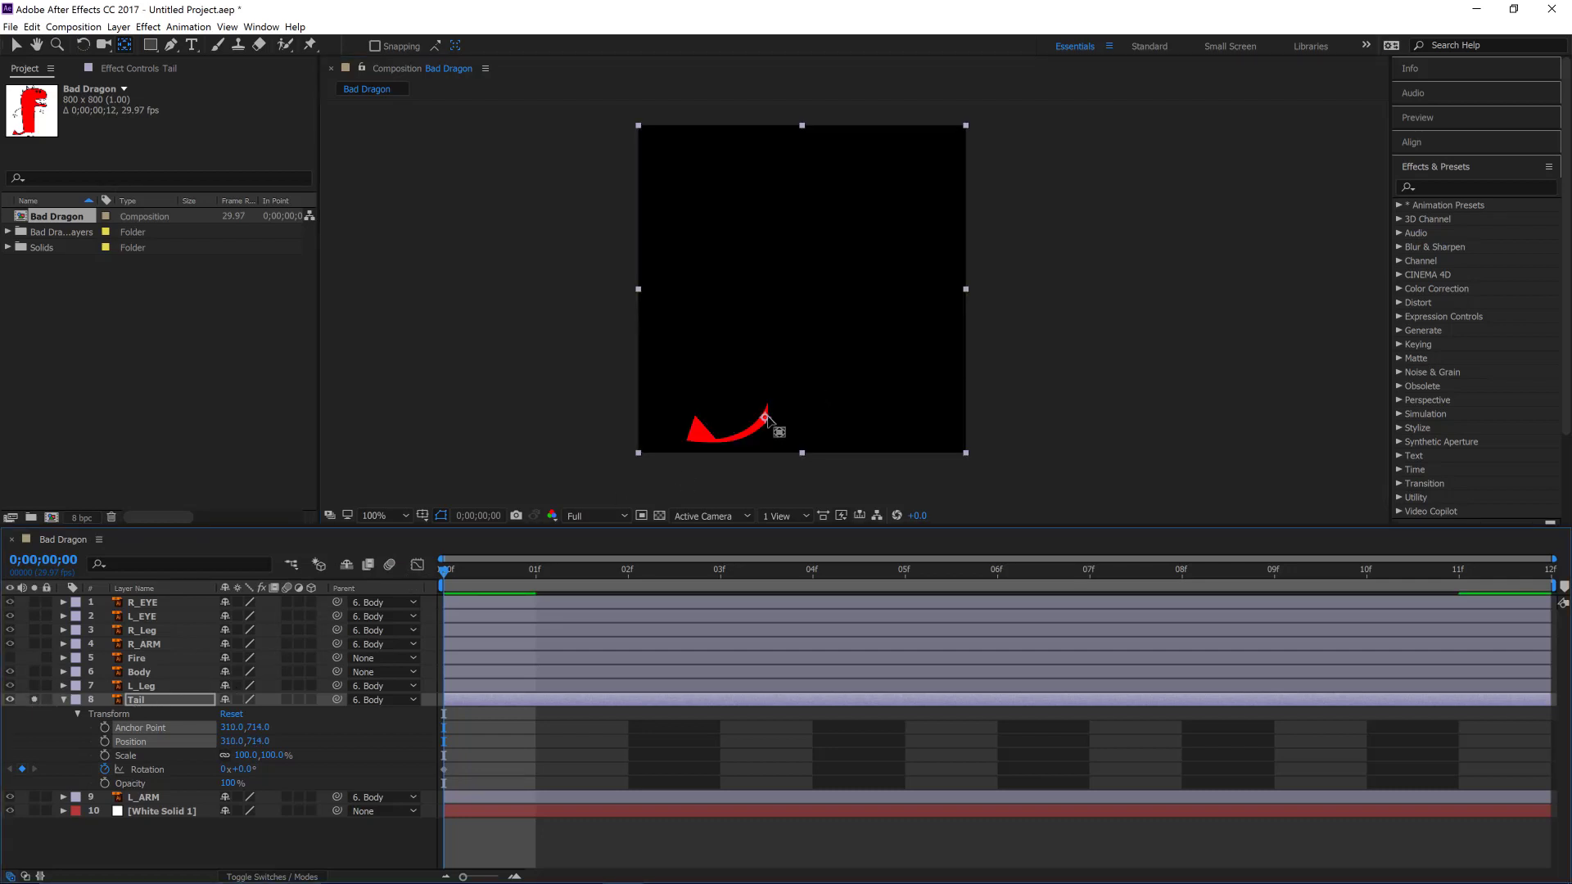
pyautogui.moveTo(767, 417); pyautogui.dragTo(771, 414)
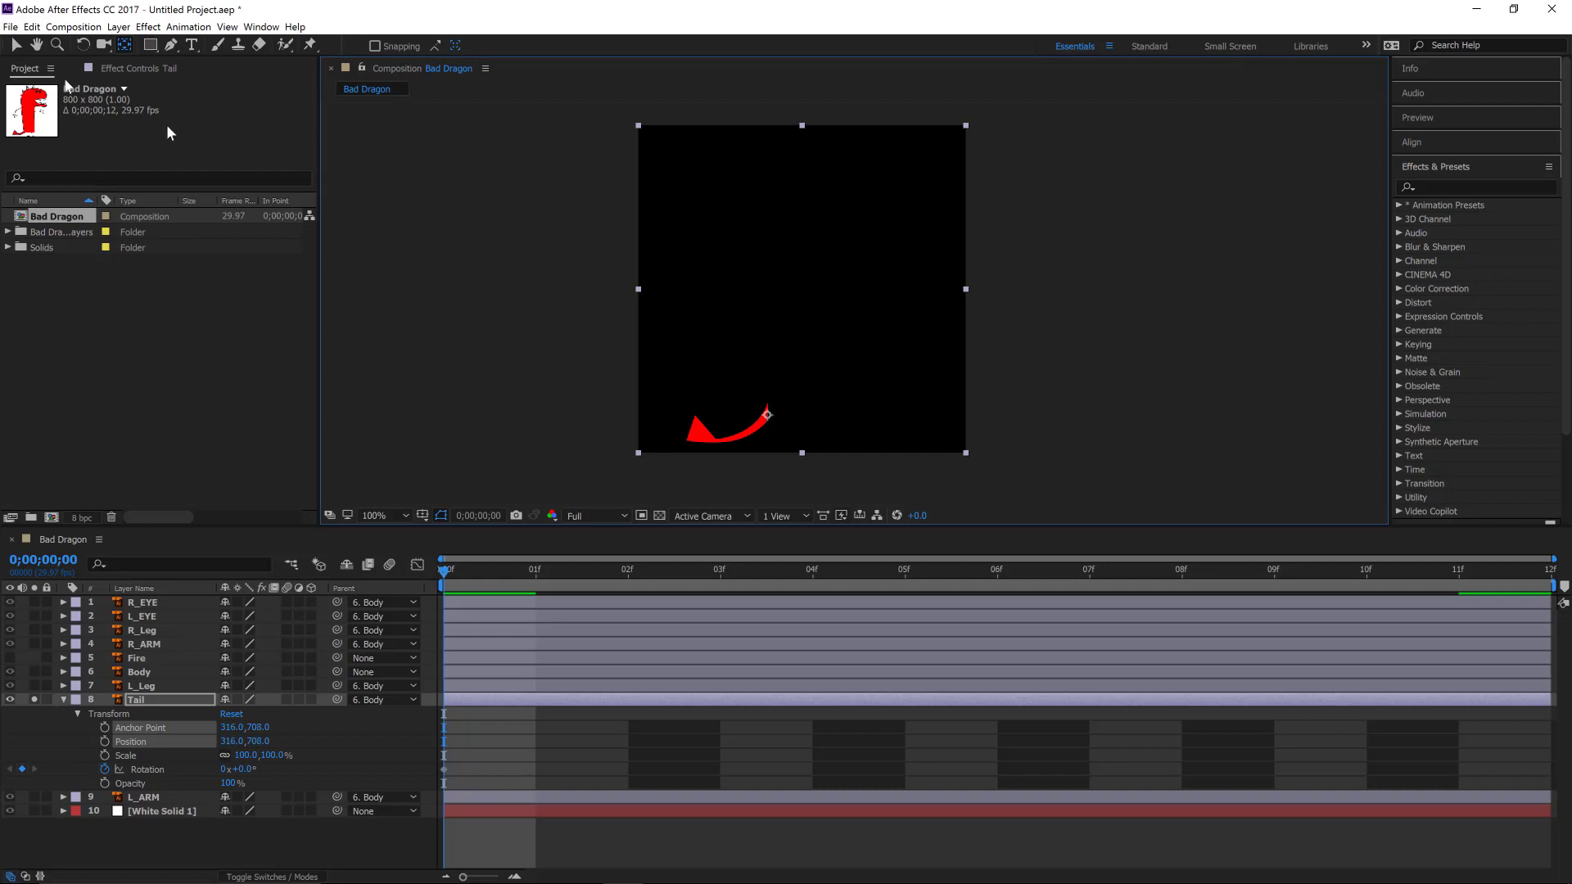
pyautogui.click(18, 47)
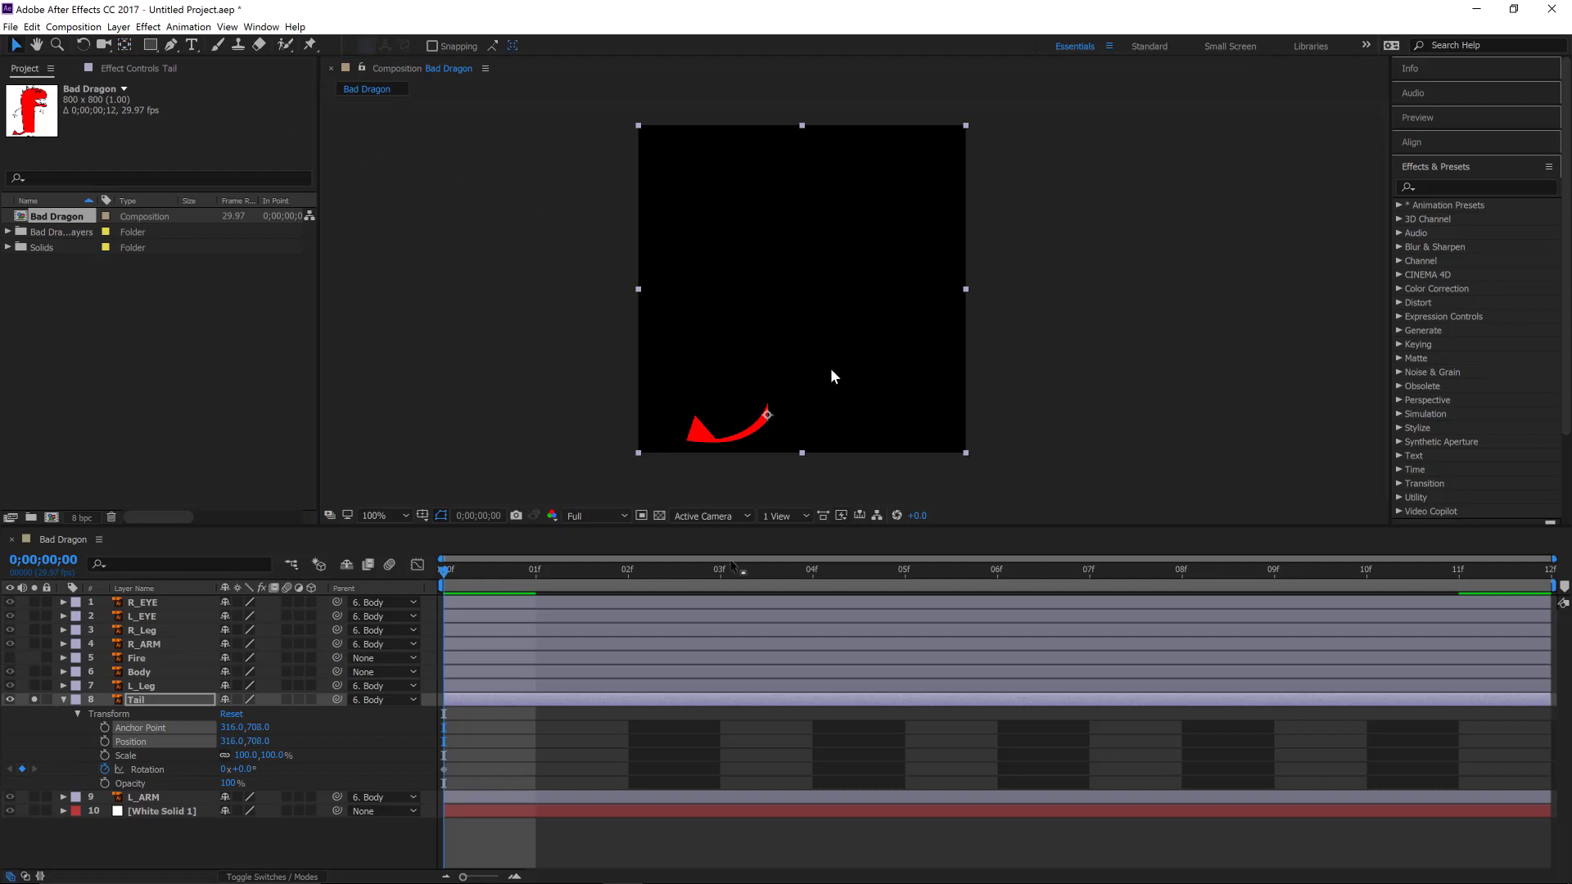
pyautogui.click(34, 700)
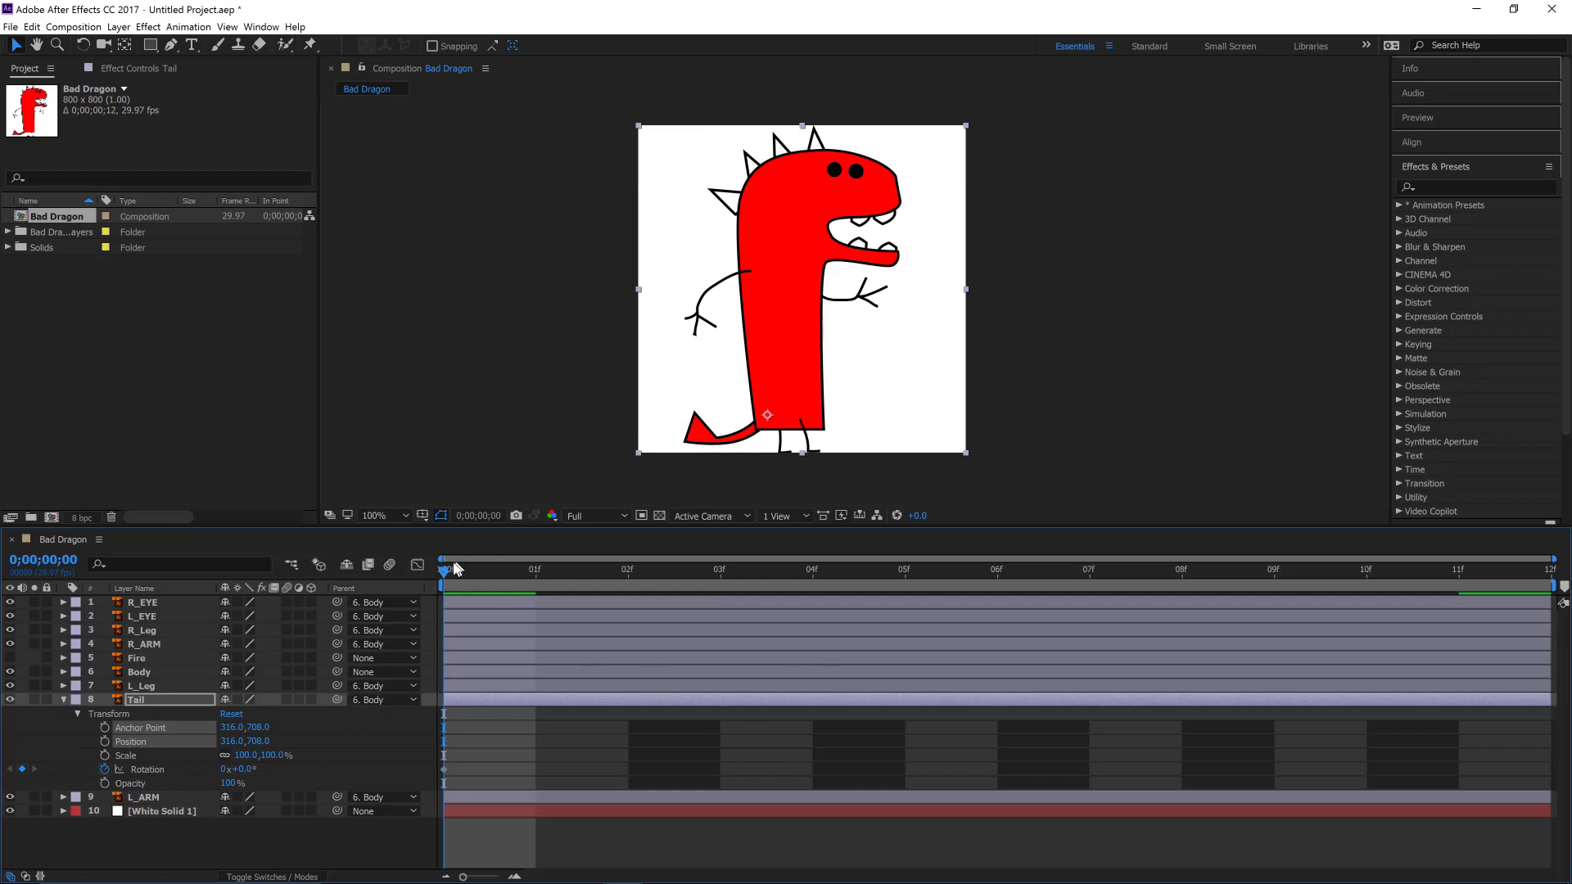
# Step: Keyframe the Tail layer's rotation at 0° on frame 0, 21° on frame 4 and 8° on frame 8
pyautogui.click(104, 768)
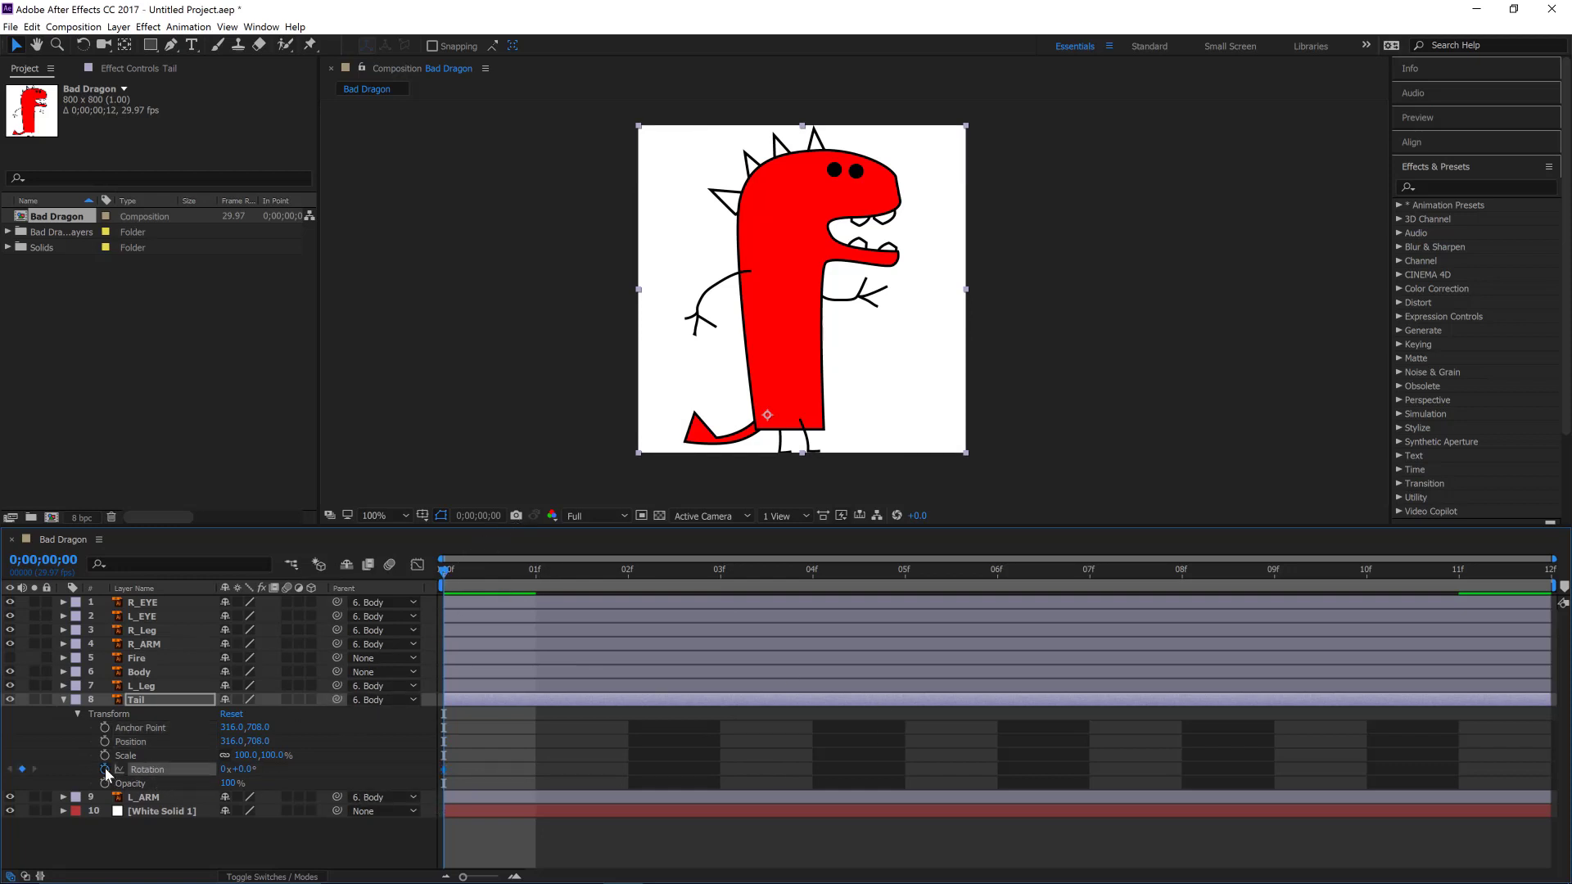
pyautogui.moveTo(452, 579); pyautogui.dragTo(804, 595)
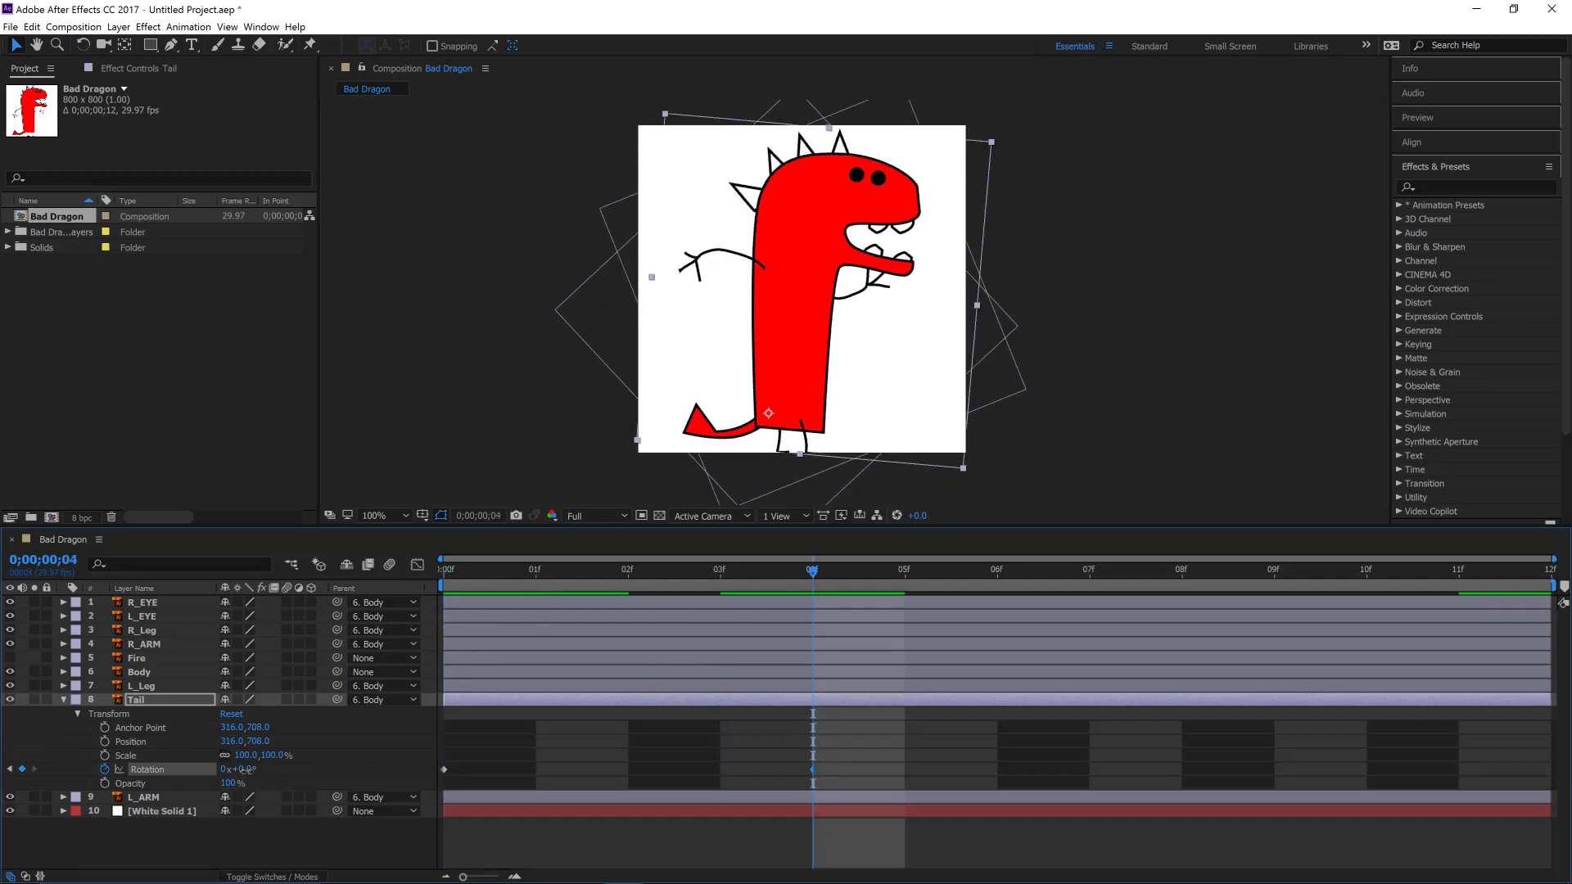
pyautogui.moveTo(246, 769); pyautogui.dragTo(260, 770)
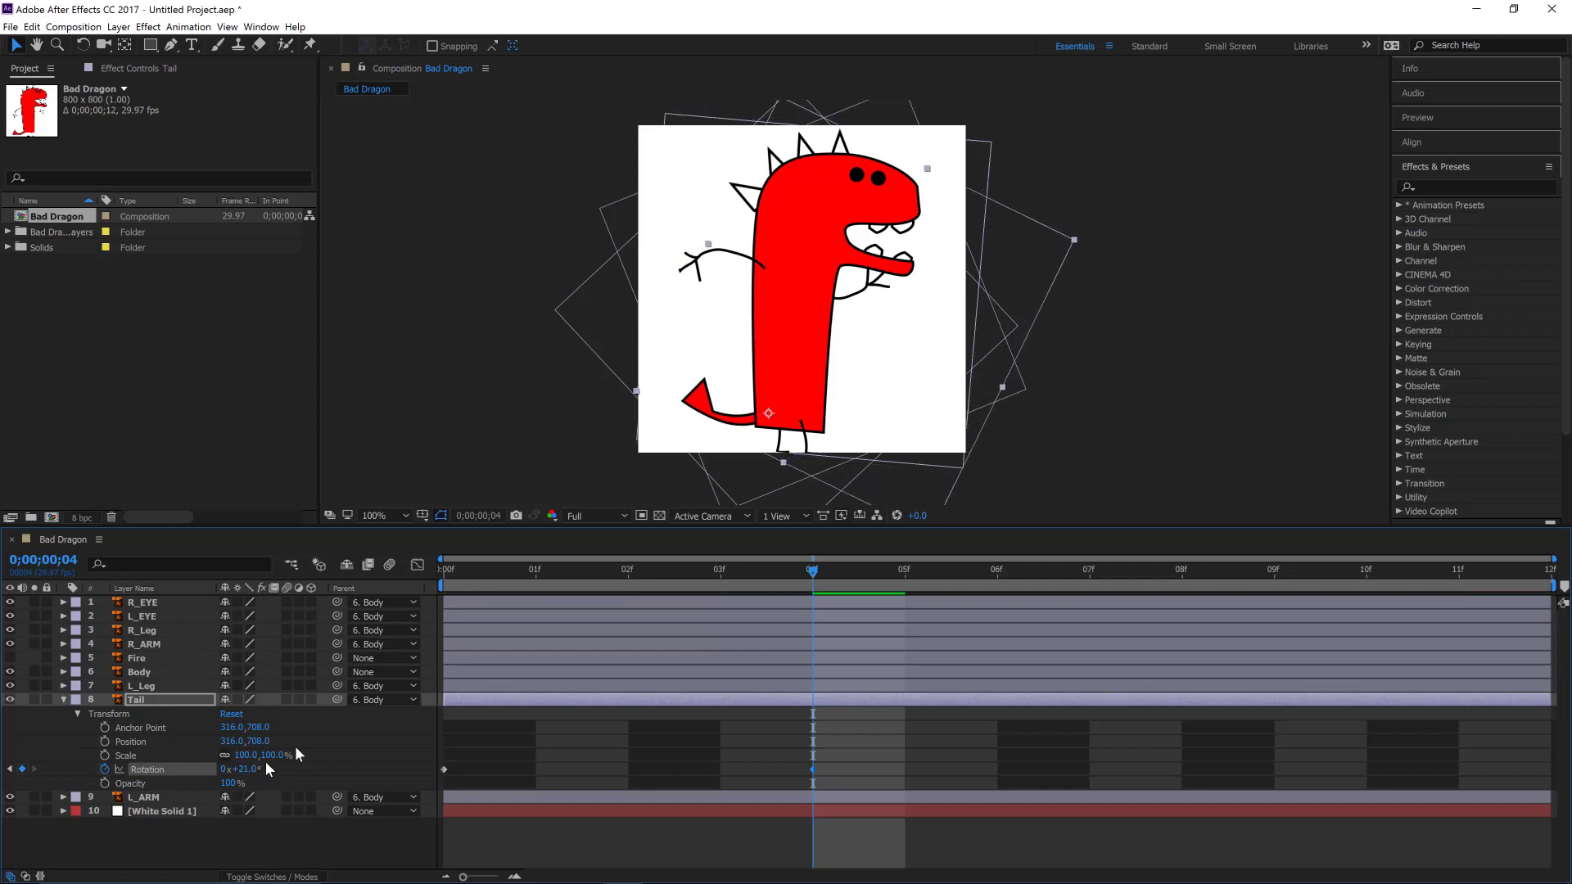
pyautogui.moveTo(817, 578); pyautogui.dragTo(1201, 582)
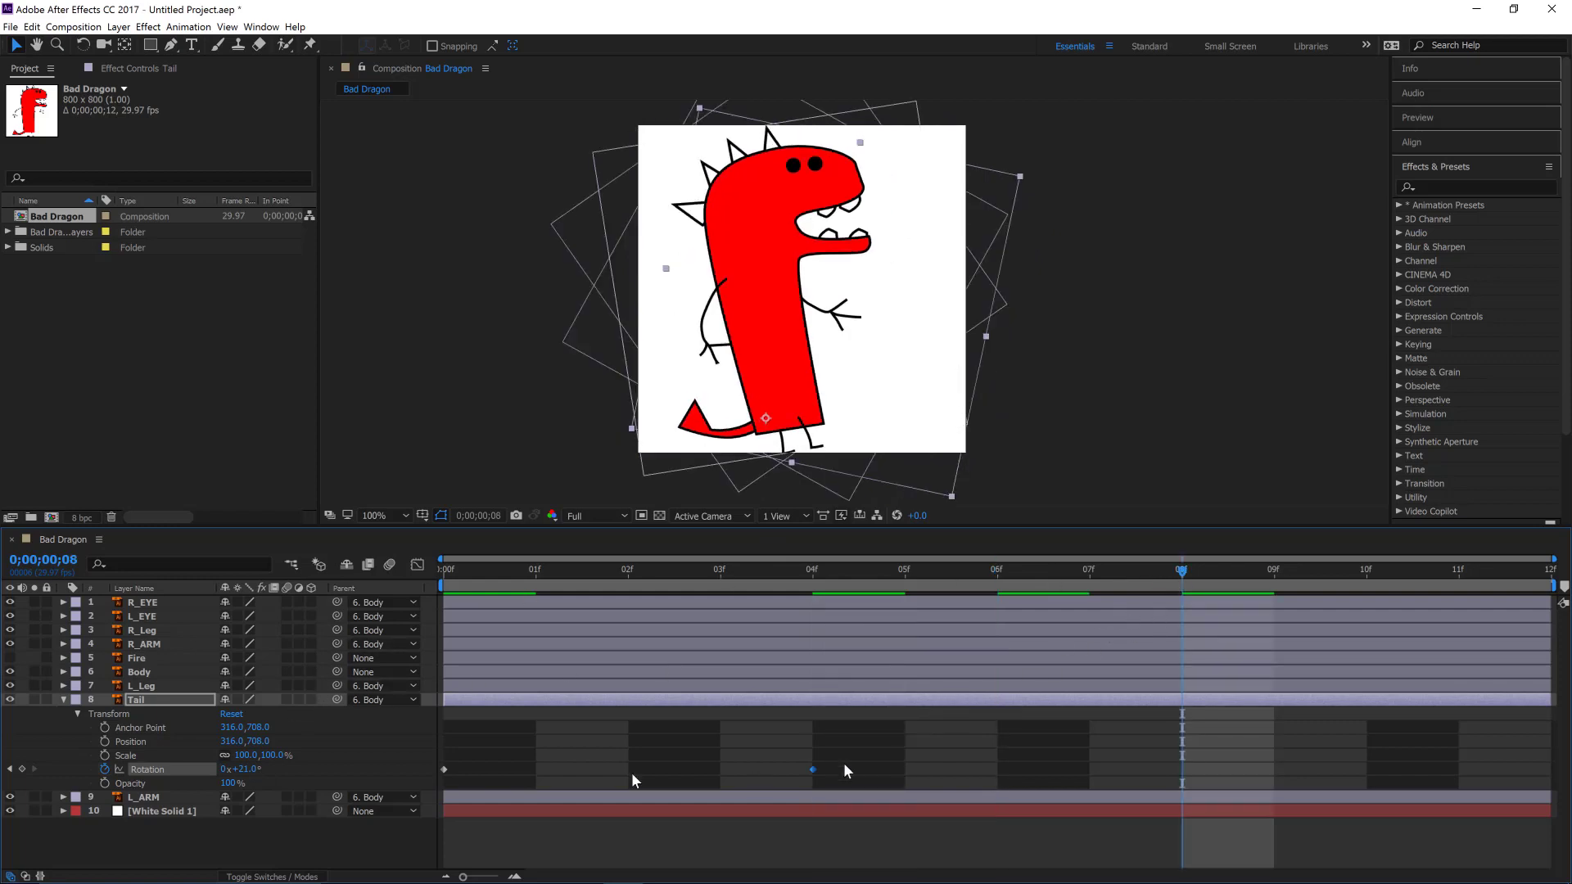
pyautogui.moveTo(244, 770); pyautogui.dragTo(249, 778)
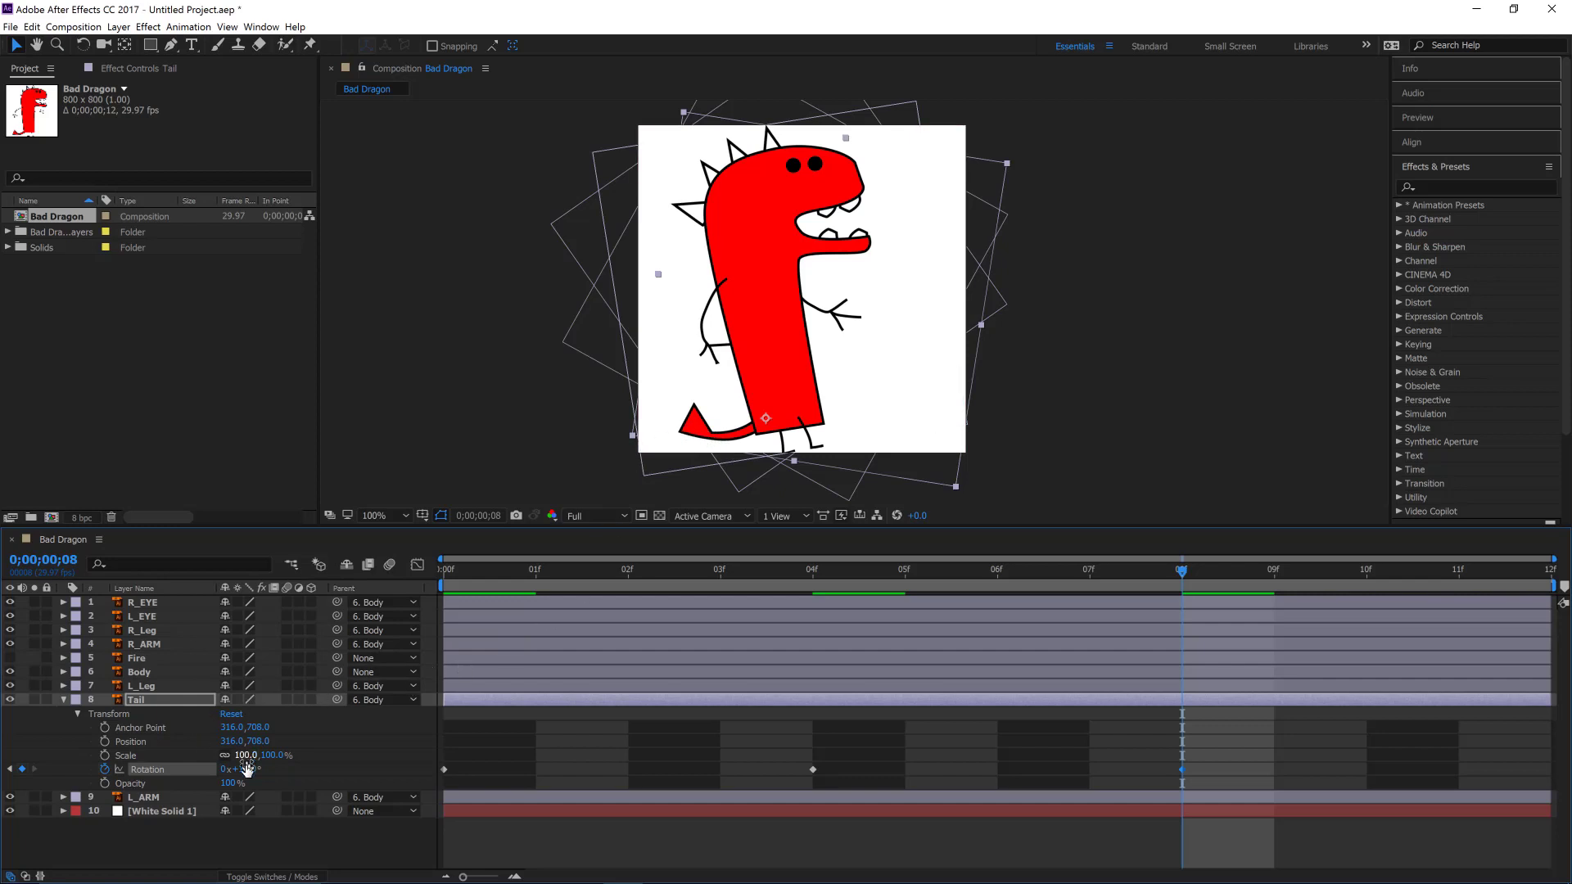
pyautogui.moveTo(247, 772); pyautogui.dragTo(243, 781)
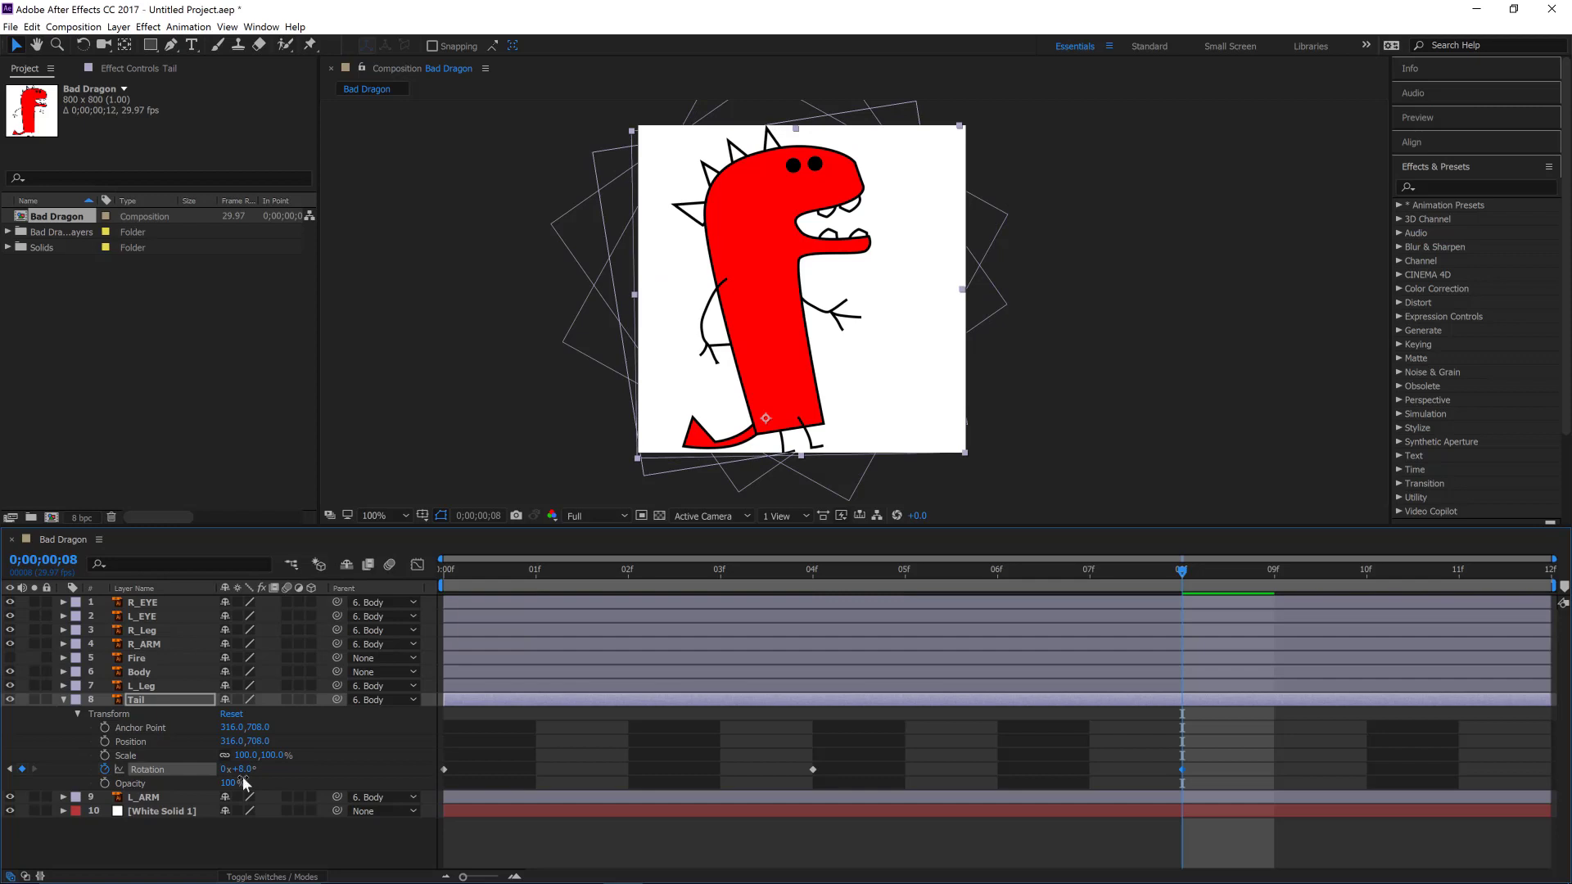
# Step: Copy the Tail layer's frame 0 rotation keyframe to frame 11 and preview the animation
pyautogui.moveTo(449, 785); pyautogui.dragTo(420, 742)
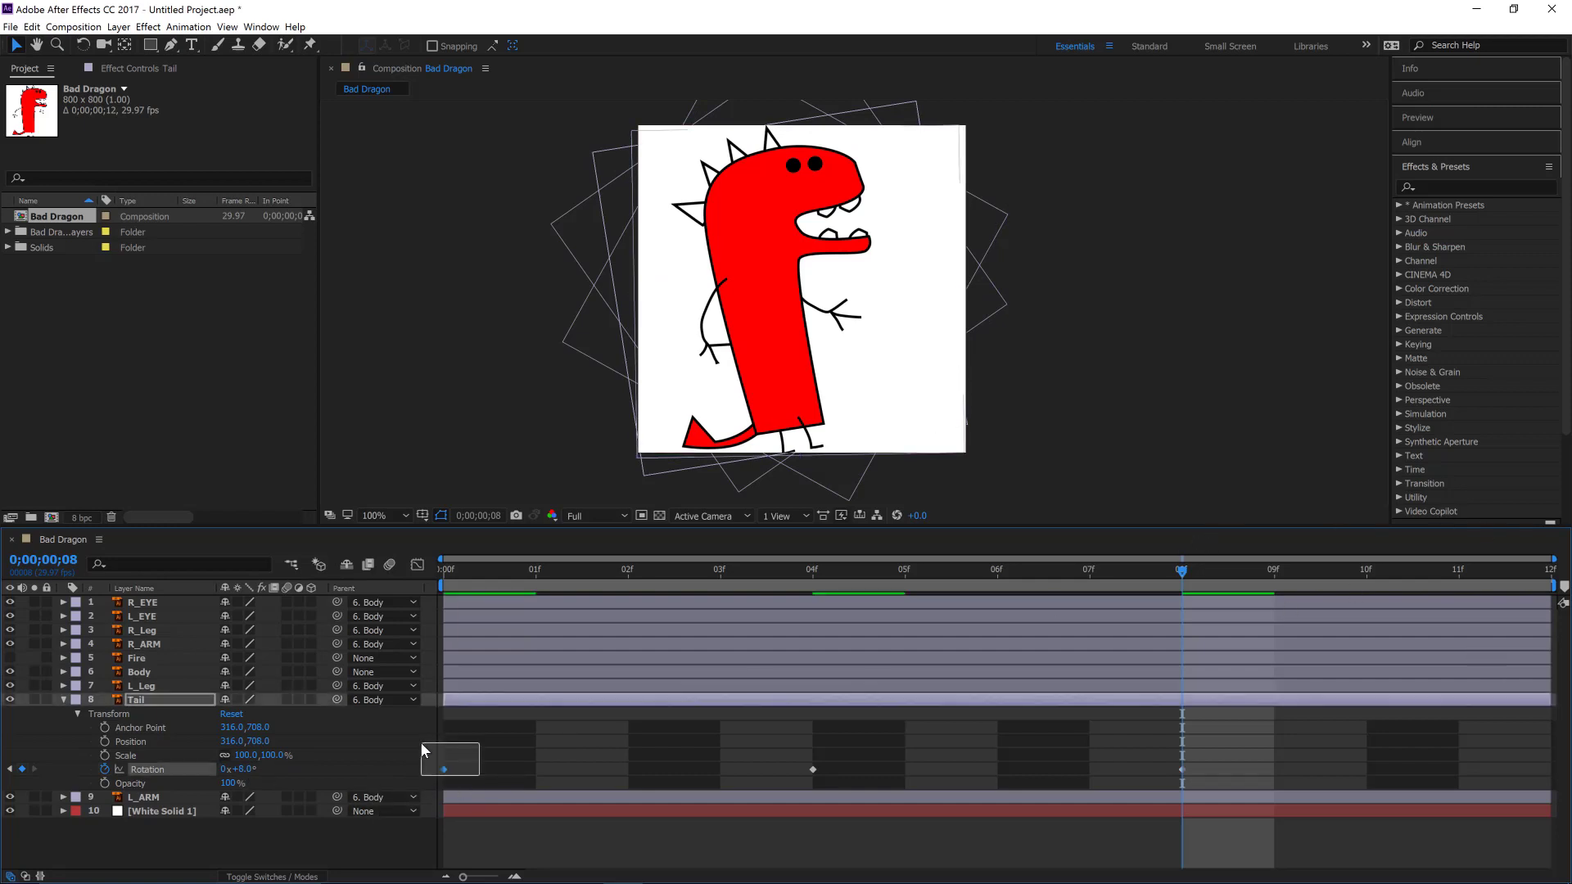
pyautogui.click(1457, 571)
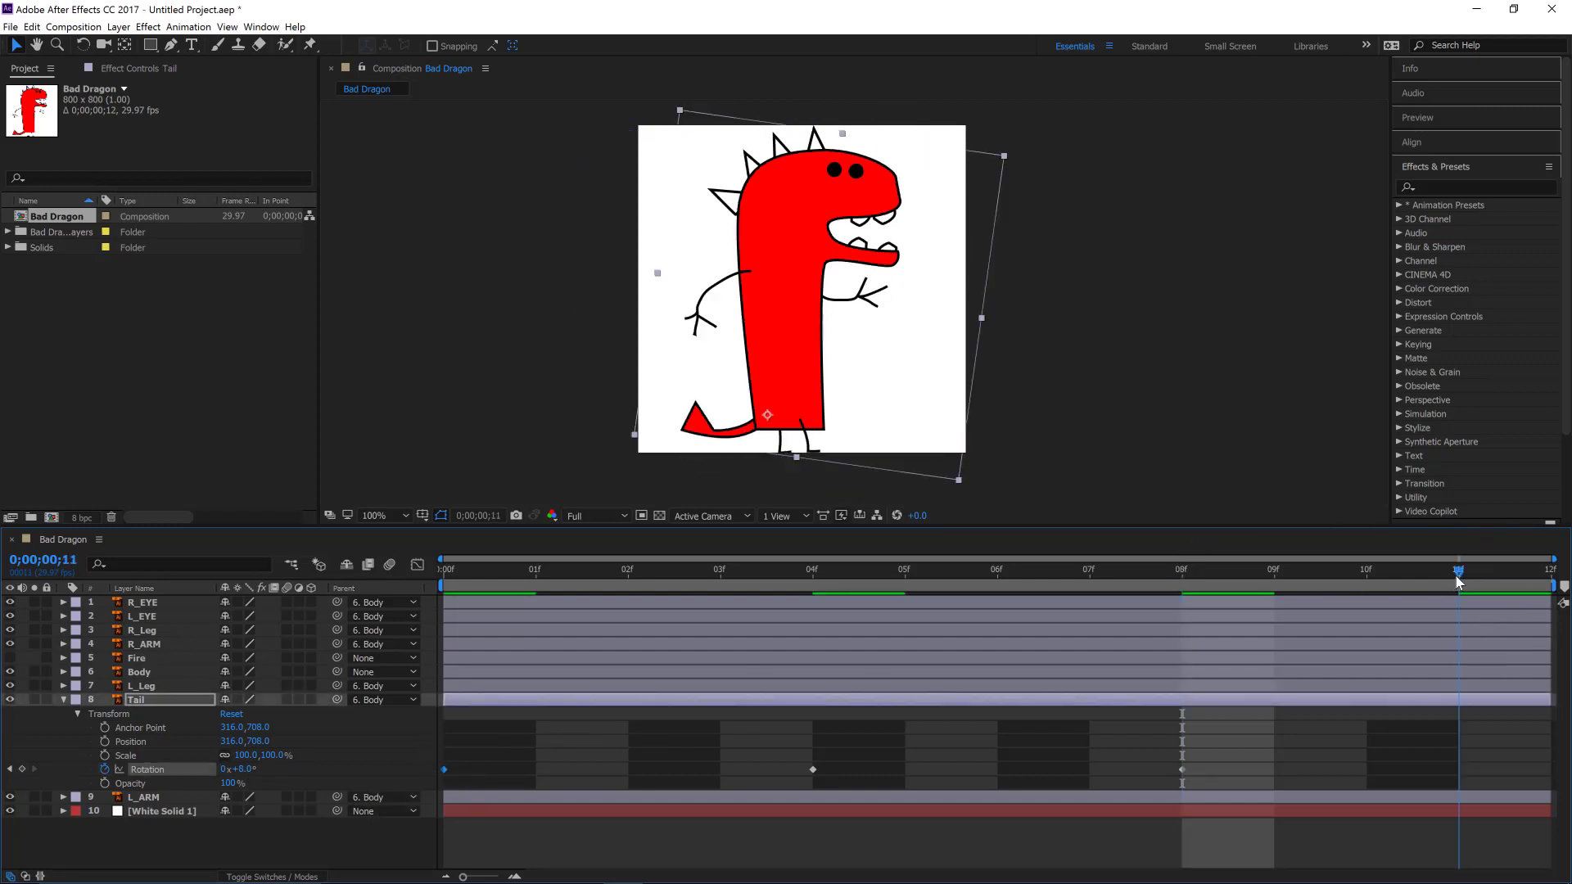
pyautogui.hotkey('ctrl', 'v')
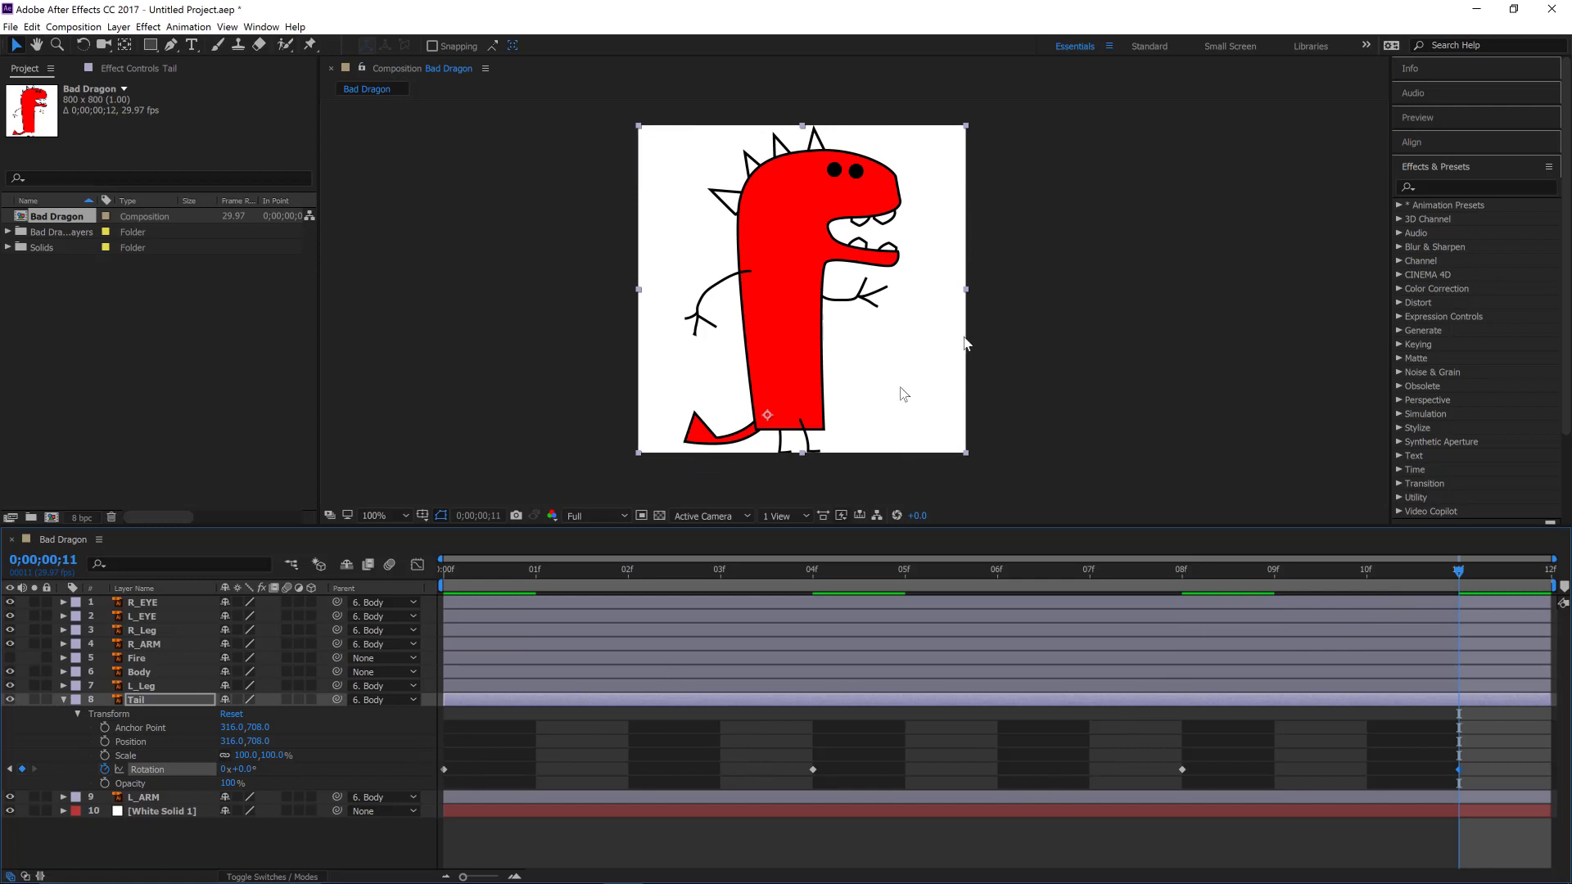
pyautogui.press('space')
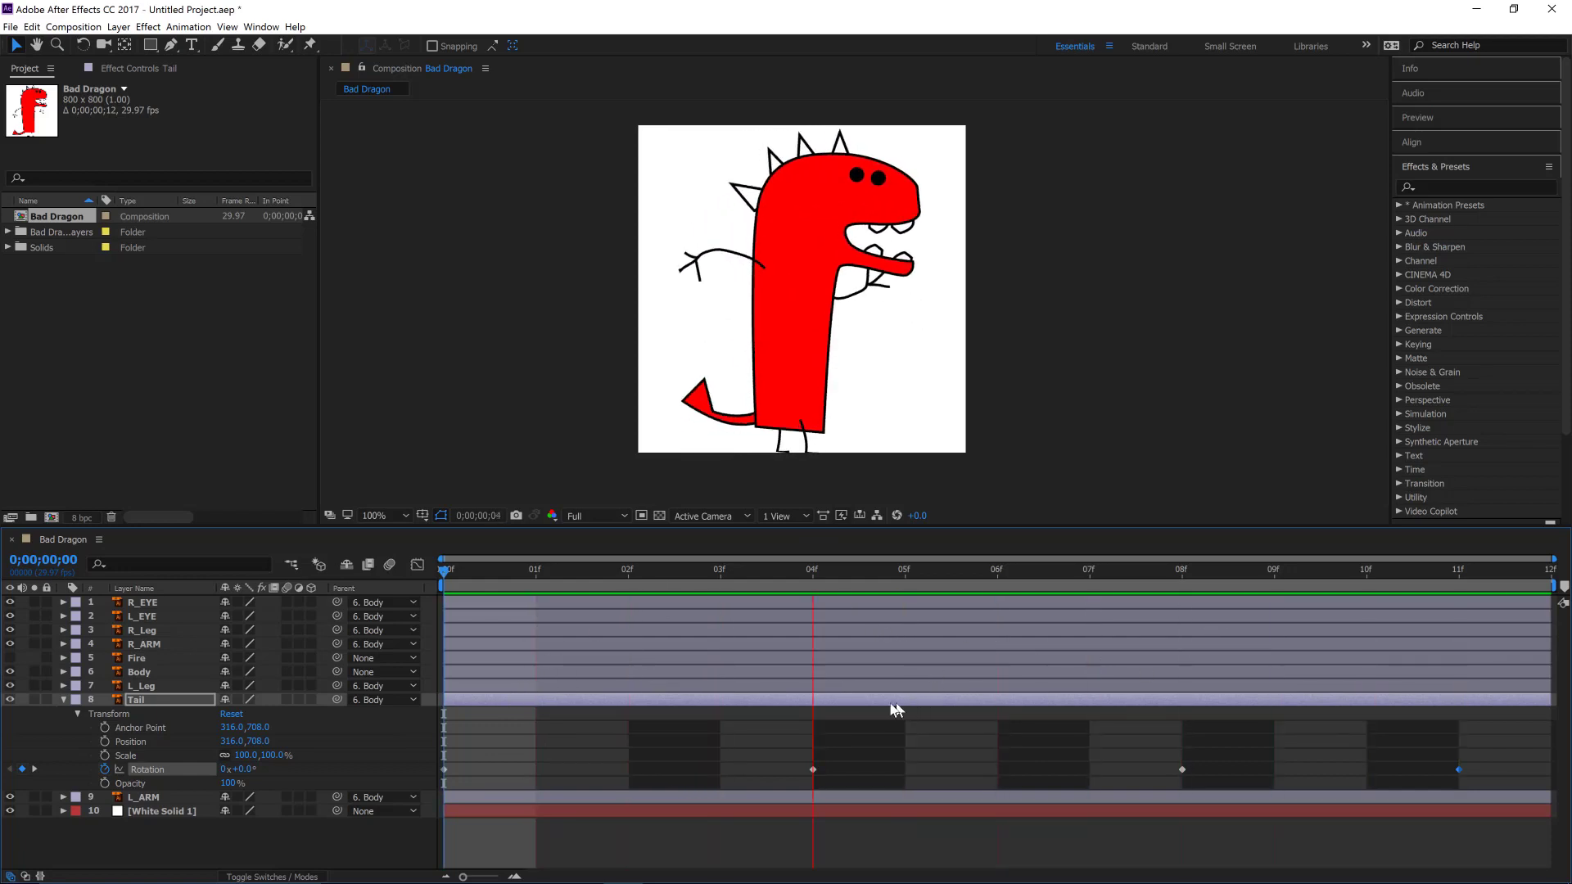
pyautogui.press('space')
# Step: Collapse the Tail layer, reveal rotation for R_Leg and L_Leg, and keyframe both at 0° on frame 0
pyautogui.click(64, 700)
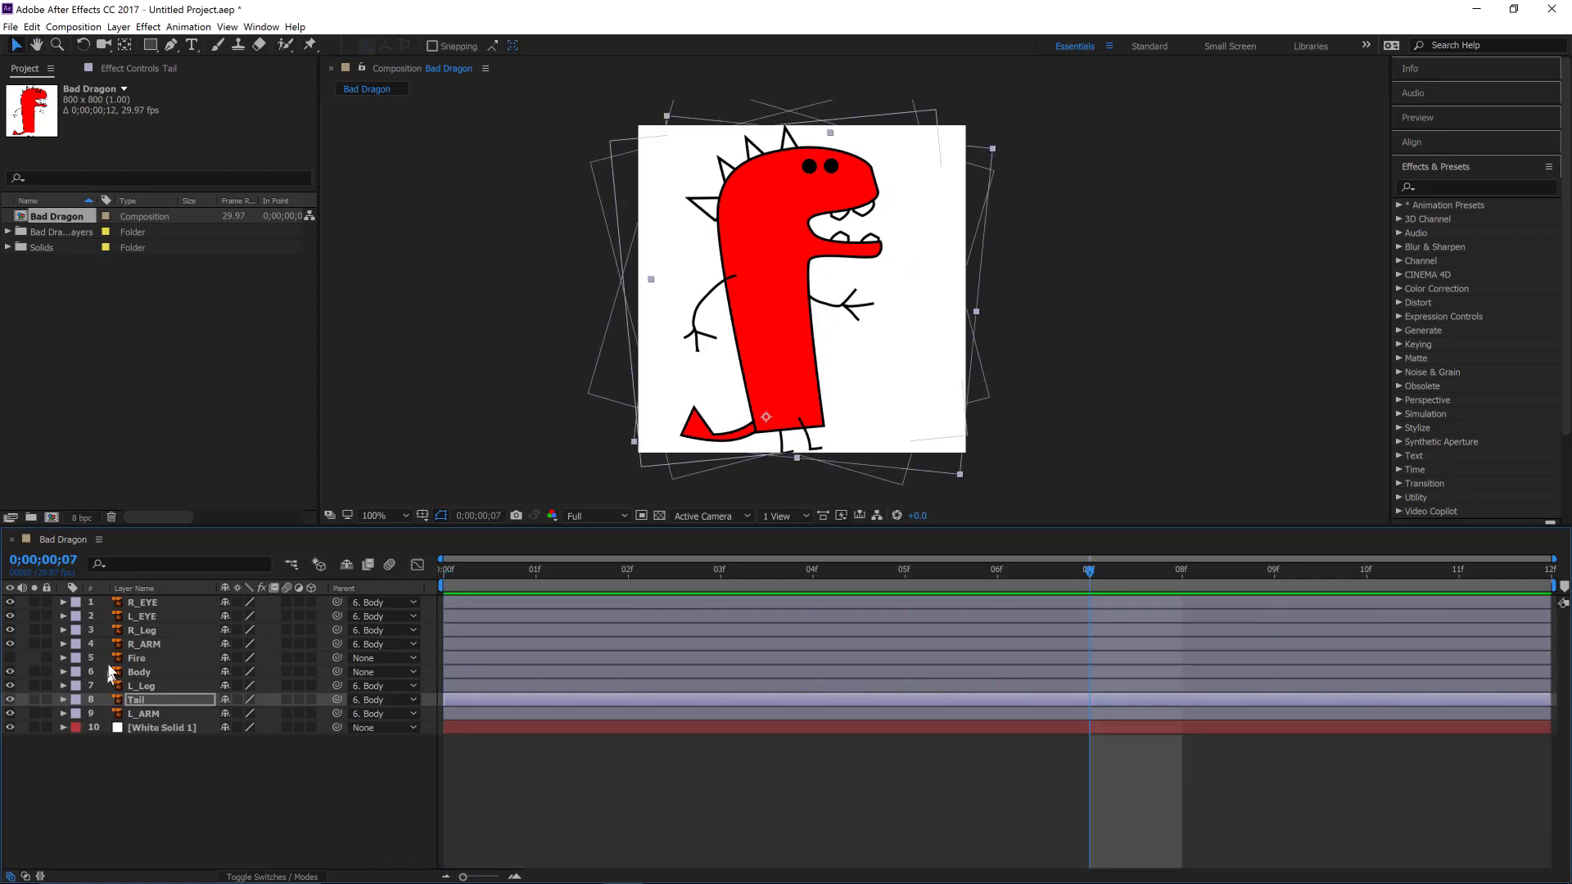
pyautogui.click(63, 630)
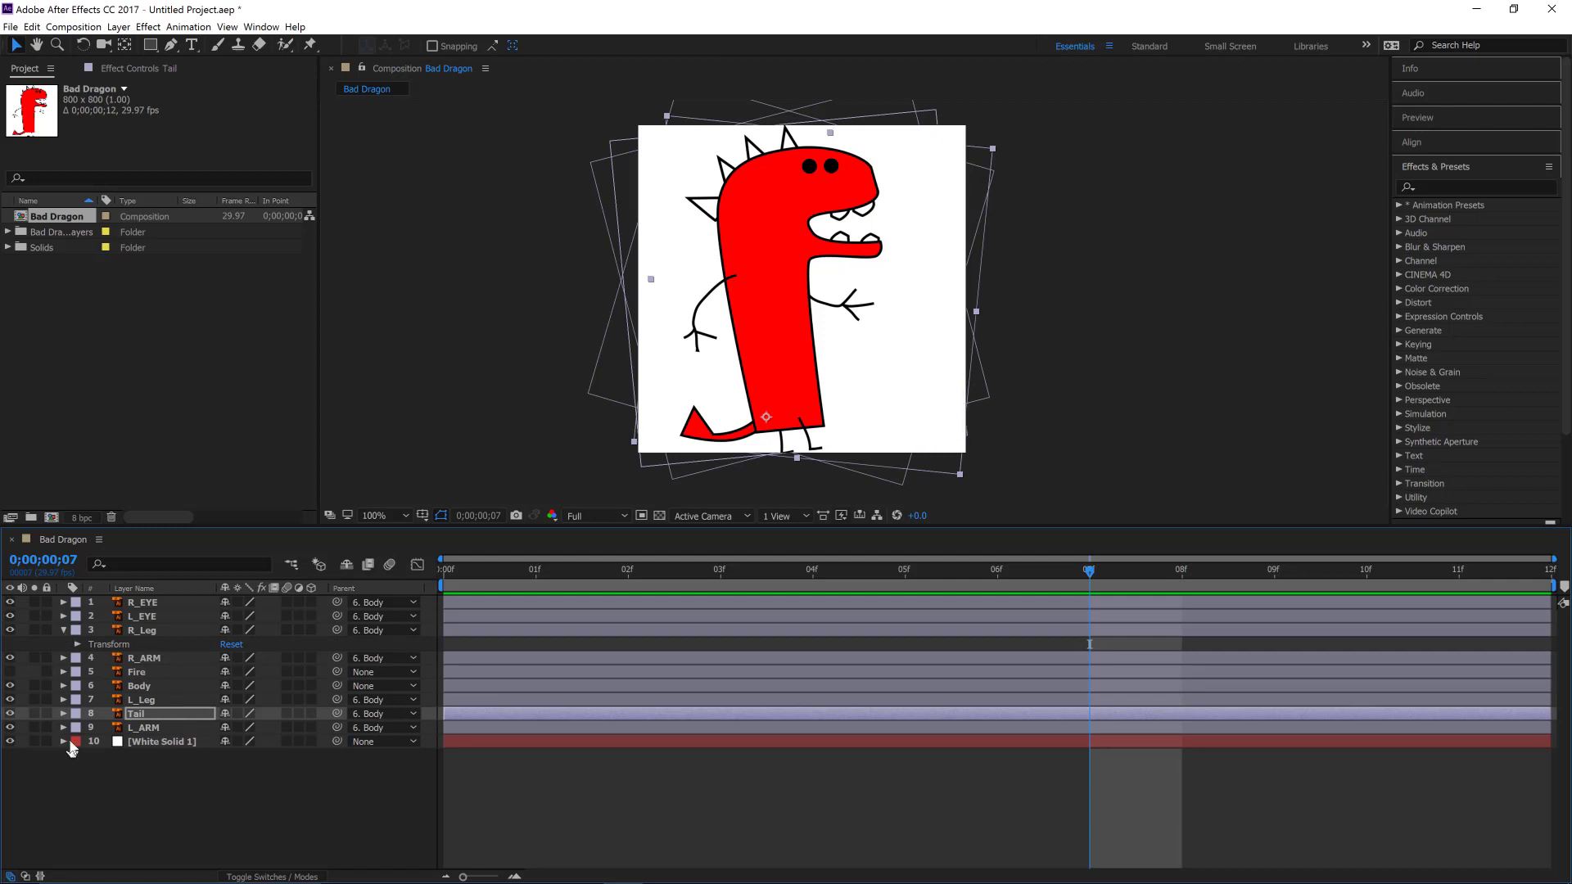
pyautogui.click(63, 699)
pyautogui.click(489, 573)
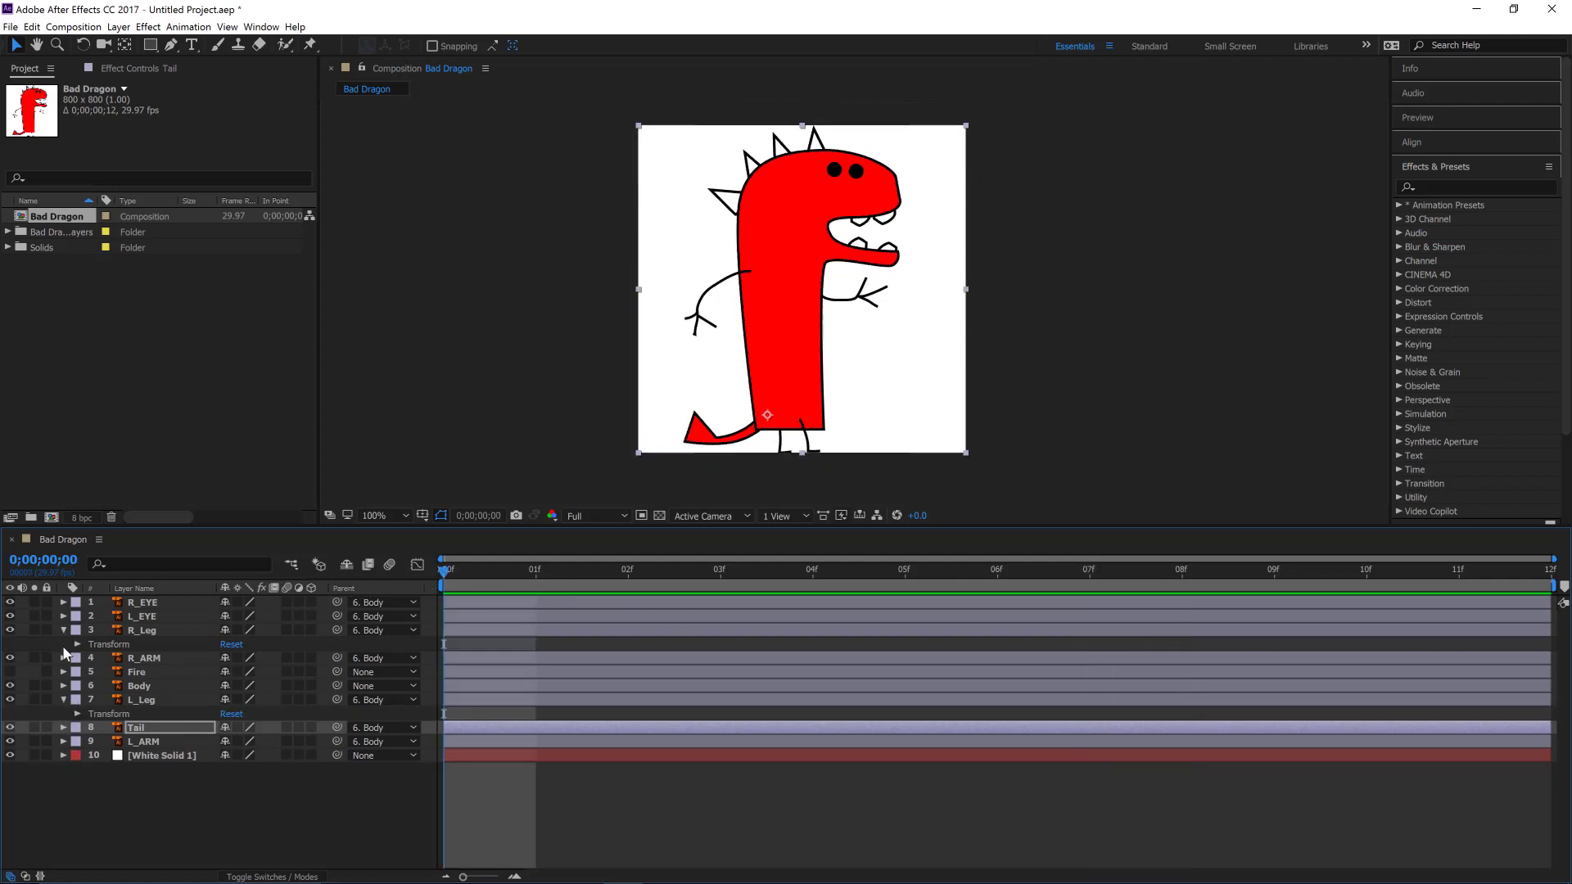
pyautogui.click(137, 631)
pyautogui.press('r')
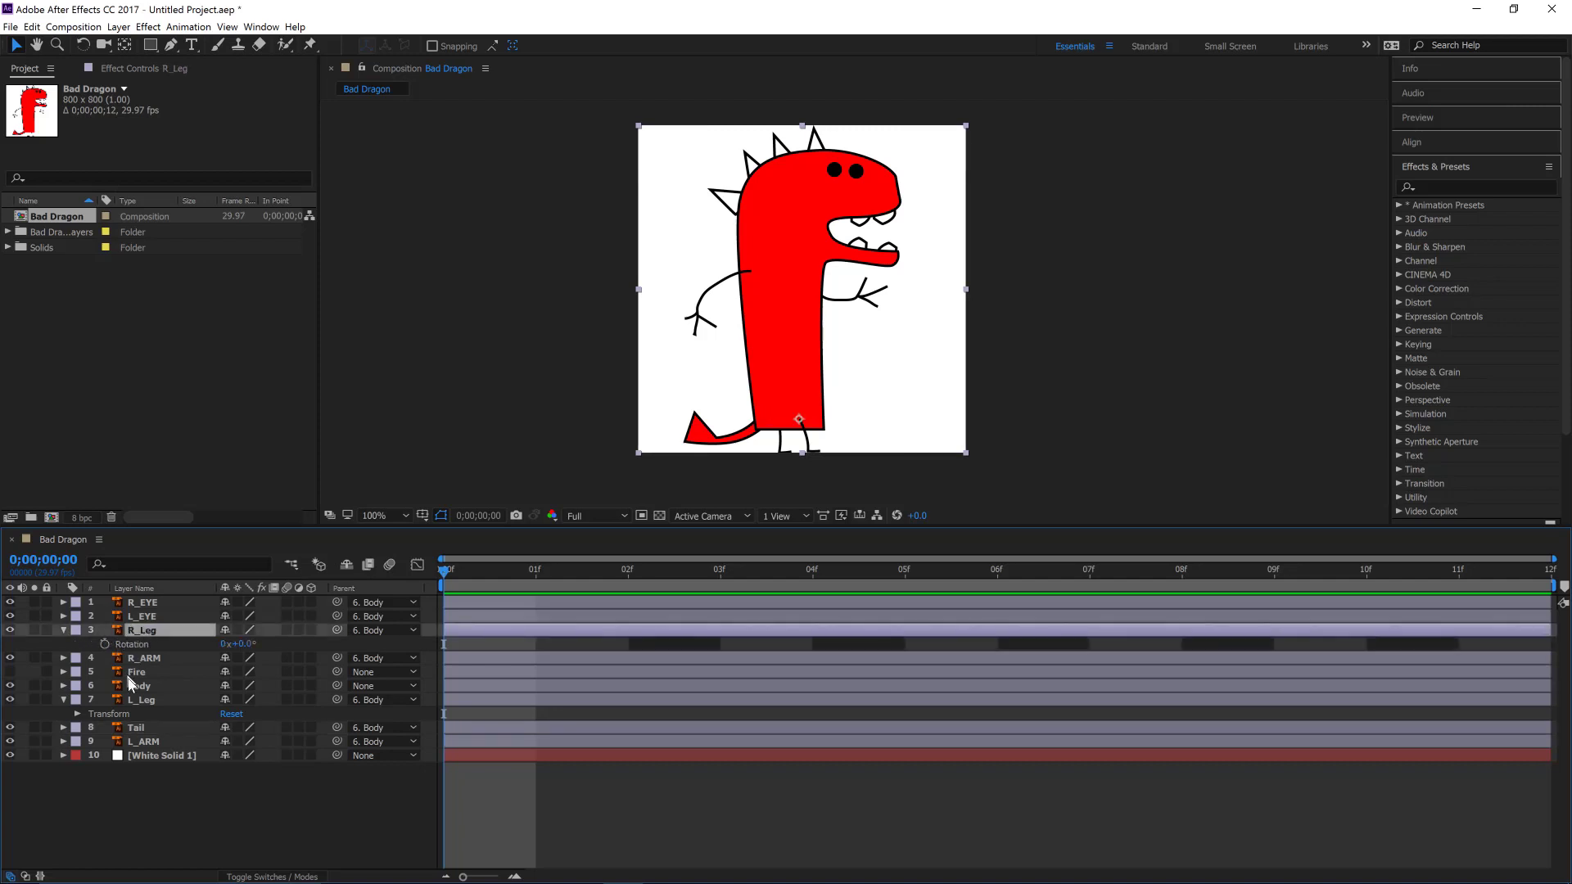
pyautogui.click(139, 701)
pyautogui.press('r')
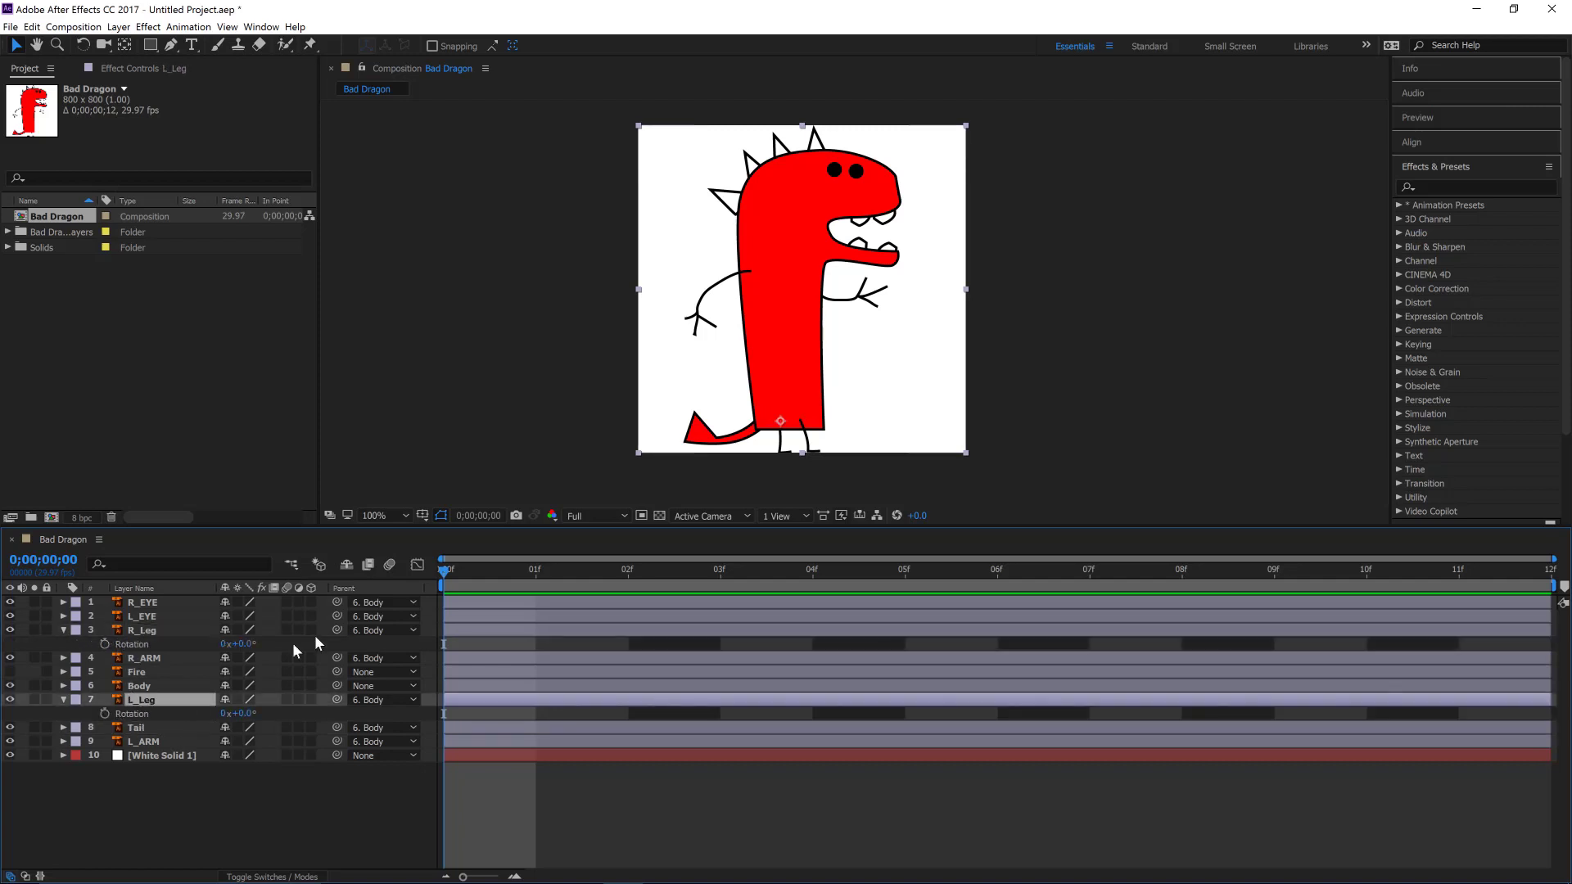
pyautogui.click(104, 644)
pyautogui.click(105, 714)
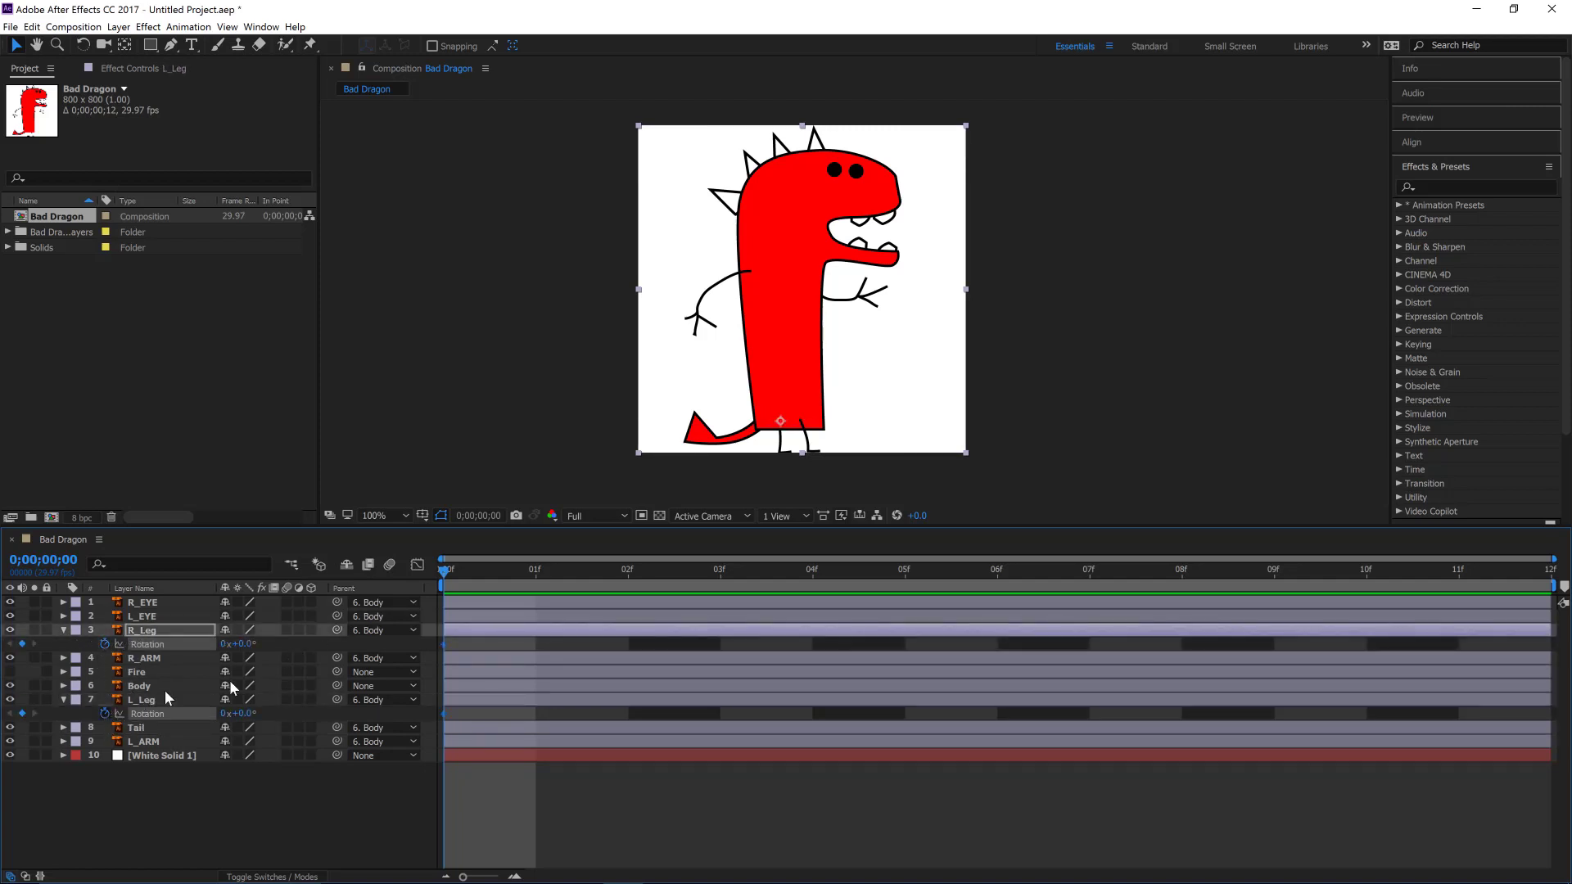
# Step: On frame 3, set the R_Leg layer's rotation to 57° and the L_Leg layer's rotation to -38°
pyautogui.moveTo(469, 573); pyautogui.dragTo(735, 588)
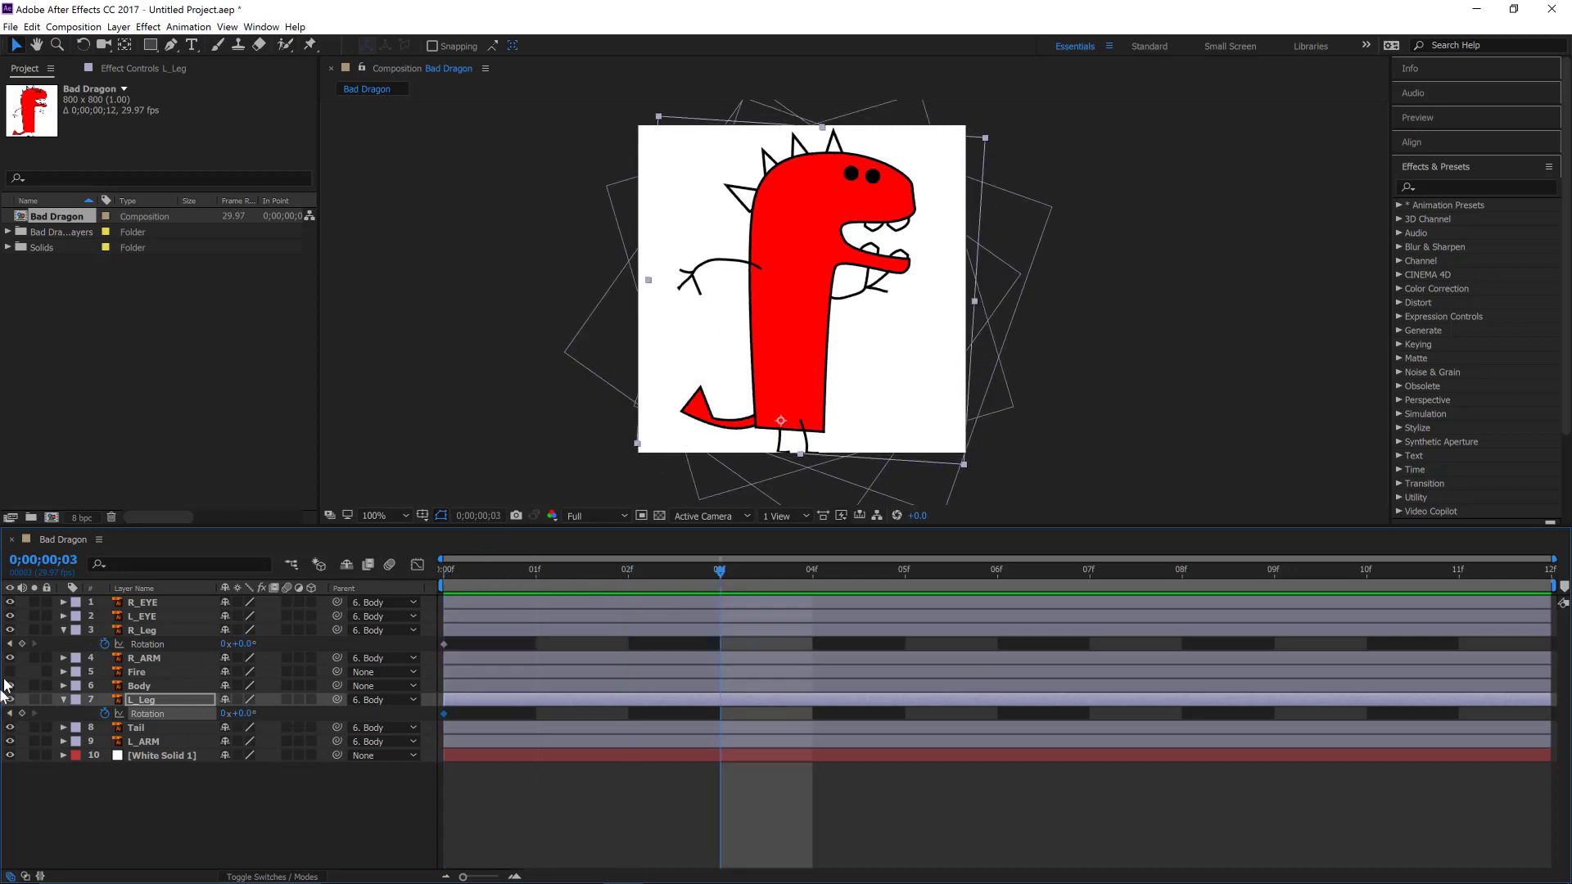
pyautogui.moveTo(242, 643); pyautogui.dragTo(291, 644)
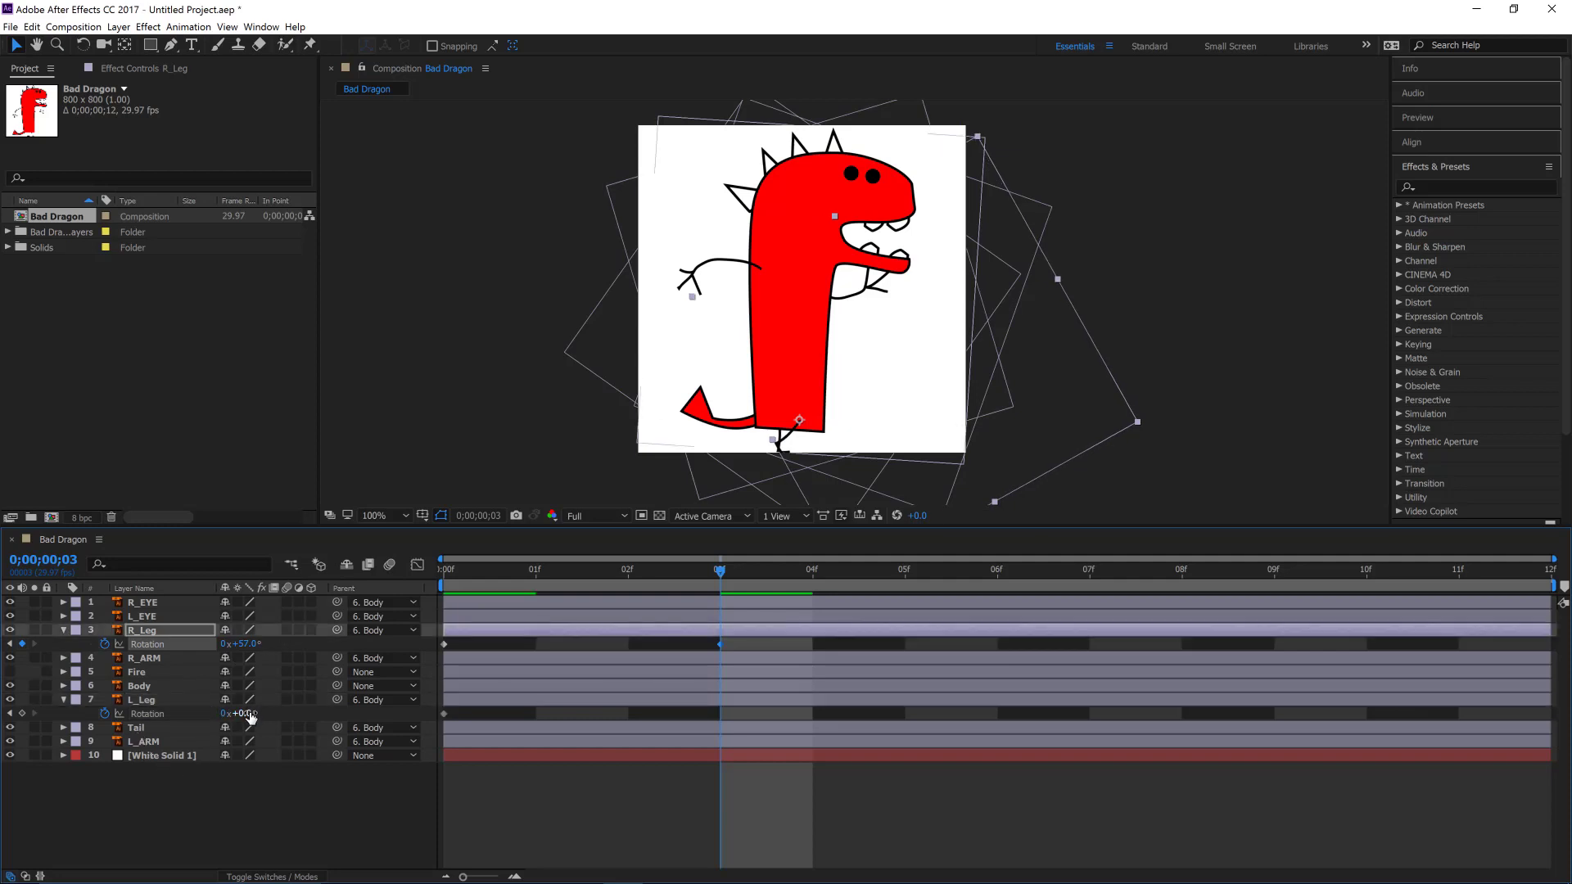
pyautogui.moveTo(250, 714); pyautogui.dragTo(219, 709)
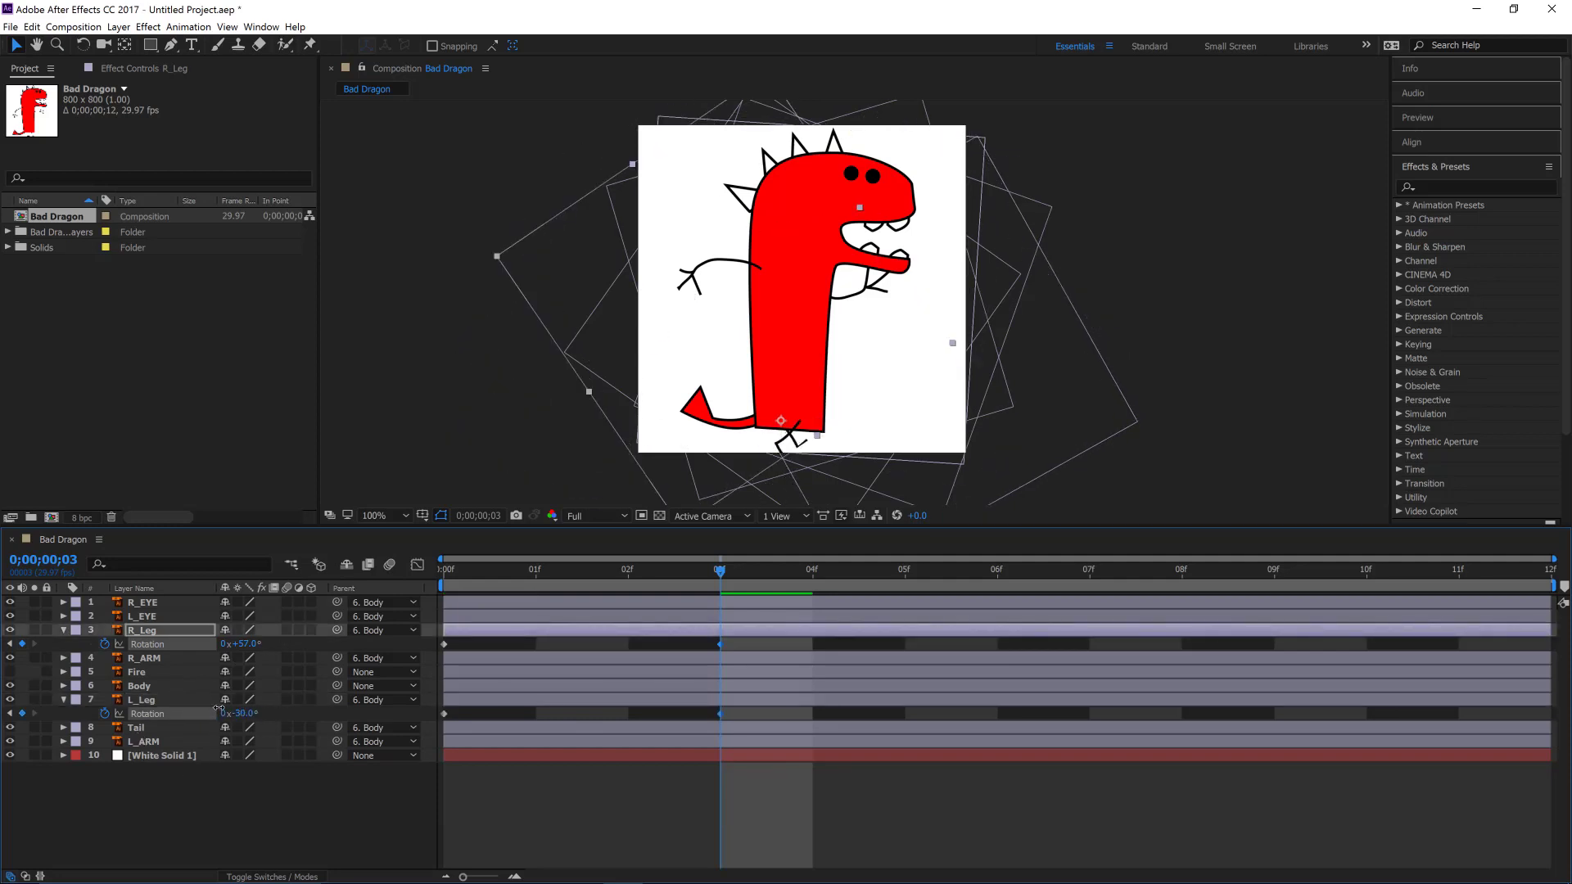
# Step: Set the L_Leg rotation to -30° on frame 3, then on frame 7 set L_Leg to 51° and R_Leg to -11°
pyautogui.click(219, 709)
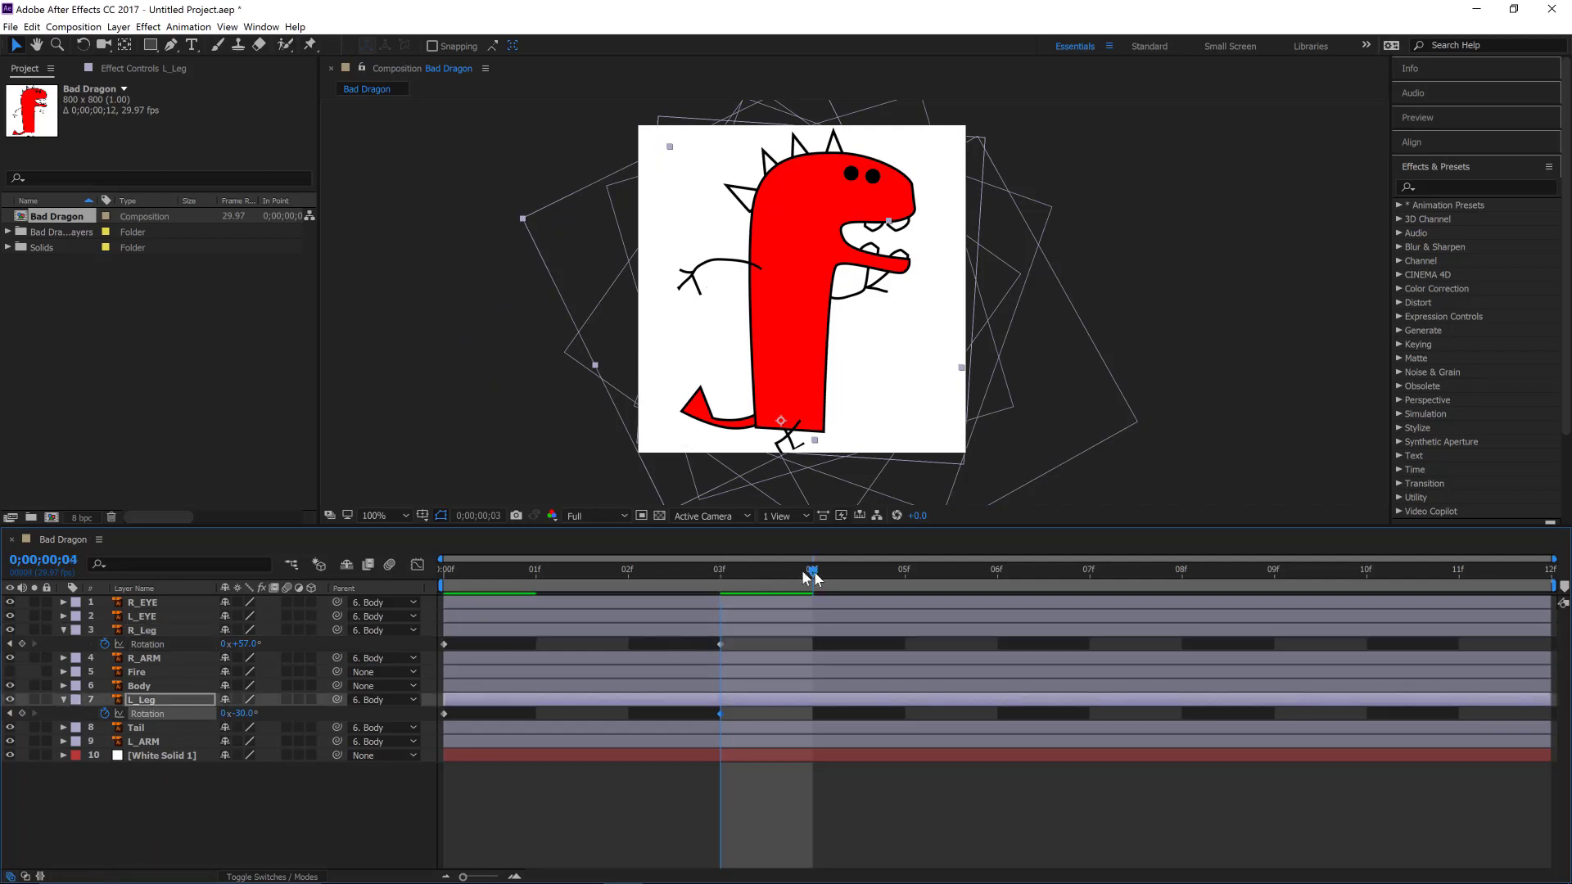
pyautogui.moveTo(802, 570); pyautogui.dragTo(1034, 580)
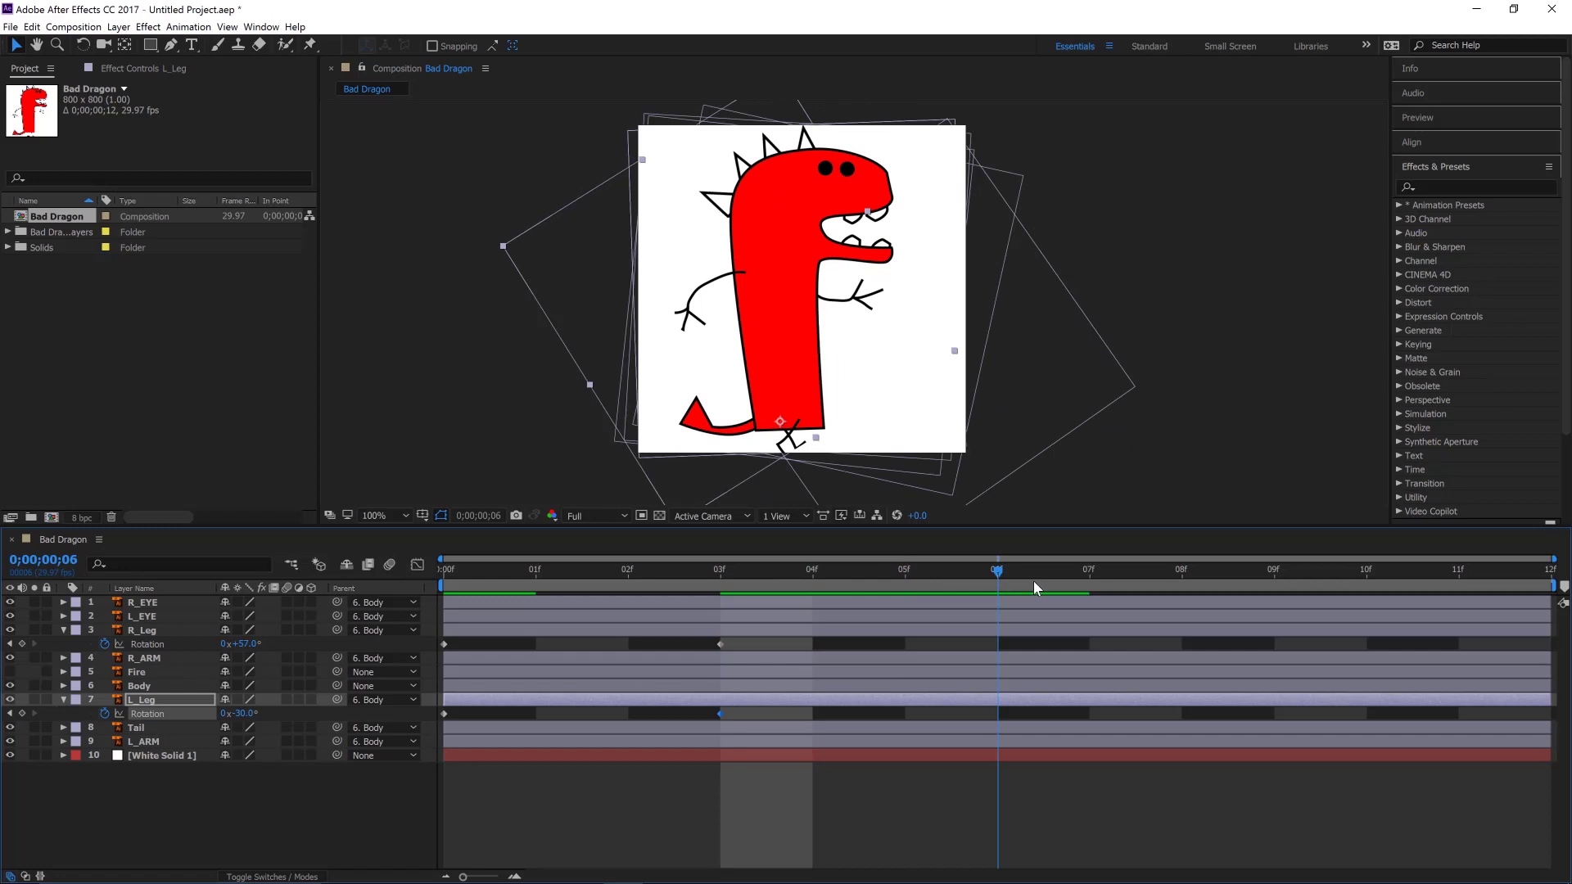
pyautogui.click(1084, 586)
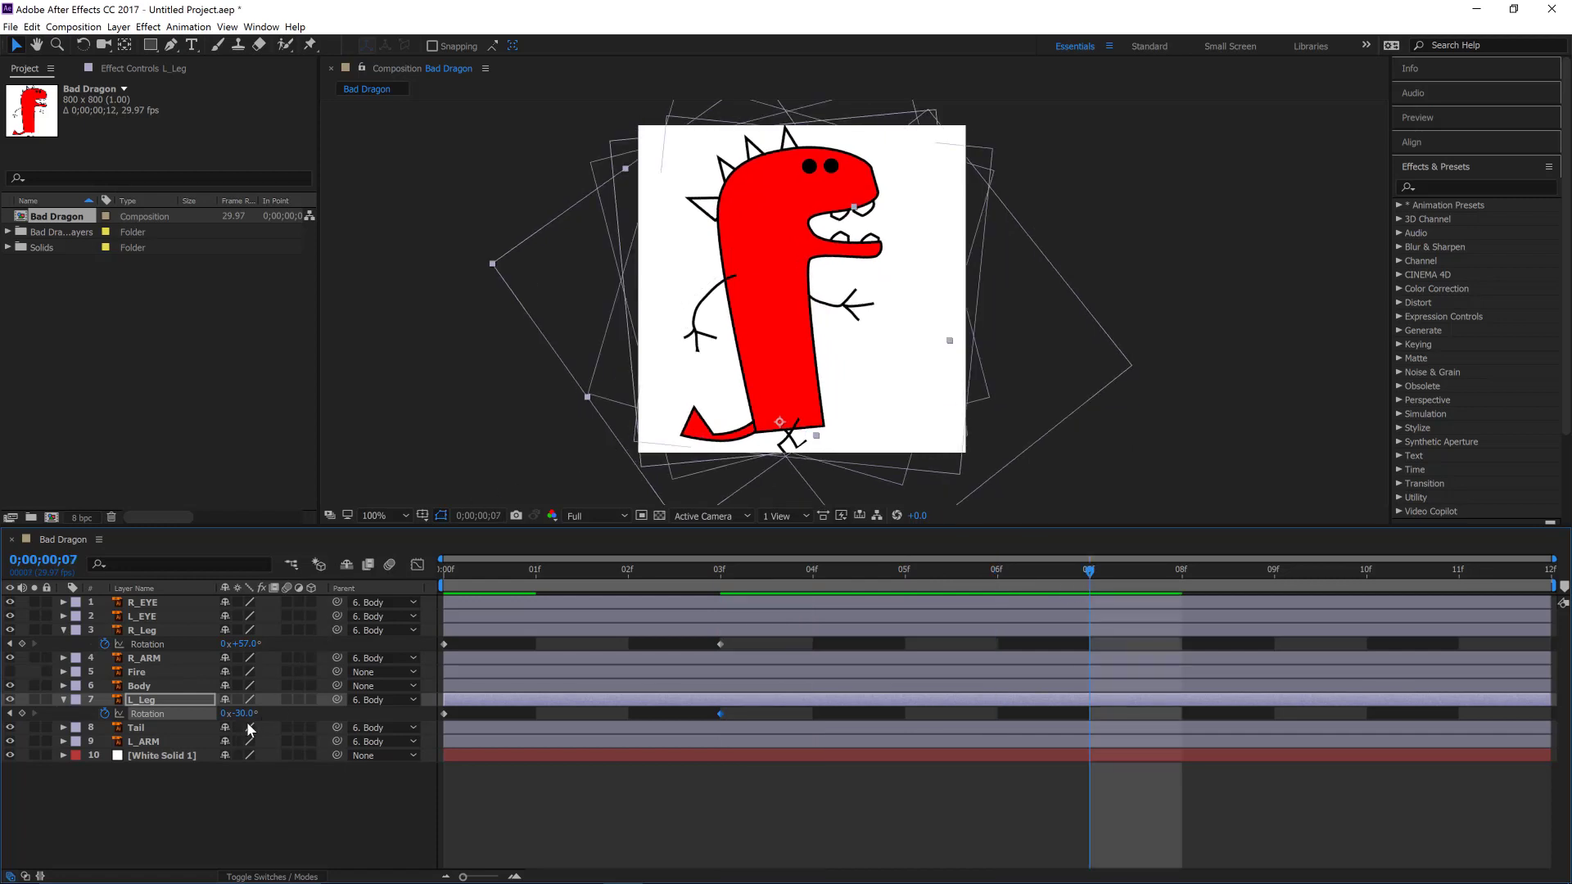
pyautogui.moveTo(238, 714); pyautogui.dragTo(300, 721)
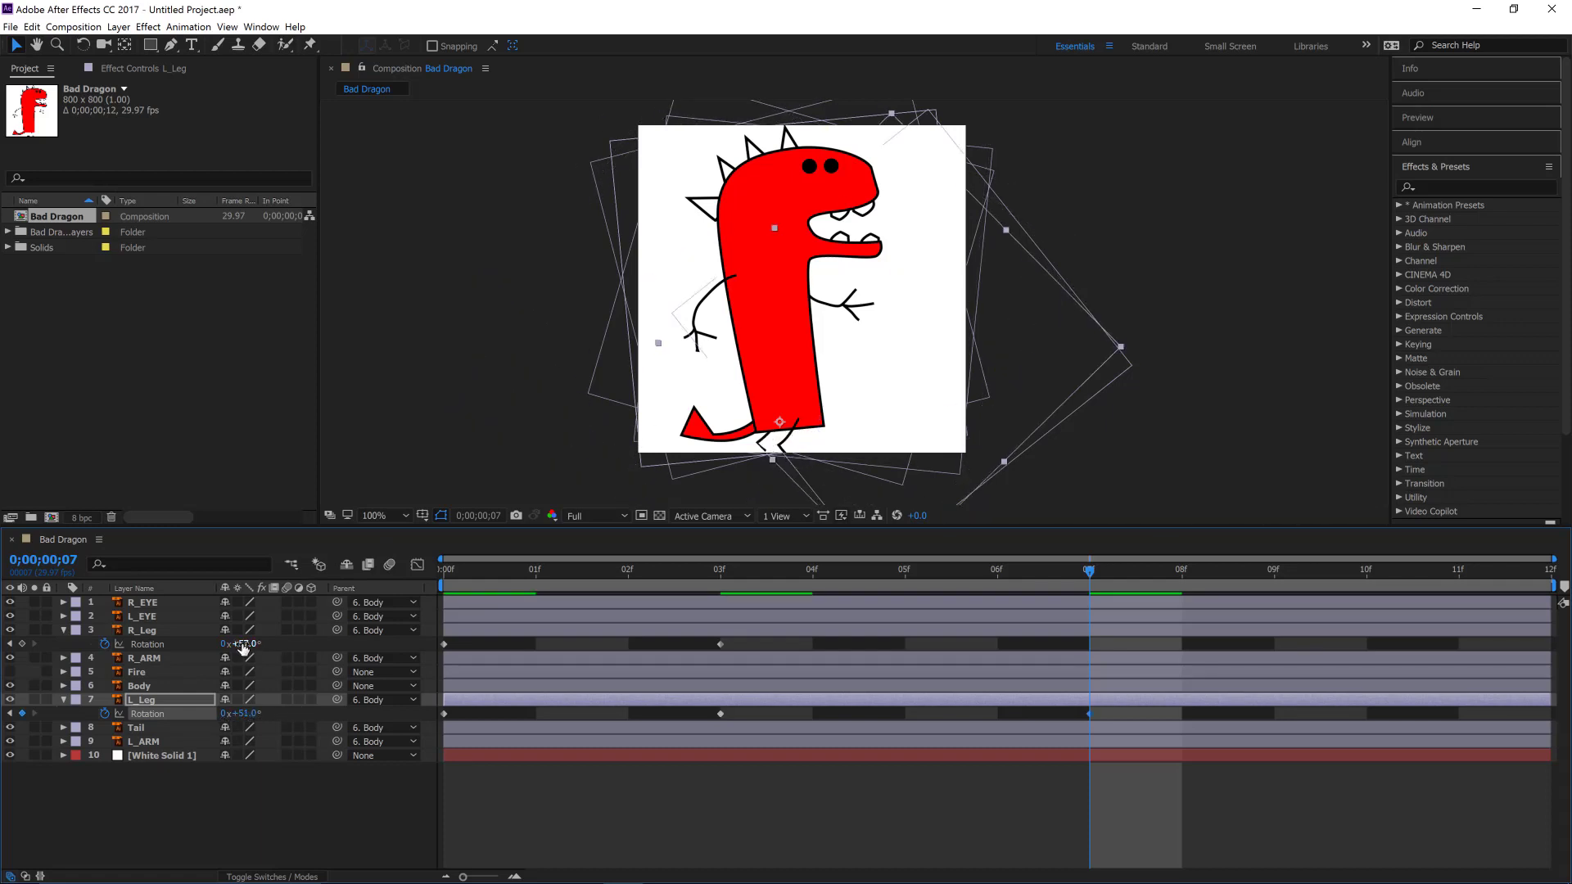
pyautogui.moveTo(246, 644); pyautogui.dragTo(208, 652)
pyautogui.click(213, 648)
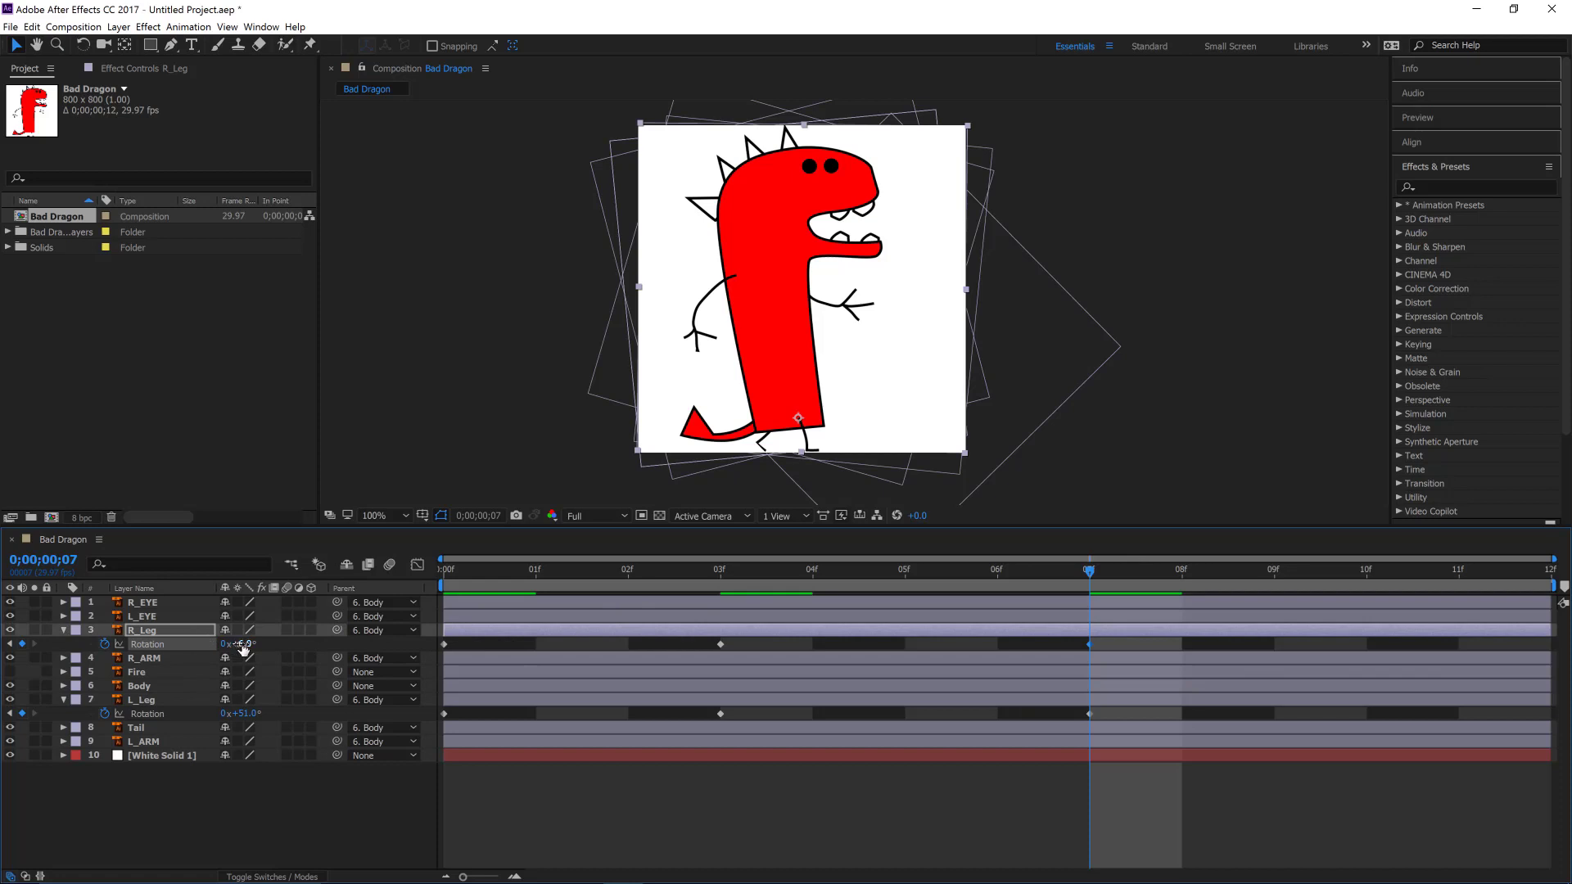
pyautogui.moveTo(243, 648); pyautogui.dragTo(232, 646)
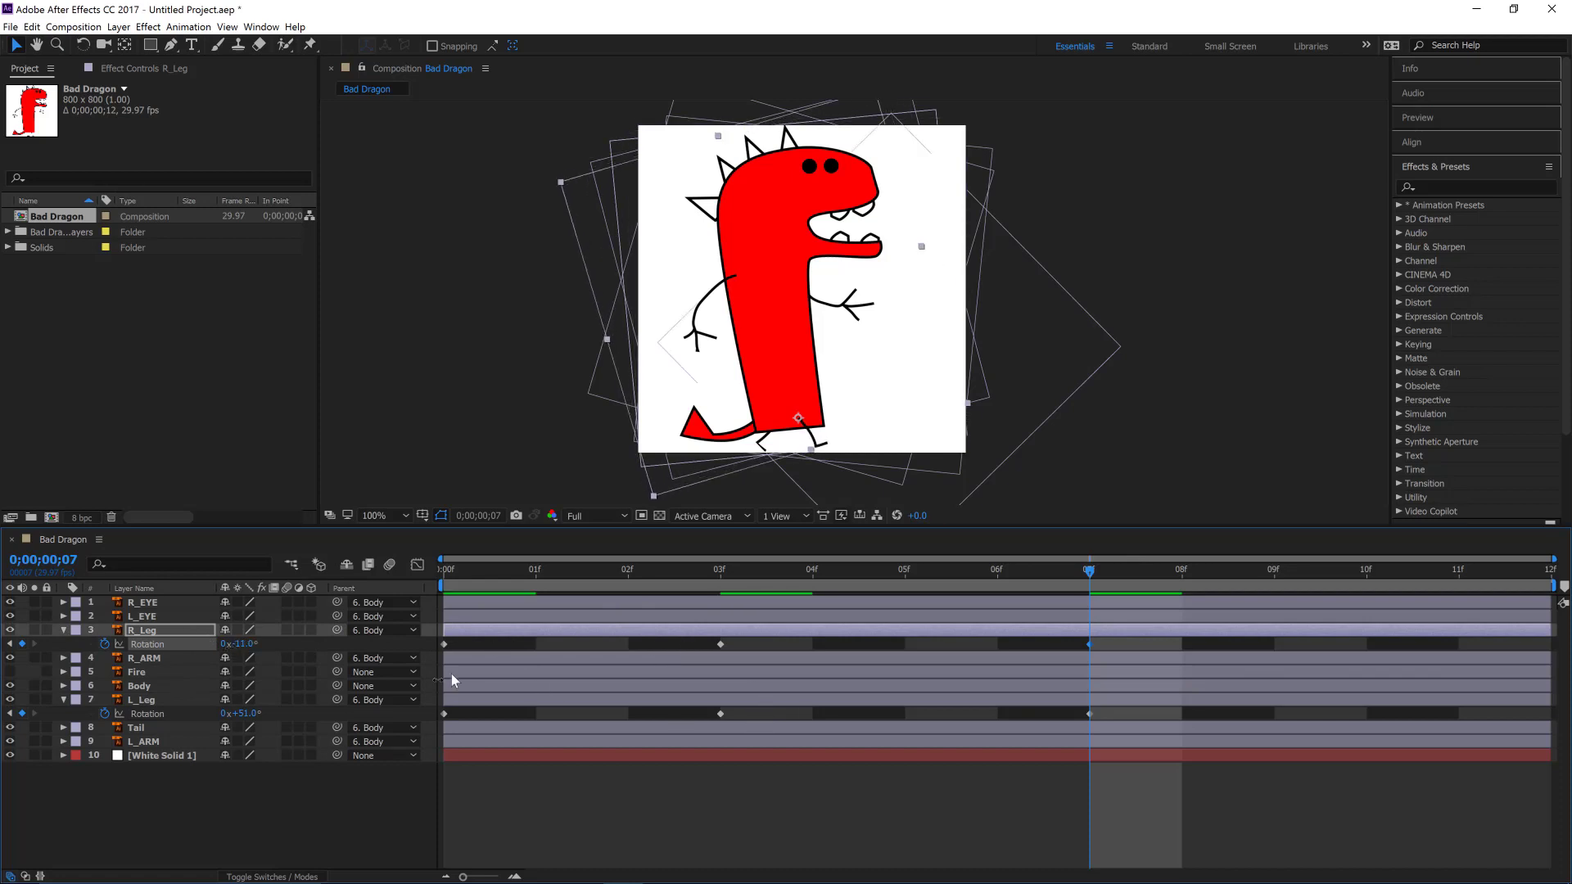
# Step: Copy the frame 0 rotation keyframes of R_Leg and L_Leg to frame 11 and preview the animation from the start
pyautogui.click(444, 645)
pyautogui.click(1464, 578)
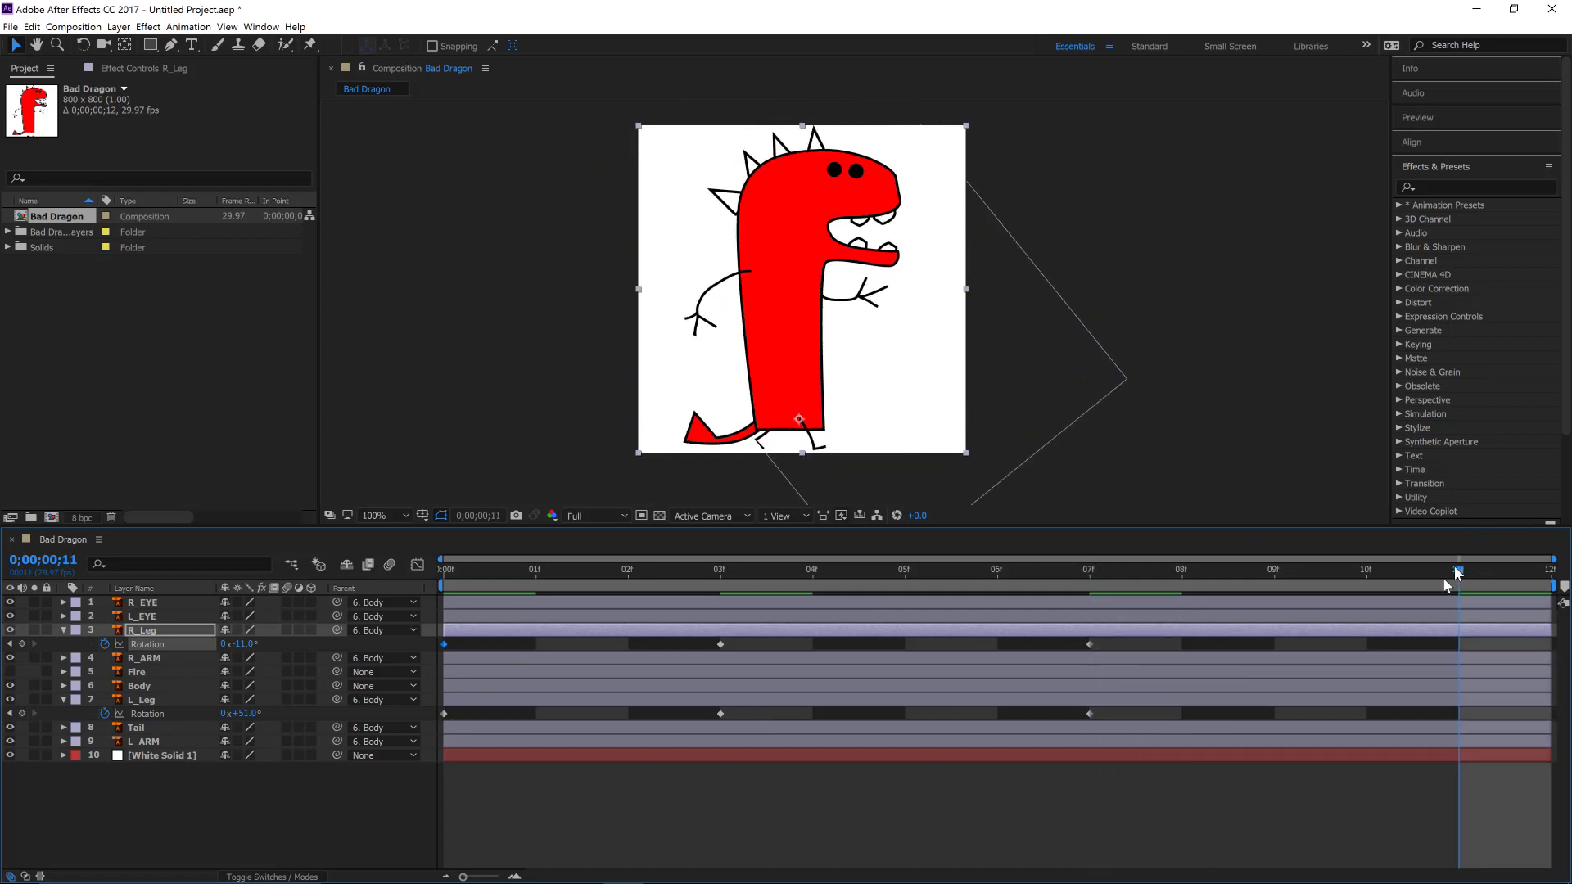
pyautogui.hotkey('ctrl', 'v')
pyautogui.click(444, 714)
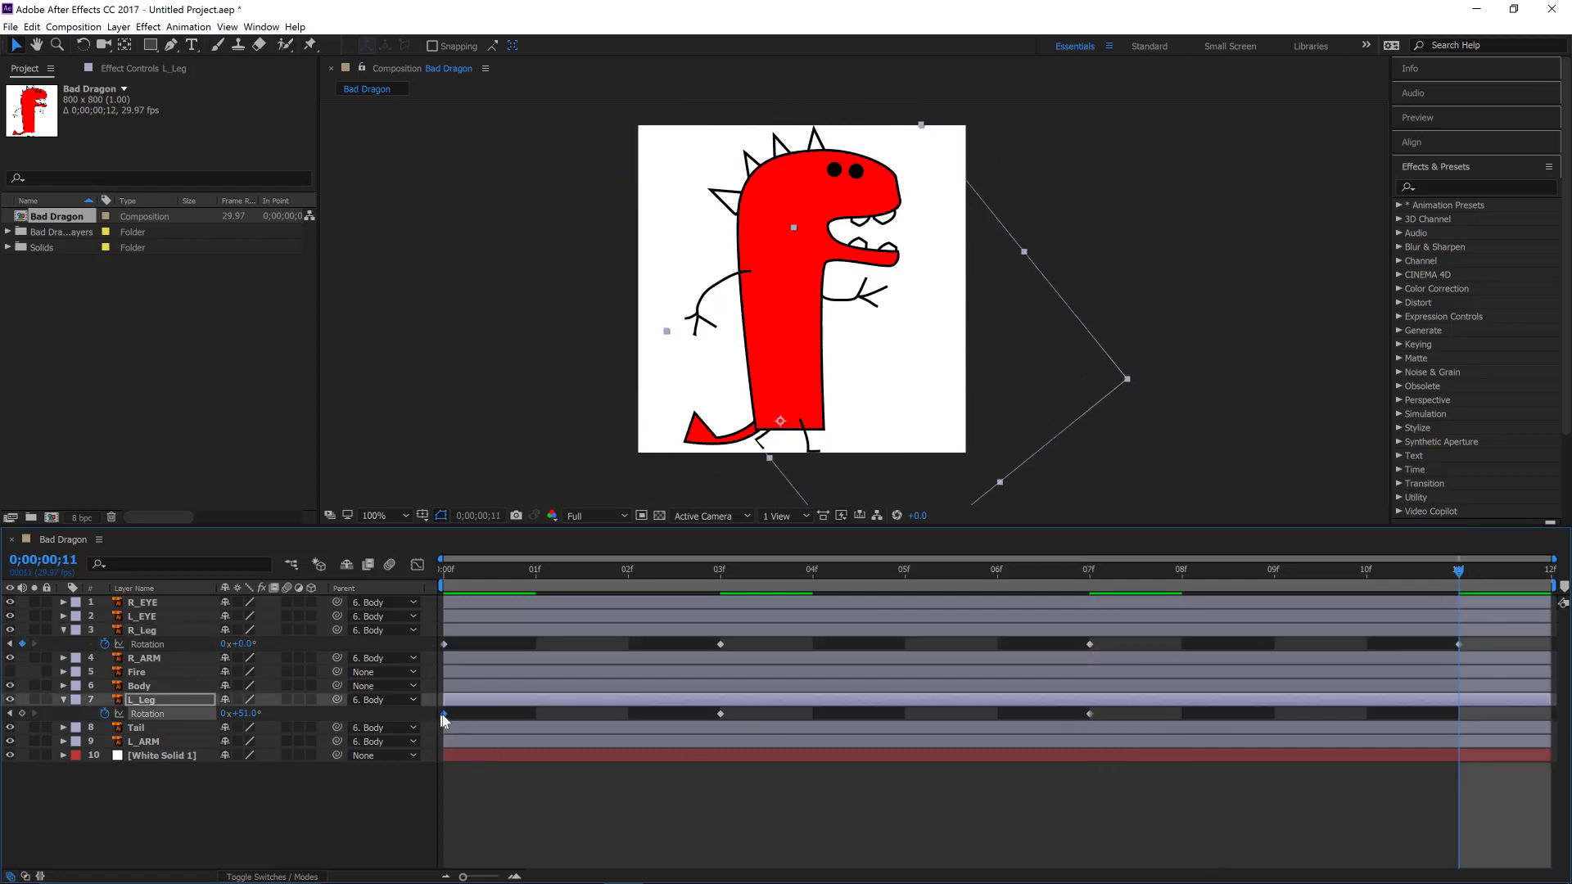
pyautogui.hotkey('ctrl', 'v')
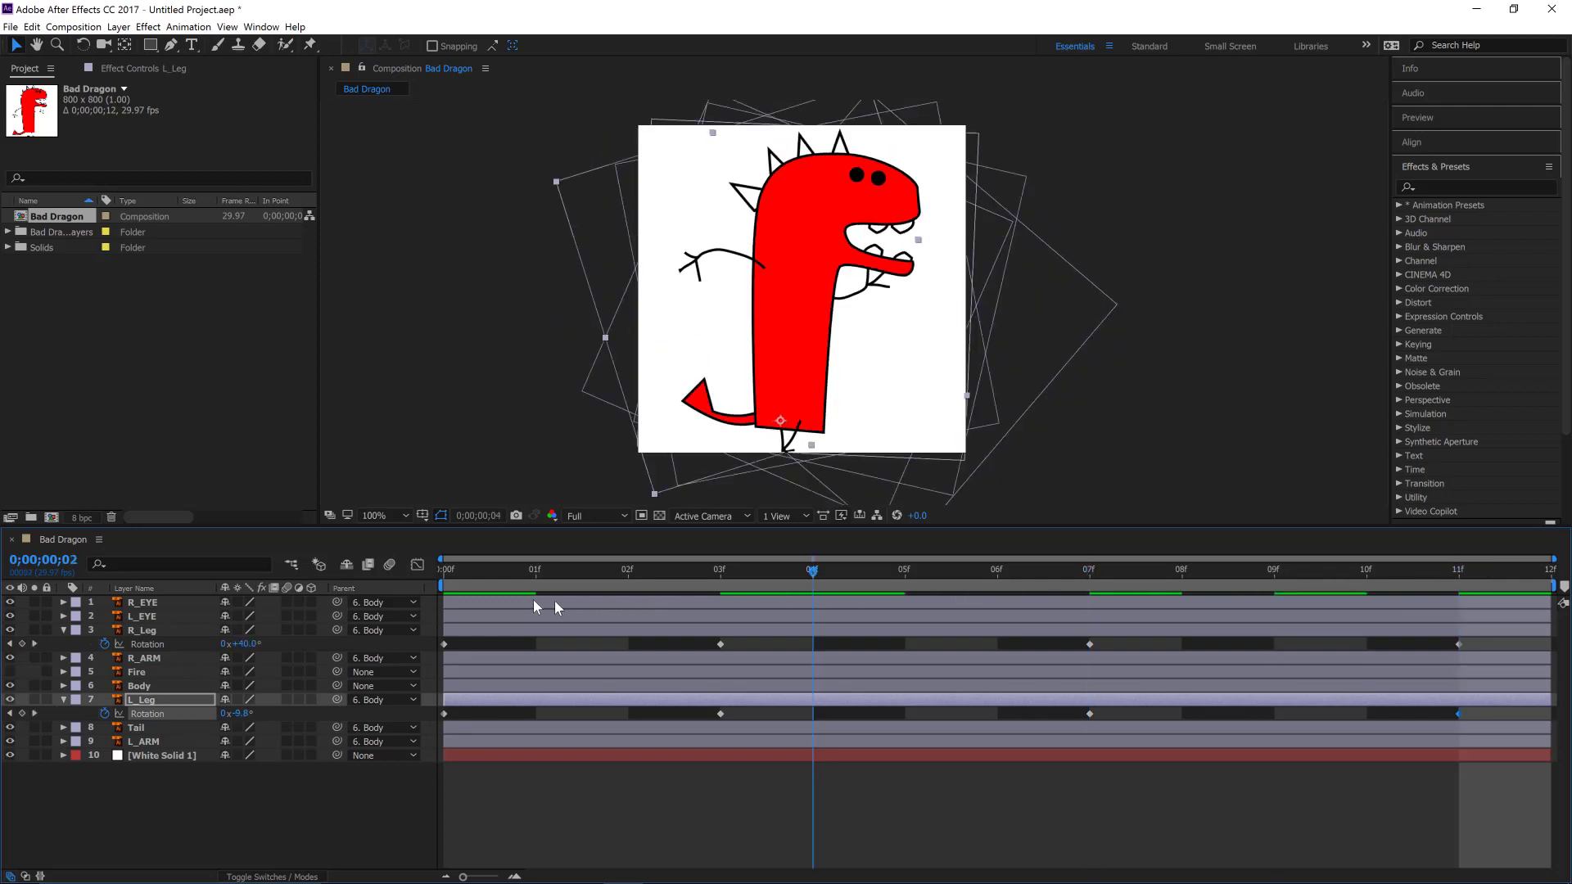
pyautogui.click(414, 778)
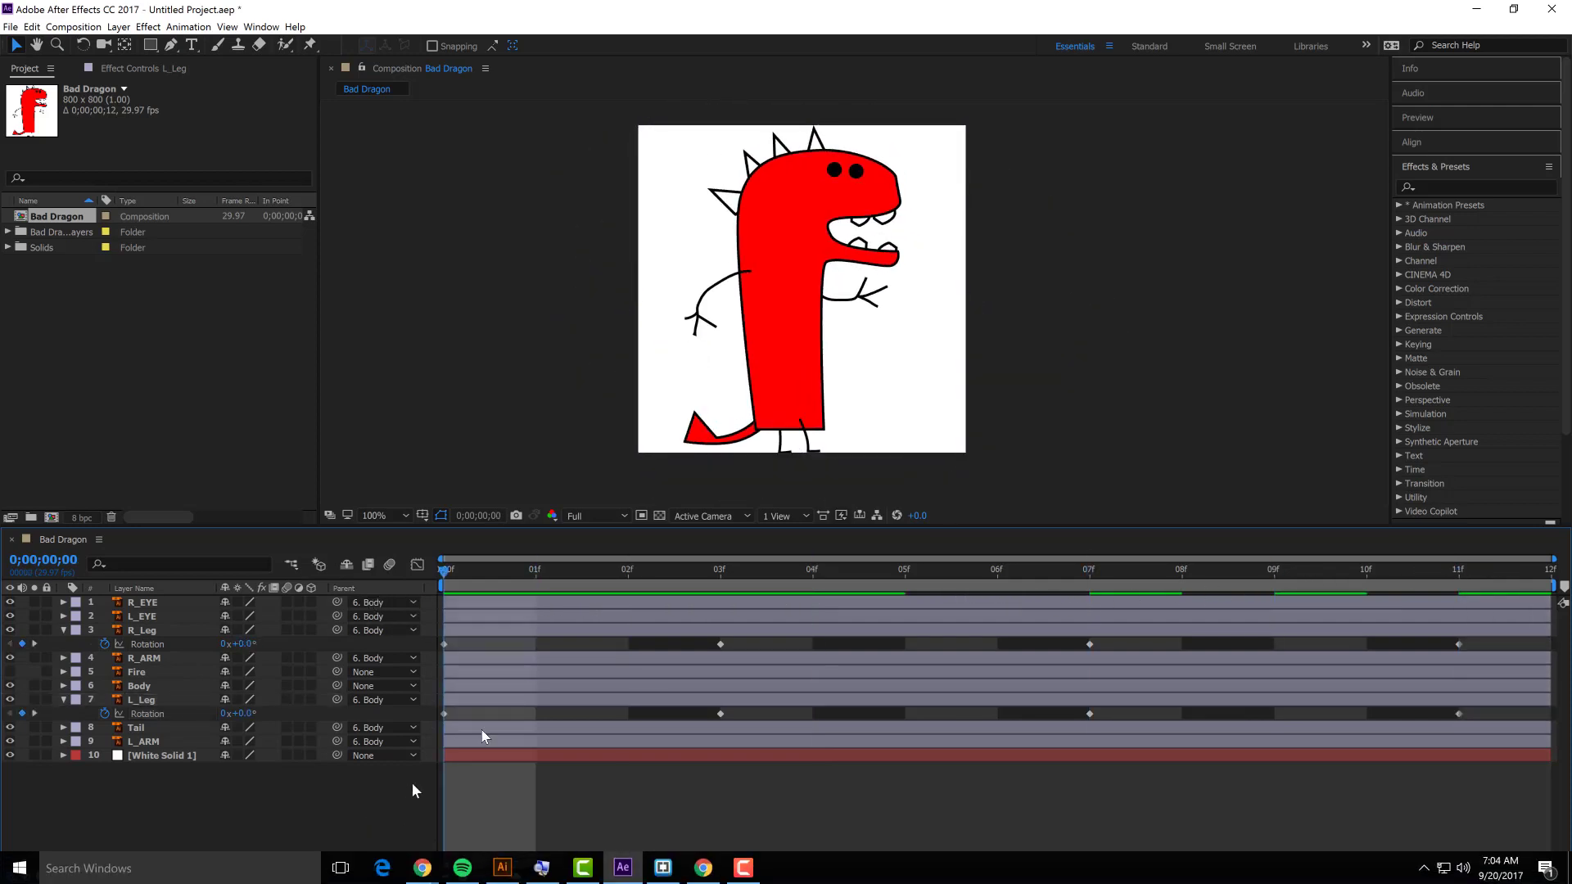
pyautogui.press('space')
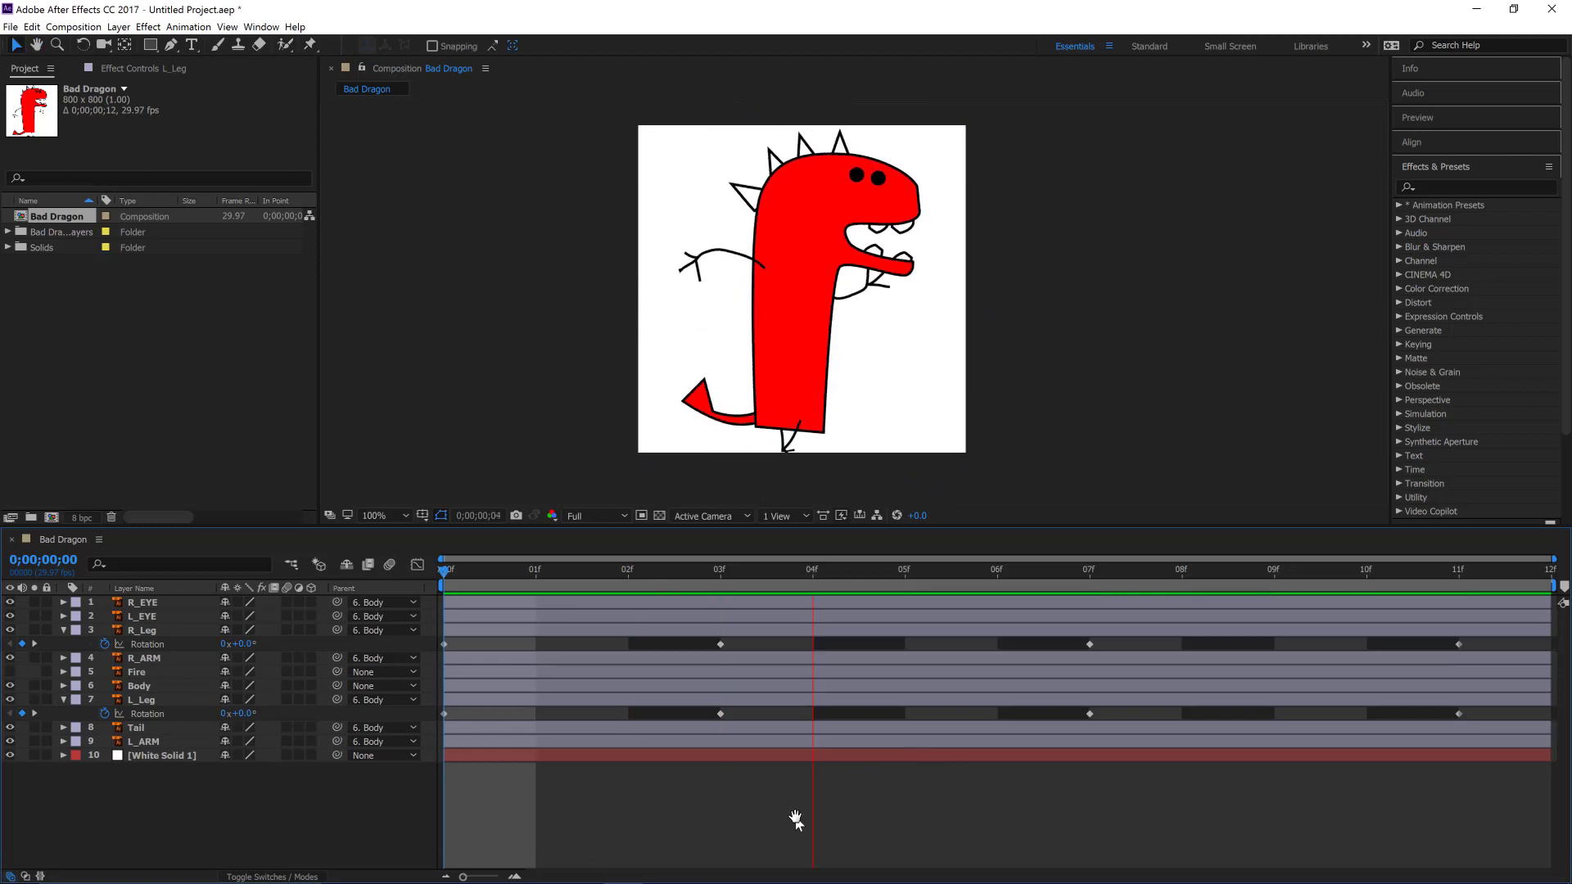